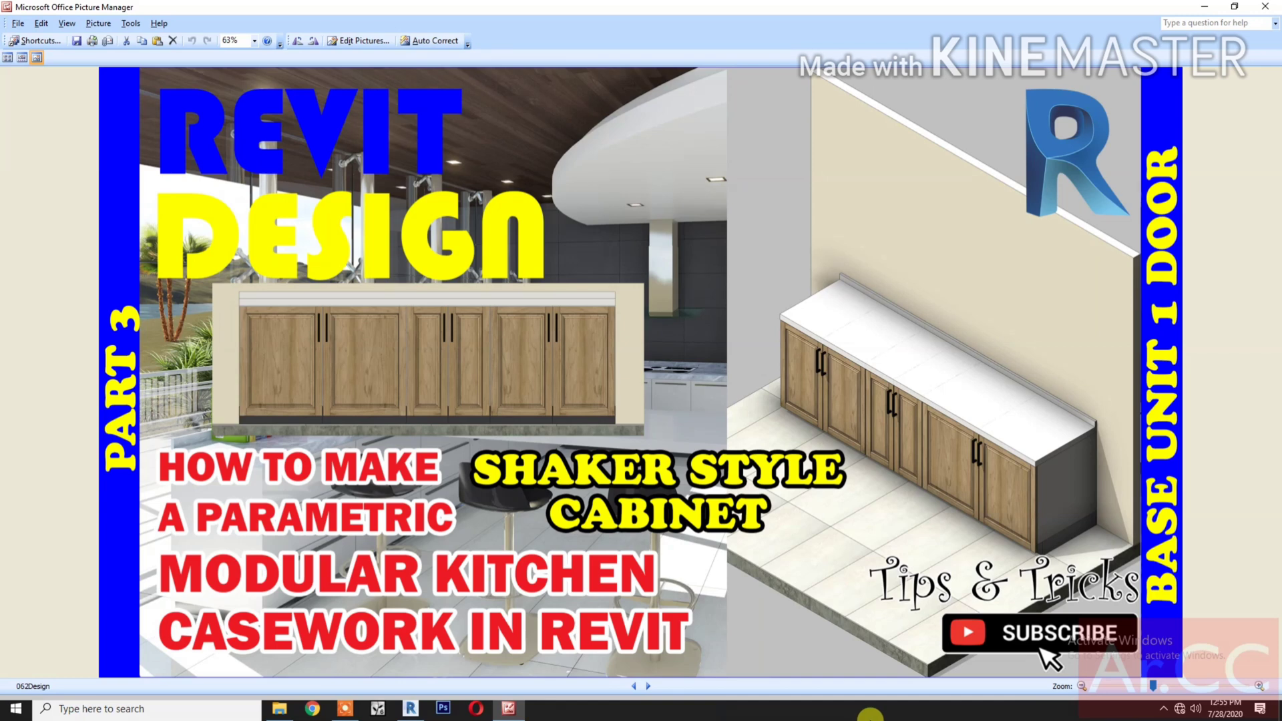
- In File Explorer, duplicate the Base Unit 1 Door family file within the Youtube Casework folder
left_click(282, 711)
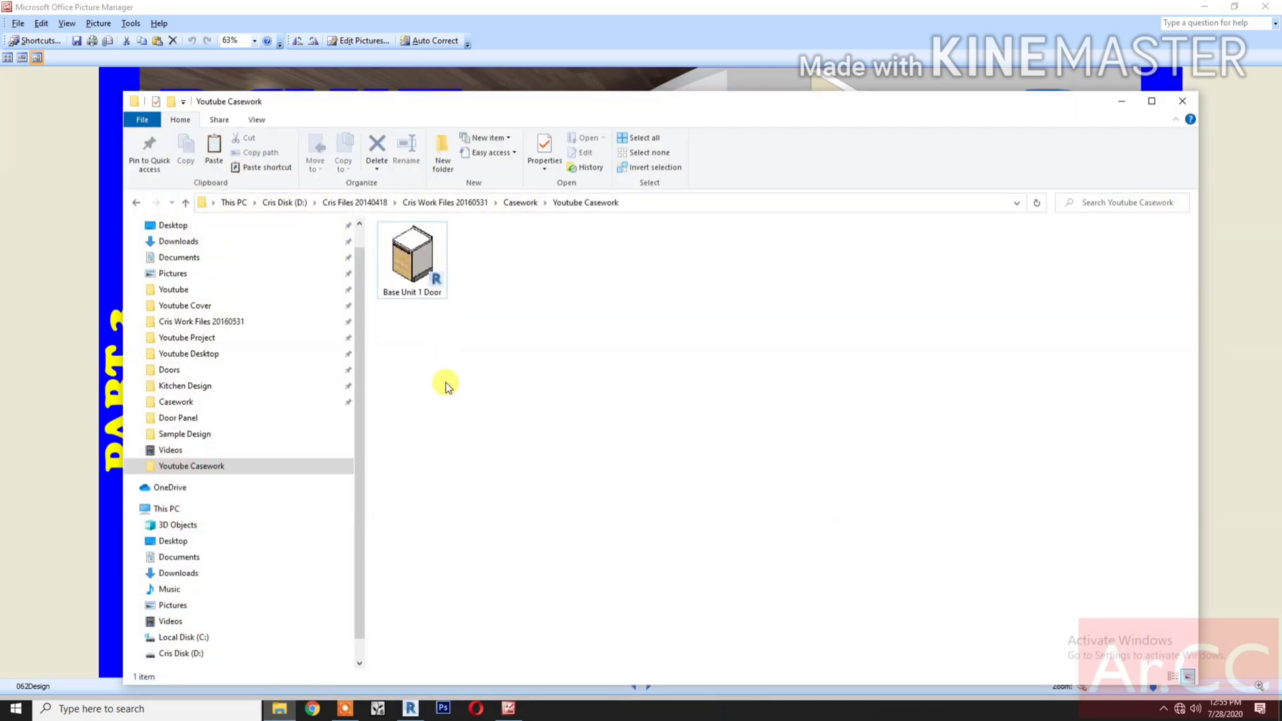
right_click(404, 279)
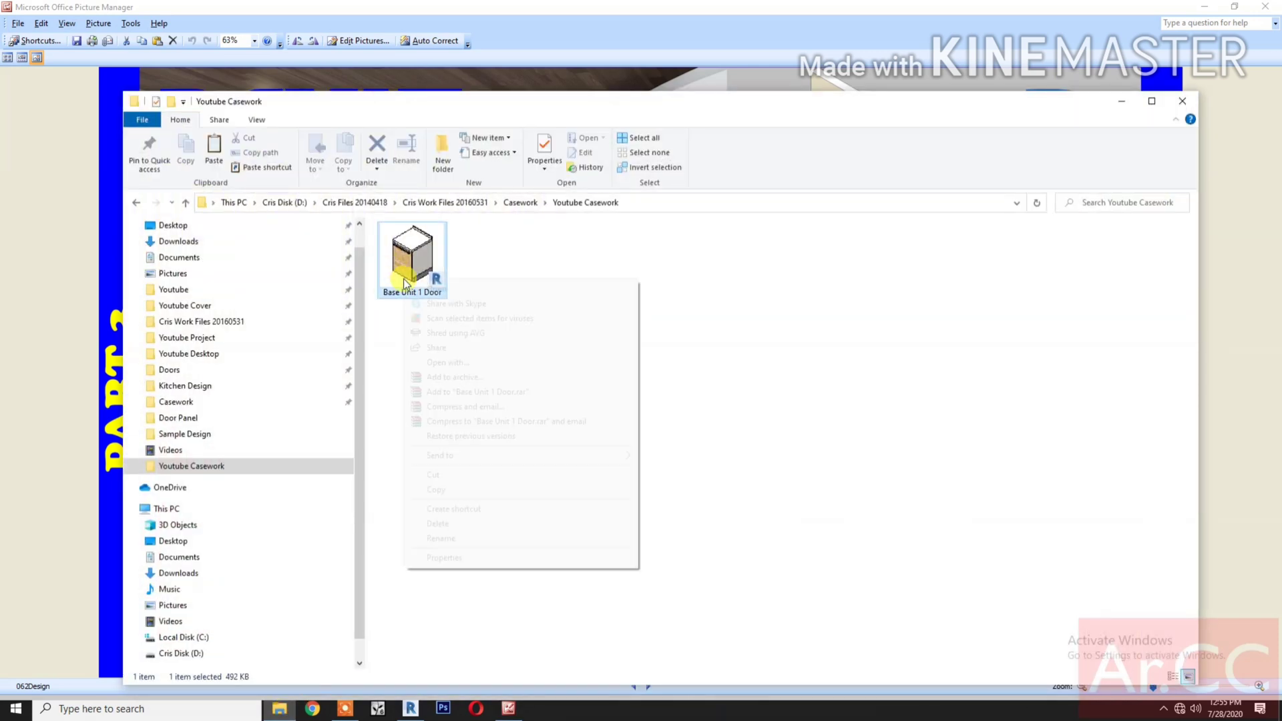
left_click(468, 490)
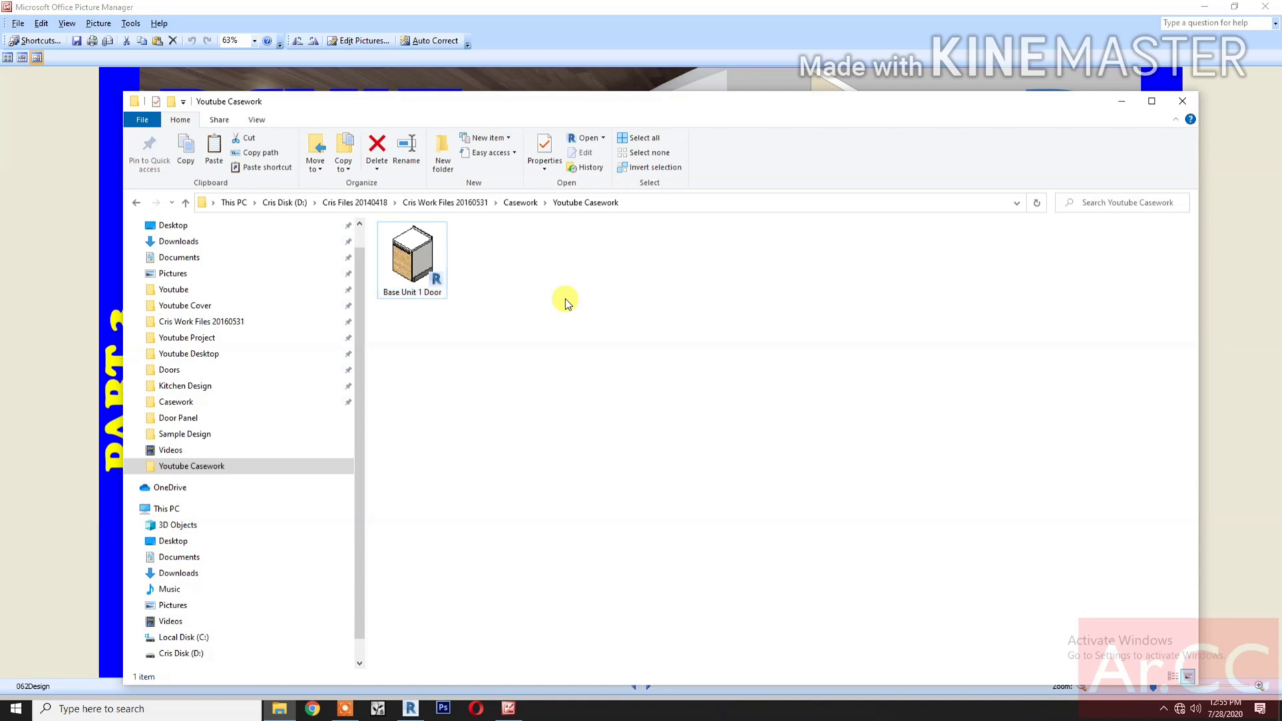
right_click(565, 298)
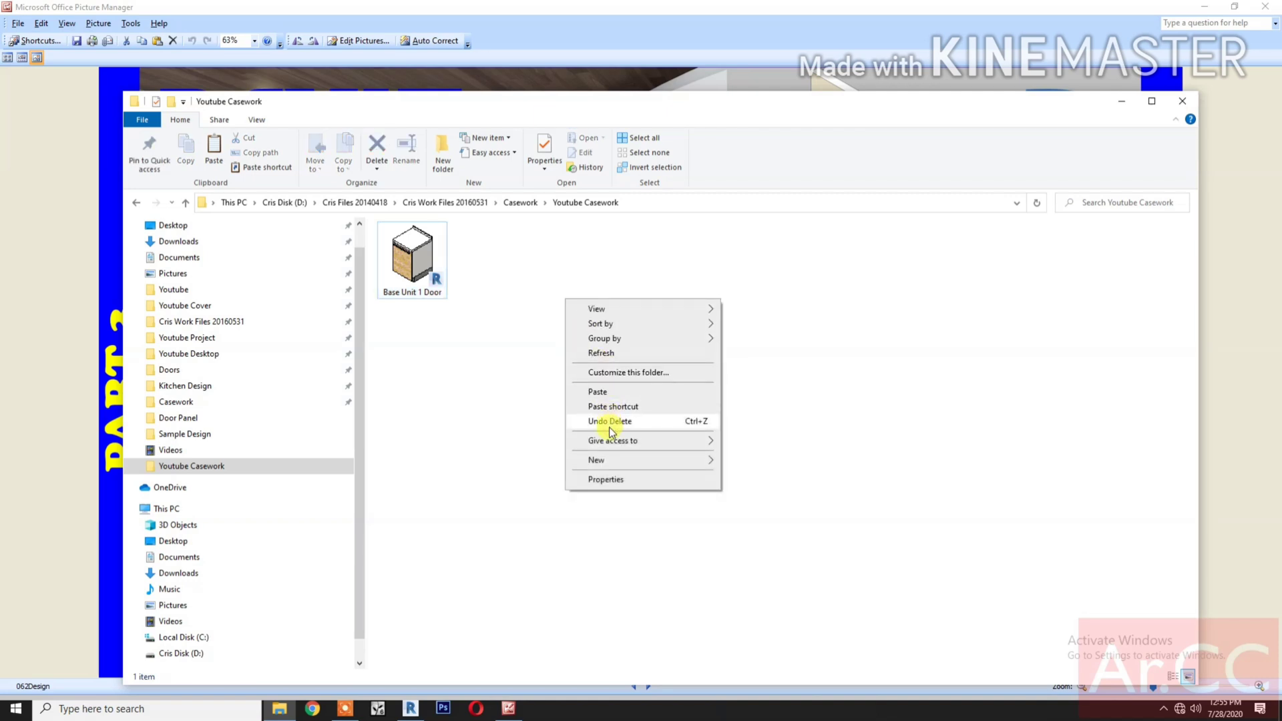
left_click(609, 393)
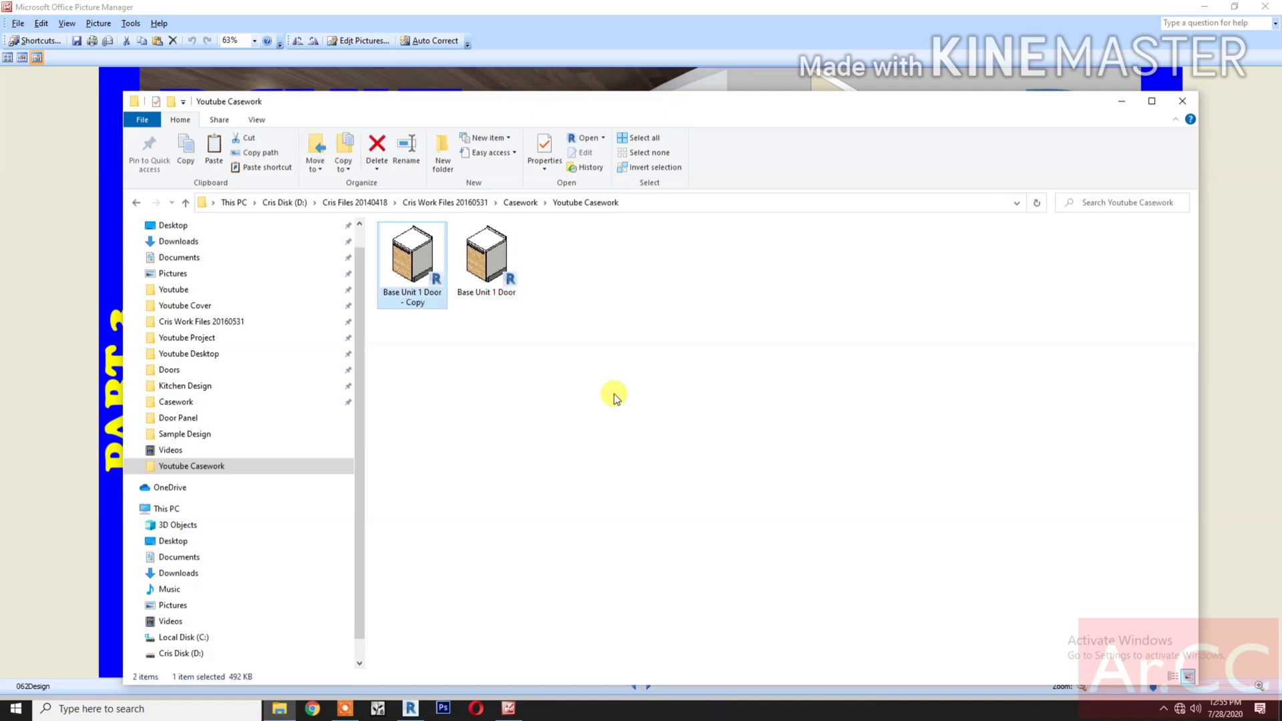
- Rename the duplicated family file as "Base Unit 1 Door - Shaker"
left_click(417, 298)
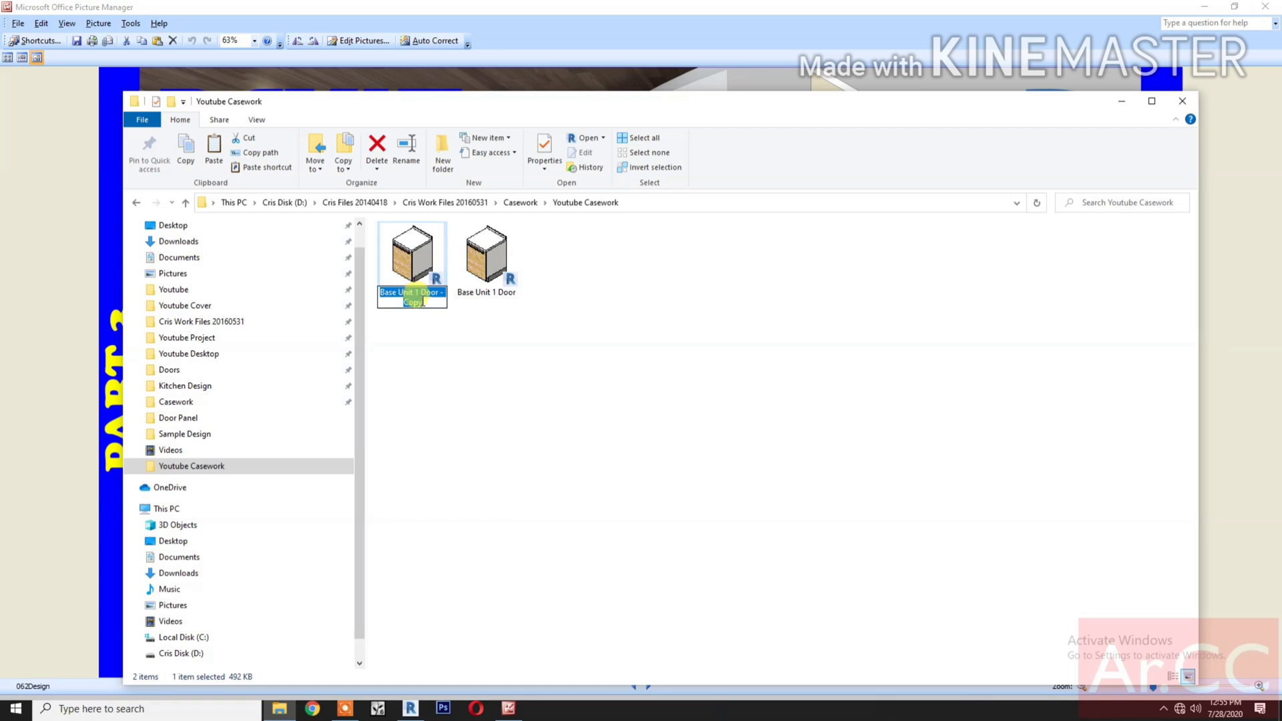
left_click(423, 301)
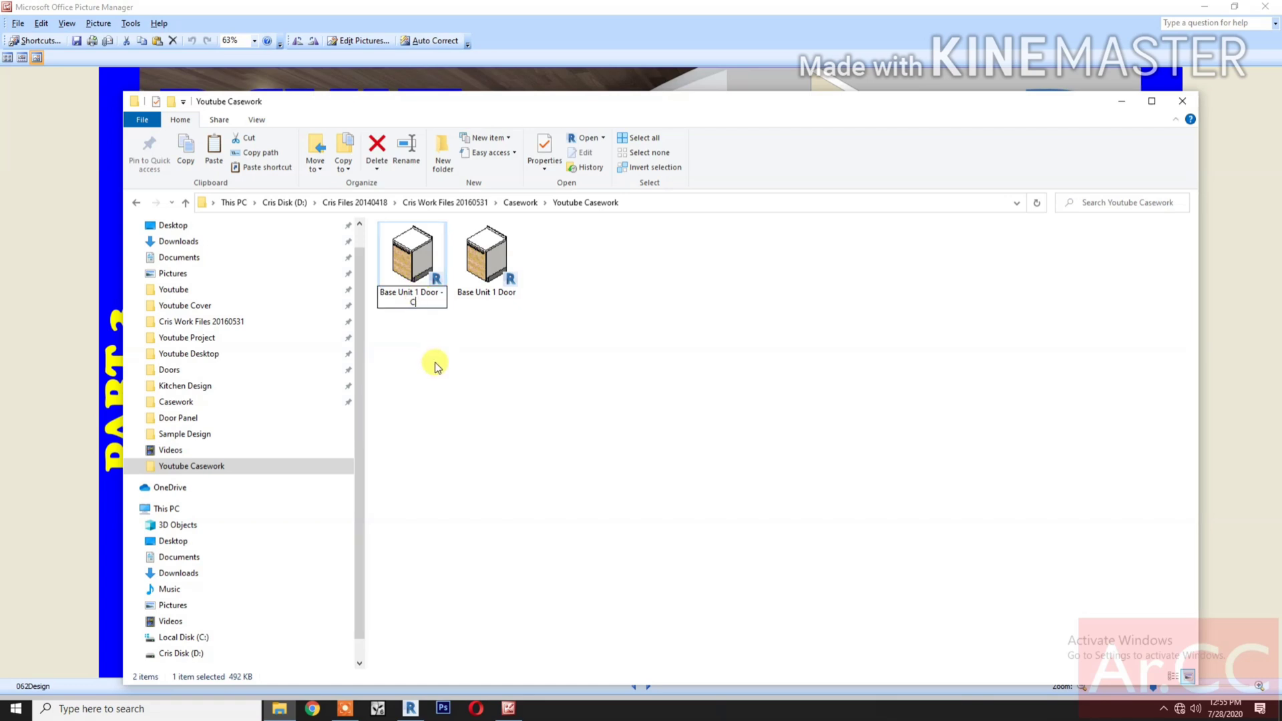
key("BackSpace")
type("s")
key("BackSpace")
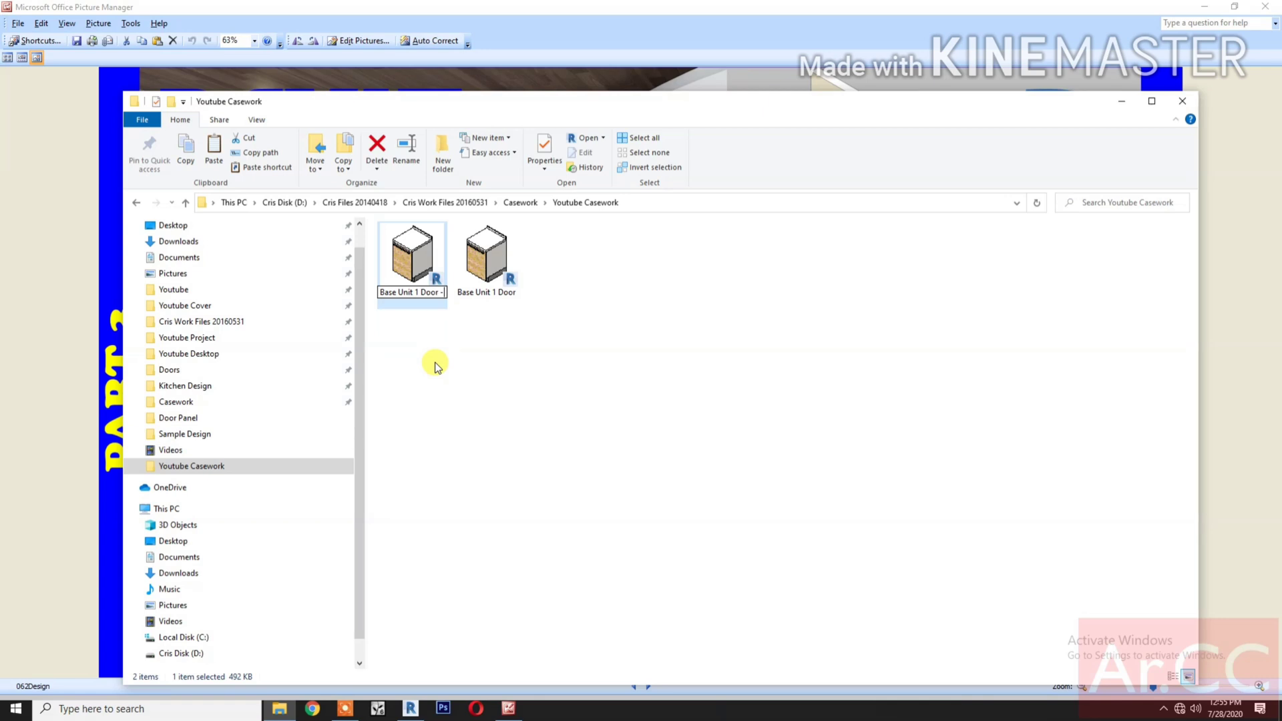
type("Shaker")
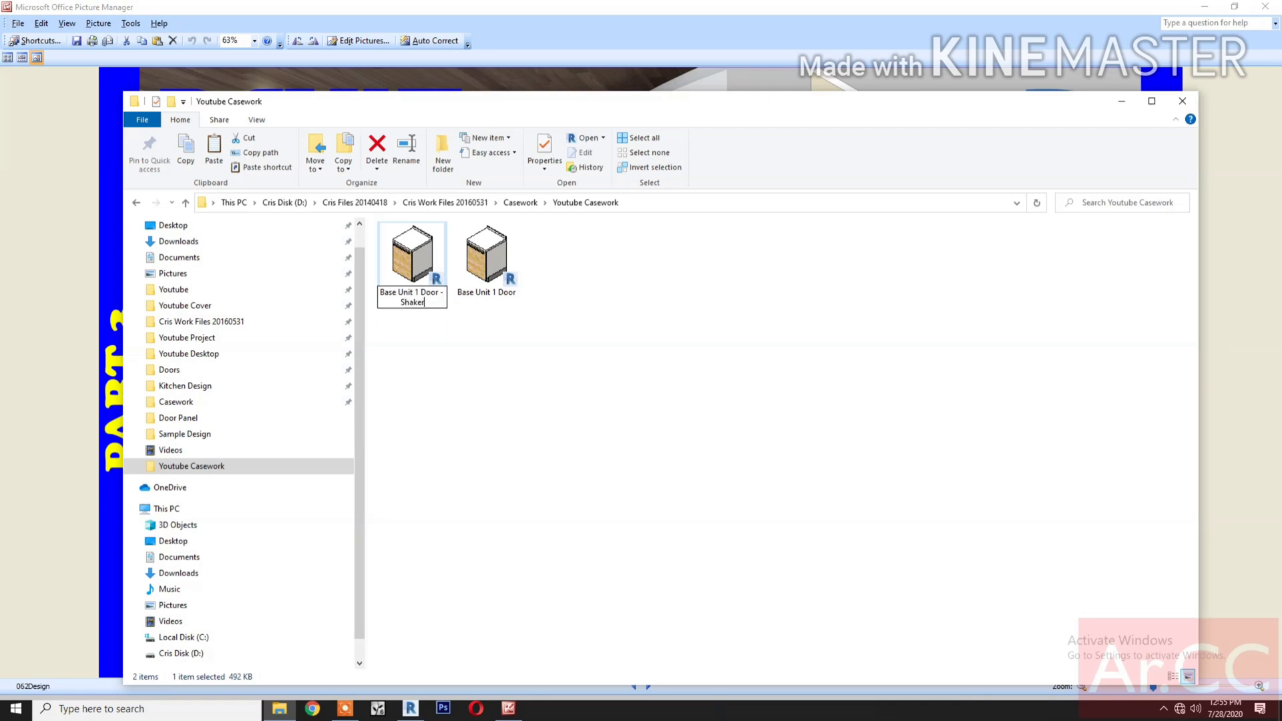
left_click(499, 432)
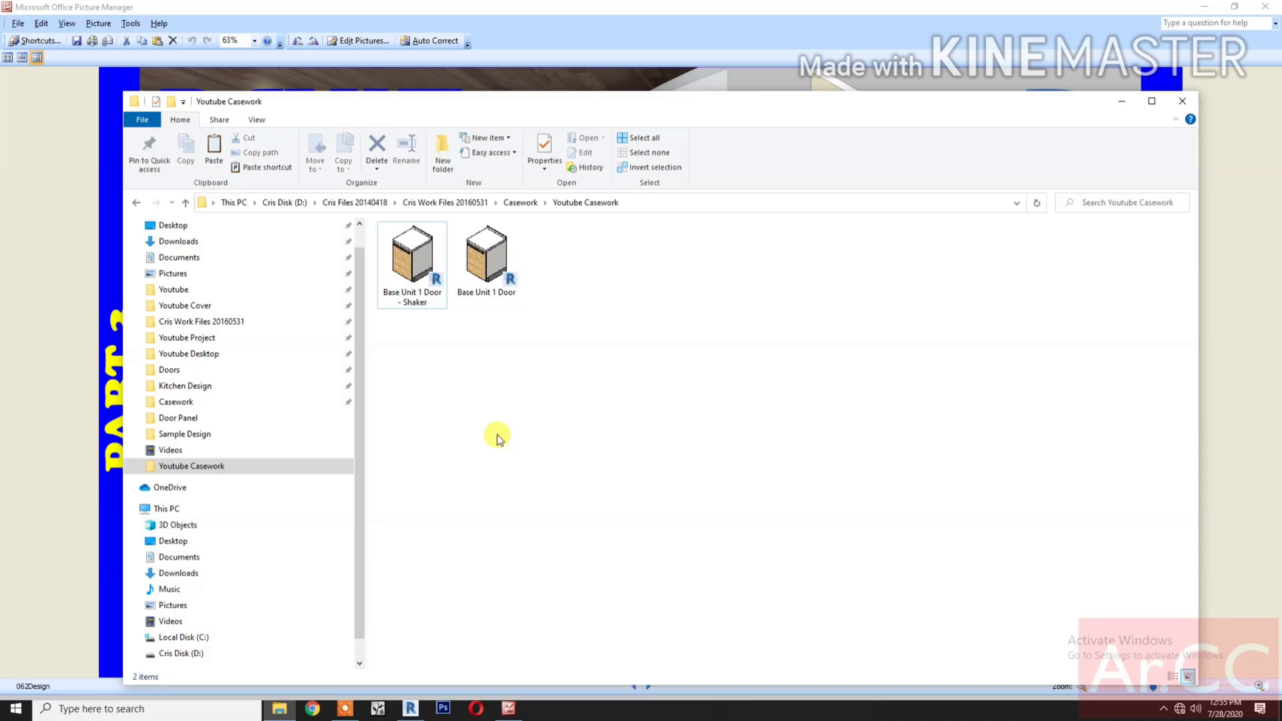
- Open the Base Unit 1 Door - Shaker family in Revit and delete the plain door panel from the cabinet front
double_click(407, 265)
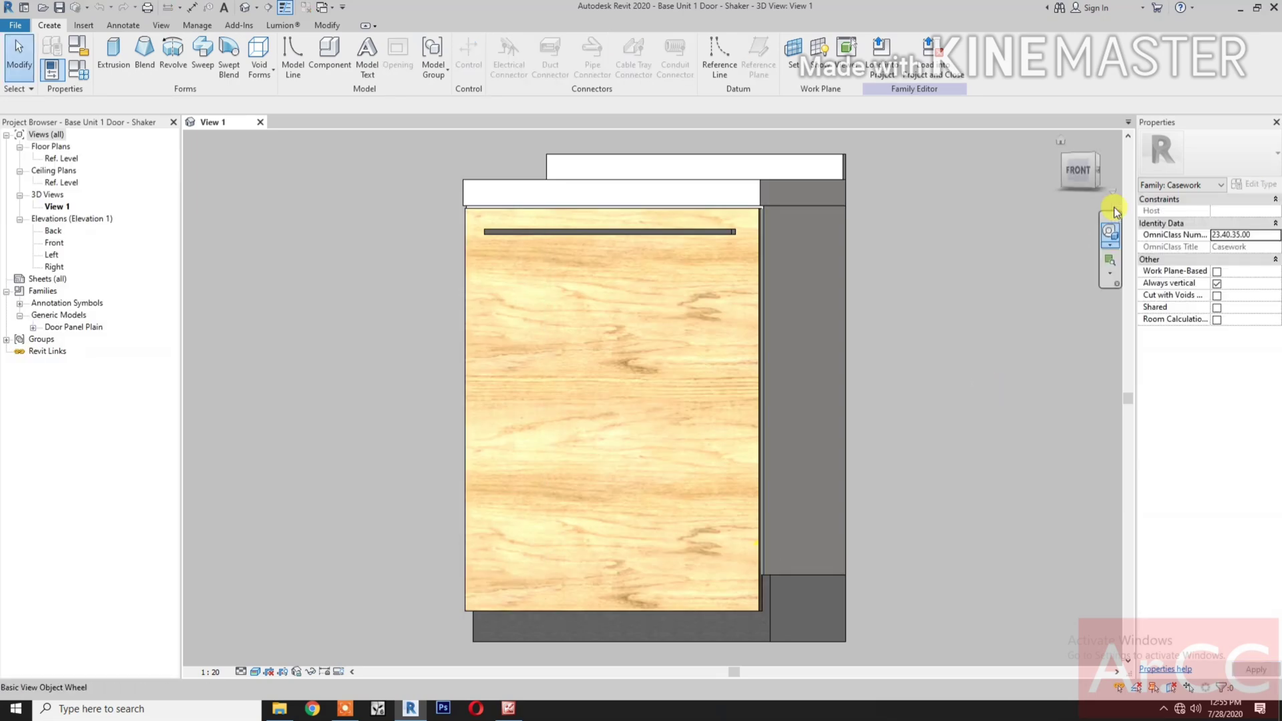
left_click(1091, 157)
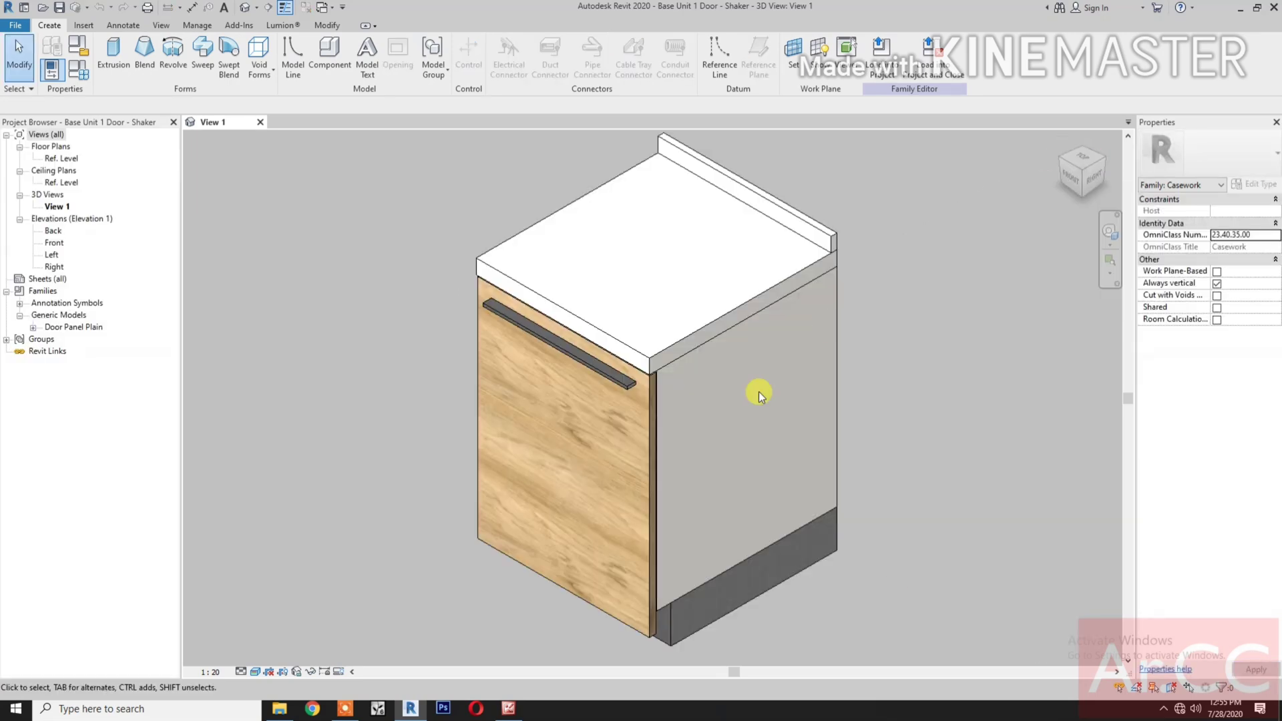
left_click(650, 473)
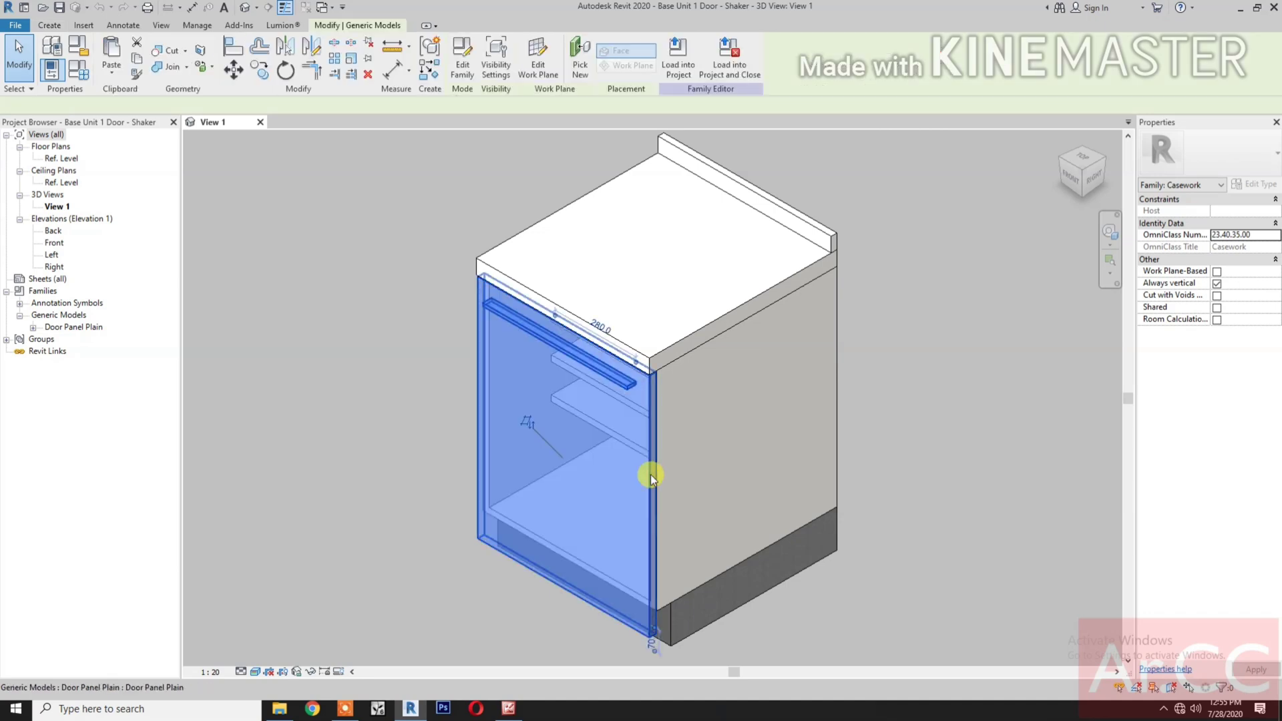
key("Delete")
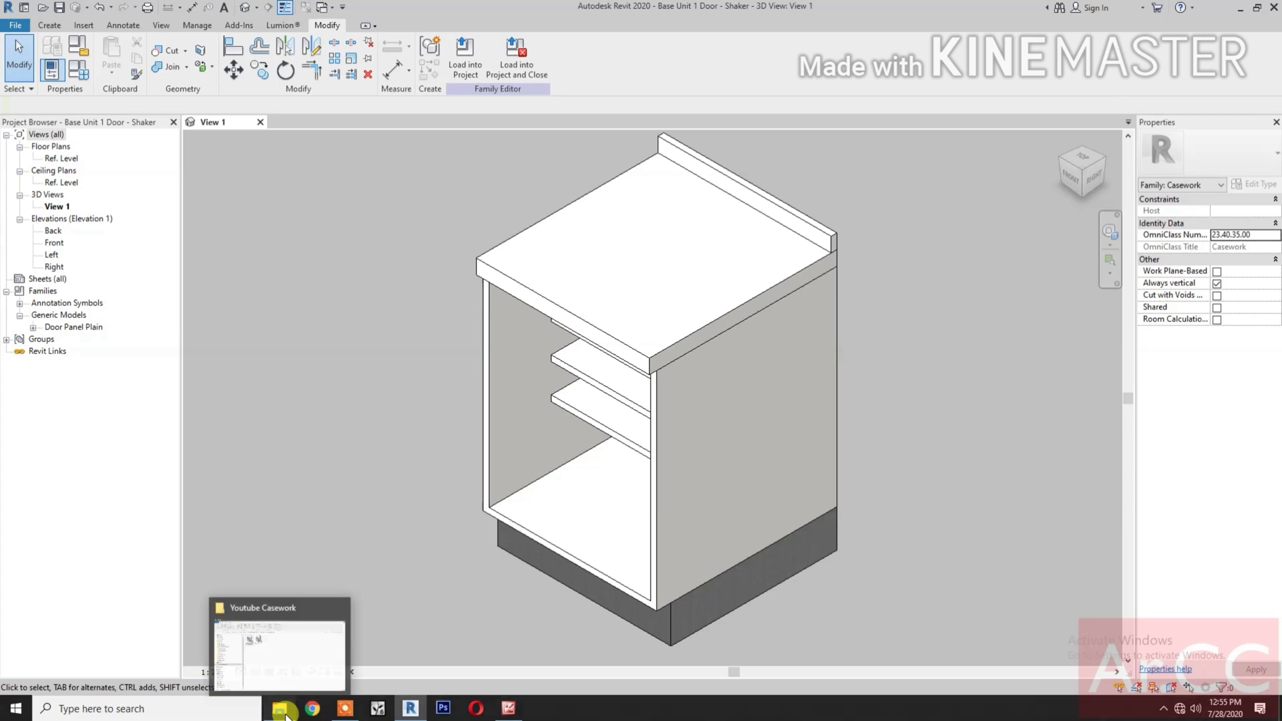
- Open the Shaker Raised Panel family from the Door Panel folder and load it into the cabinet family, closing the panel file
left_click(281, 710)
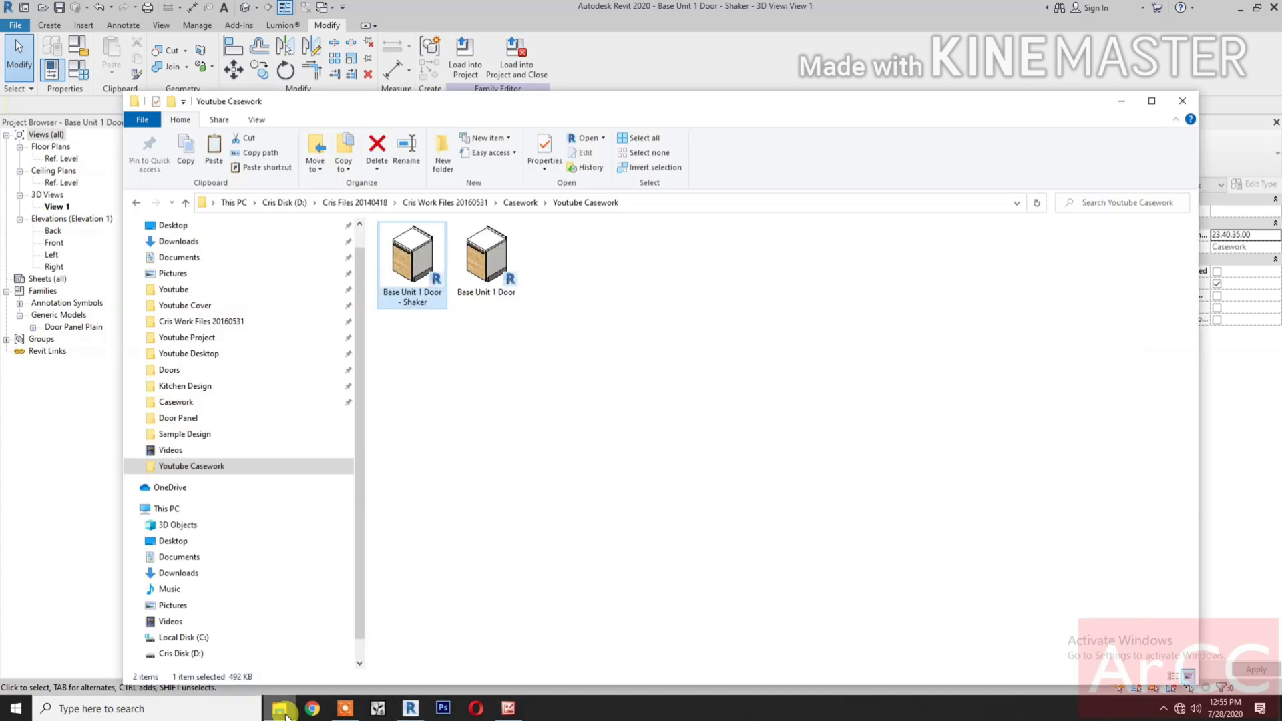
left_click(207, 419)
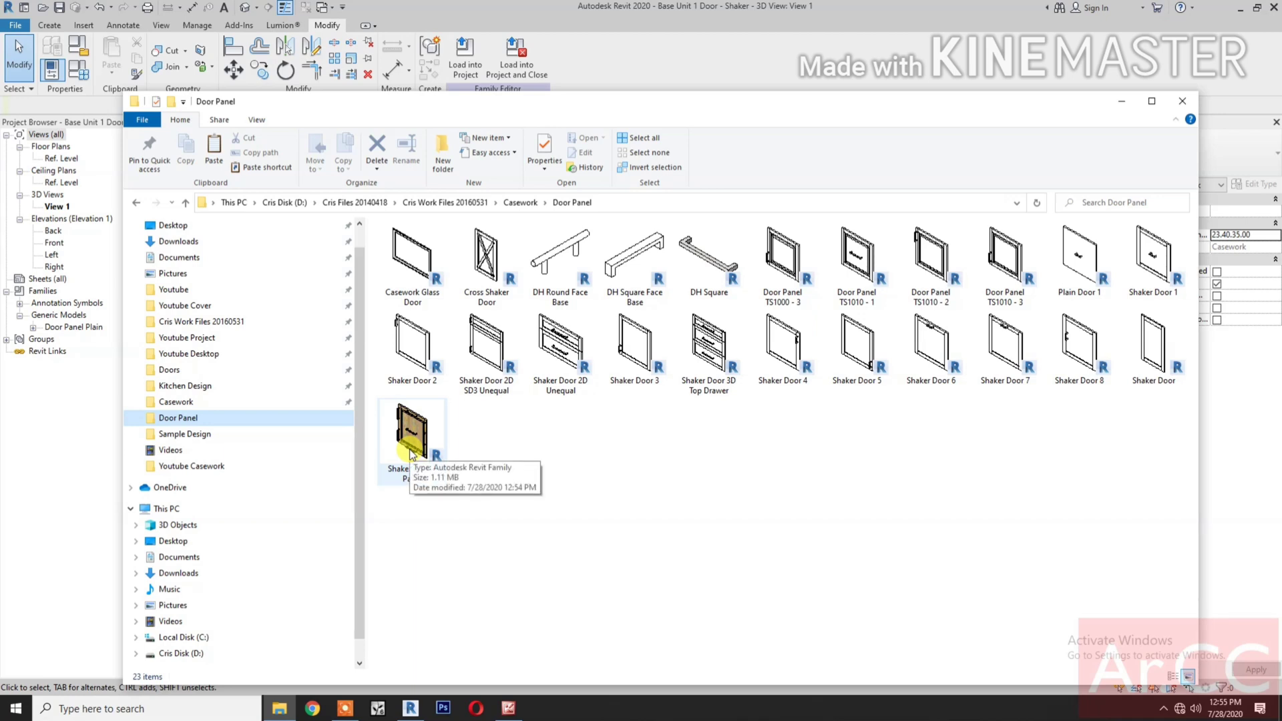
double_click(410, 440)
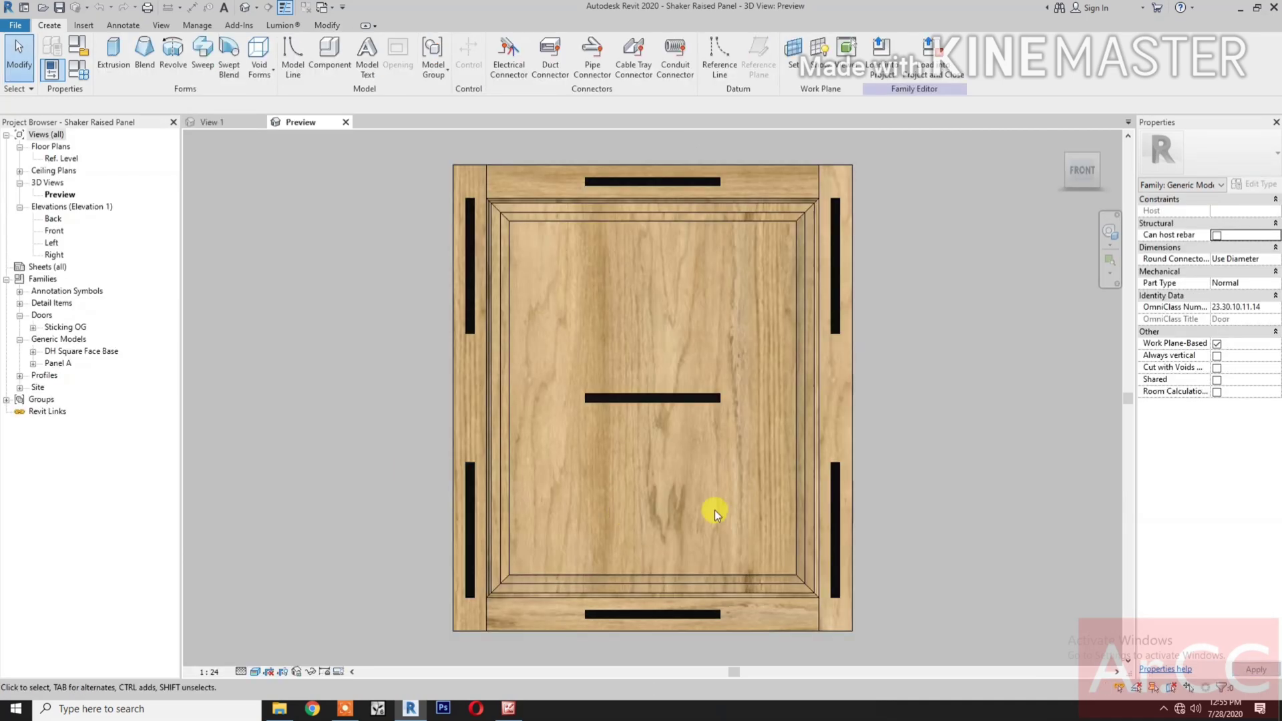
left_click(941, 68)
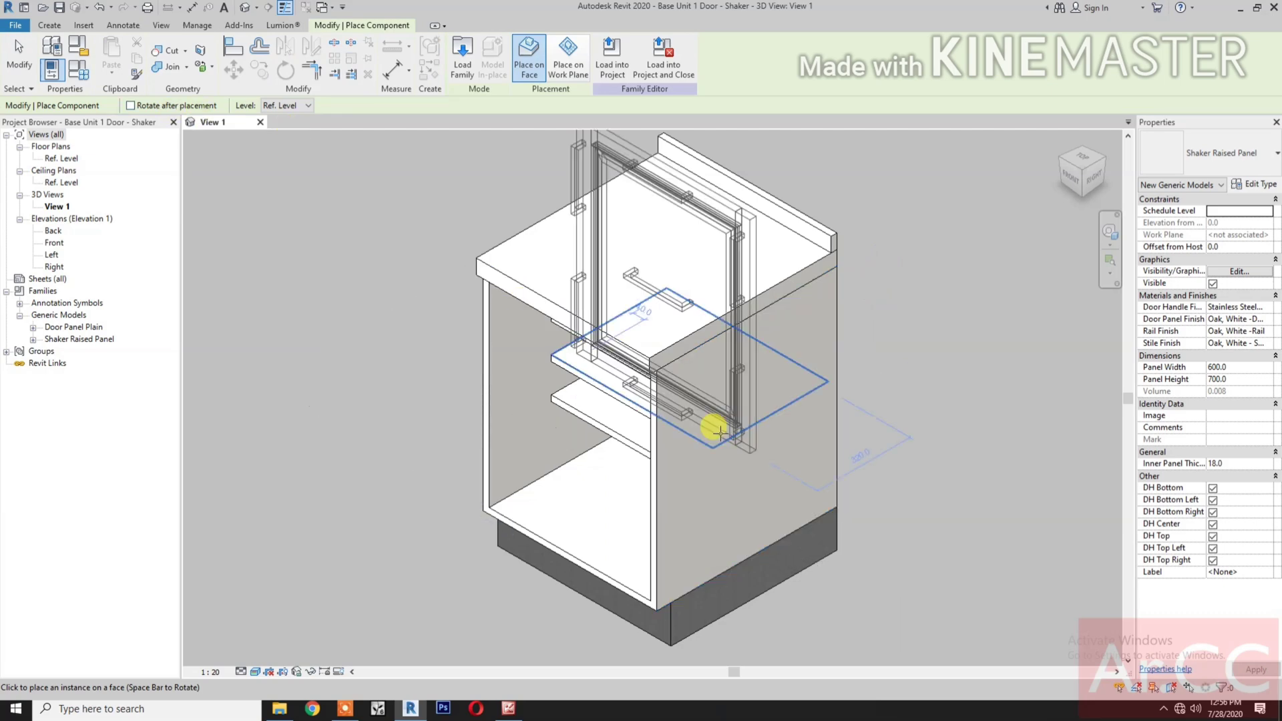
key("Escape")
key("Escape")
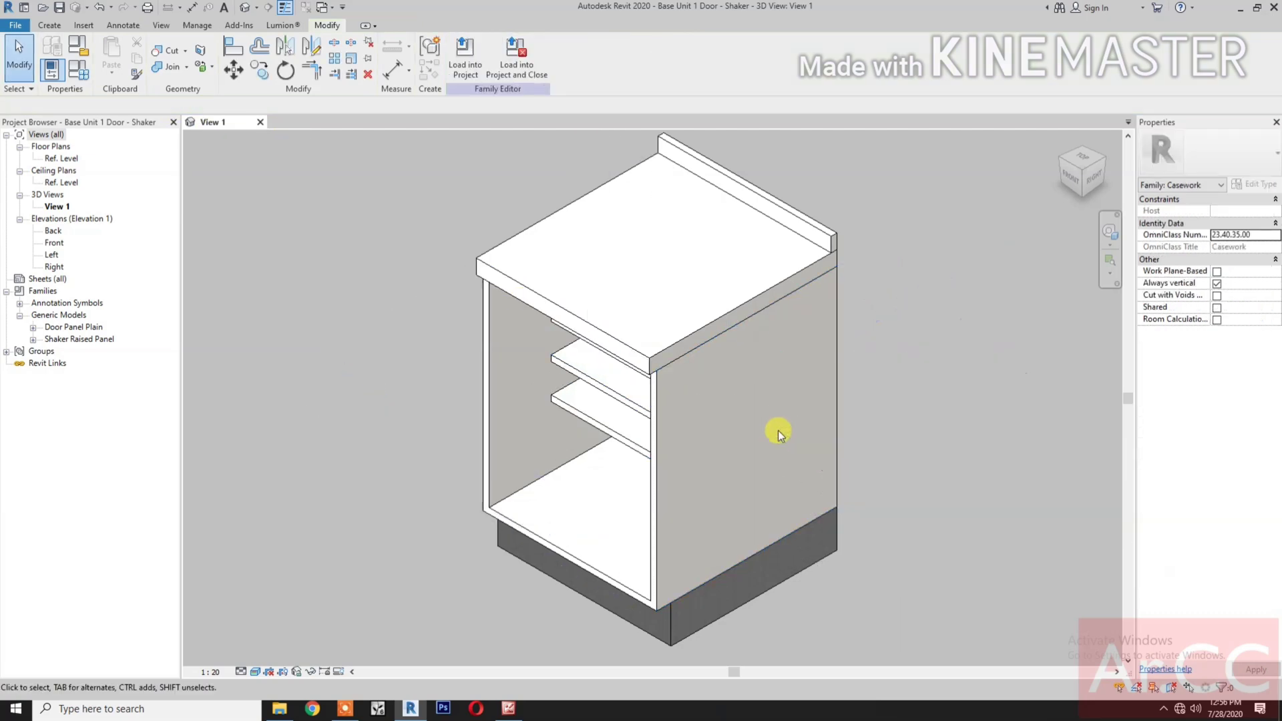
- In the Ref. Level floor plan, place a Shaker Raised Panel on the work plane about 80 mm in front of the cabinet
left_click(69, 160)
double_click(70, 160)
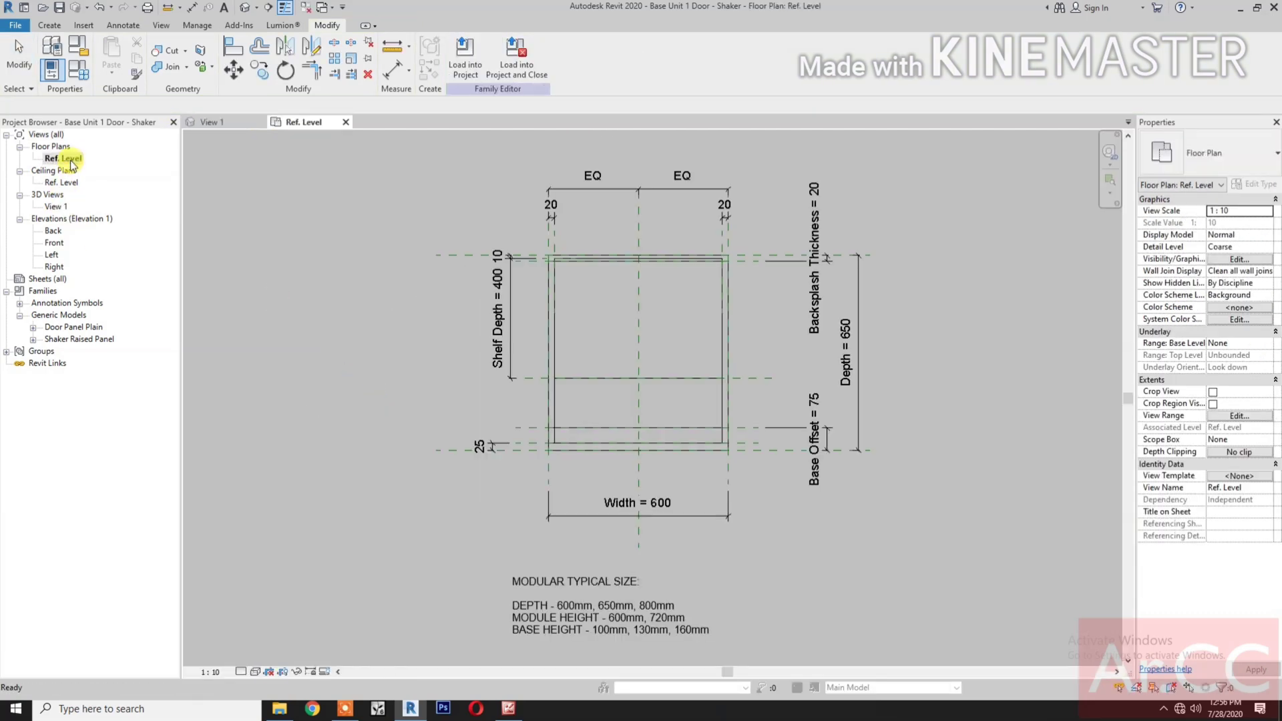
left_click(33, 339)
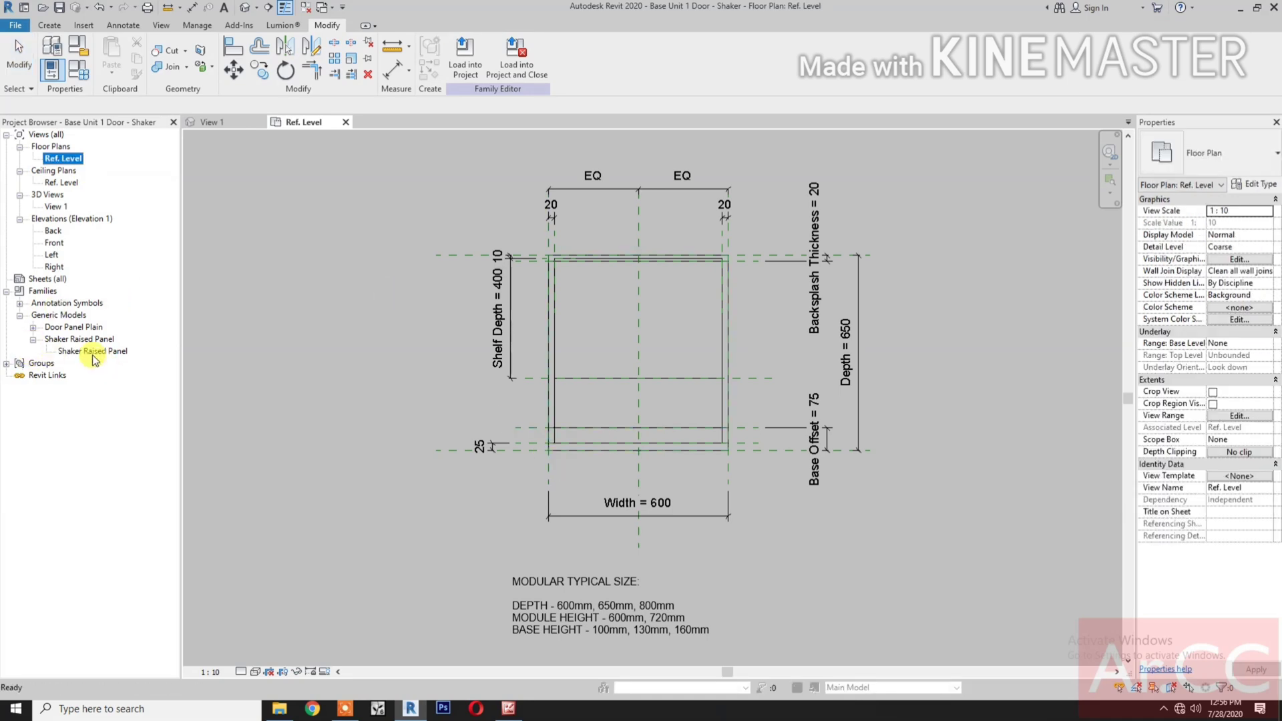
left_click_drag(99, 358, 383, 369)
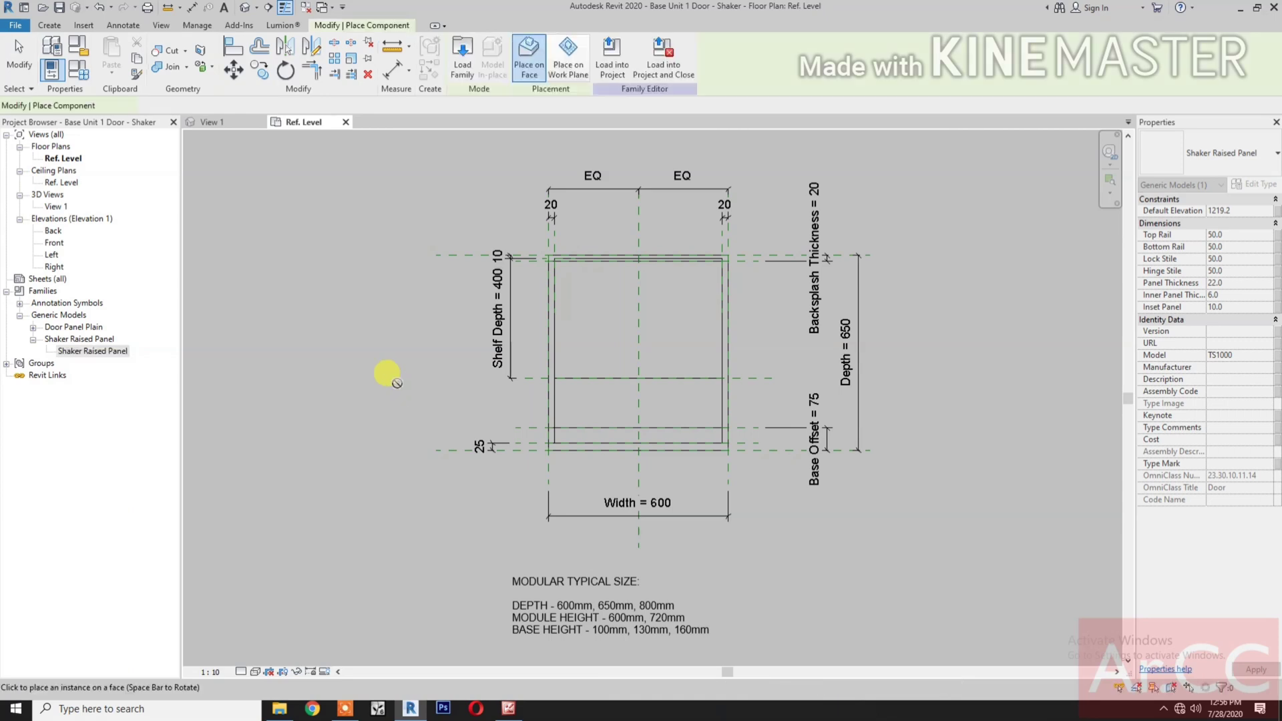
left_click(568, 65)
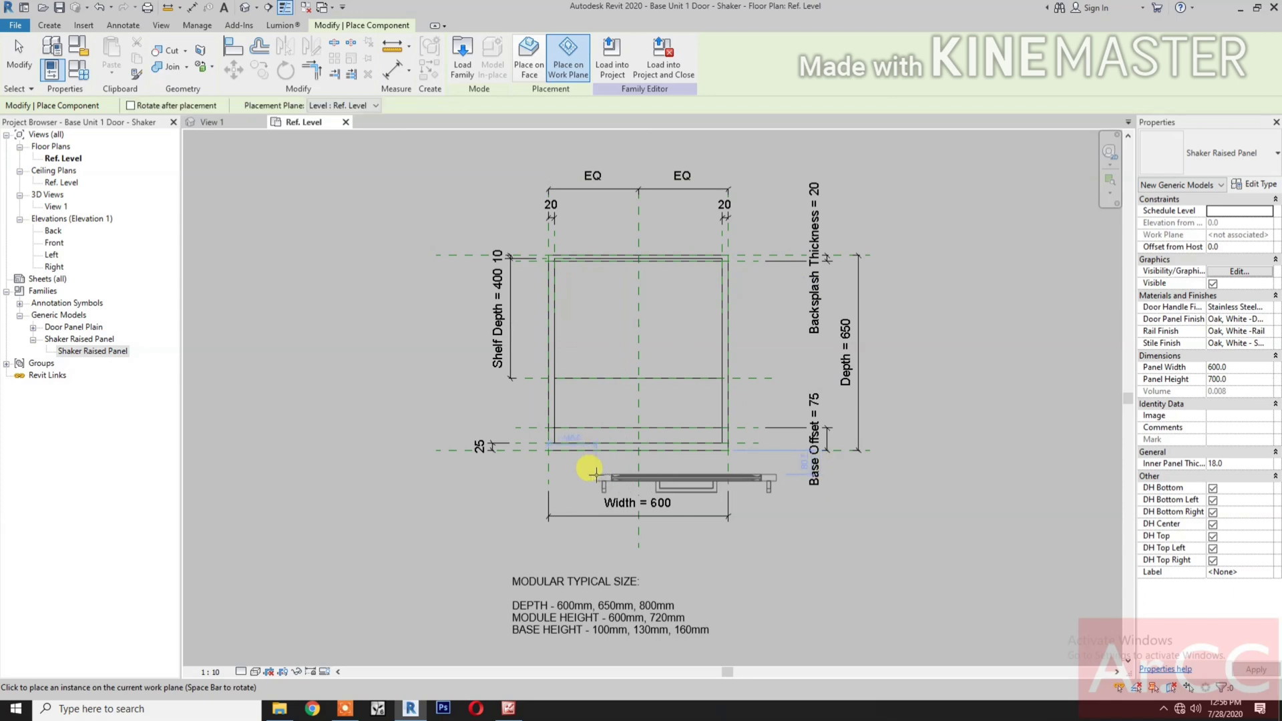
left_click(596, 475)
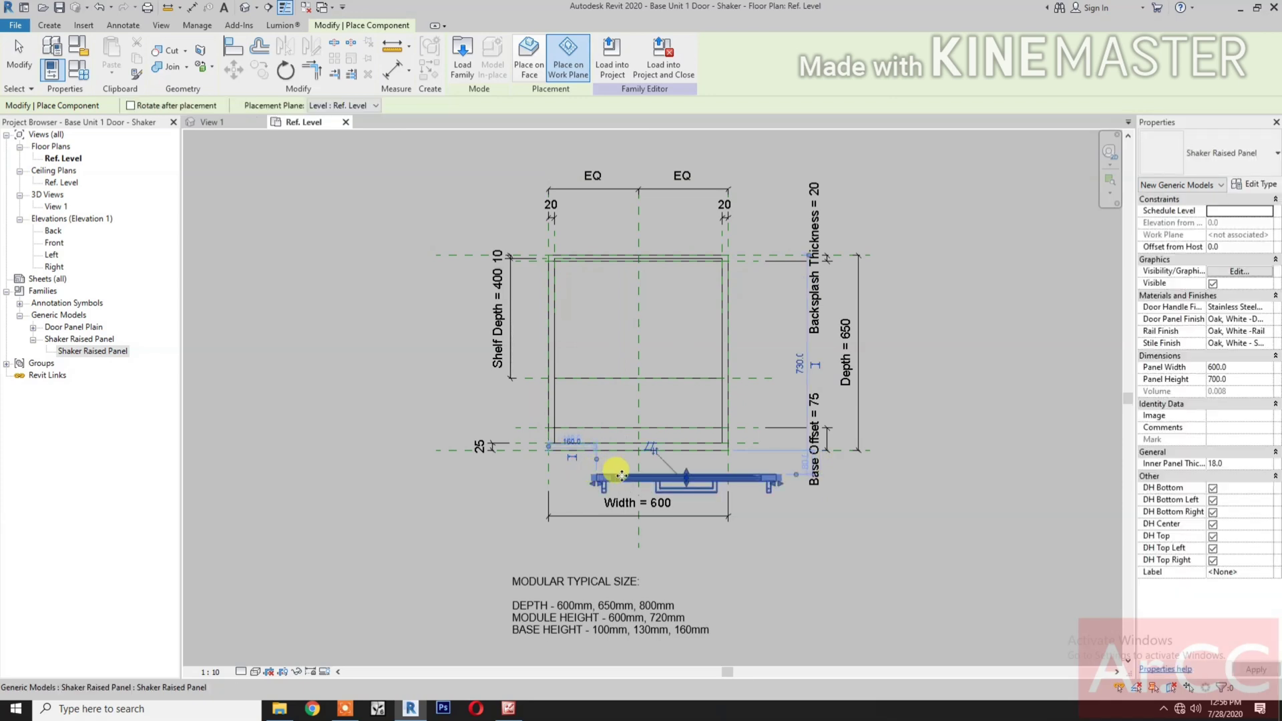
key("Escape")
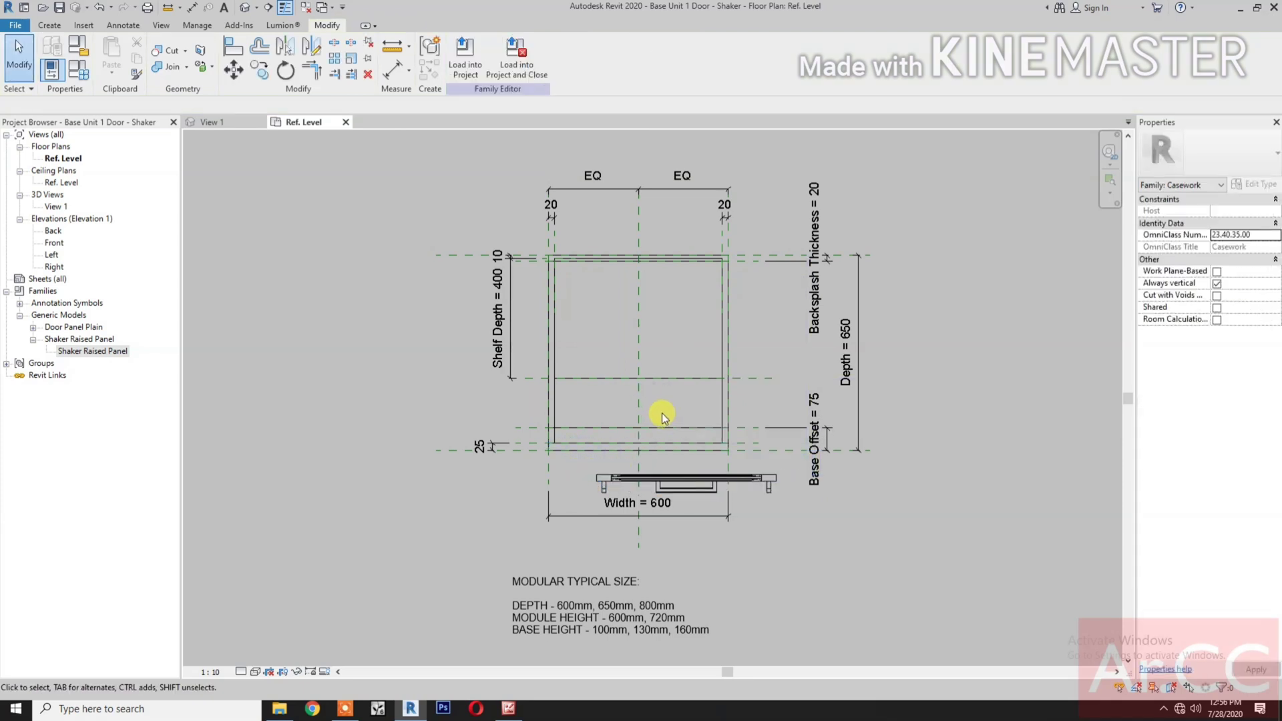
- Align the middle of the shaker panel with the cabinet's Center (Left/Right) reference plane
key("a")
key("l")
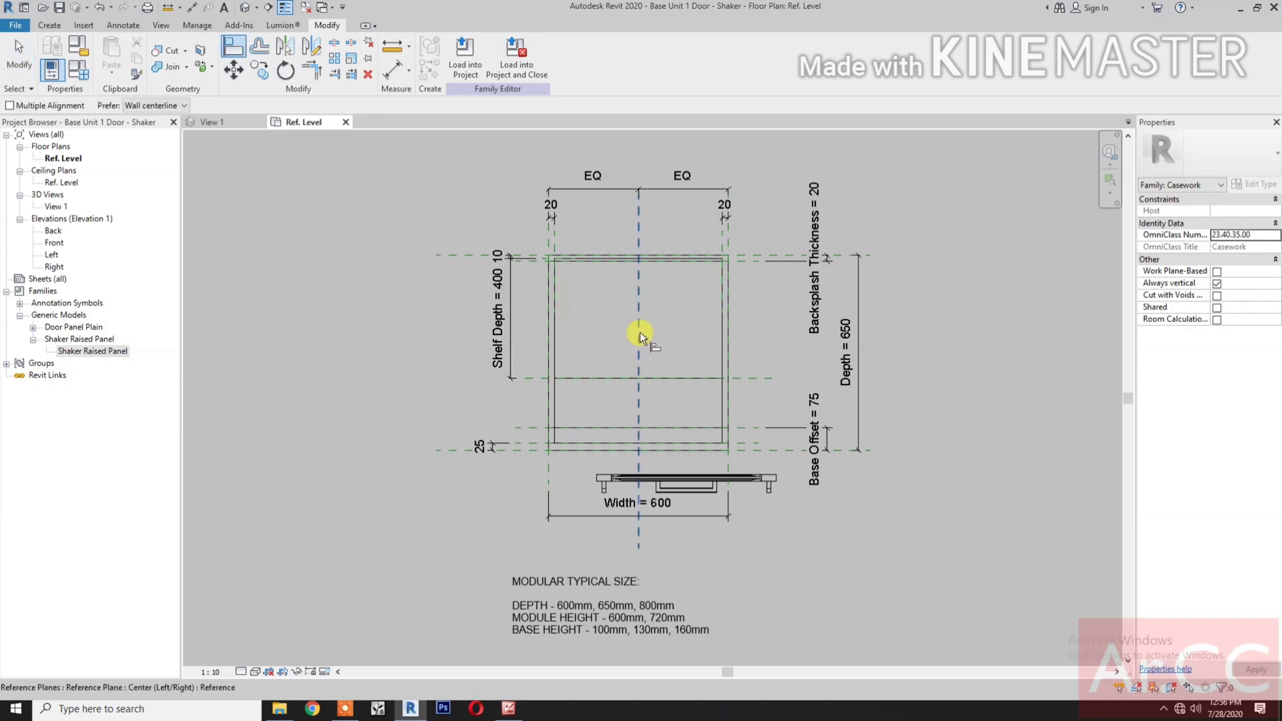
left_click(639, 331)
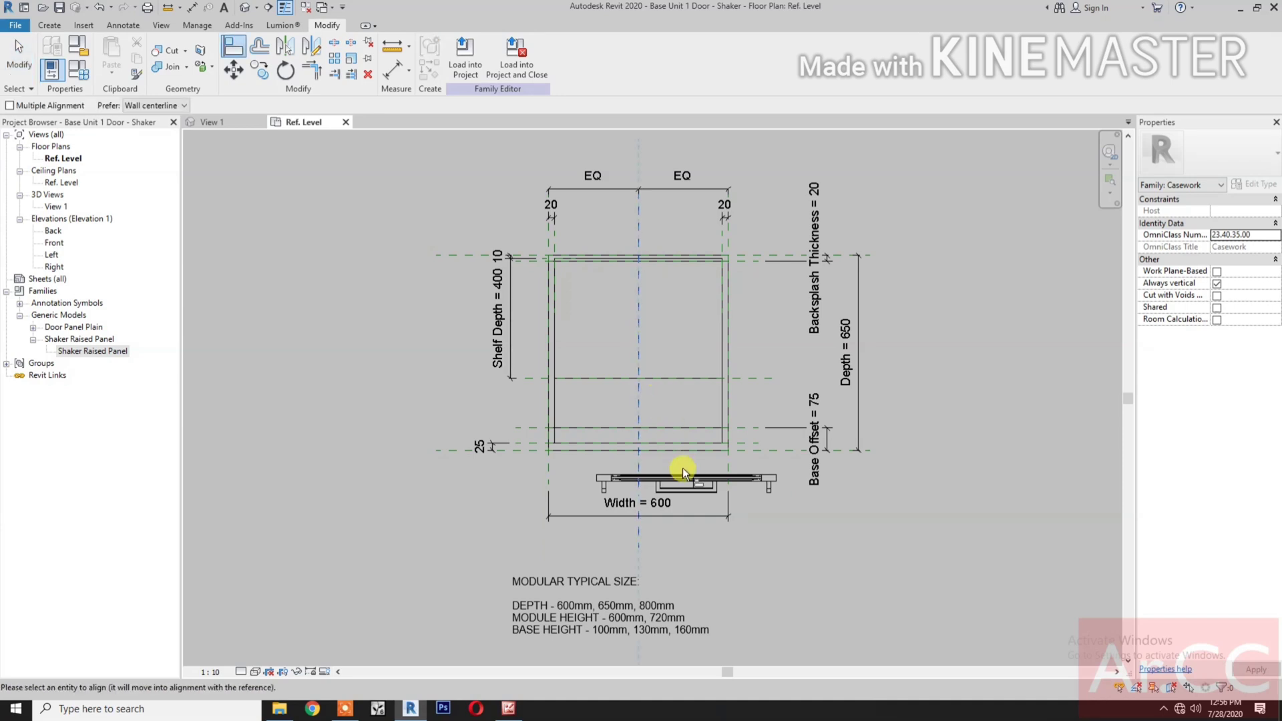
left_click(688, 494)
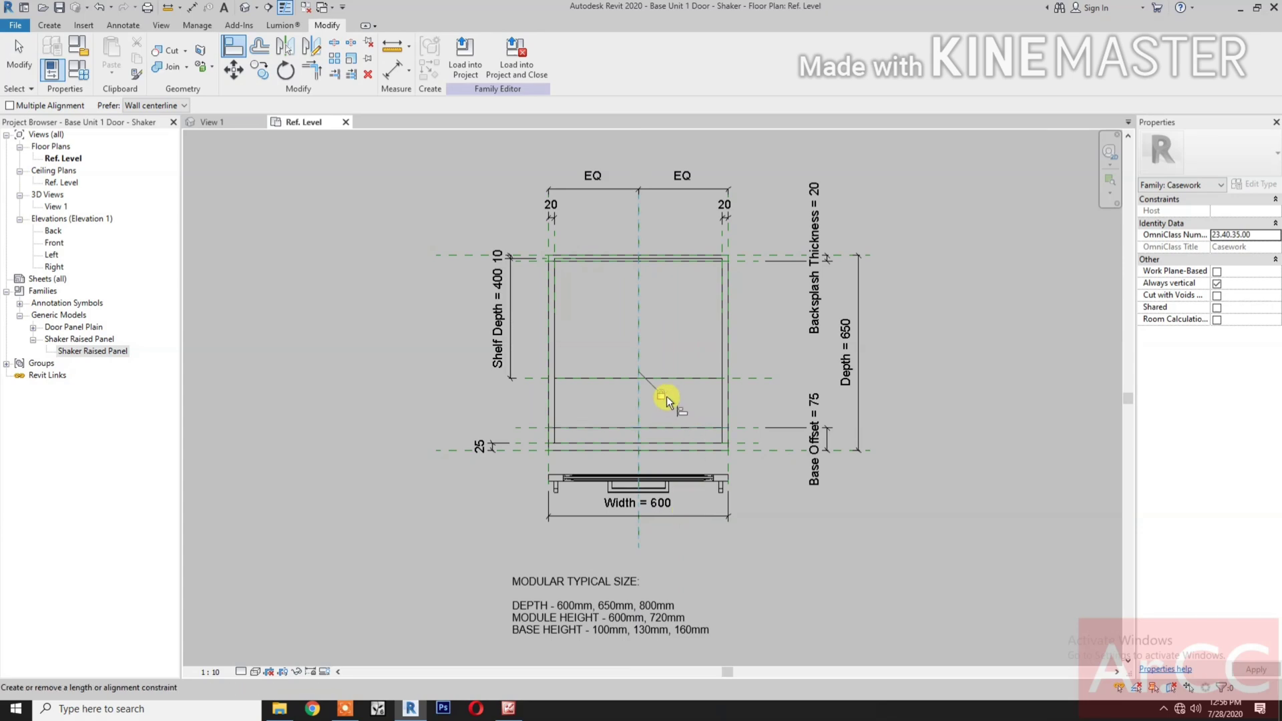
- Open the Front elevation and set its visual style to Realistic
double_click(53, 243)
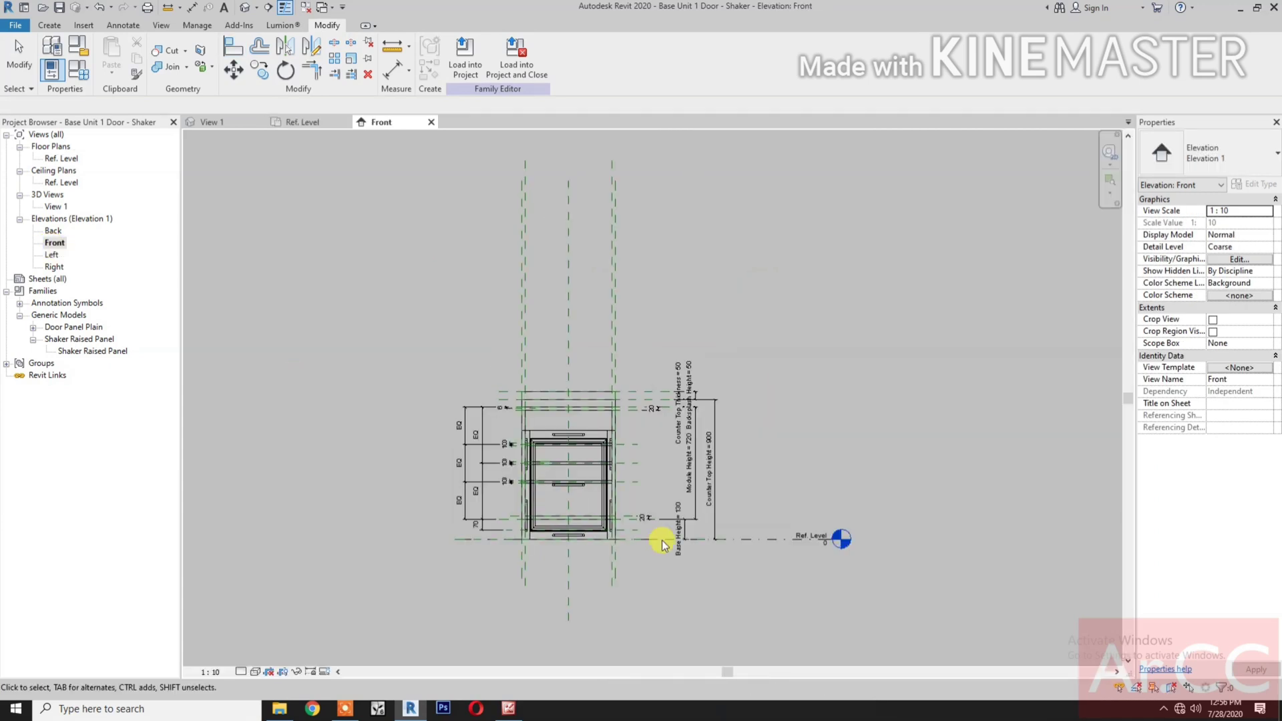
left_click(661, 544)
scroll(529, 581, "up", 5)
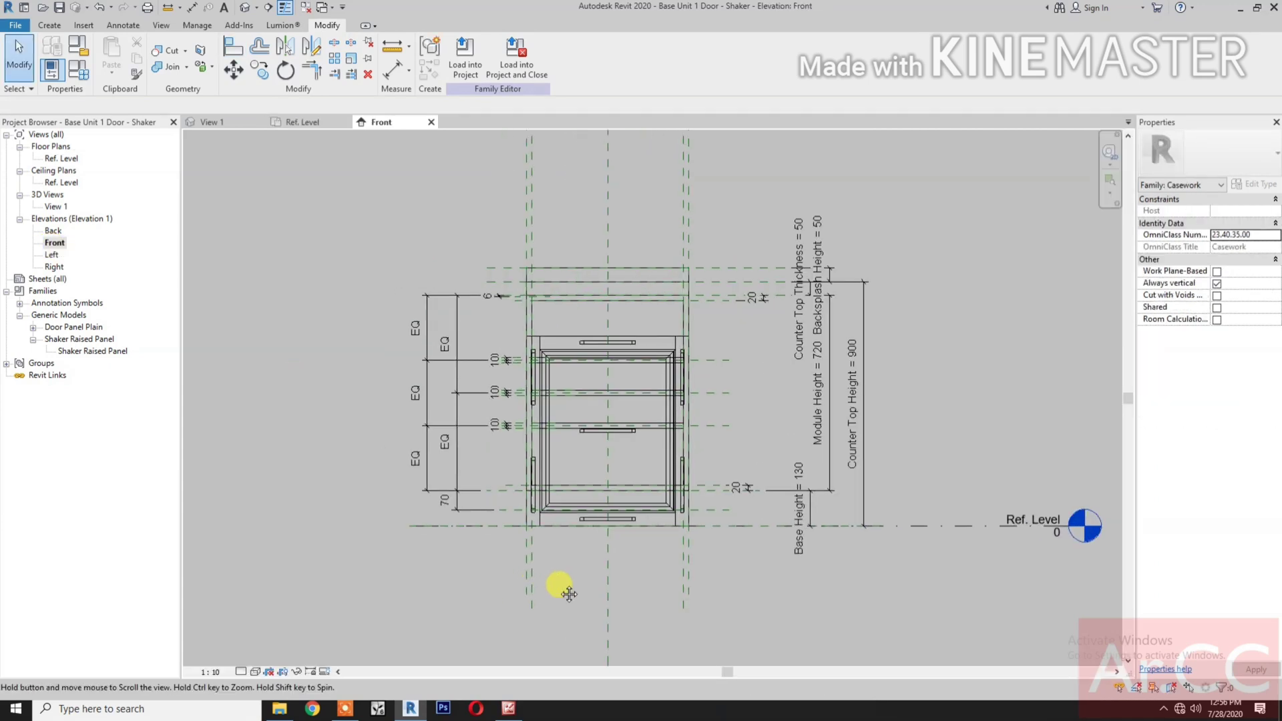
left_click(255, 671)
left_click(271, 648)
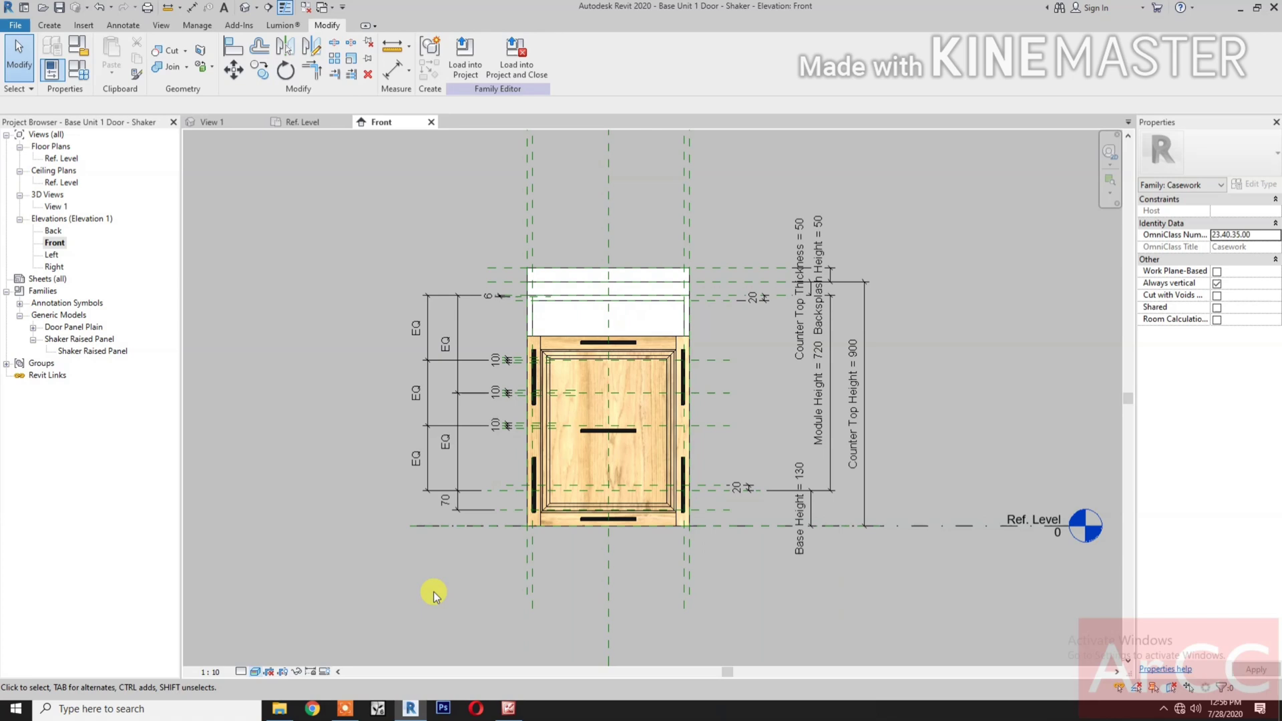
- Associate the shaker panel's Panel Width with the Door Width family parameter
left_click(610, 434)
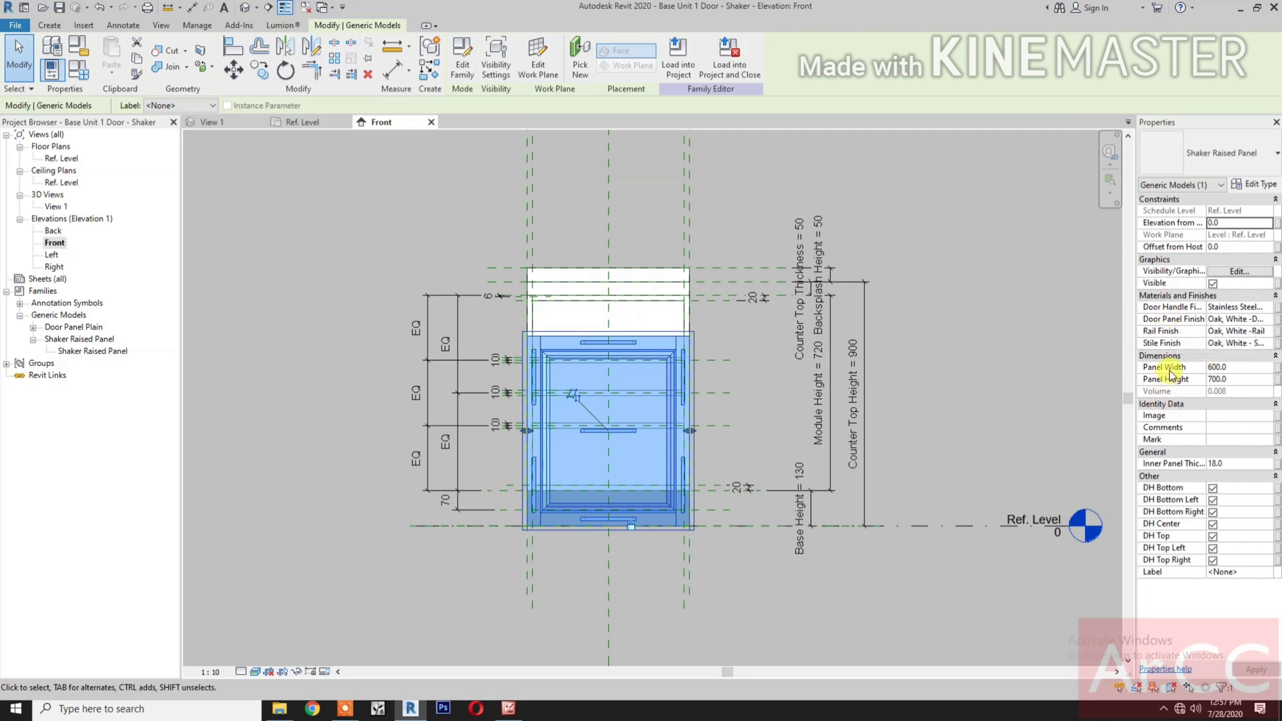
left_click(1276, 370)
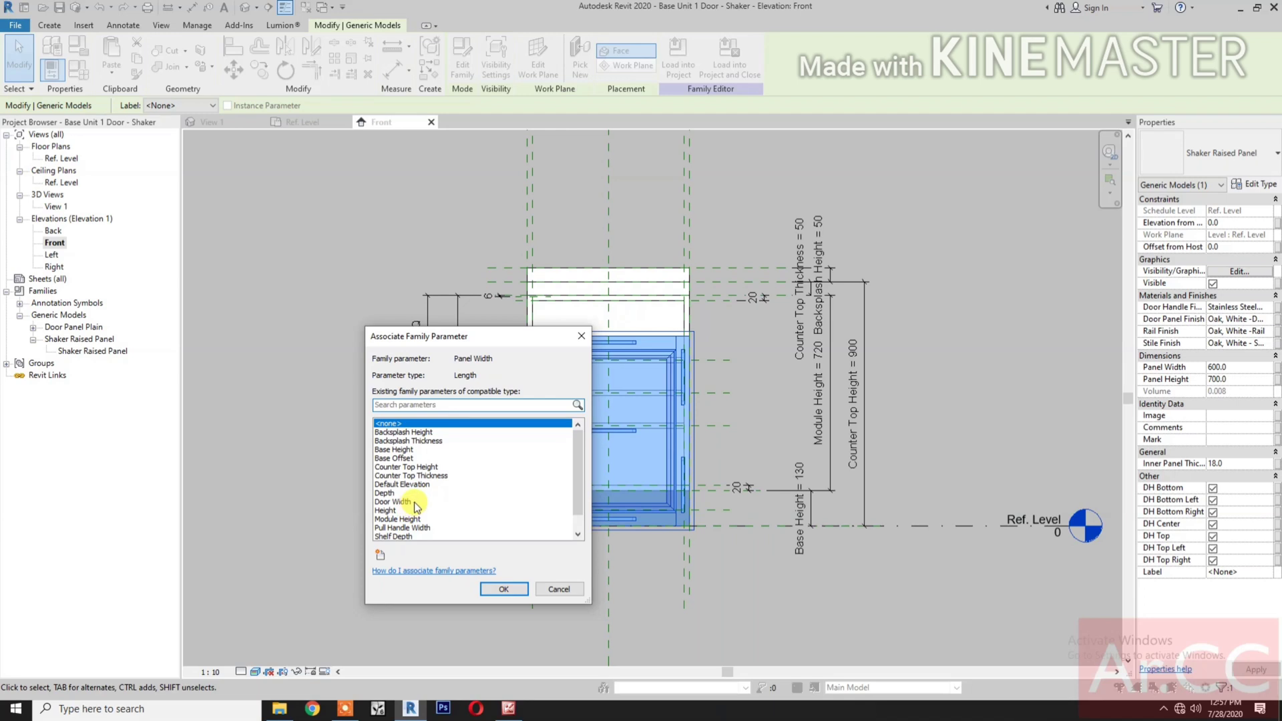
left_click(394, 501)
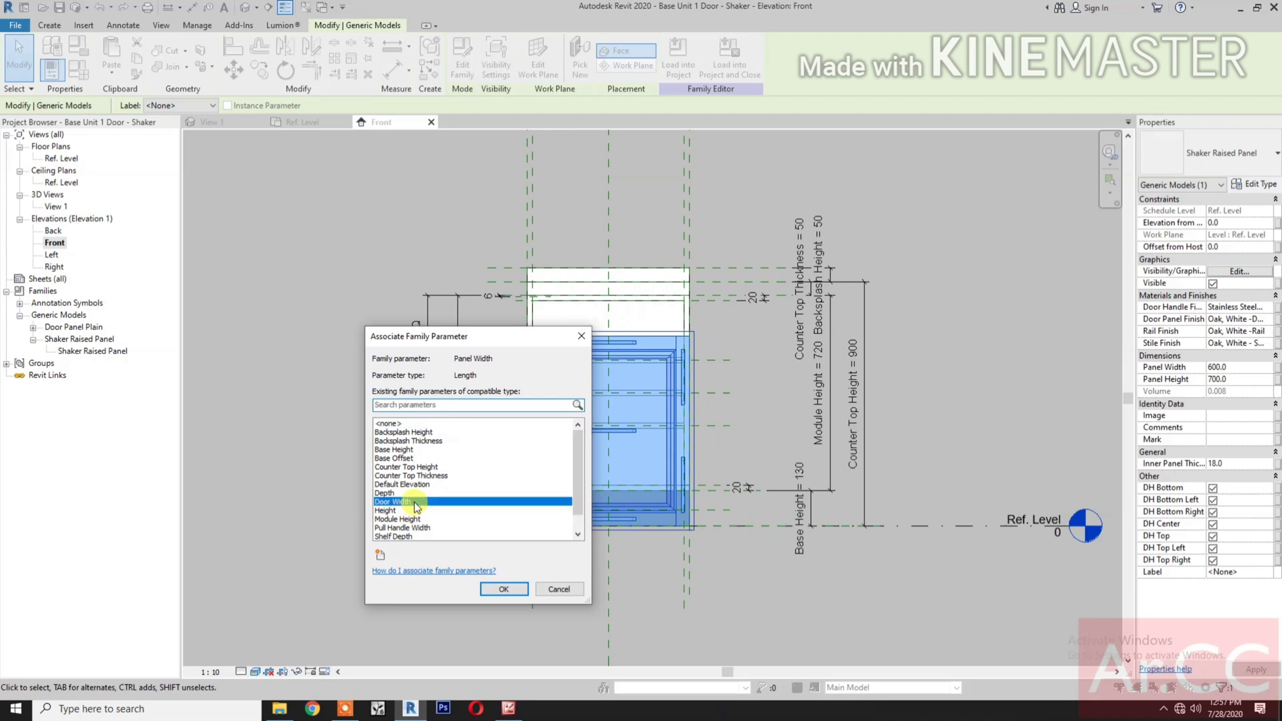
left_click(488, 592)
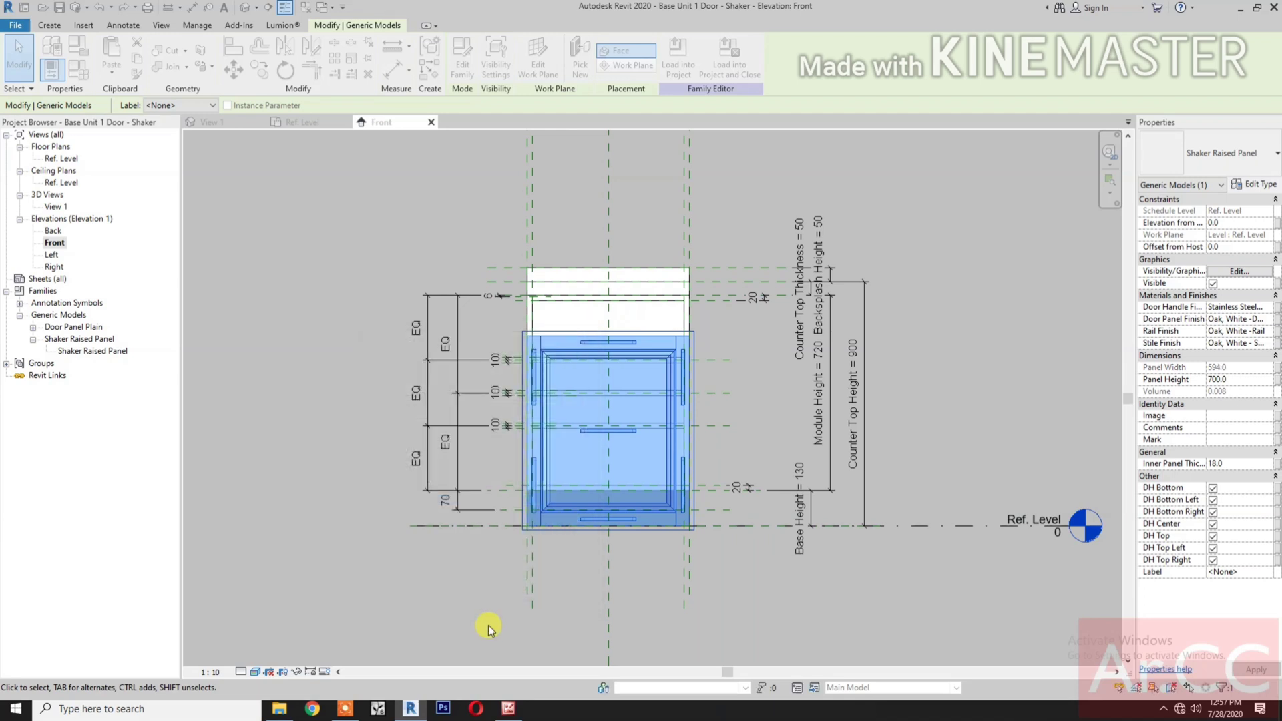
- Move the Shaker Raised Panel straight up about 180 mm in the Front elevation
left_click(487, 625)
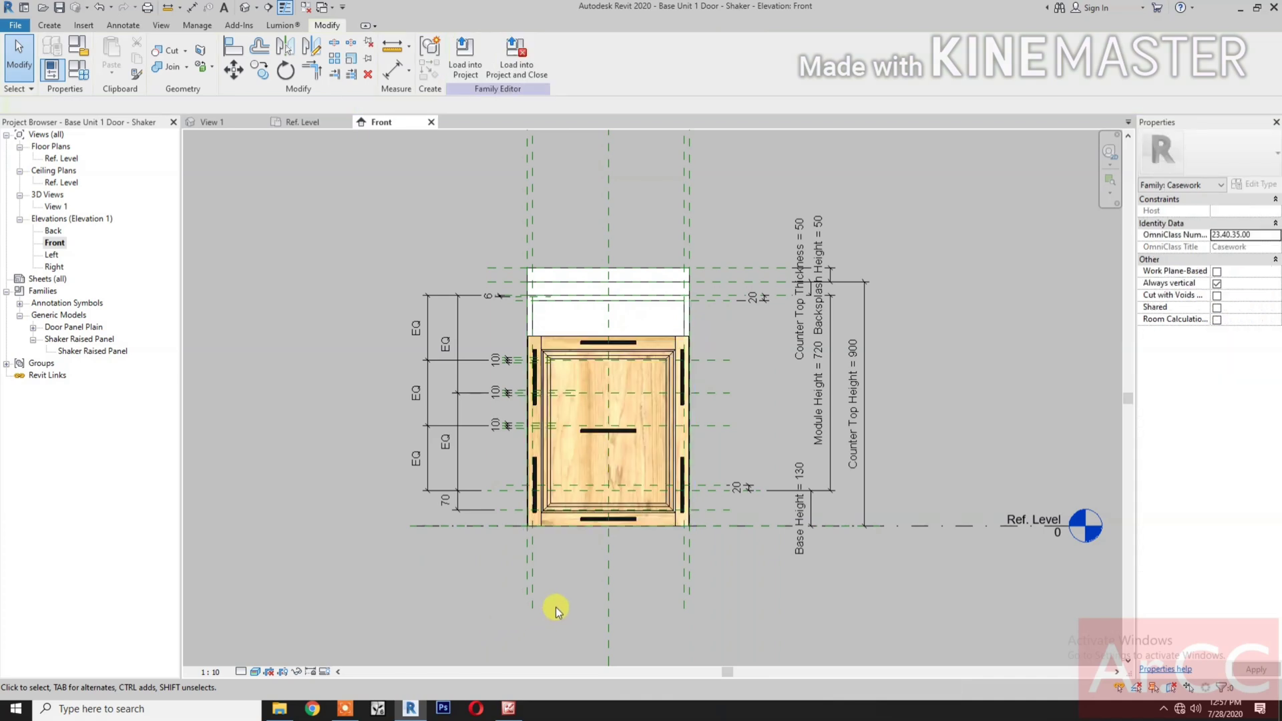
left_click(616, 434)
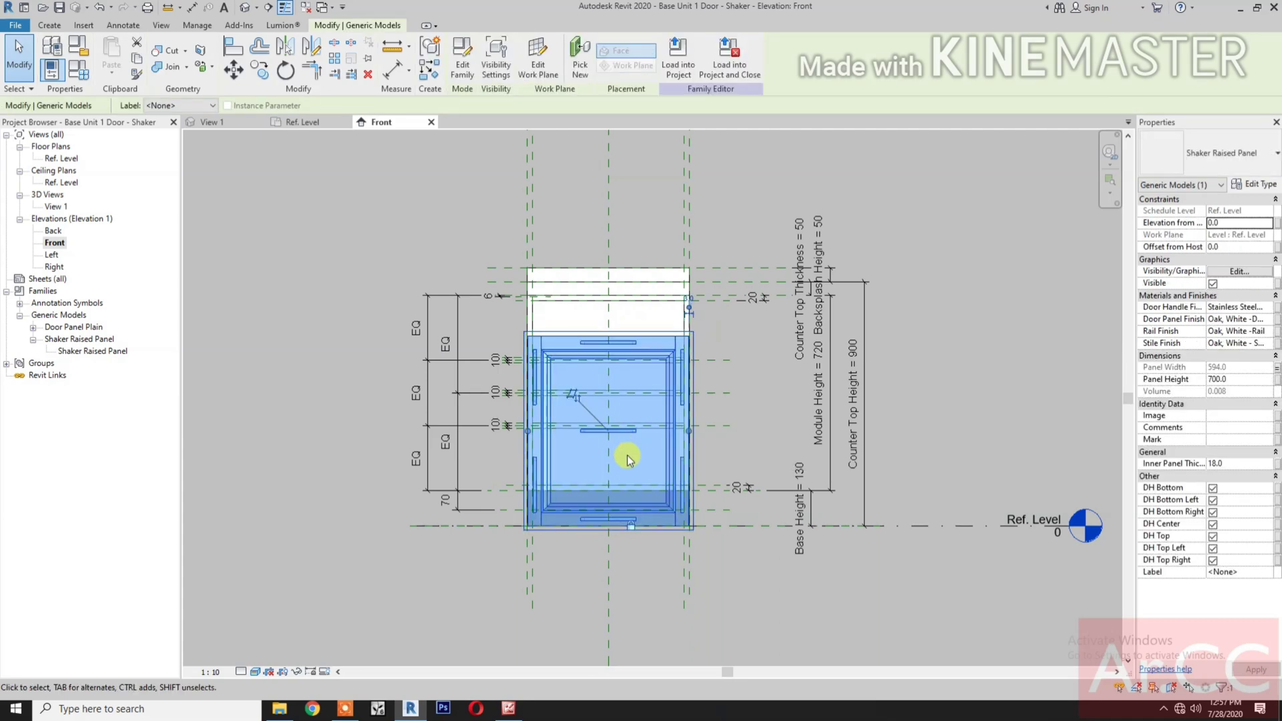
left_click(232, 69)
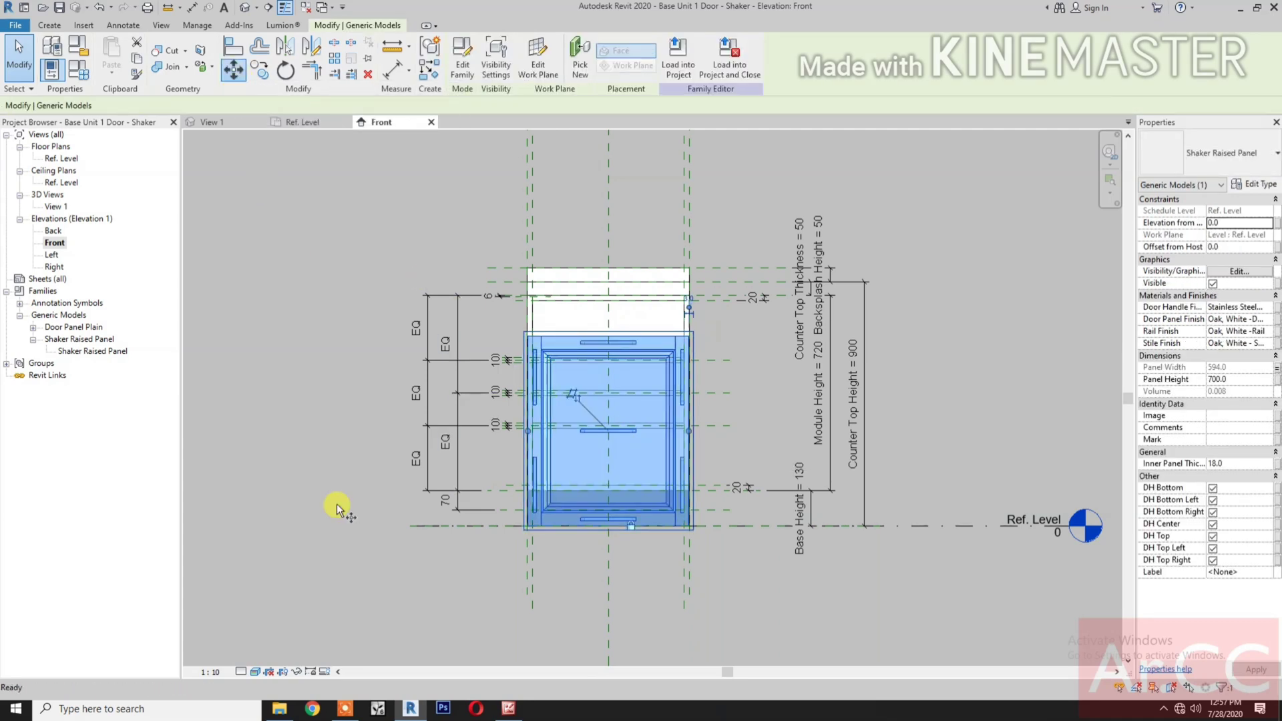
left_click(340, 549)
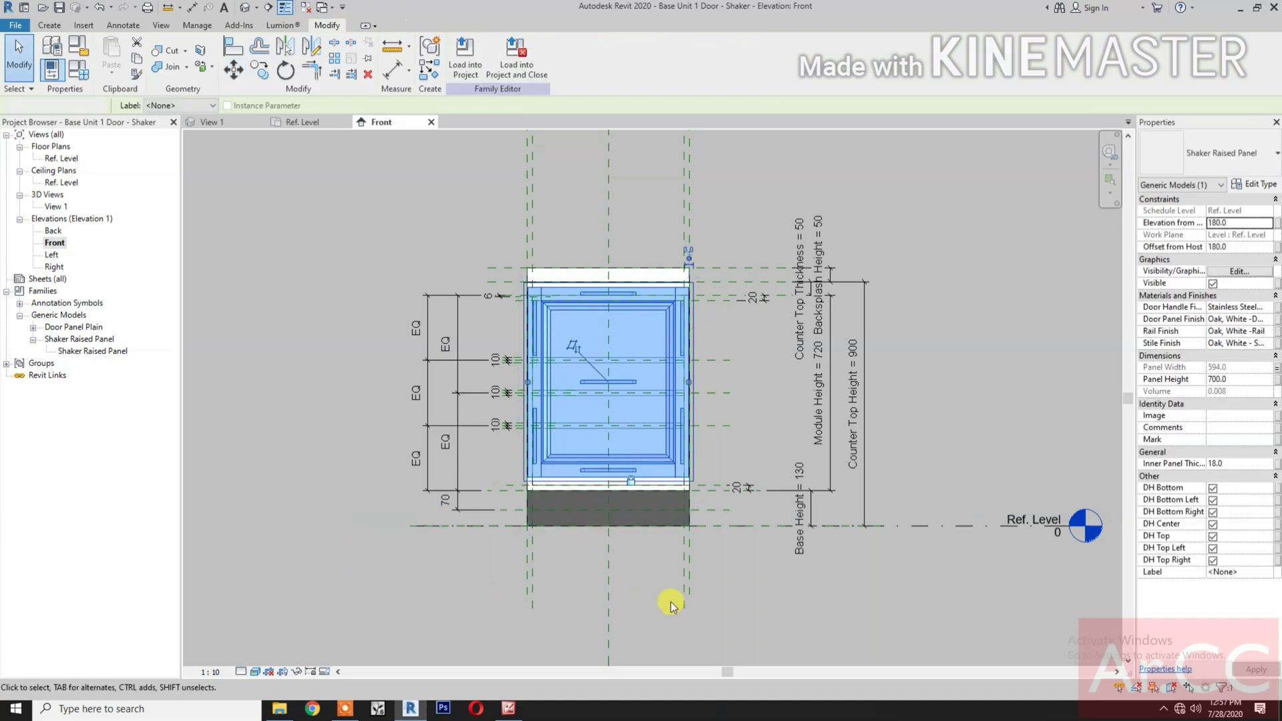
left_click(656, 582)
- Align the shaker panel's bottom edge with the reference plane 70 mm below the cabinet module and lock the alignment
scroll(664, 584, "up", 2)
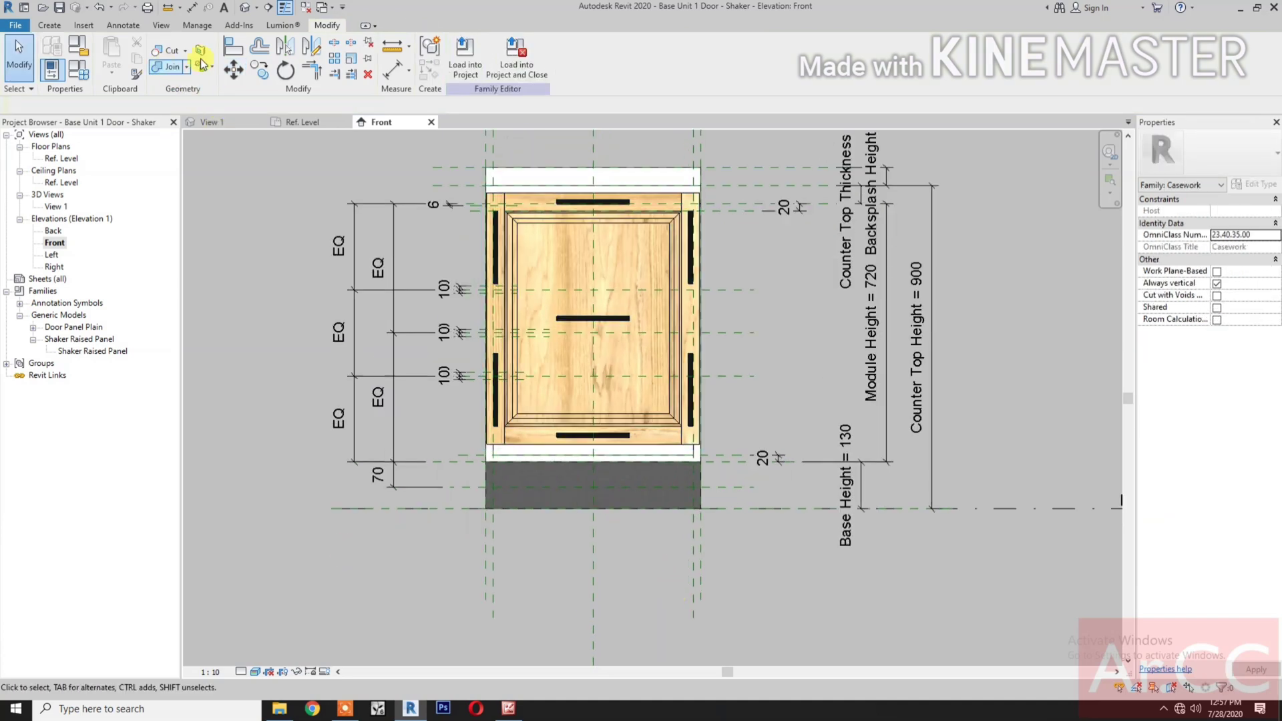
left_click(232, 45)
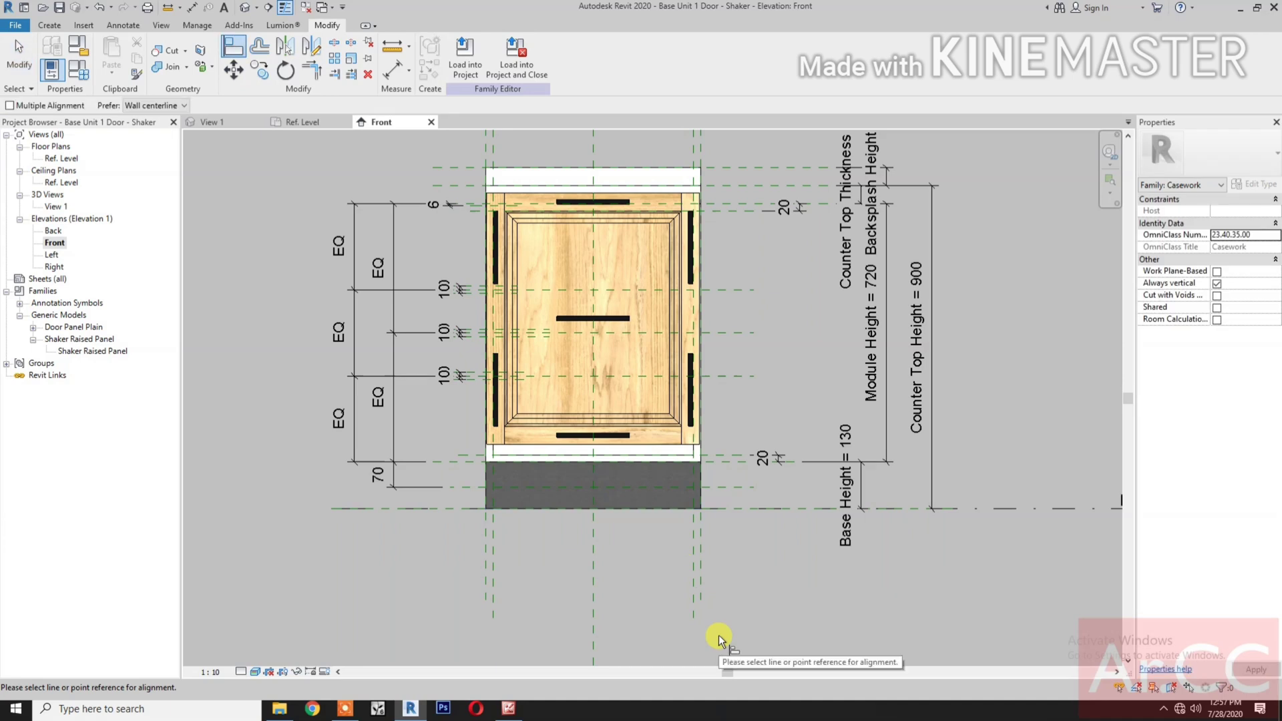
left_click(728, 486)
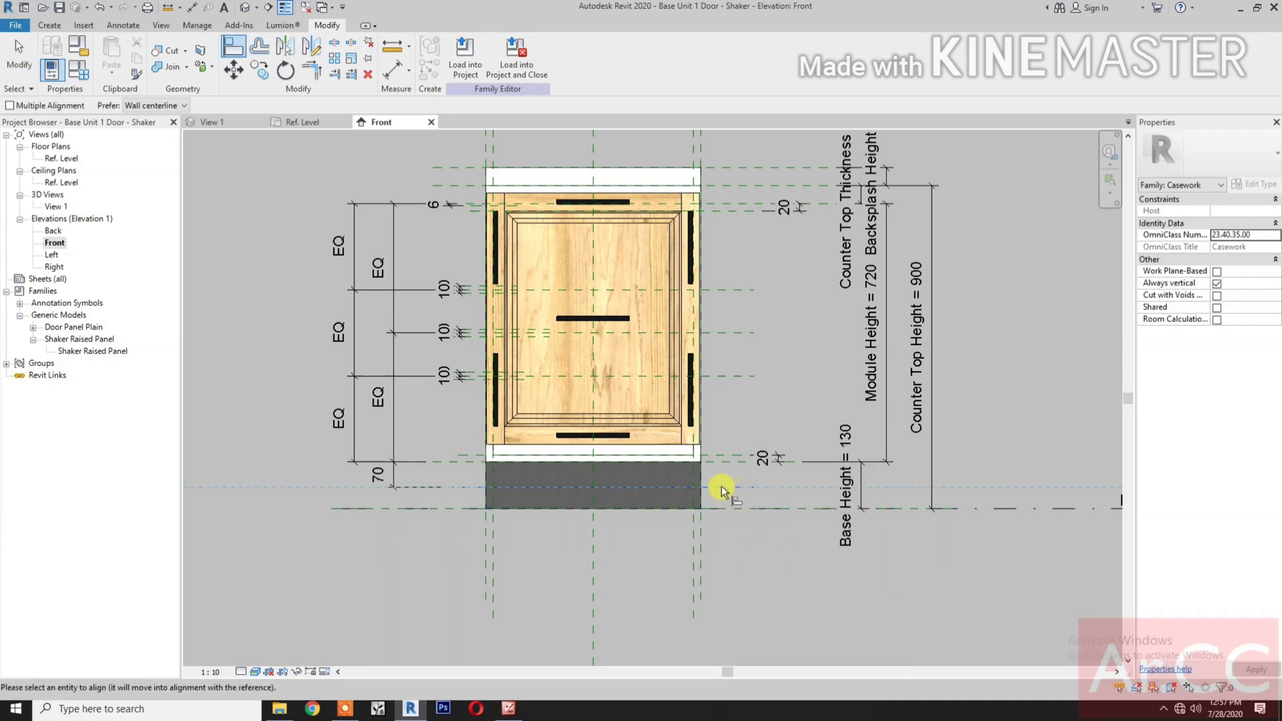
left_click(653, 446)
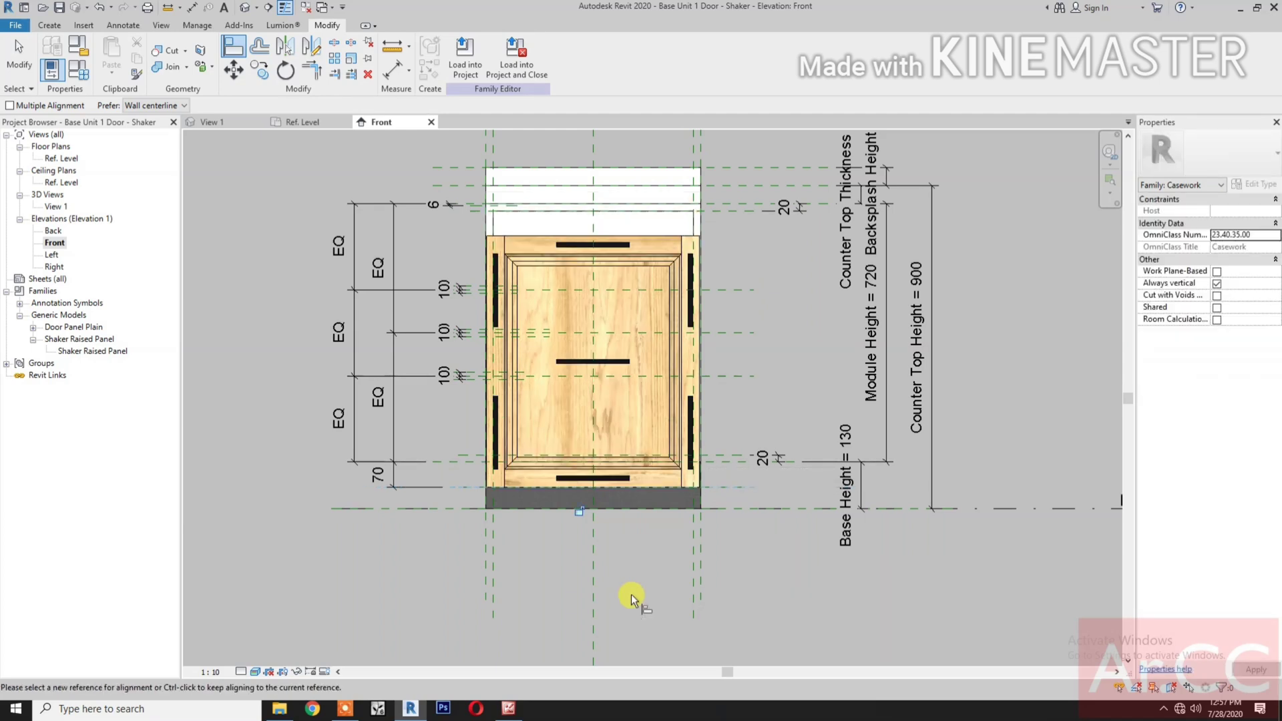
scroll(631, 594, "down", 1)
left_click(585, 524)
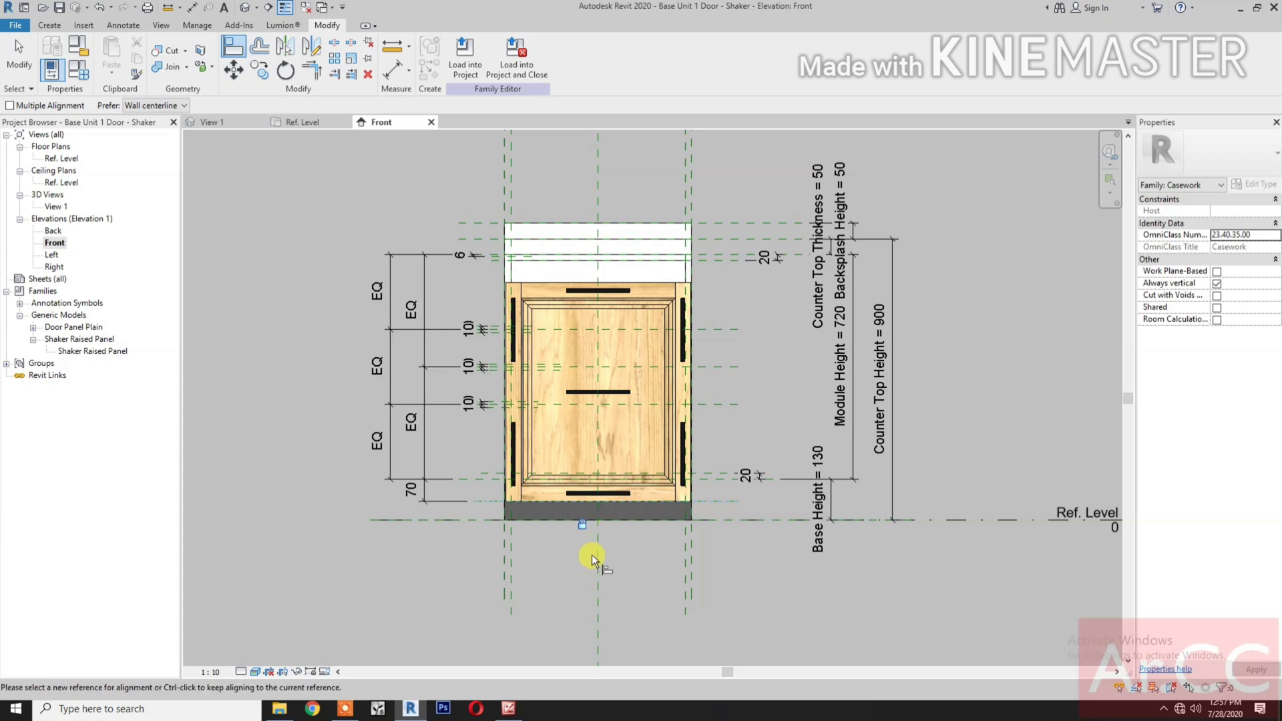
key("Escape")
key("Escape")
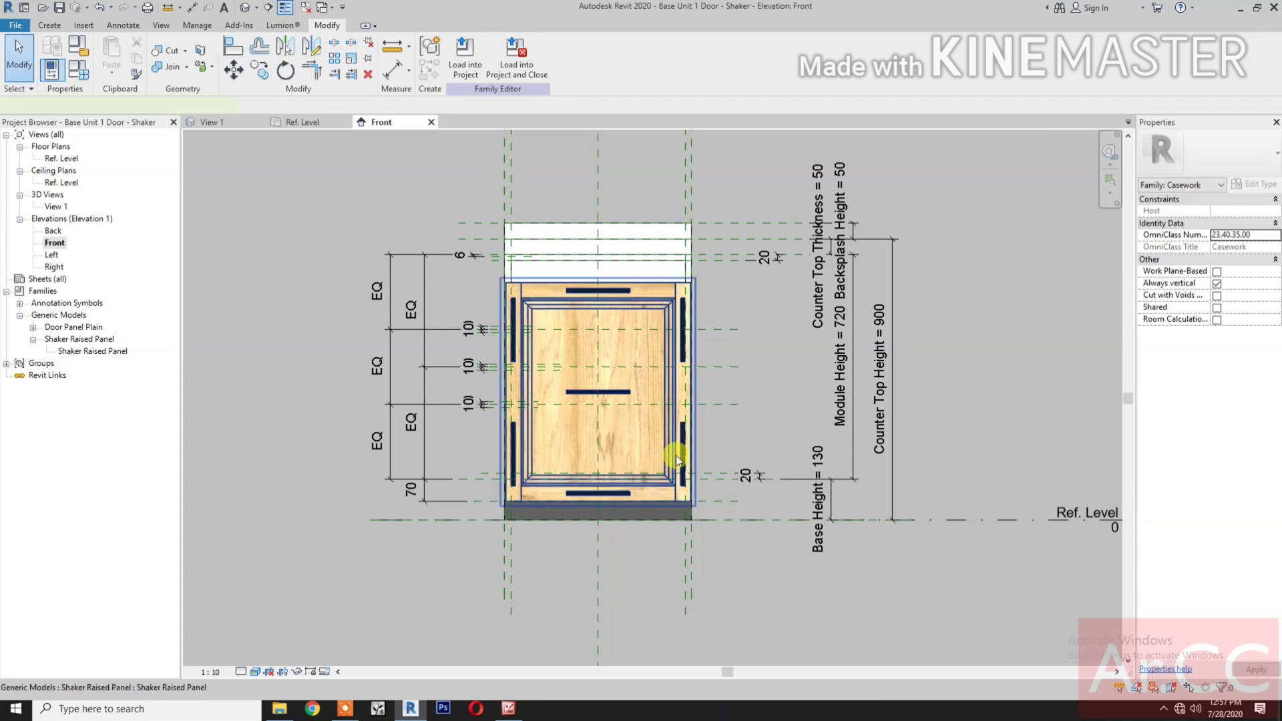
- Associate the shaker panel's Panel Height with a new type family parameter named Door Height
left_click(675, 455)
left_click(675, 454)
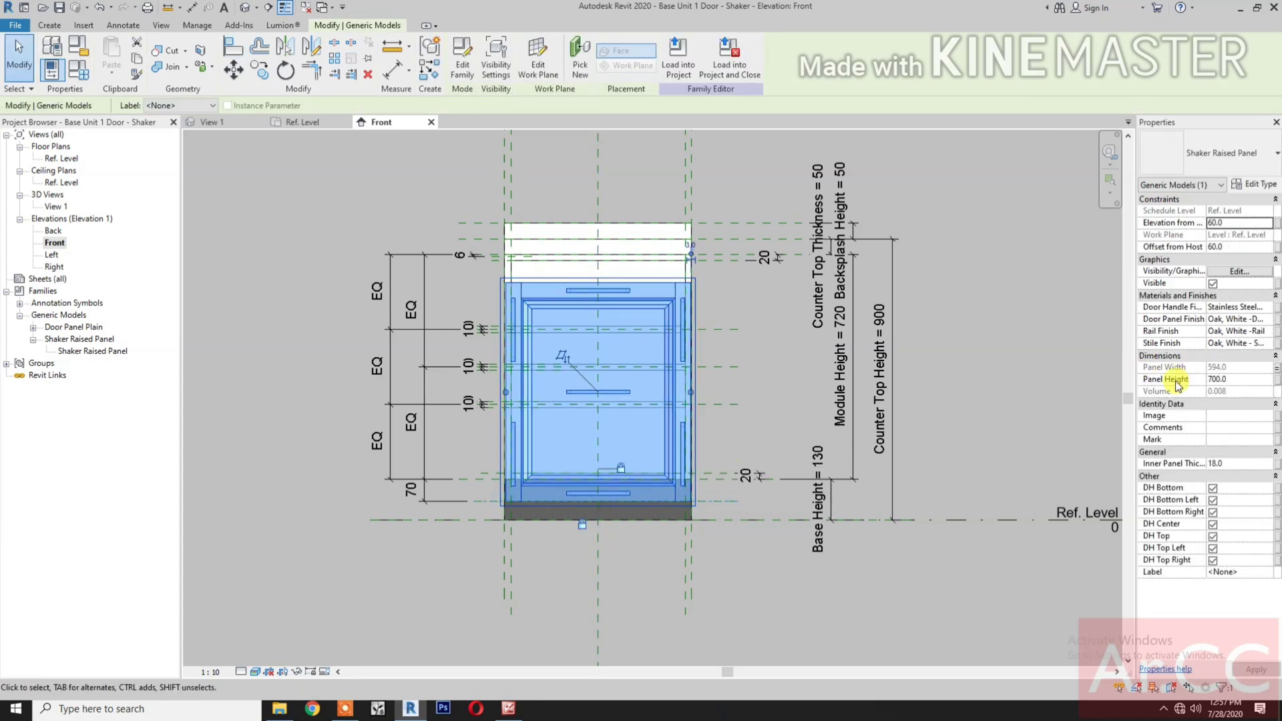
left_click(1276, 379)
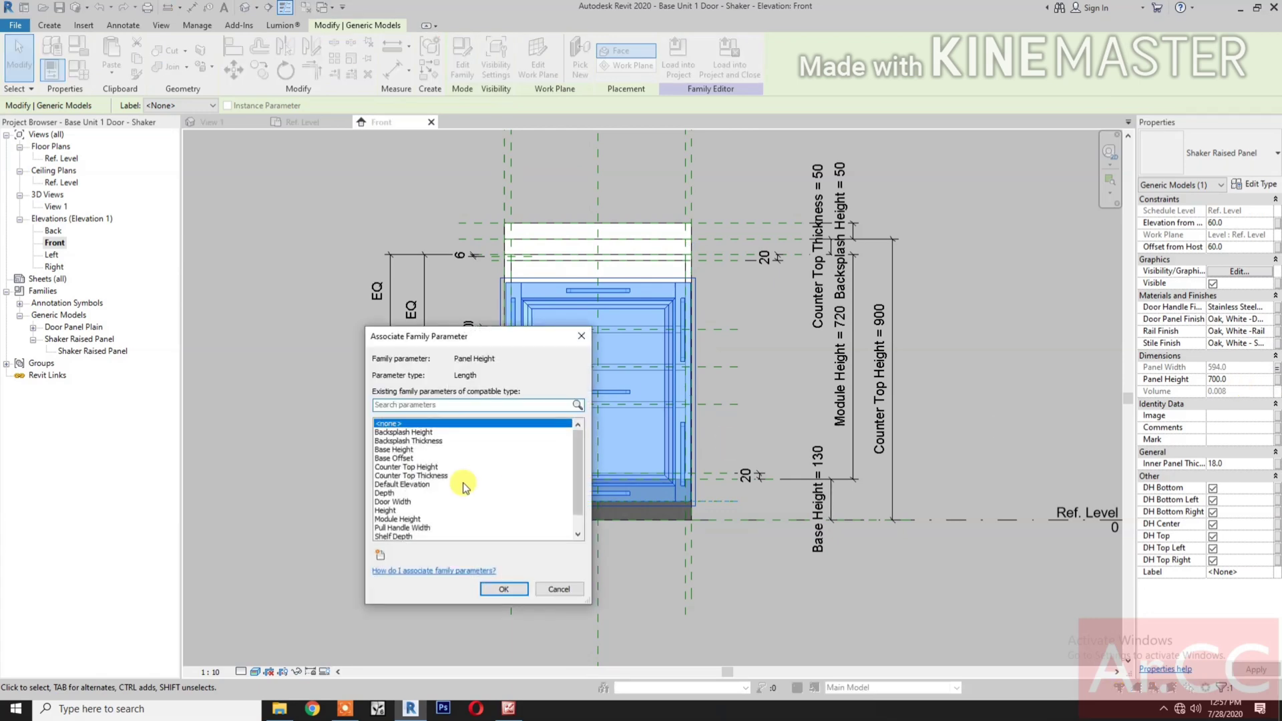
left_click(379, 557)
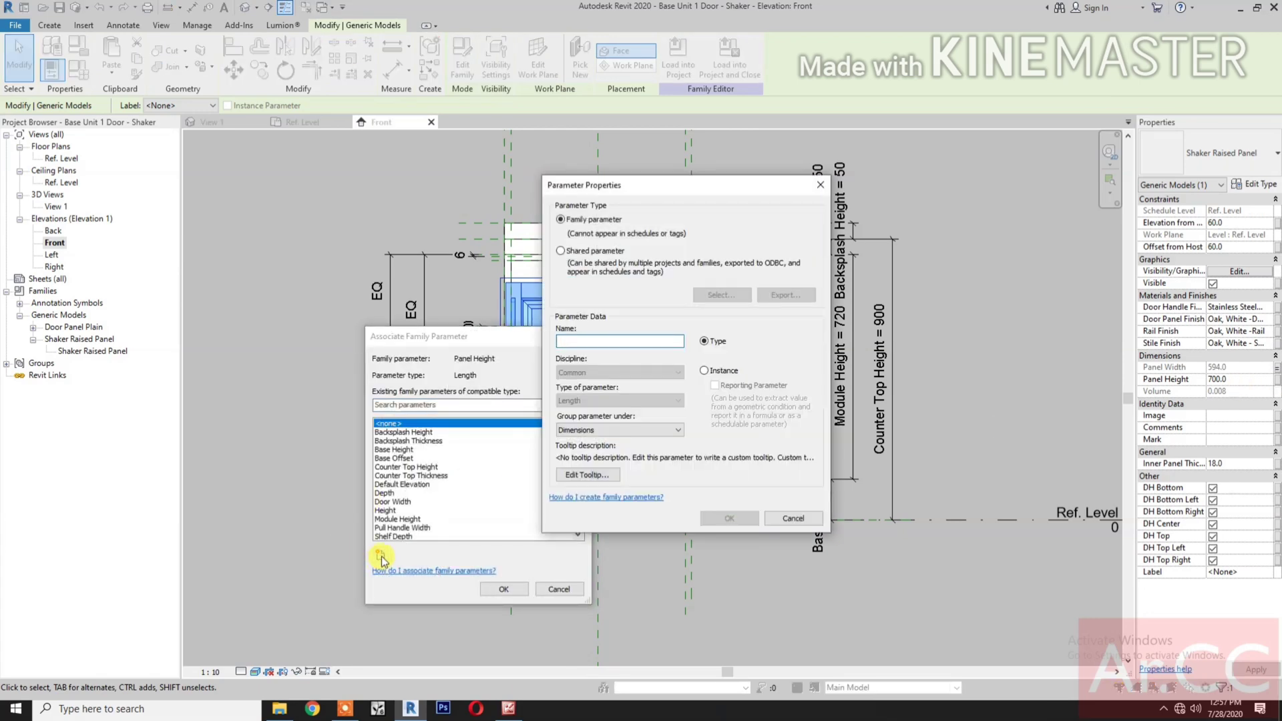
type("Door Height")
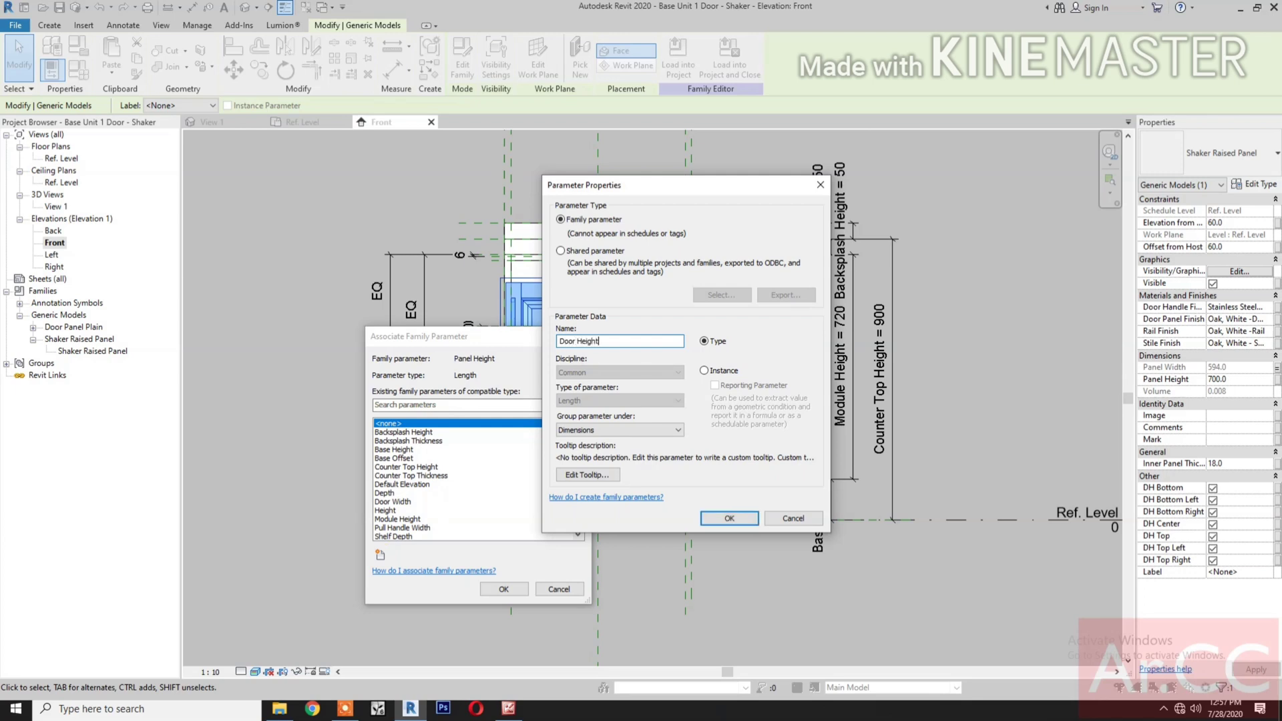
left_click(729, 519)
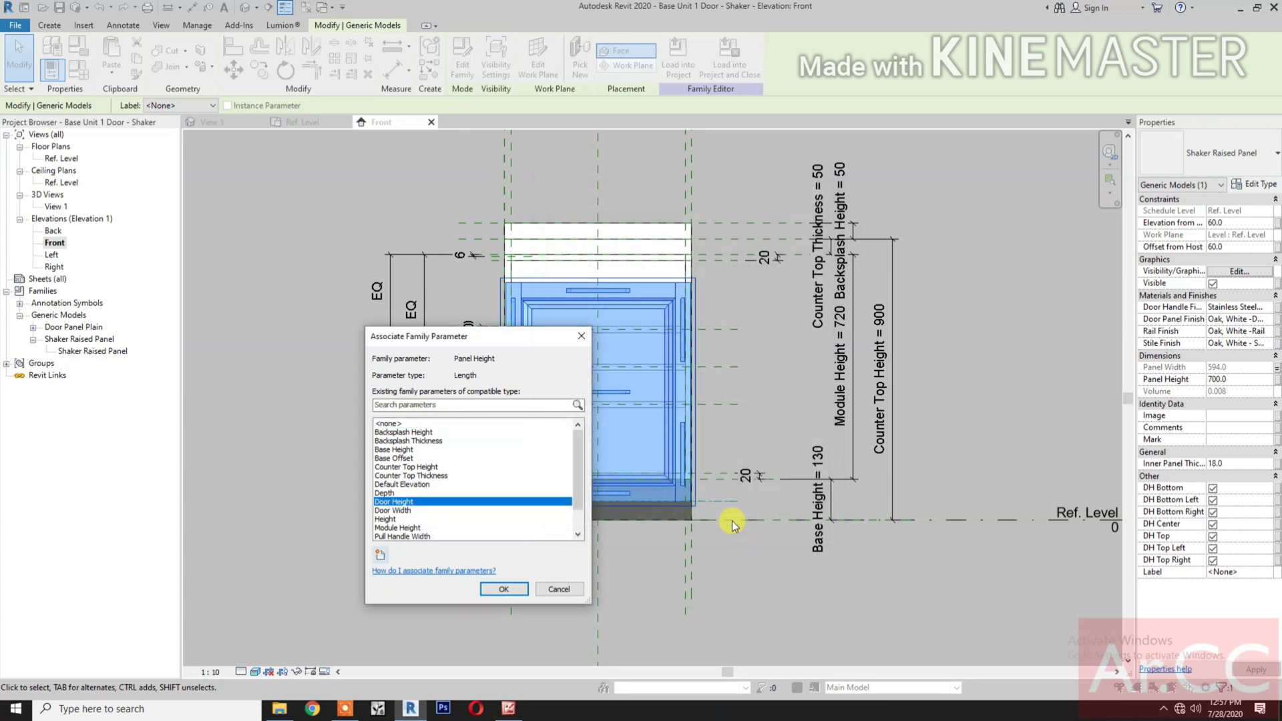
left_click(503, 588)
left_click(422, 599)
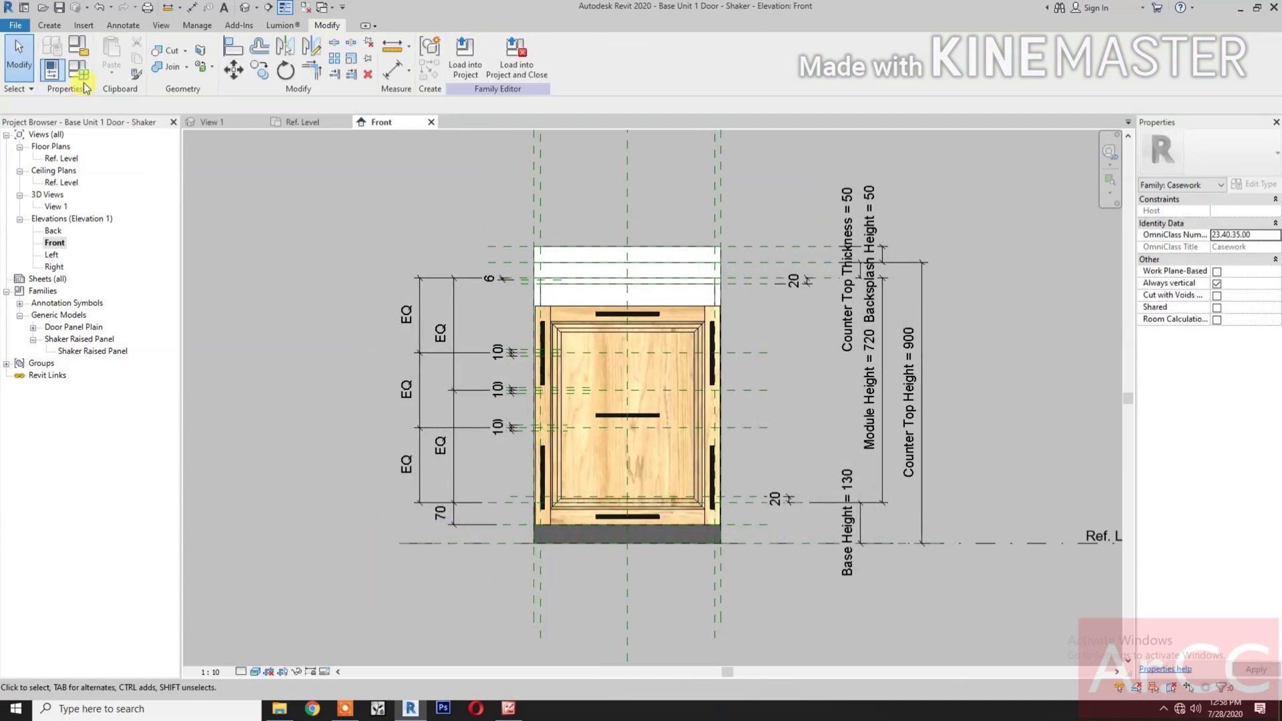
- In the family types, move the Door Height parameter down to sit directly below Door Width
middle_click_drag(317, 471, 400, 486)
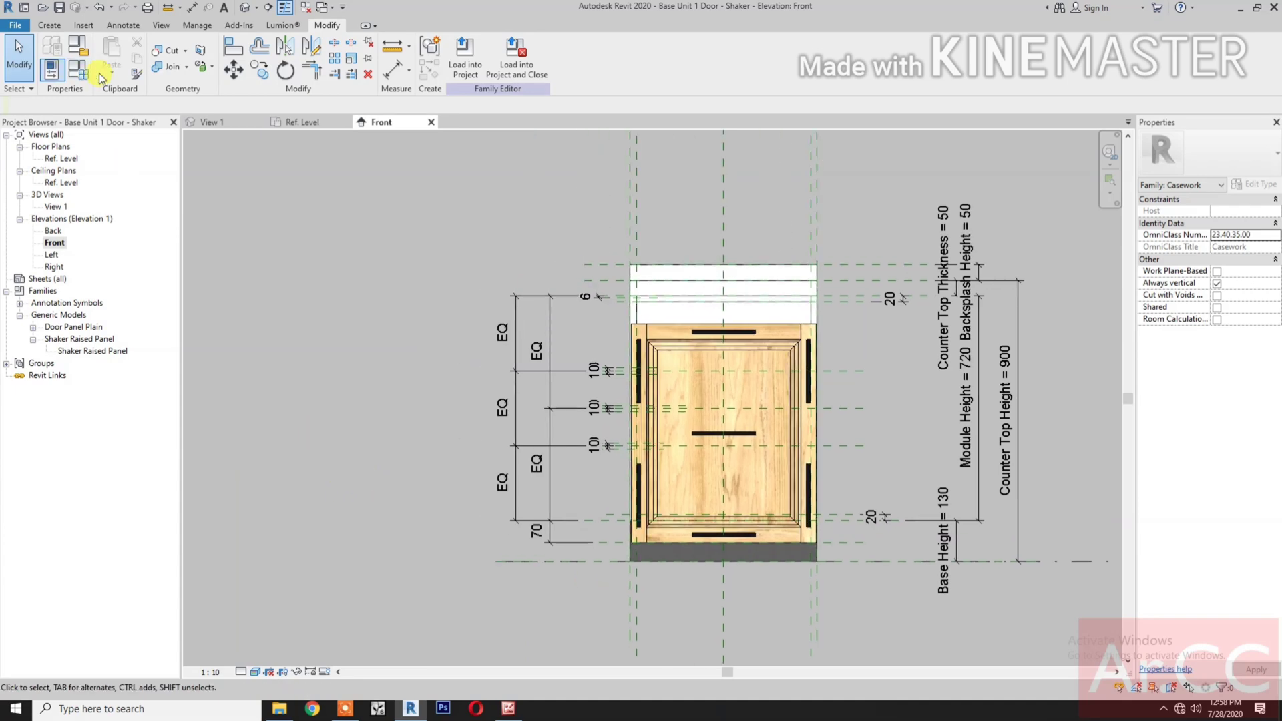
left_click(78, 69)
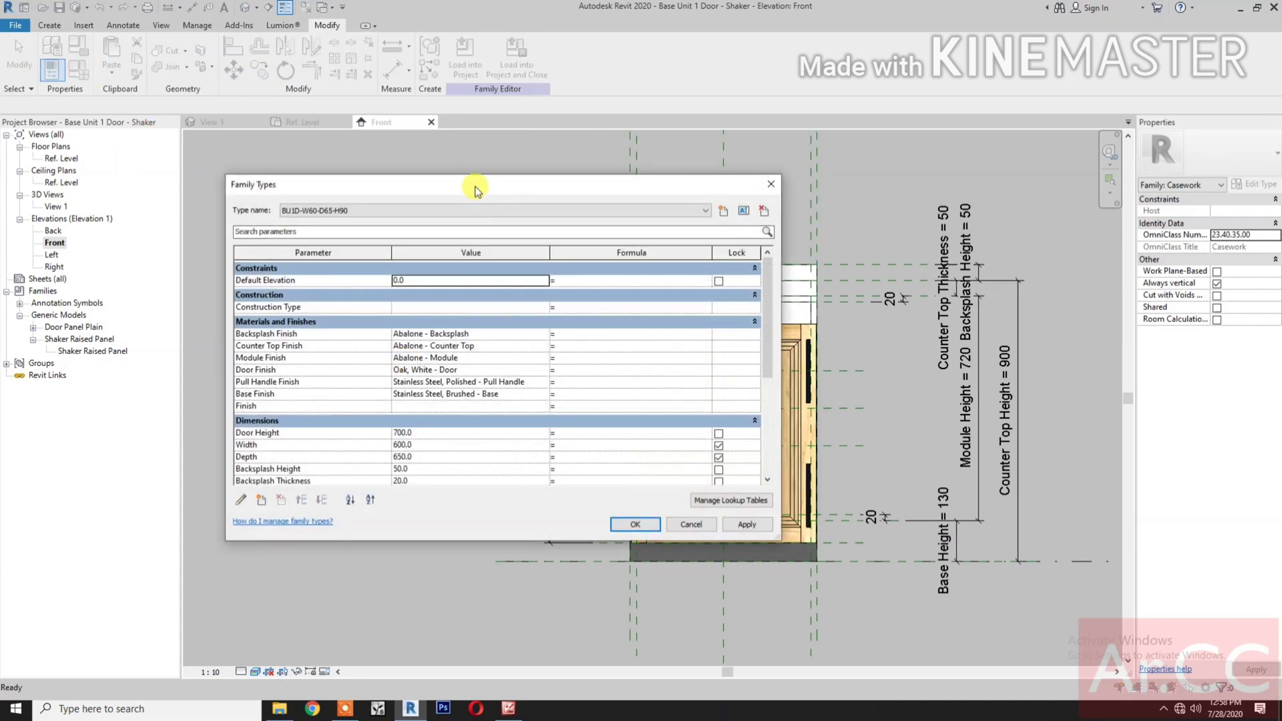
left_click_drag(477, 177, 282, 176)
scroll(309, 438, "down", 3)
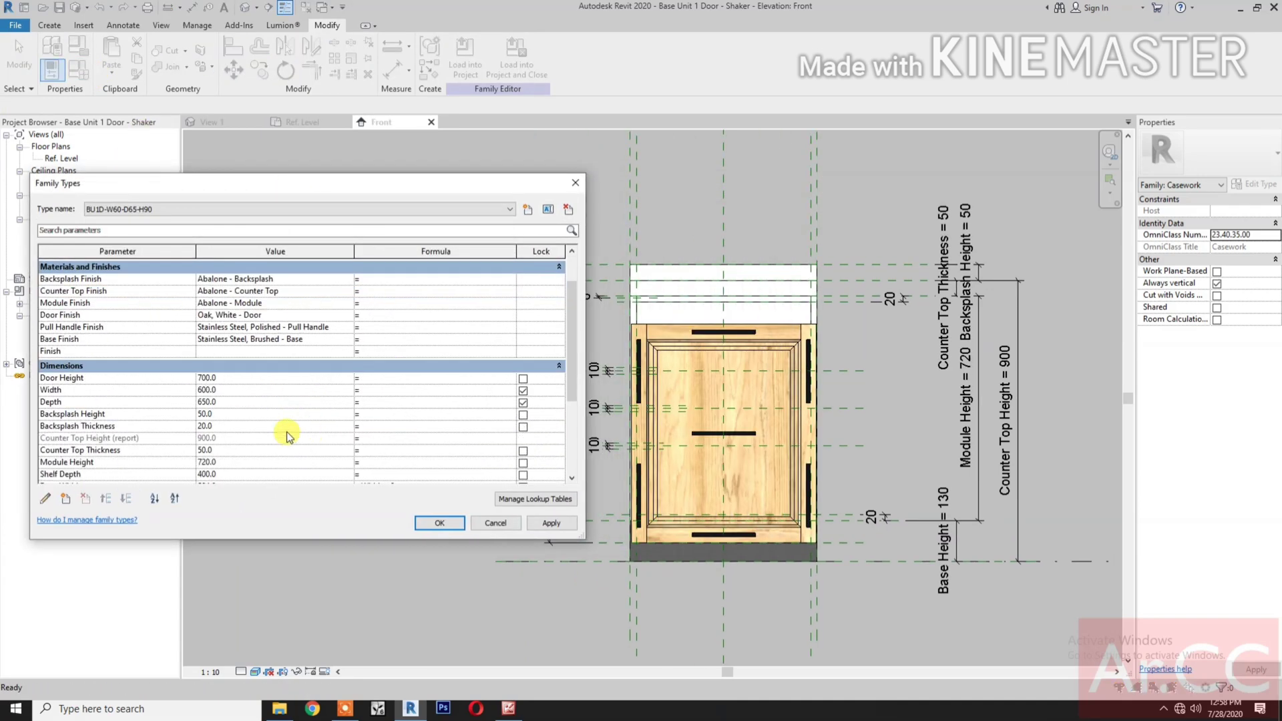
left_click(109, 316)
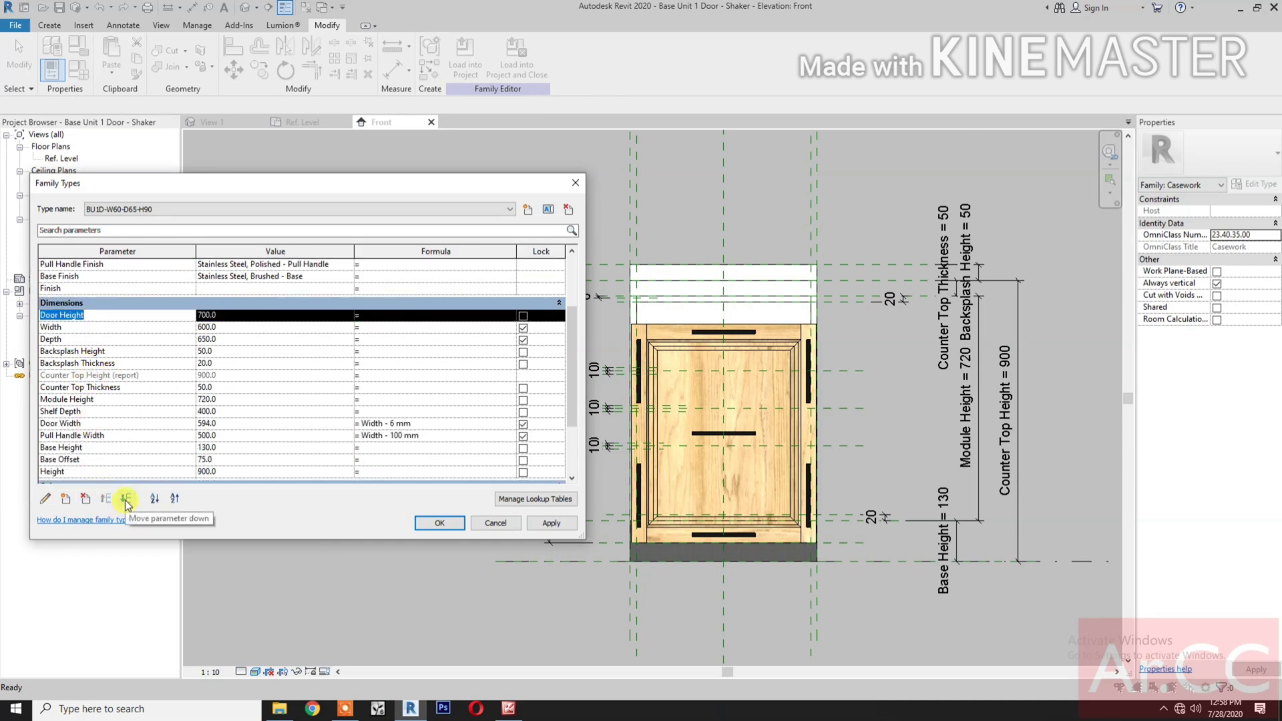
left_click(126, 499)
left_click(125, 499)
left_click(125, 500)
left_click(126, 500)
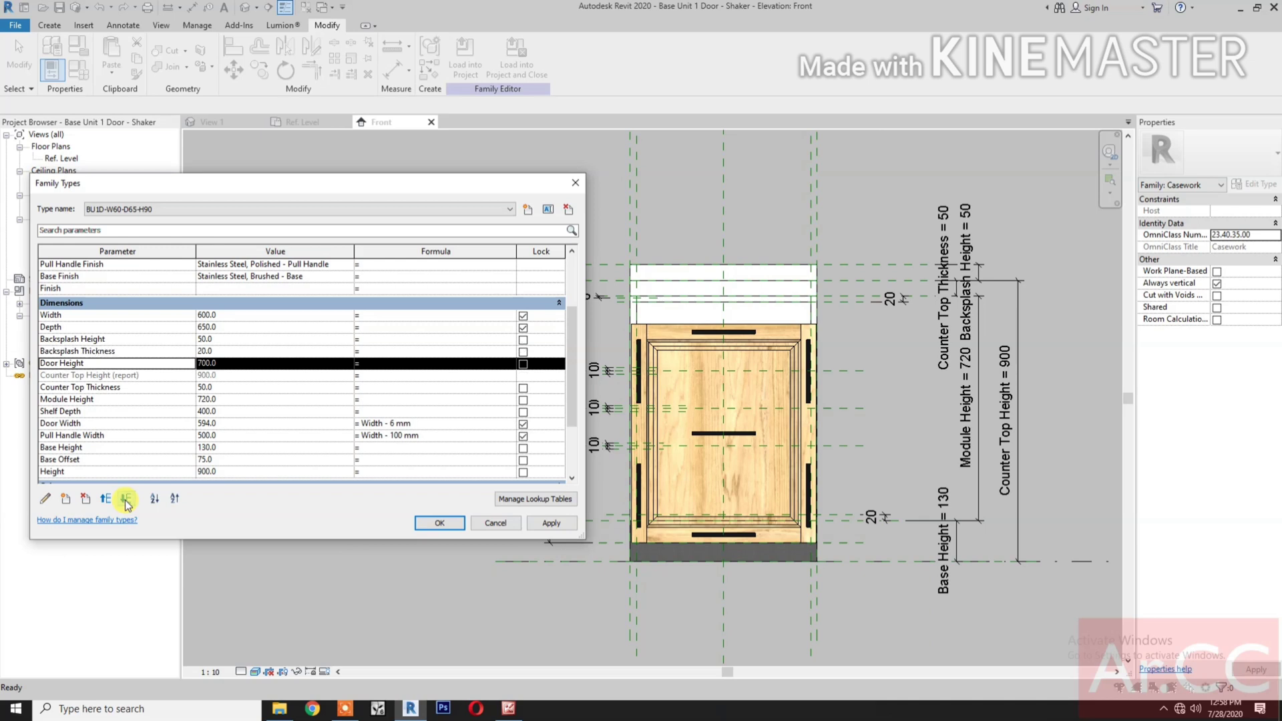
left_click(126, 499)
left_click(126, 499)
left_click(126, 499)
left_click(126, 500)
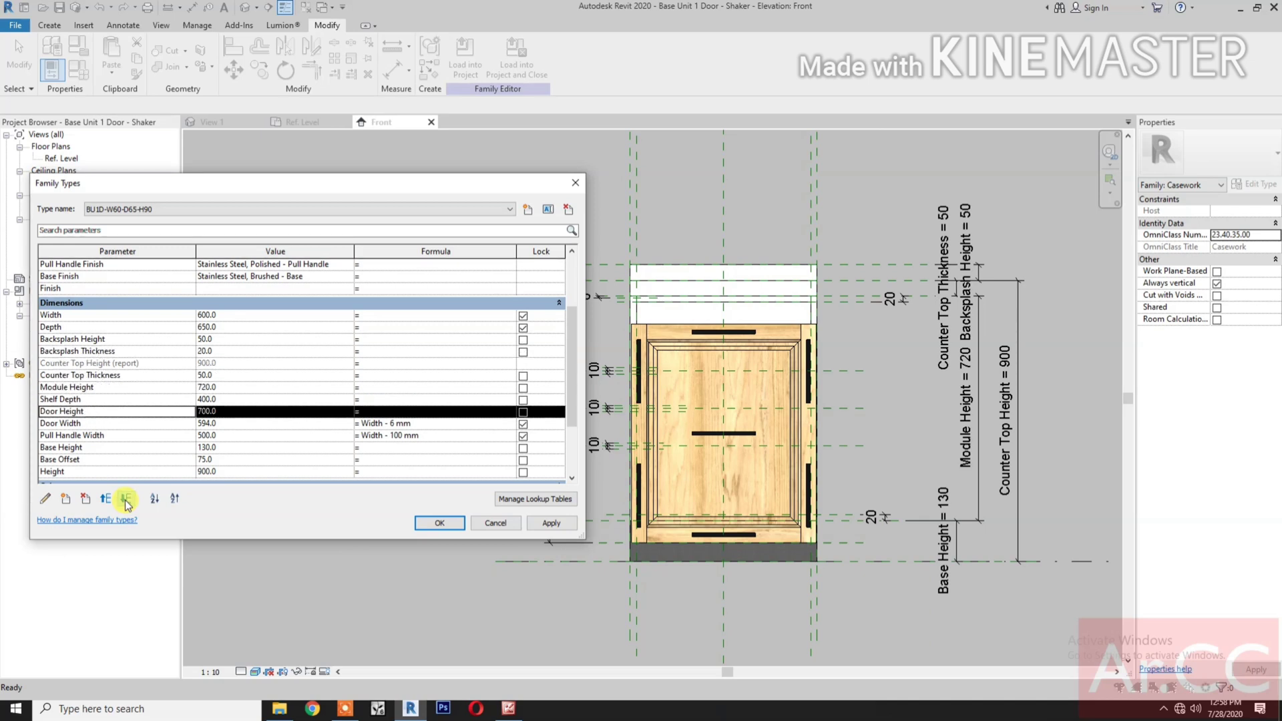
left_click(125, 499)
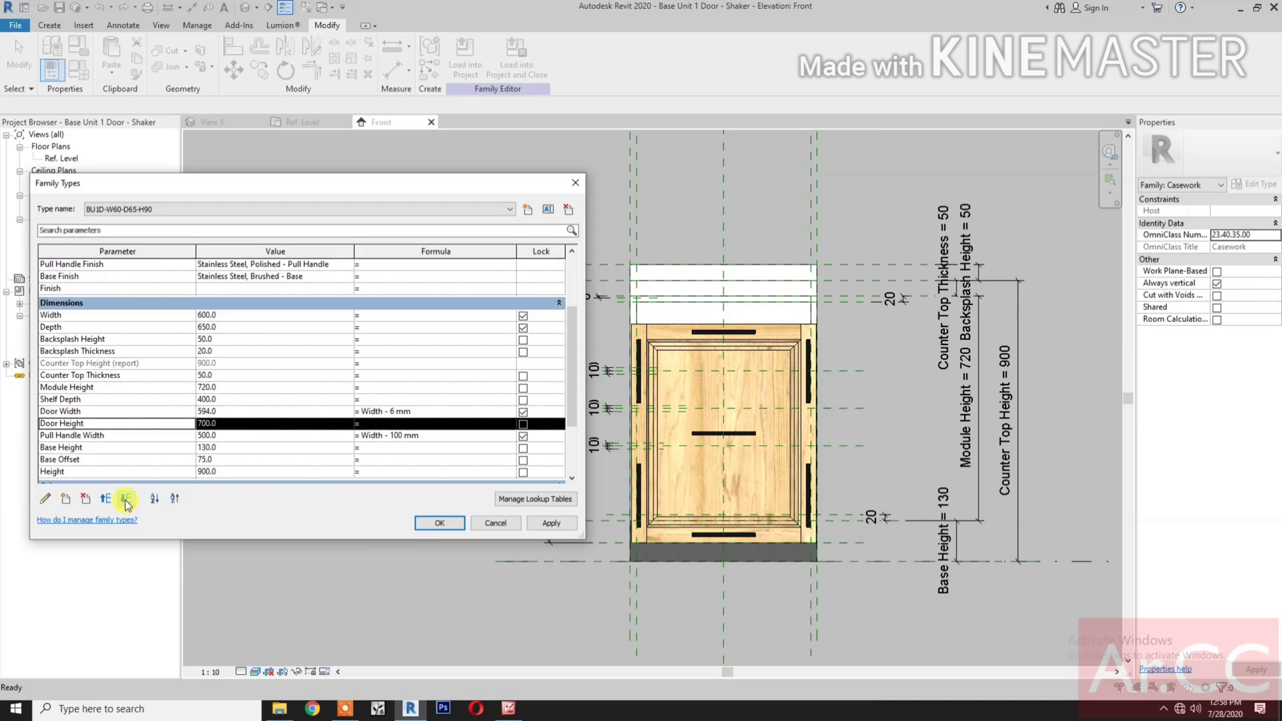
- Give Door Height the formula (Module Height - 6) + 70 and apply it to the family
left_click(373, 424)
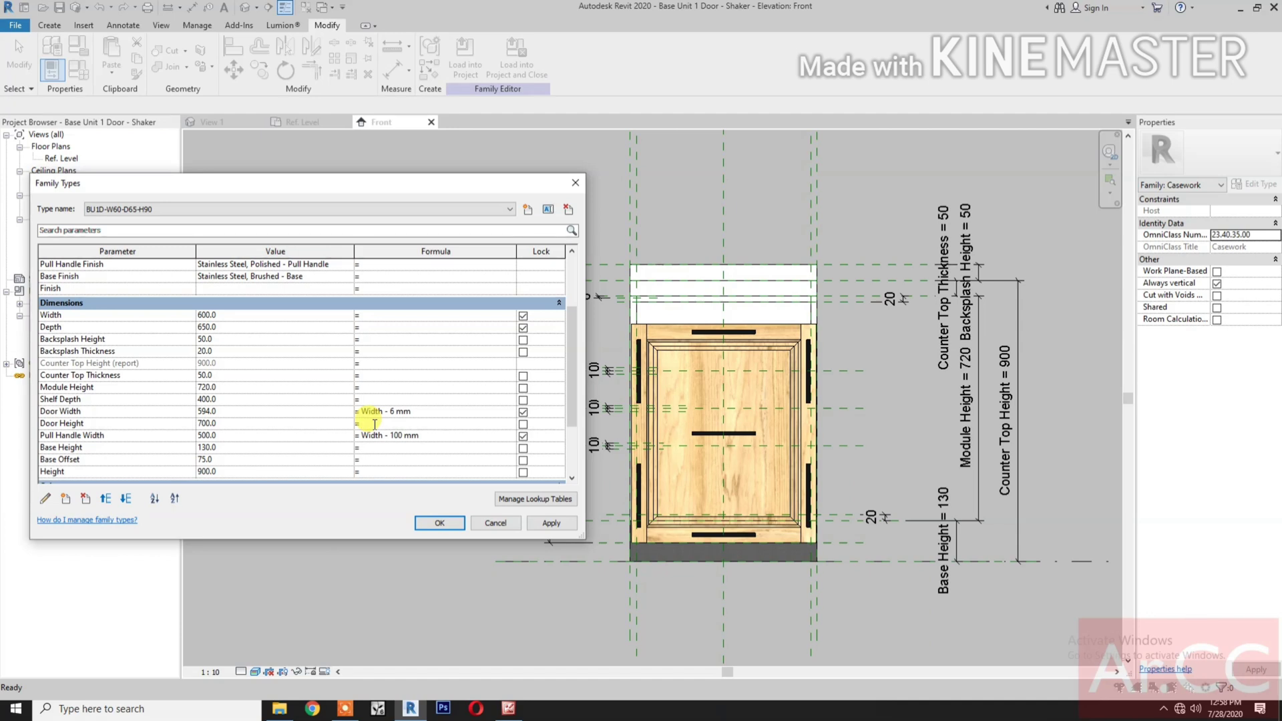
type("odul")
type("e")
type(" He")
type("ight - ")
type("6")
type("(")
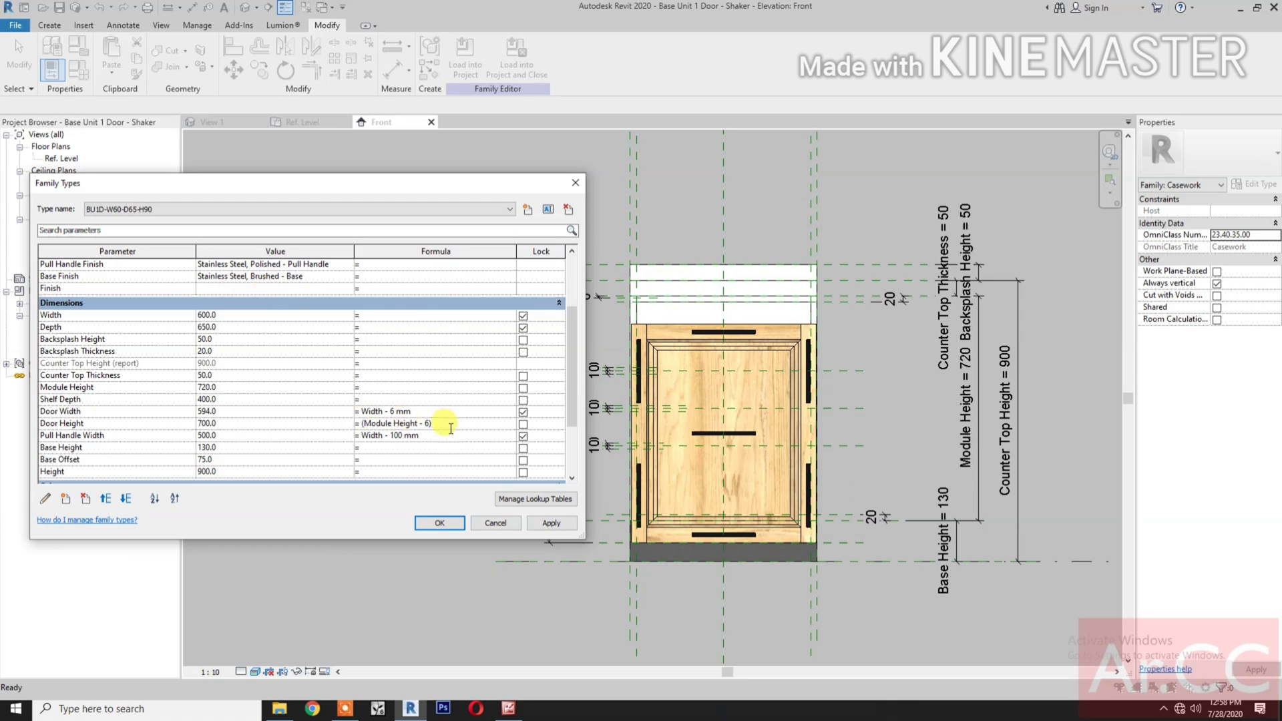
type("+70")
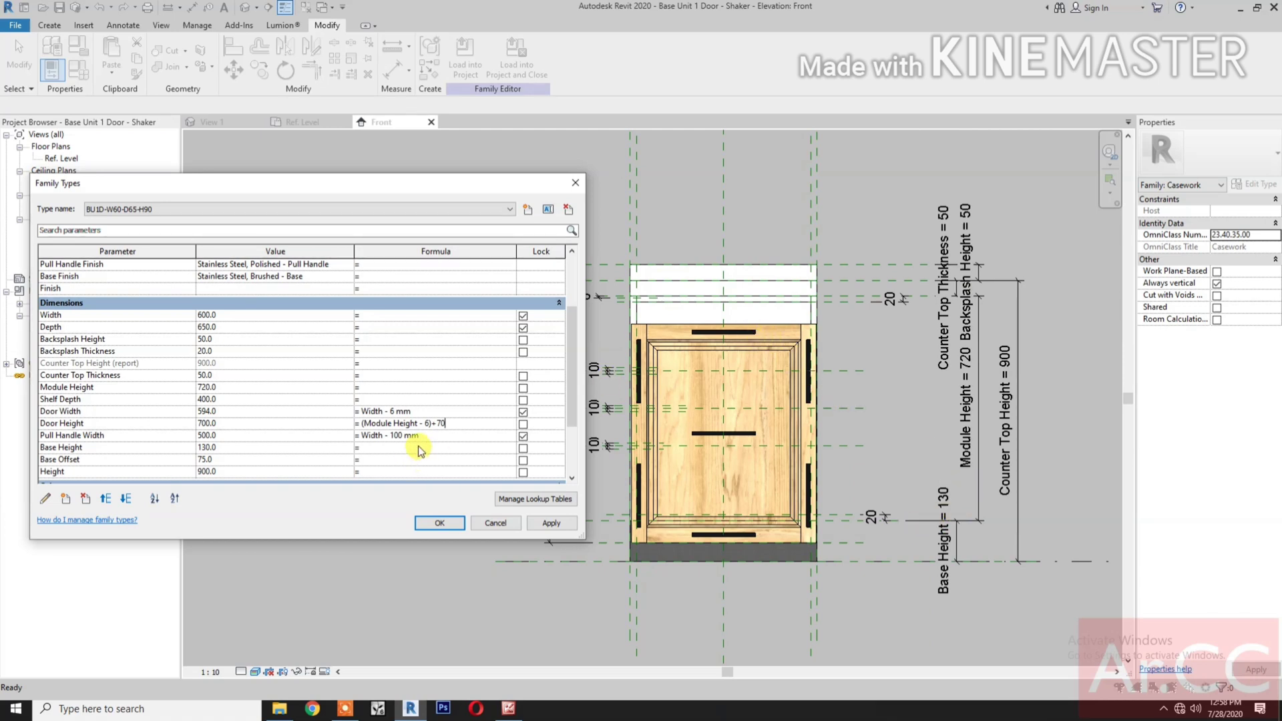
left_click(542, 523)
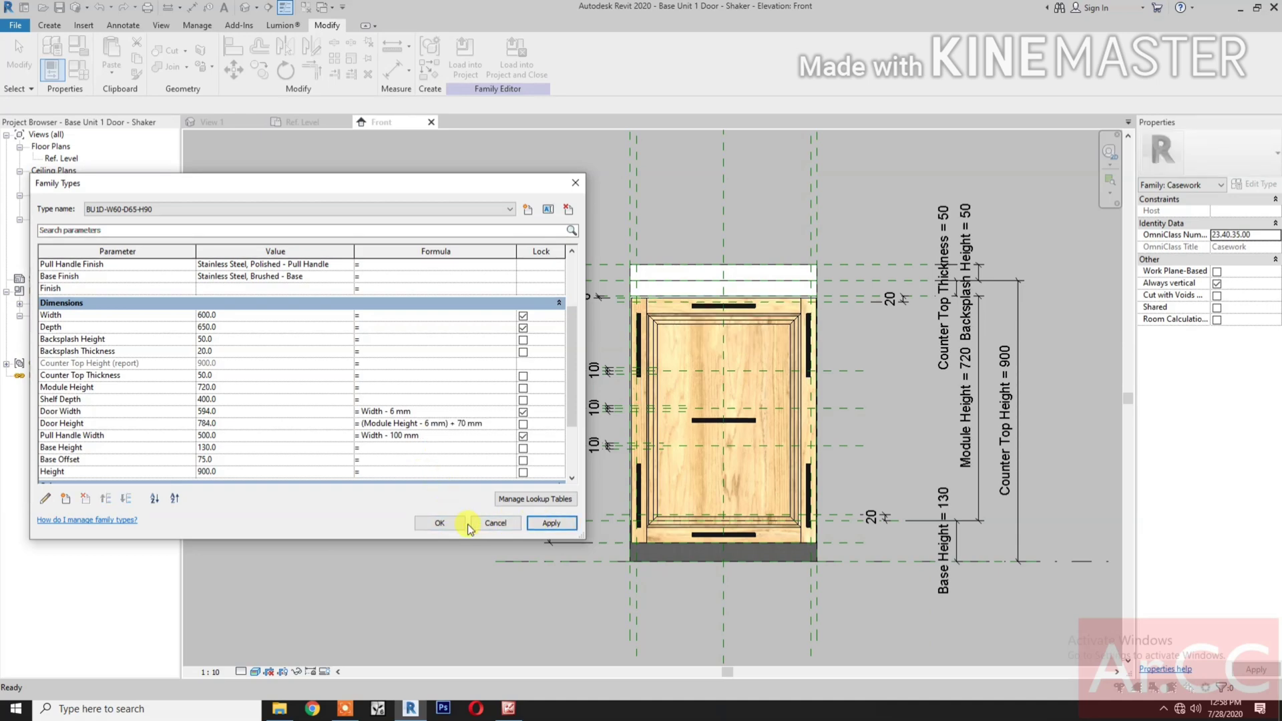
left_click(434, 522)
- Associate the shaker panel's Visible property with the Door On/Off family parameter
scroll(807, 547, "up", 2)
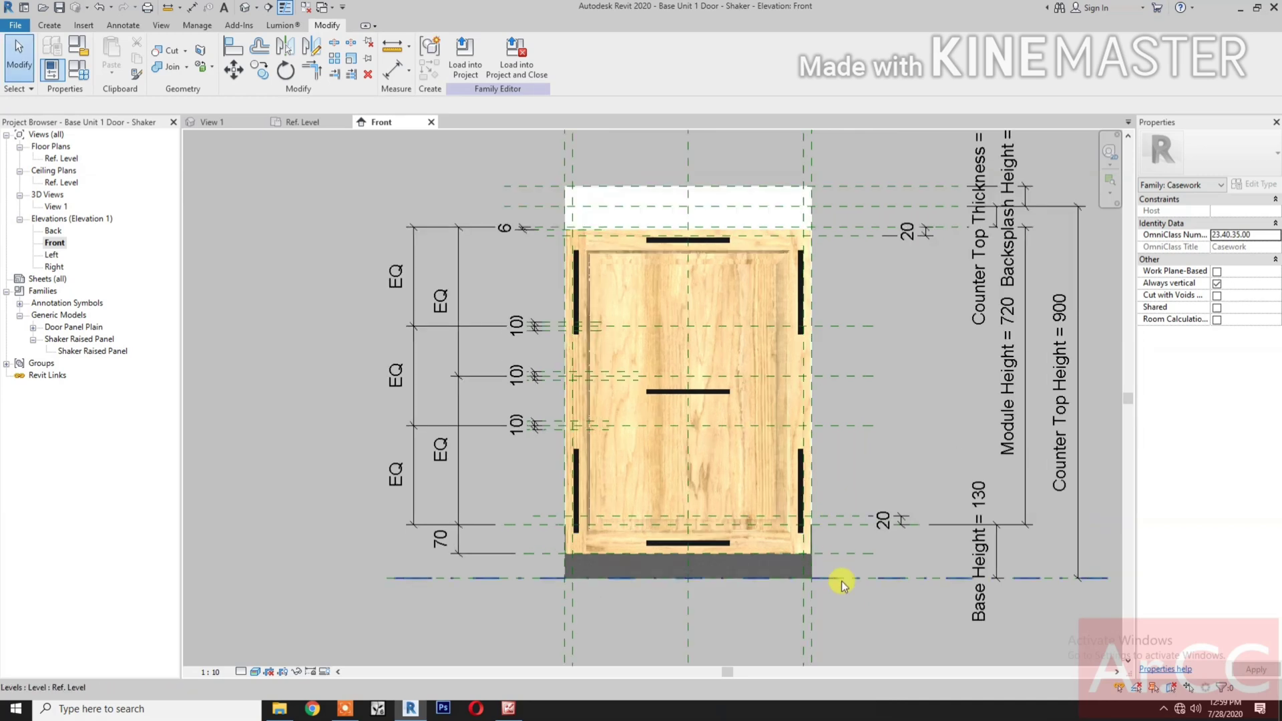
scroll(843, 584, "down", 2)
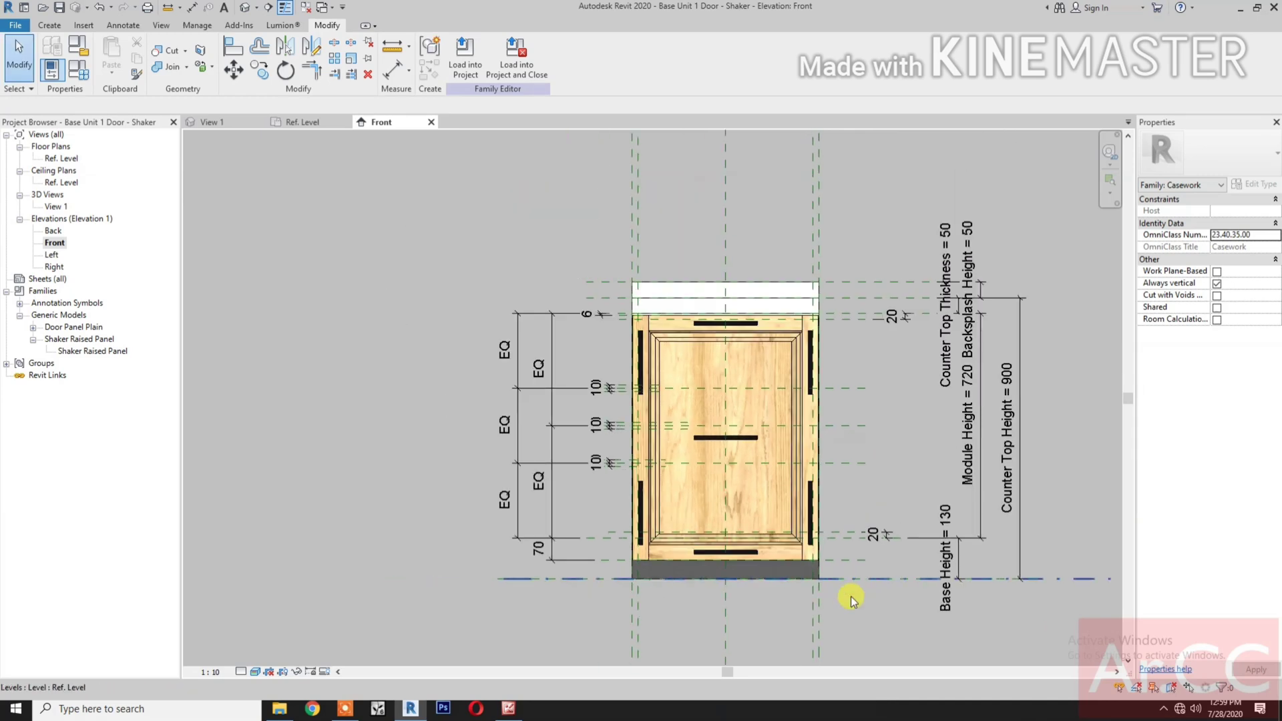
middle_click_drag(851, 595, 788, 588)
left_click(709, 554)
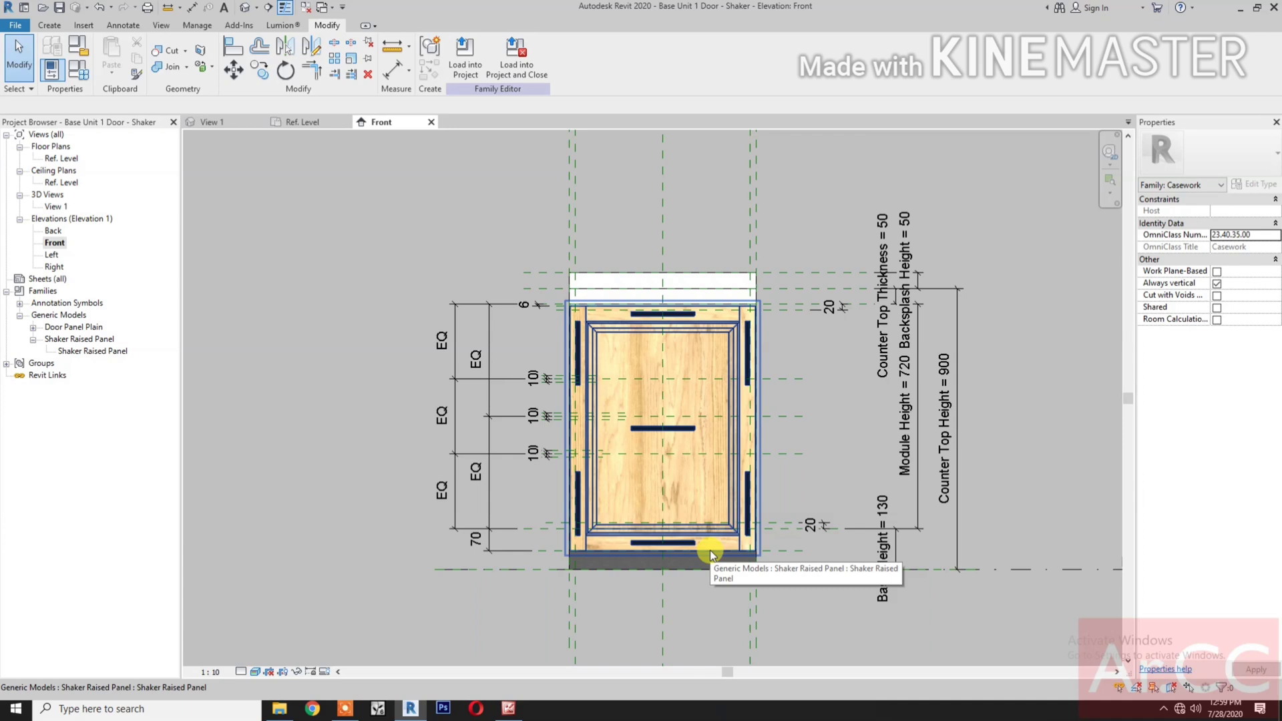
left_click(709, 552)
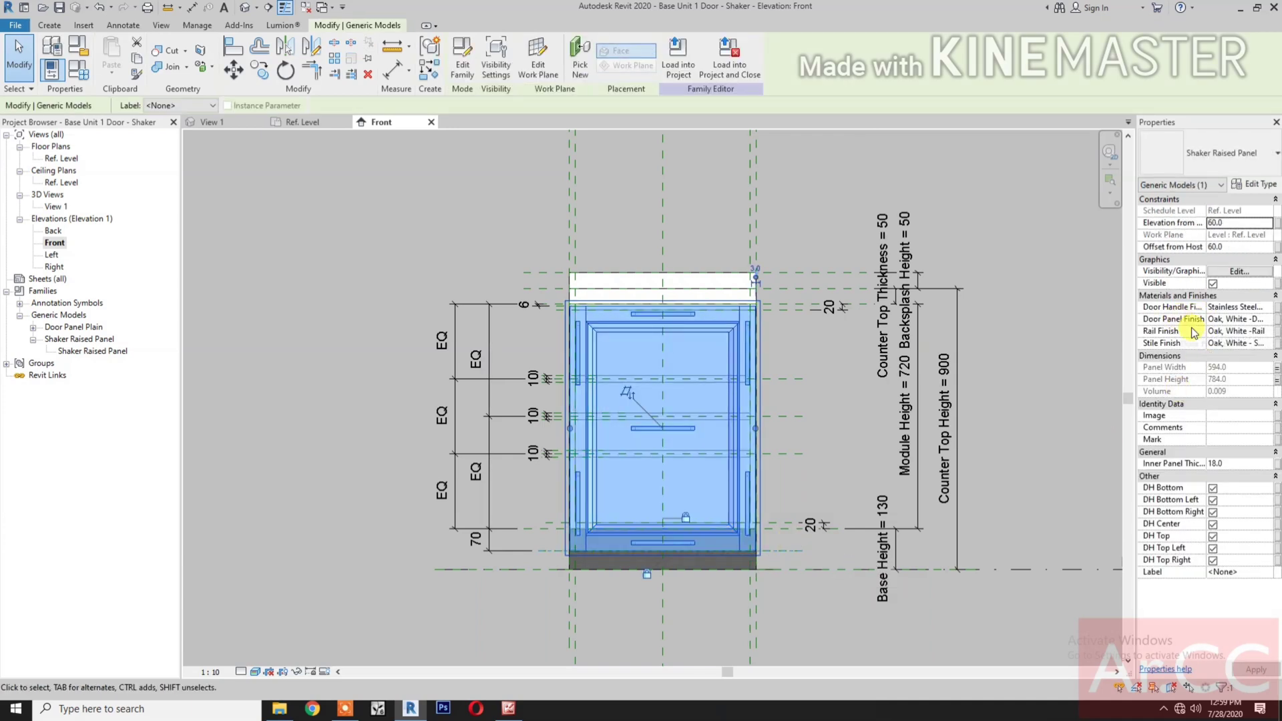
left_click(1276, 285)
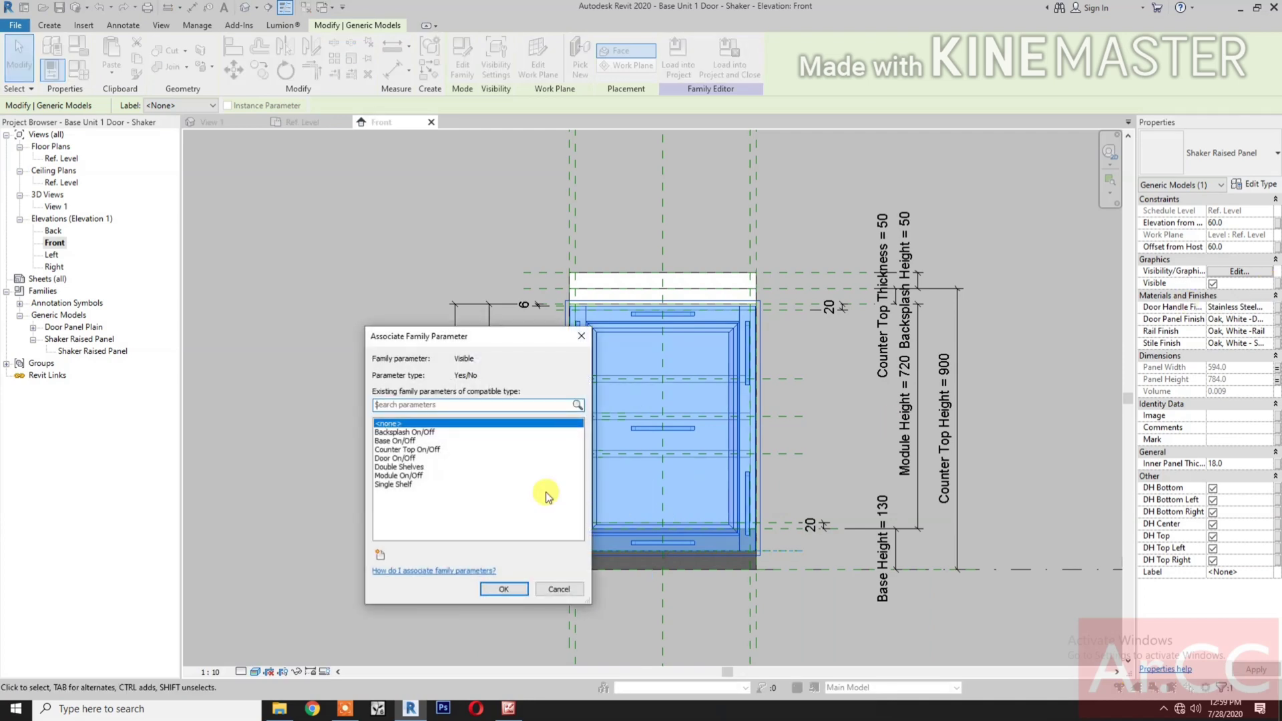
left_click(404, 459)
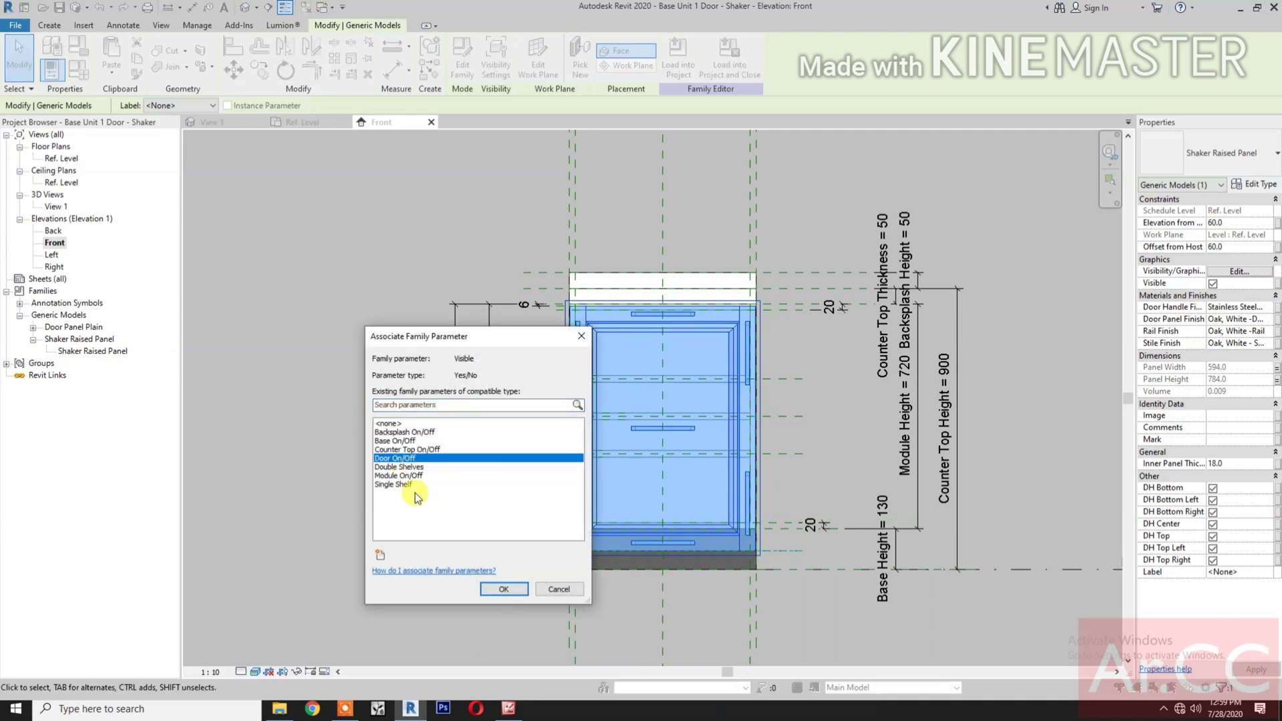
left_click(502, 590)
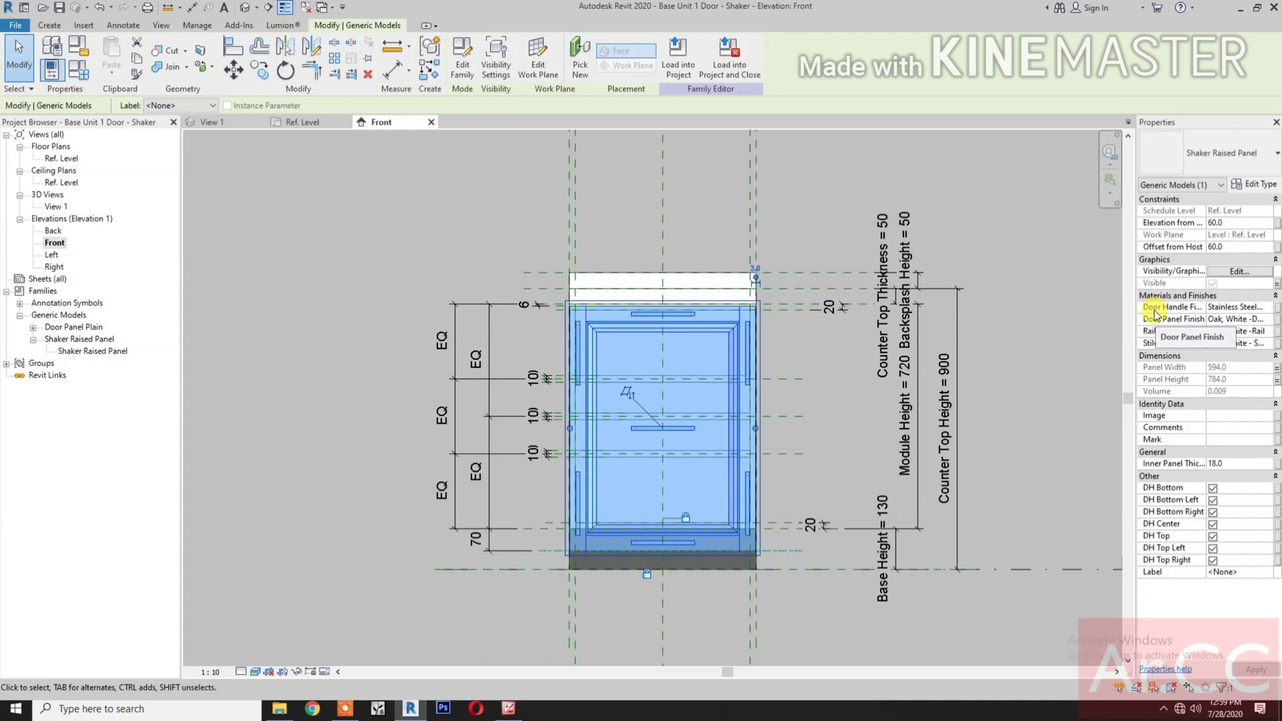
- Associate the shaker panel's Door Handle Finish with the existing Pull Handle Finish family parameter
left_click(1276, 309)
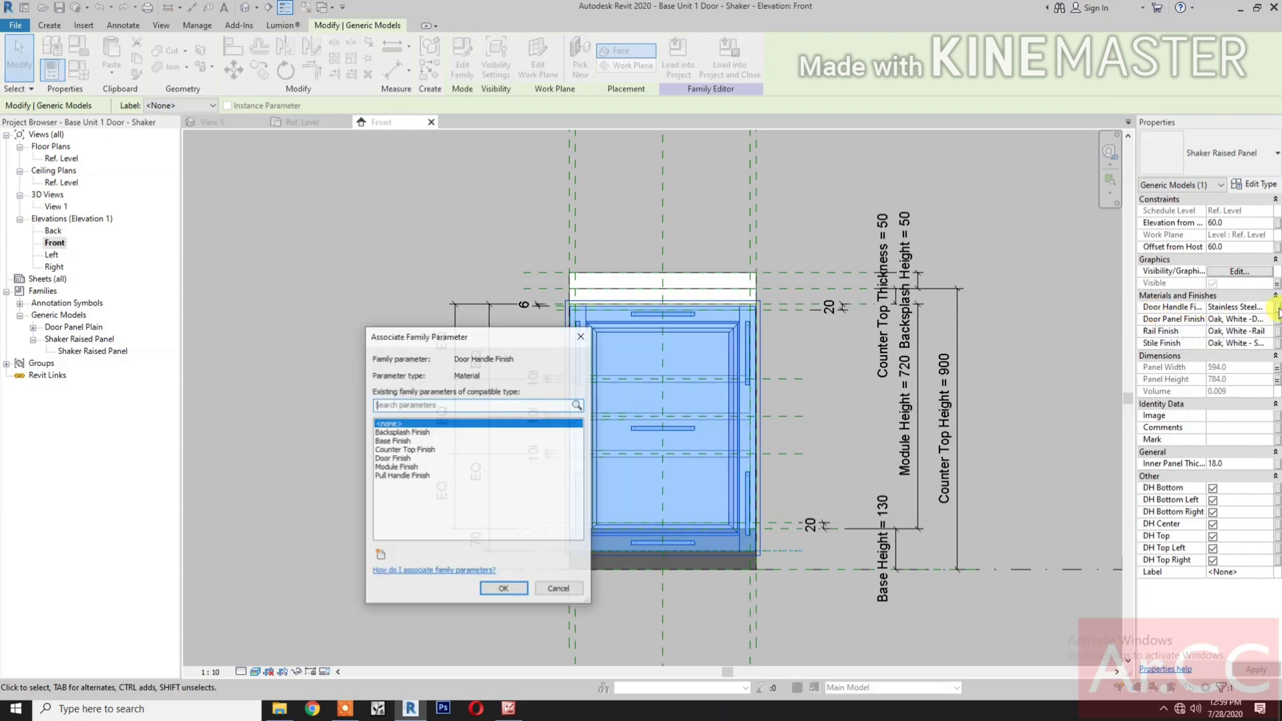
left_click(394, 475)
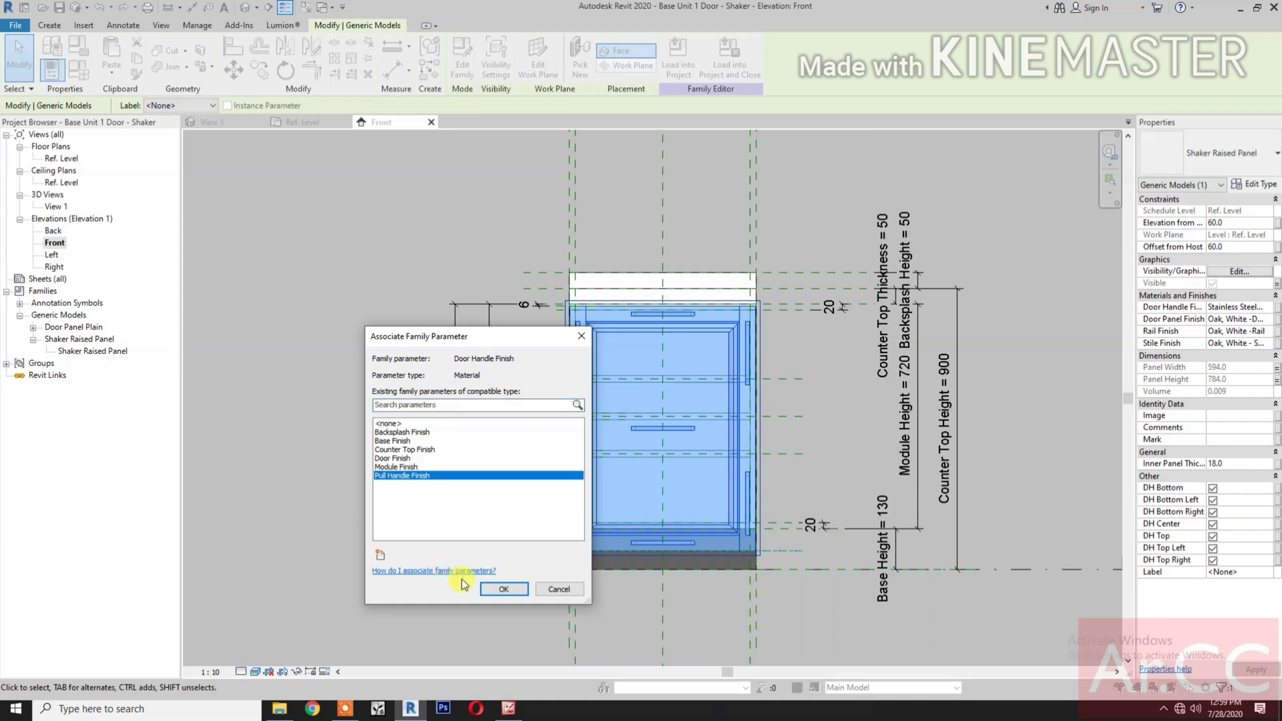
left_click(492, 594)
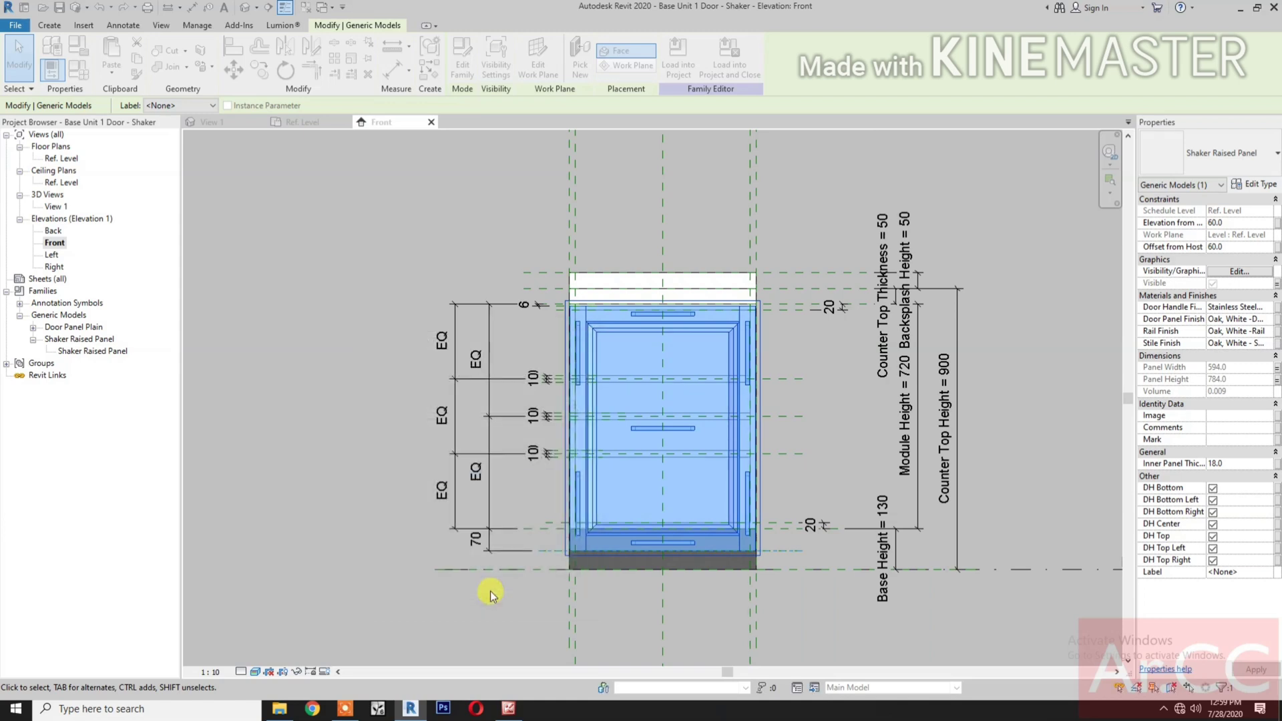
- Associate the shaker panel's Door Panel Finish with a new type family parameter named Door Panel Finish
left_click(1276, 319)
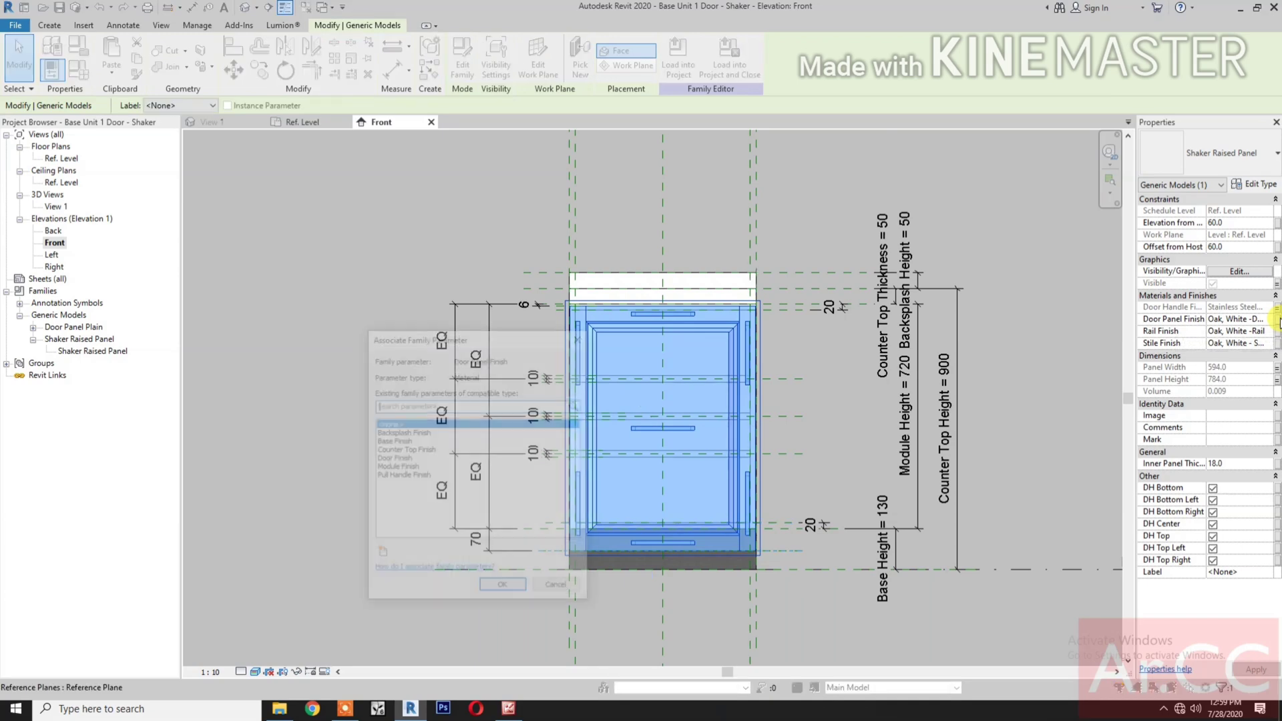
left_click(379, 555)
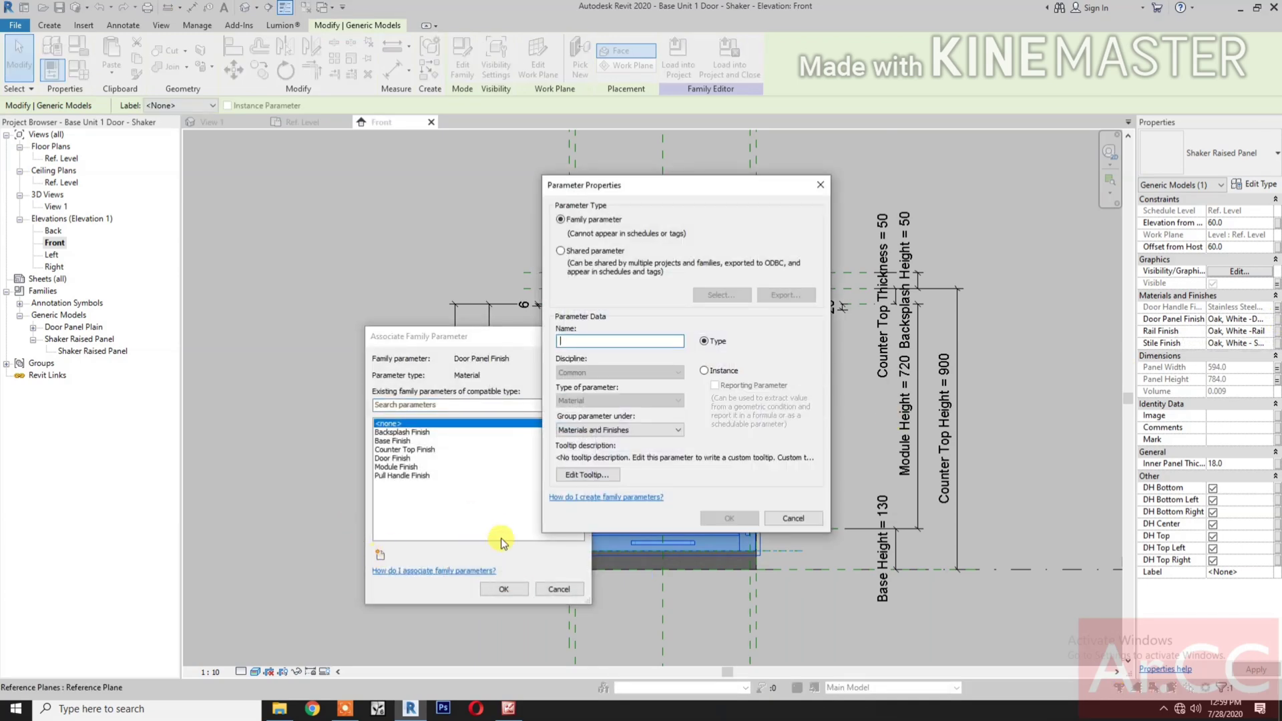
type("Door Panel Finish")
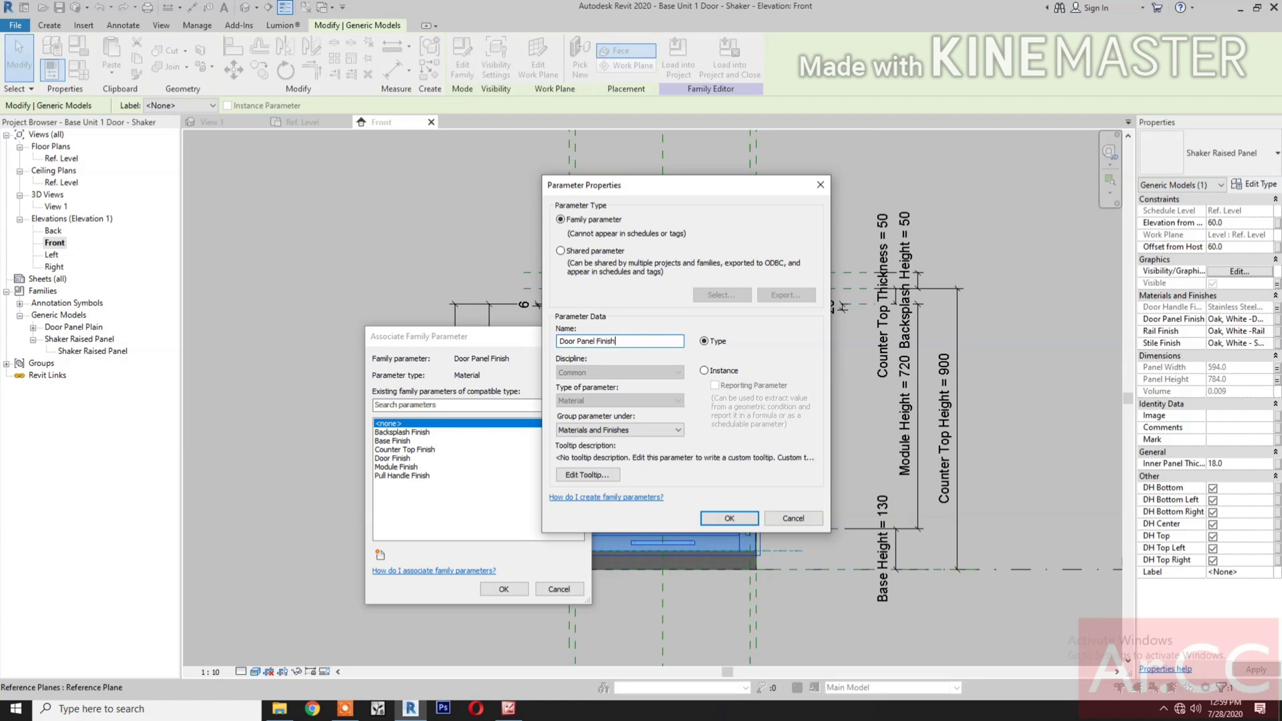
left_click(729, 518)
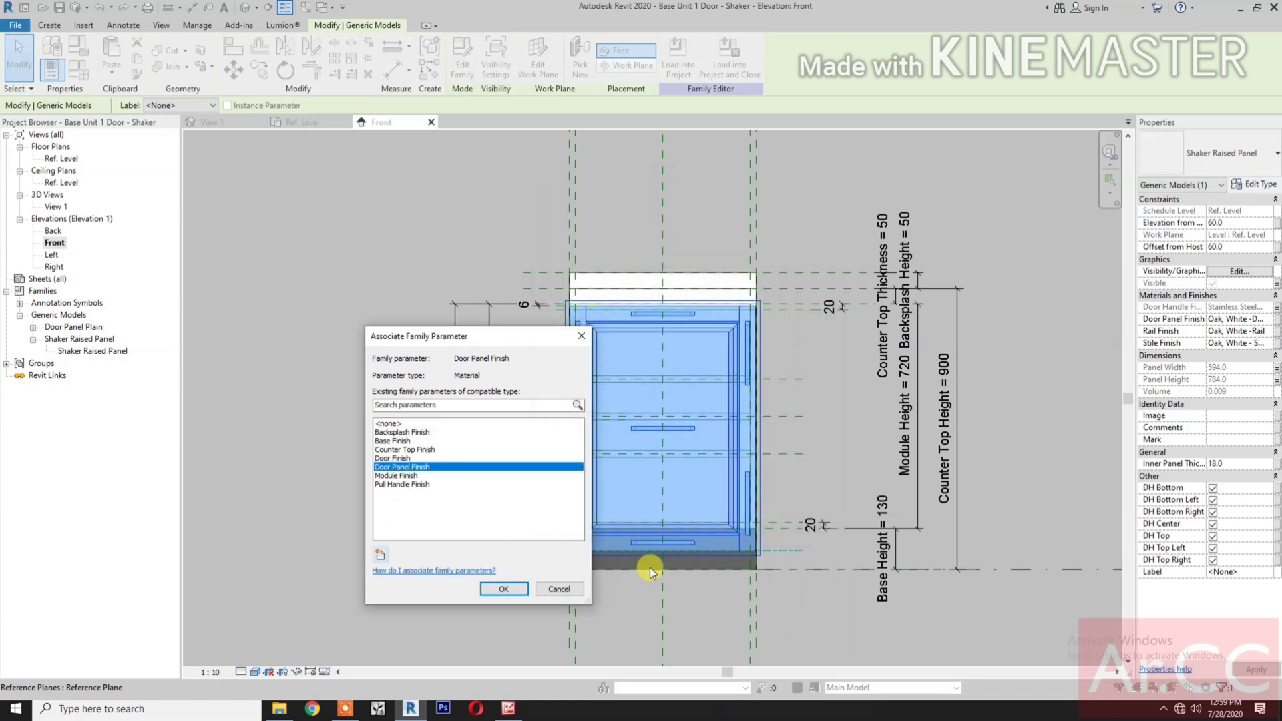
left_click(502, 590)
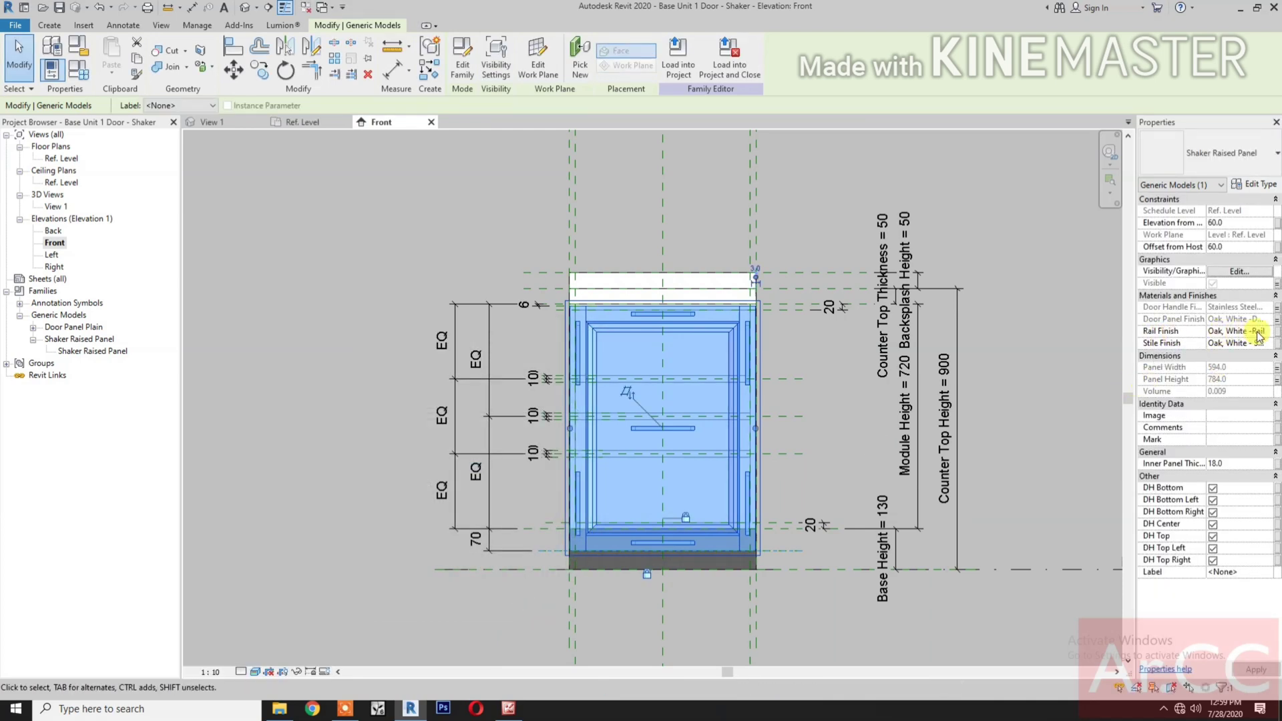
- Associate the shaker panel's Rail Finish with a new type family parameter named Rail Finish
left_click(1277, 333)
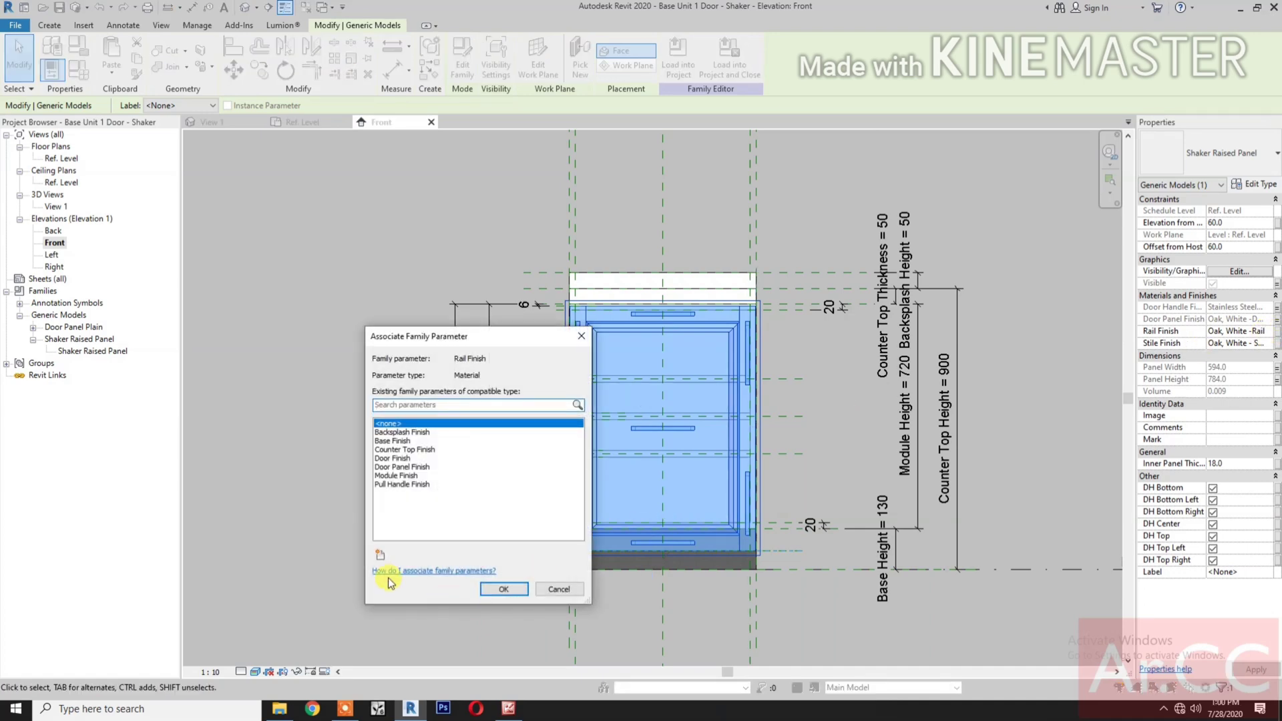
left_click(382, 556)
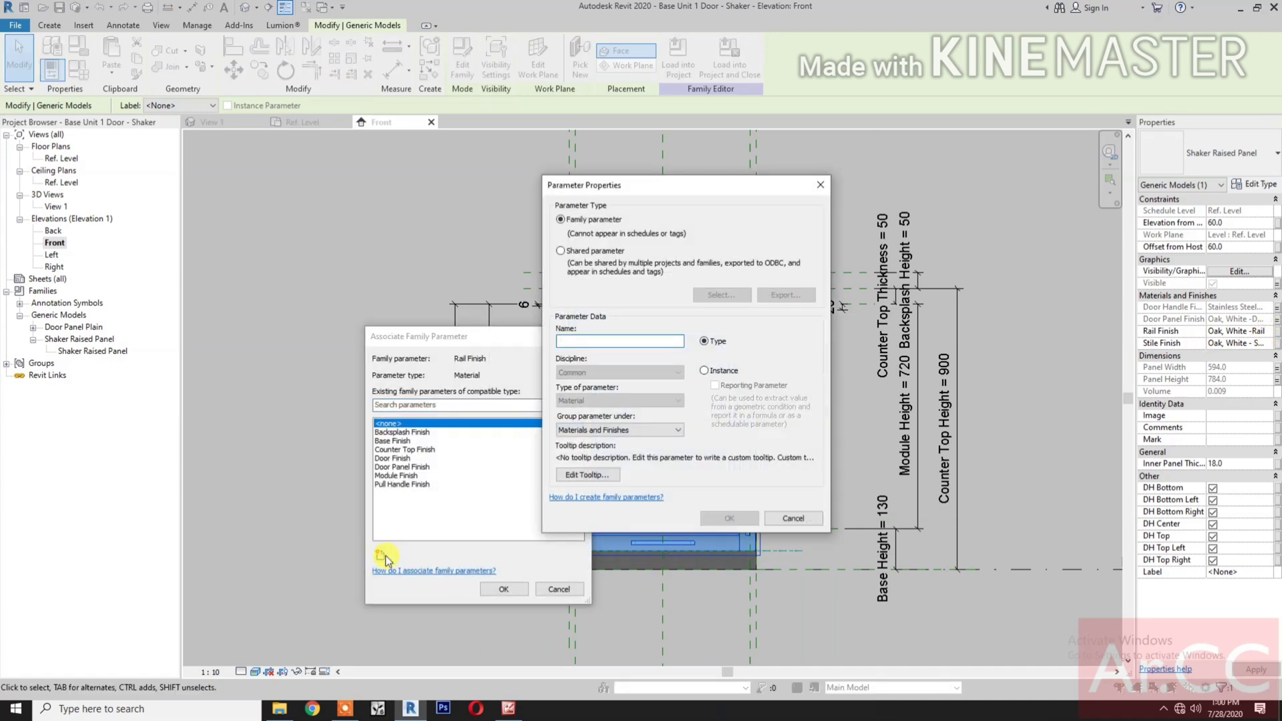
type("Rail Finish")
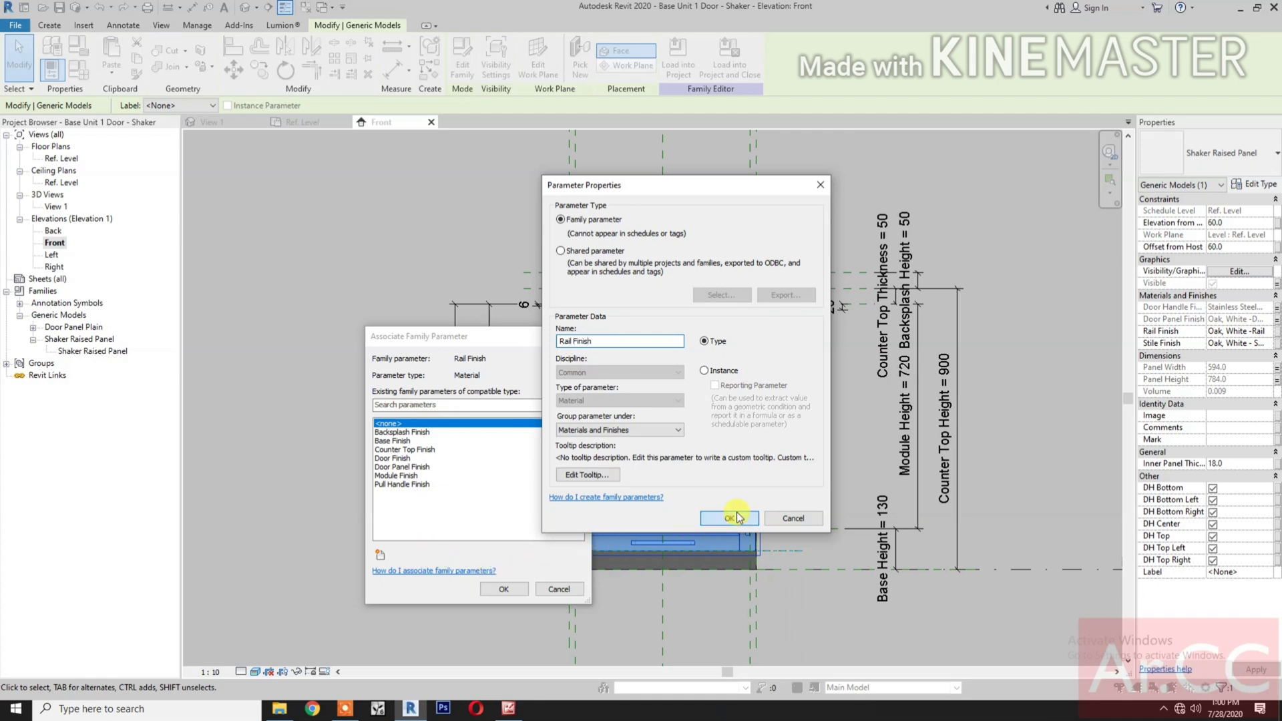
left_click(709, 516)
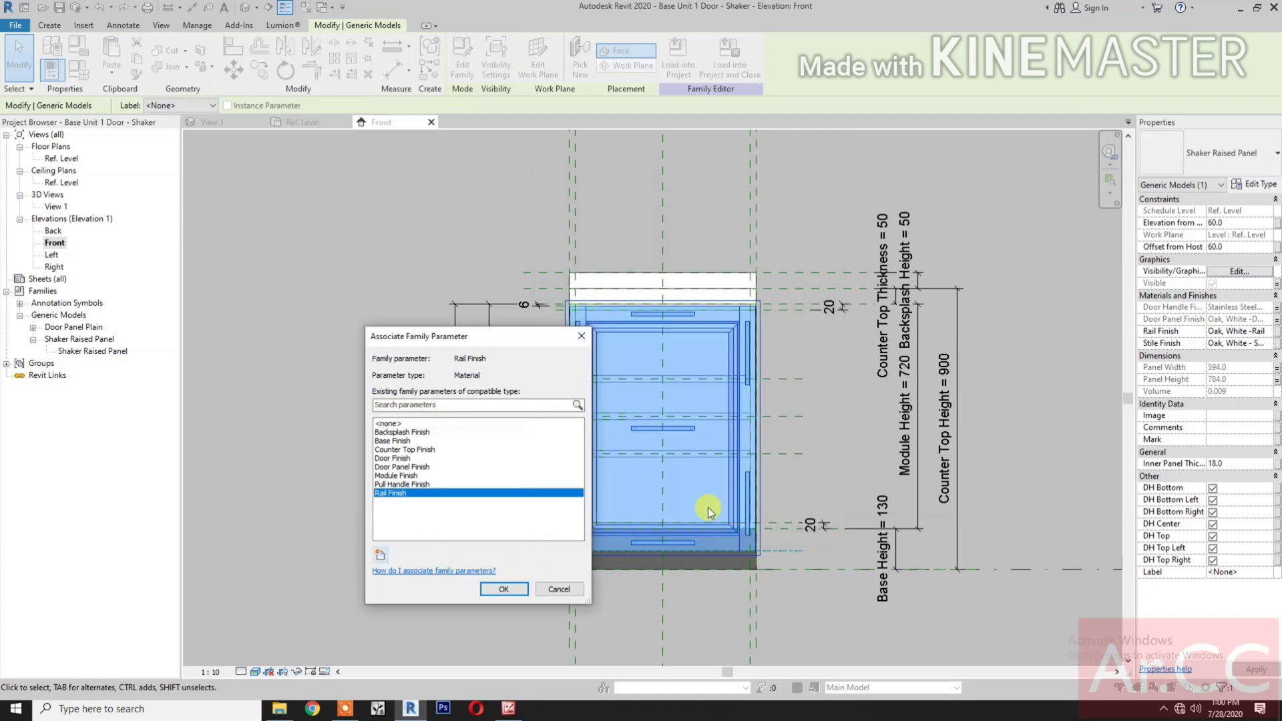
left_click(499, 589)
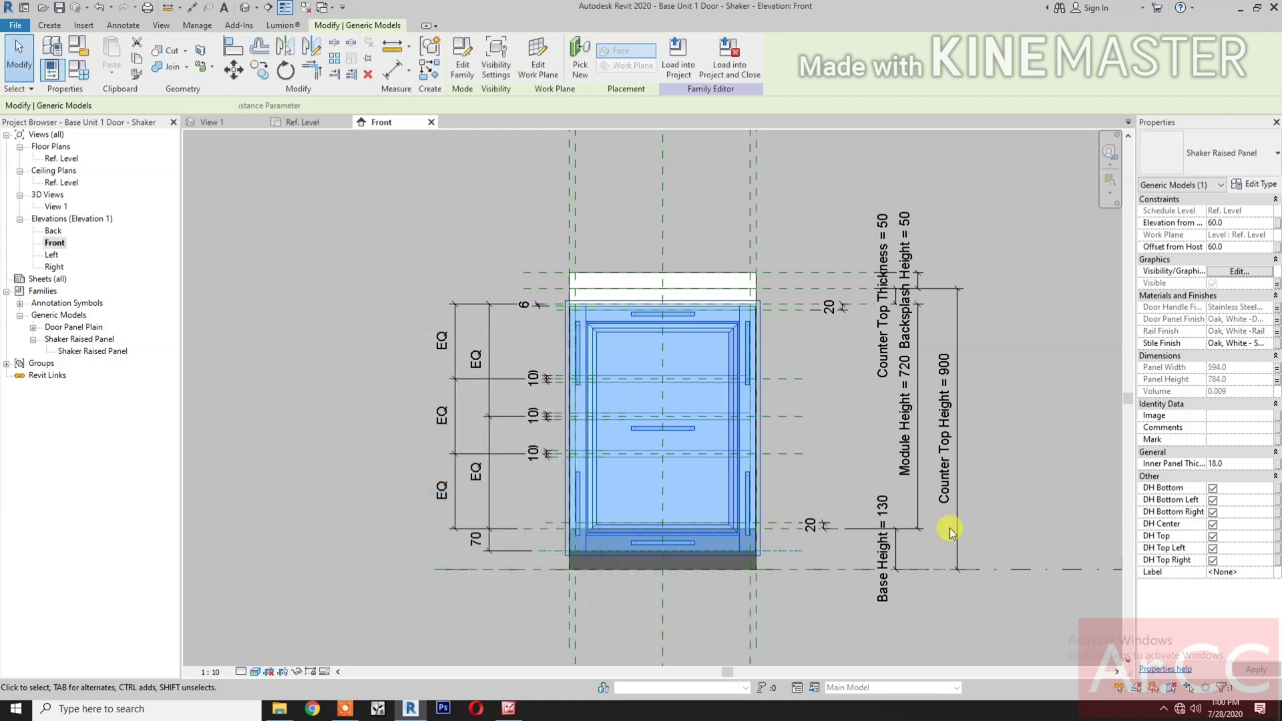
- Associate the shaker panel's Stile Finish with a new type family parameter named Stile Finish
left_click(1276, 344)
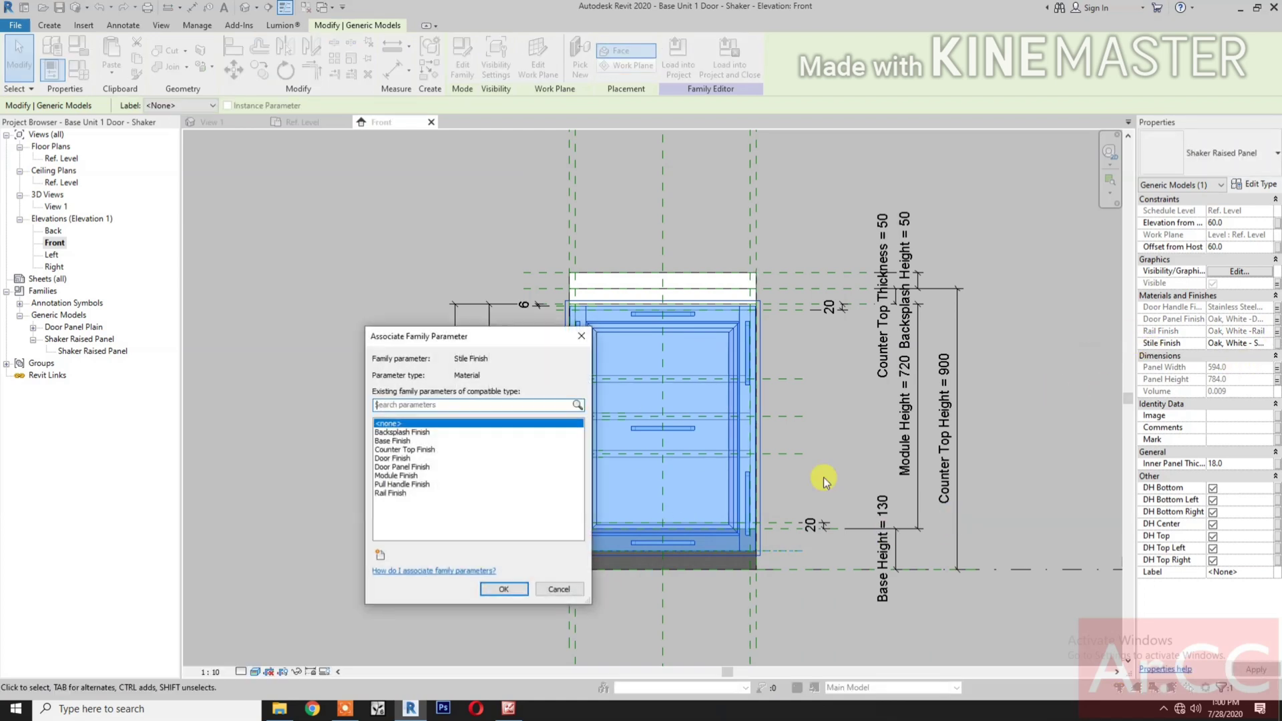
left_click(383, 554)
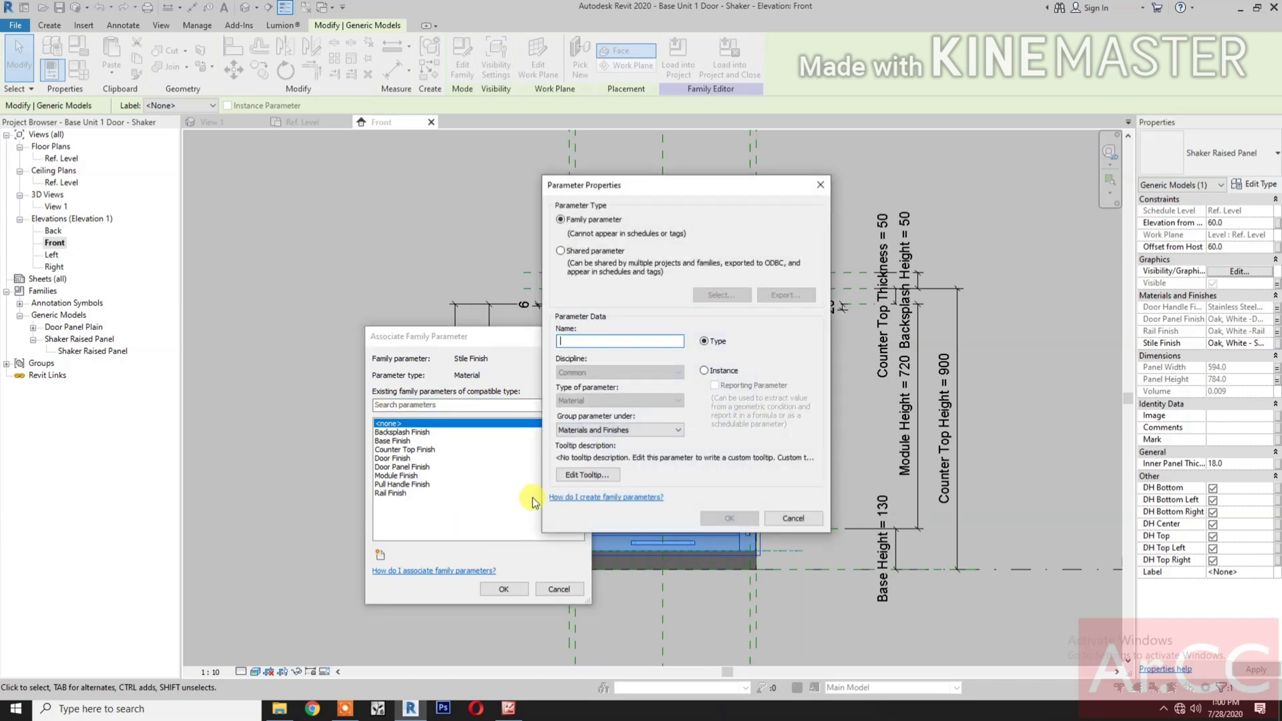
type("Stile Finish")
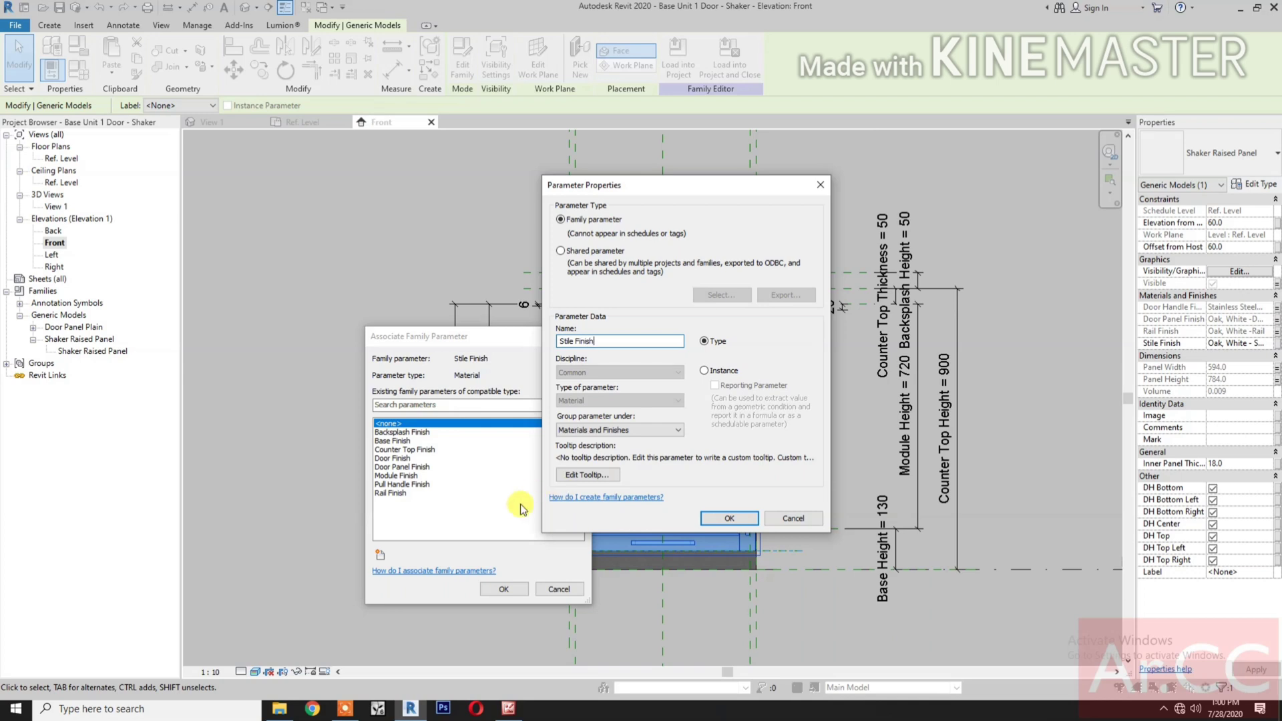
left_click(728, 519)
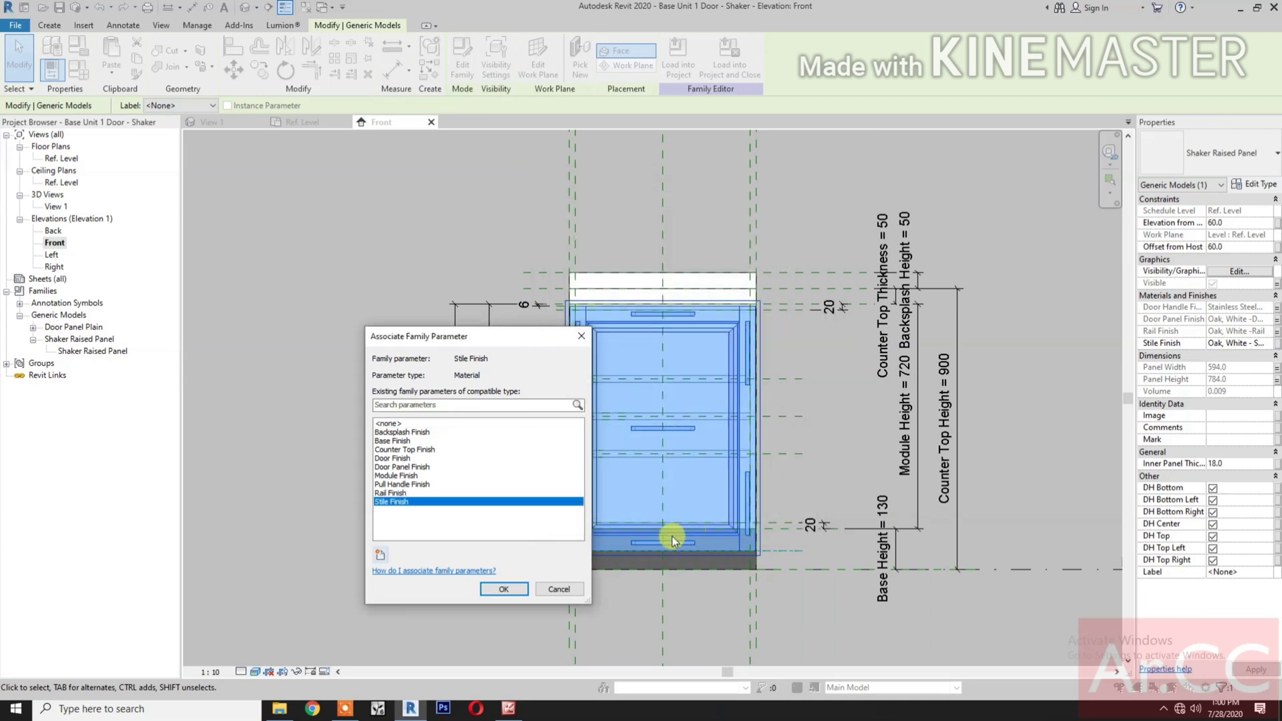
left_click(514, 588)
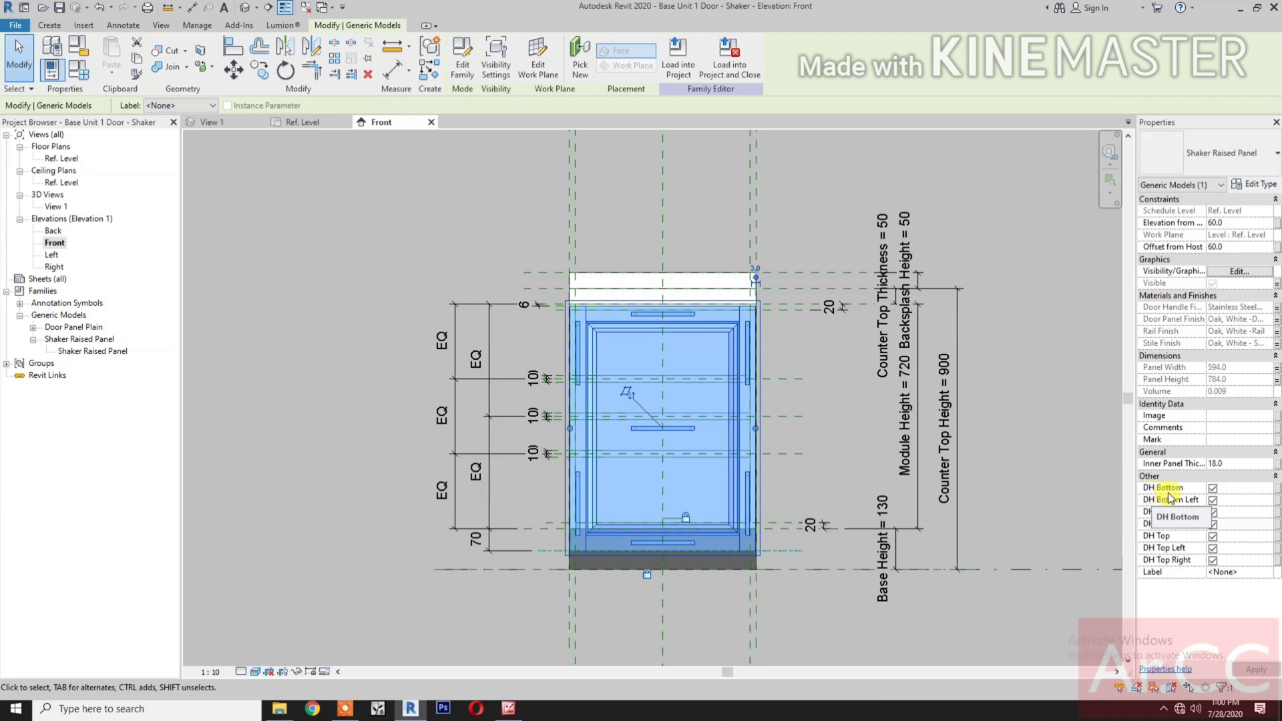
- Associate the shaker panel's DH Bottom option with a new instance family parameter named DH Bottom
left_click(1277, 493)
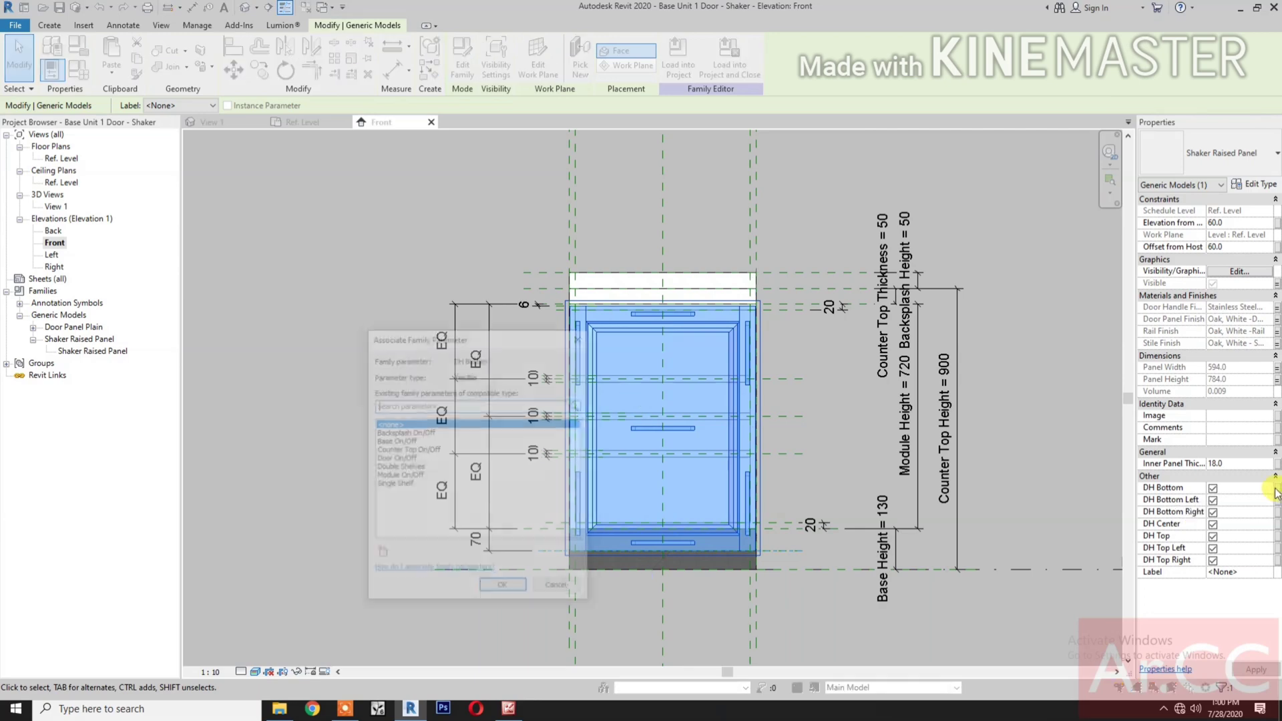
left_click(379, 556)
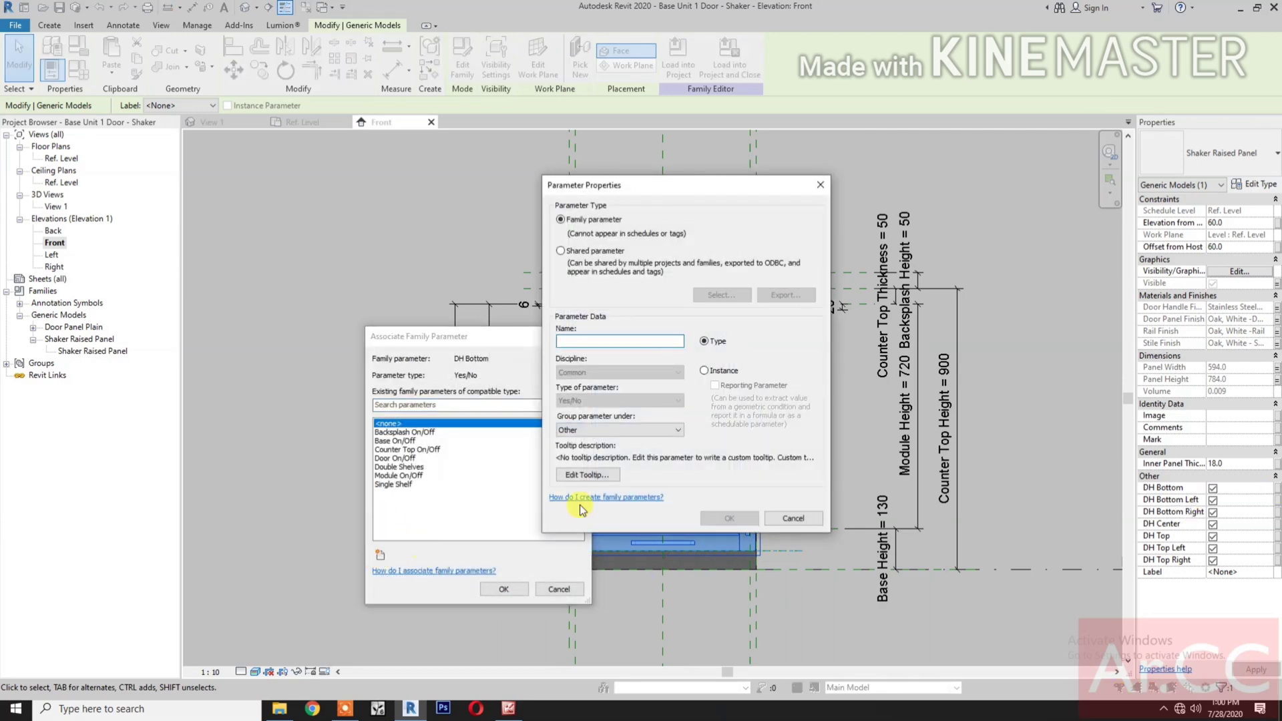
type("DH Bottom")
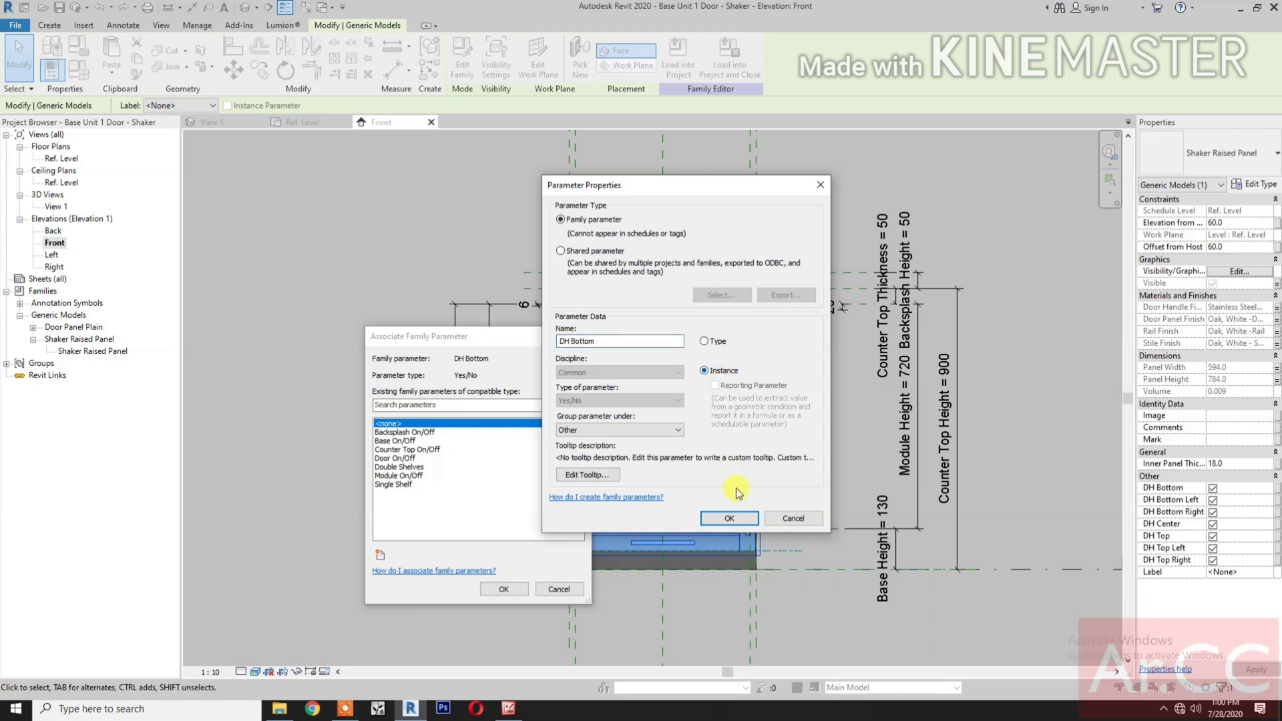
left_click(731, 518)
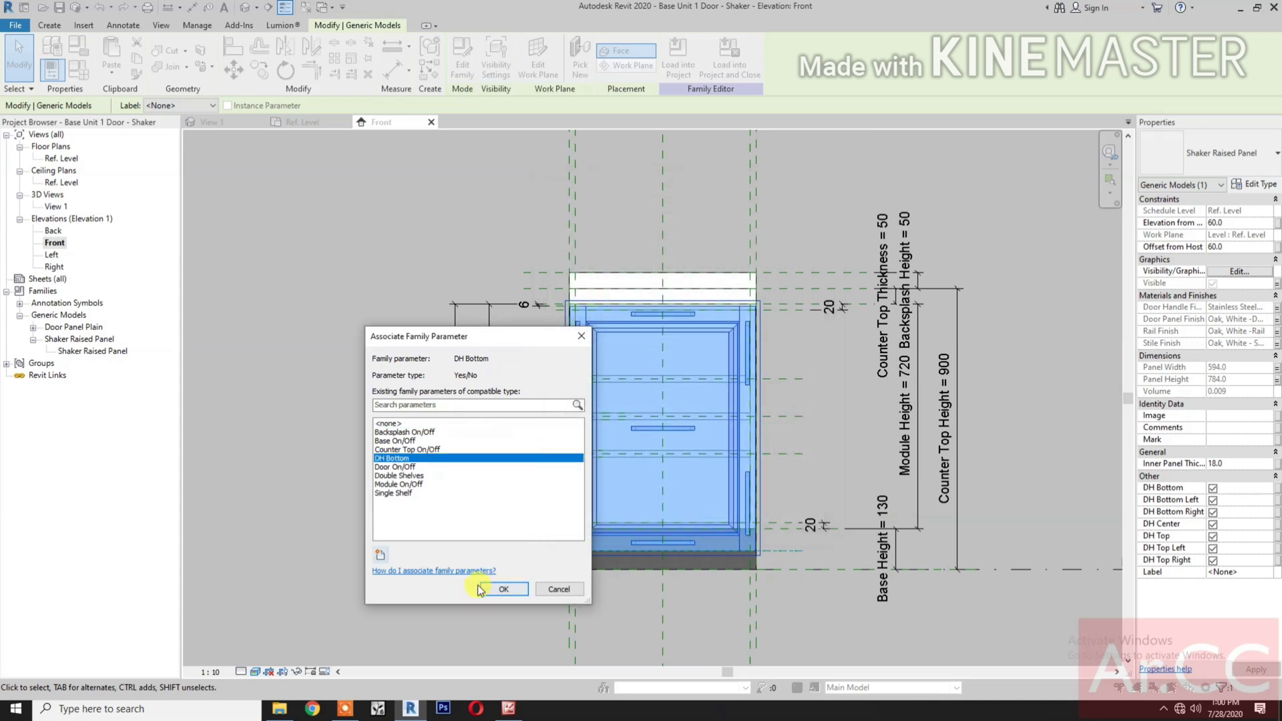
left_click(502, 588)
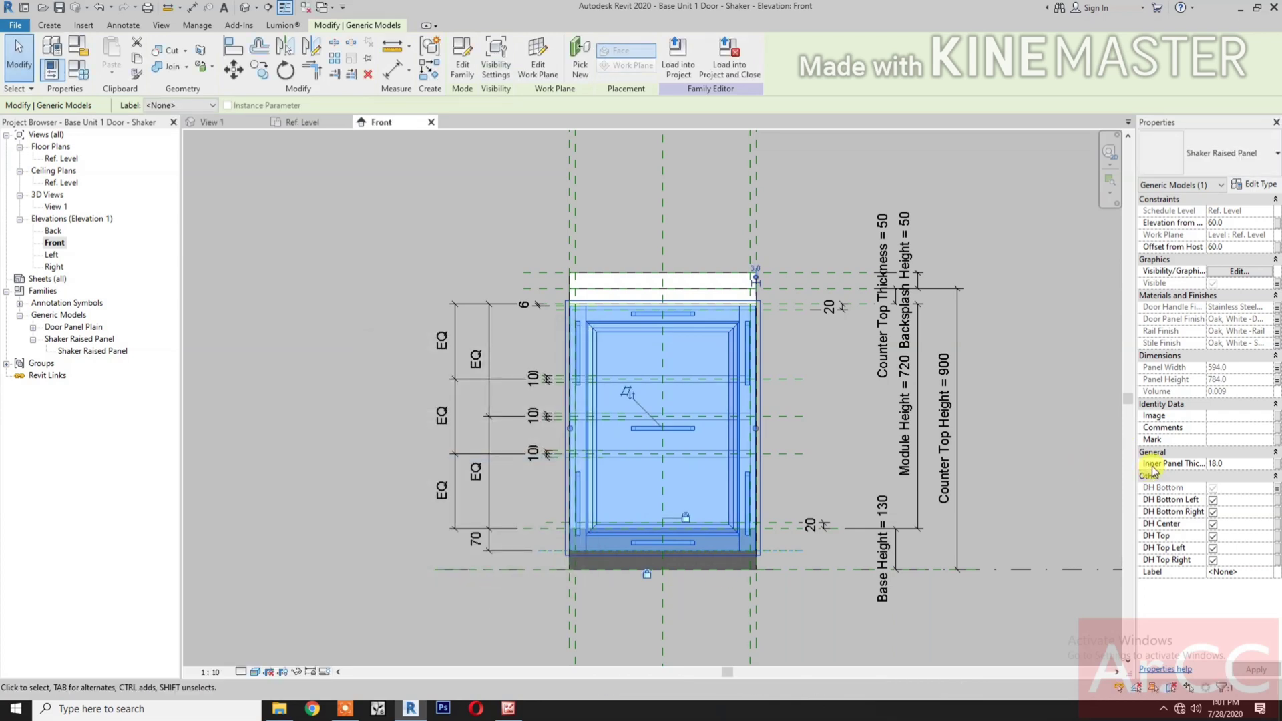
- Associate the shaker panel's DH Bottom Left option with a new instance family parameter named DH Bottom Left
left_click(1276, 501)
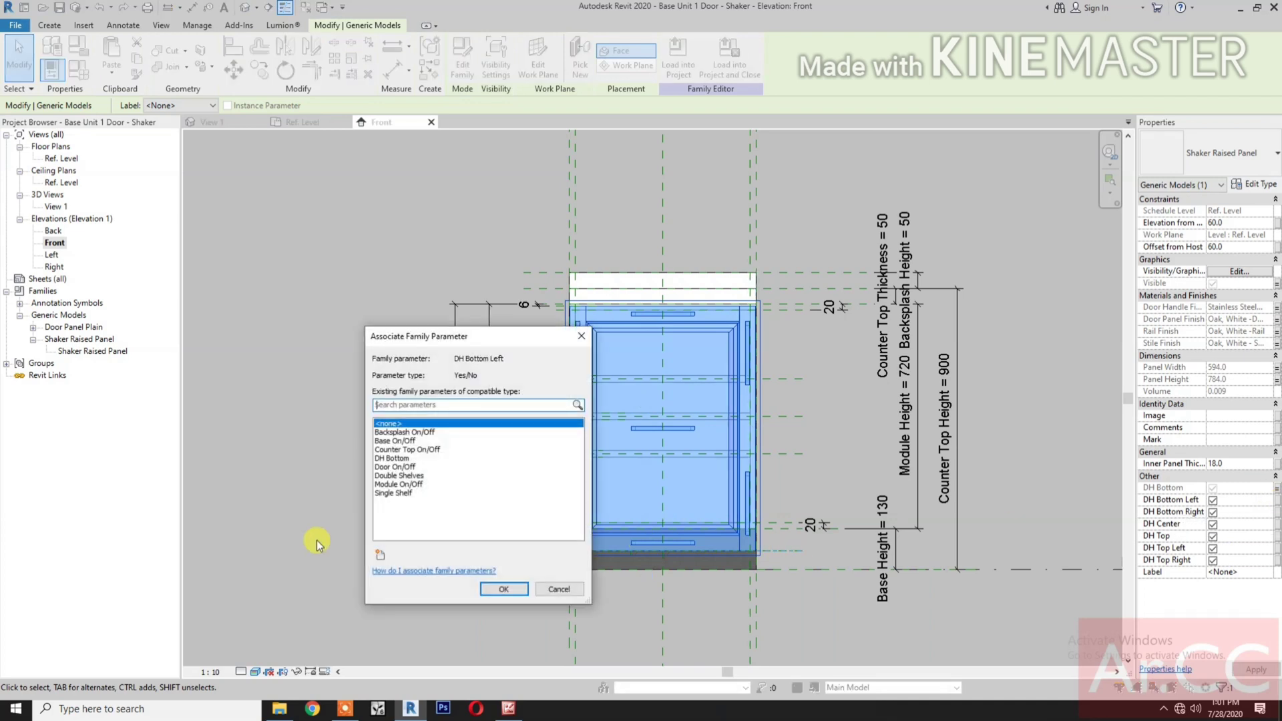
left_click(380, 554)
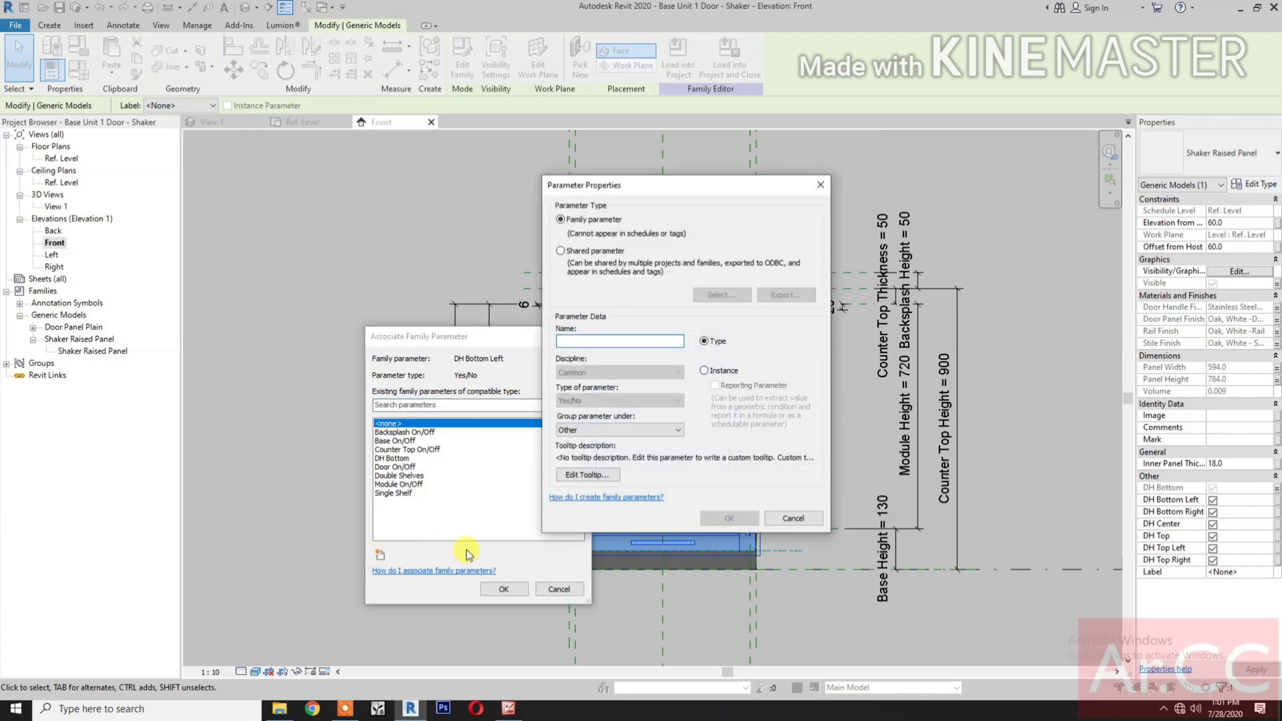
type("DH Bottom Left")
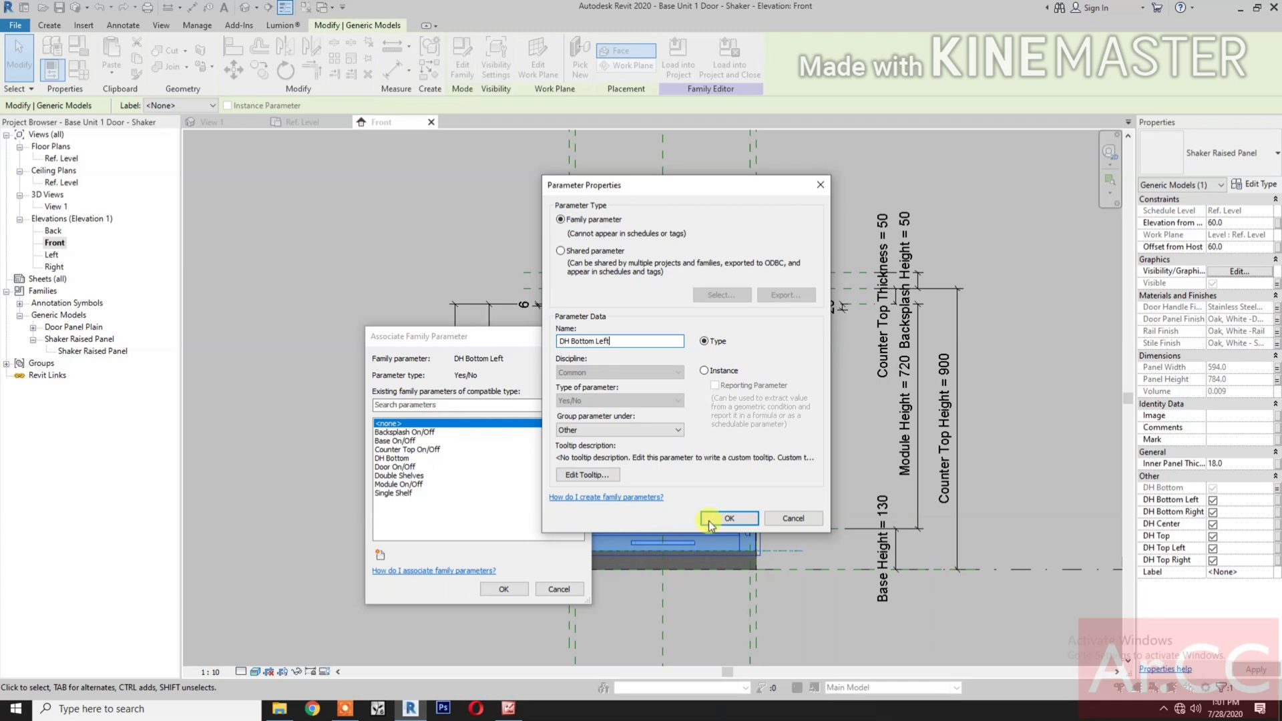
left_click(724, 372)
left_click(729, 520)
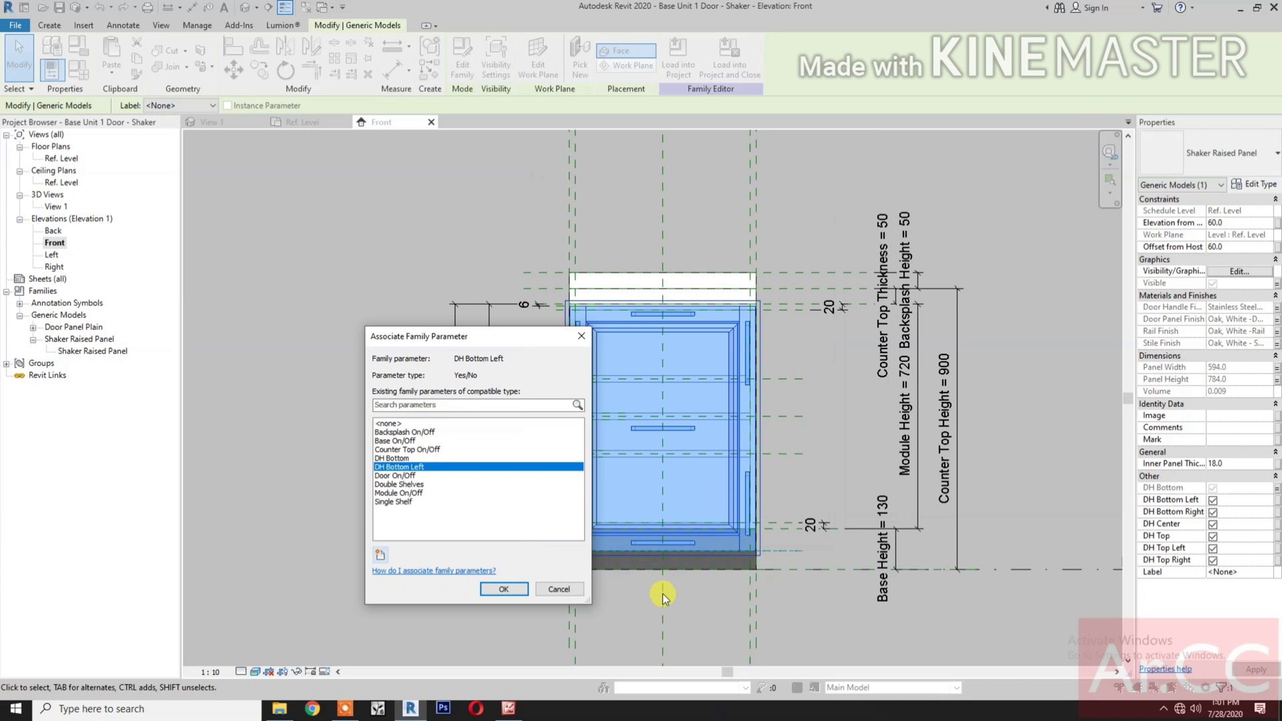
left_click(503, 588)
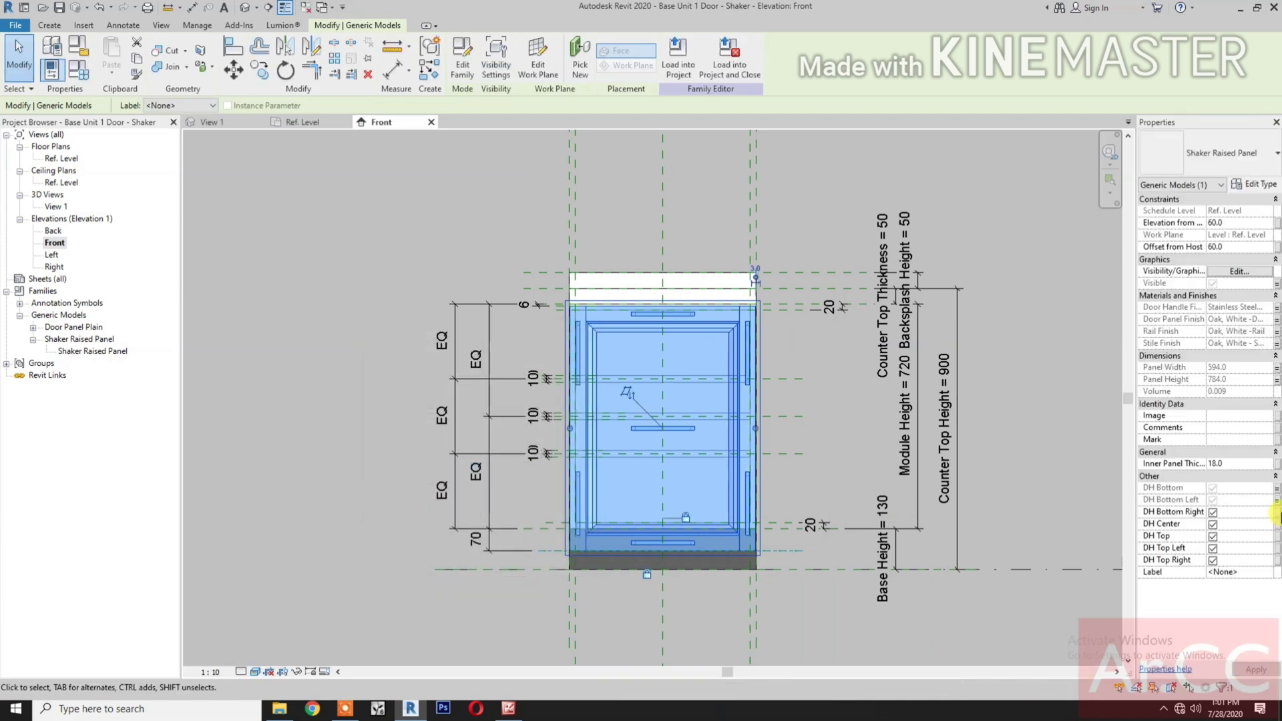
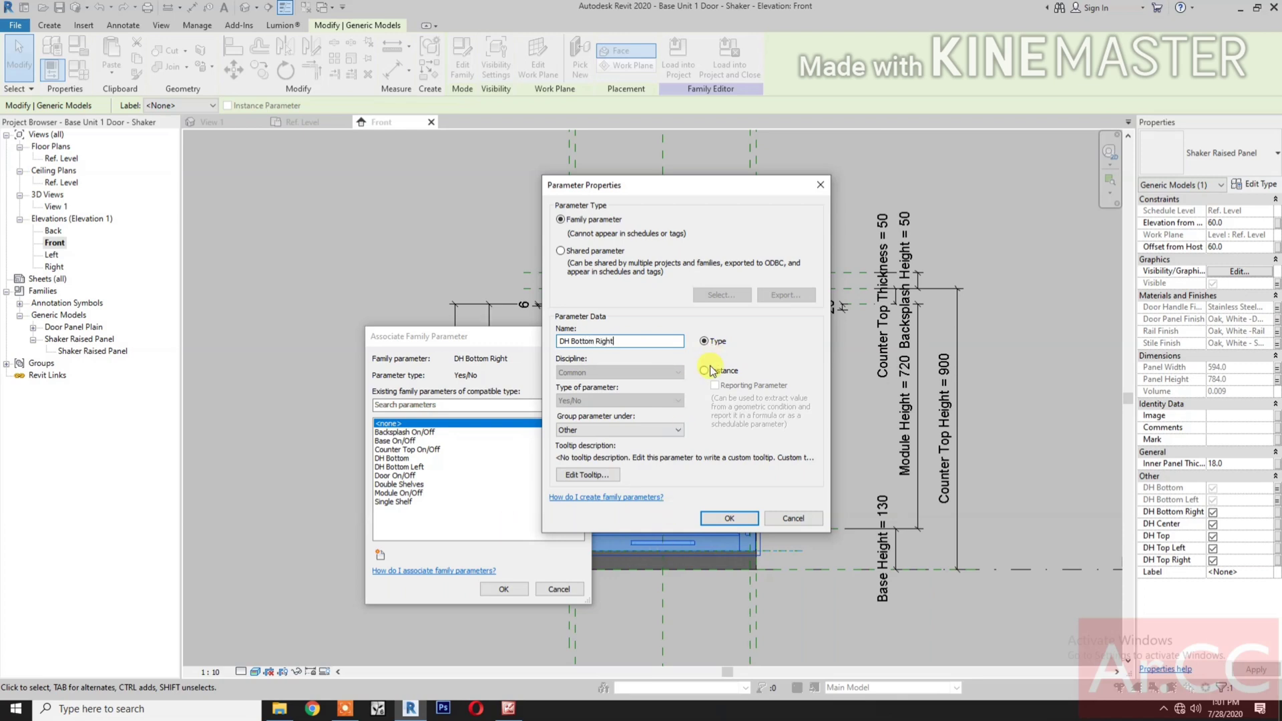
- Create the DH Bottom Right family parameter and associate it with the shaker panel's option of the same name
left_click(729, 518)
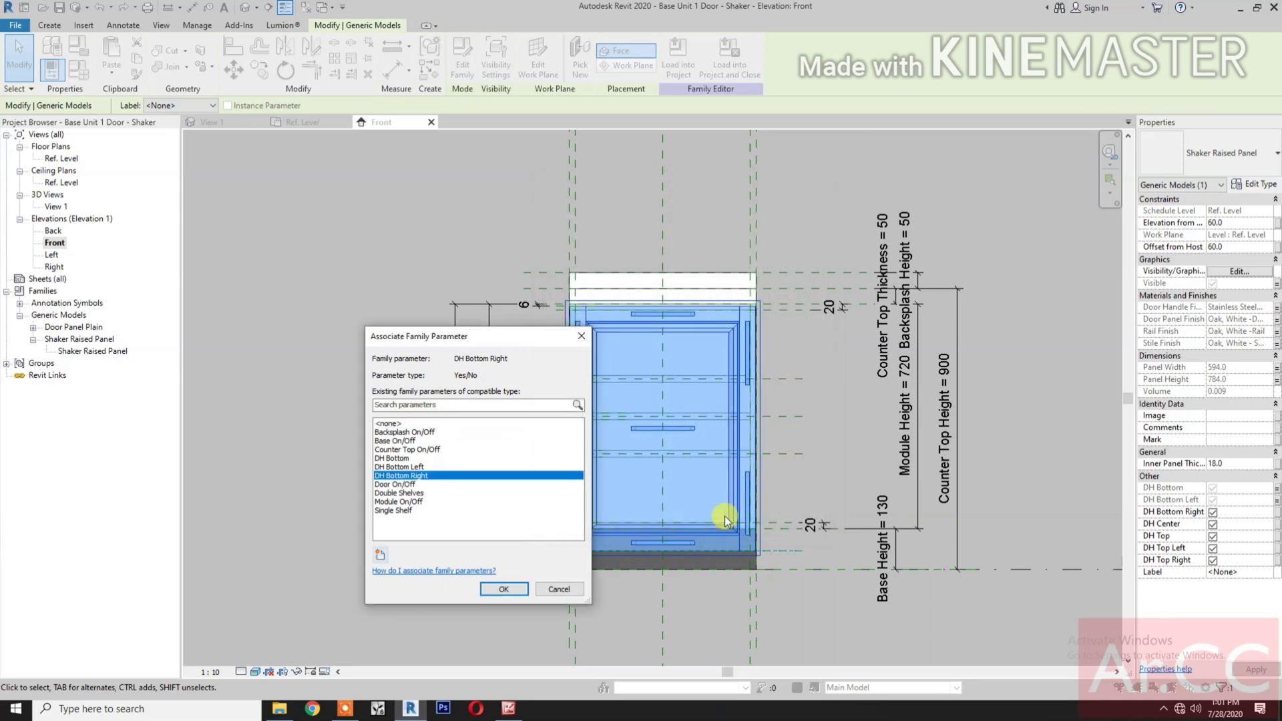
left_click(504, 590)
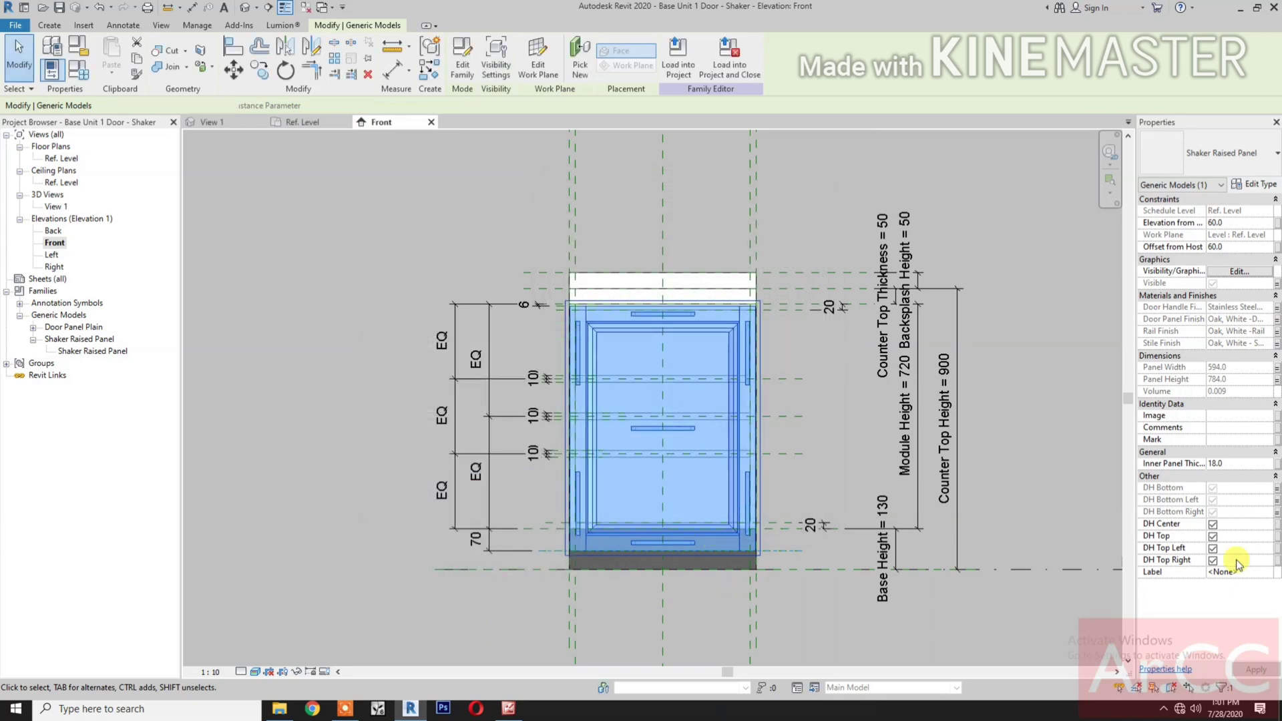
- Associate the shaker panel's DH Center option with a new instance family parameter named DH Center
left_click(1276, 524)
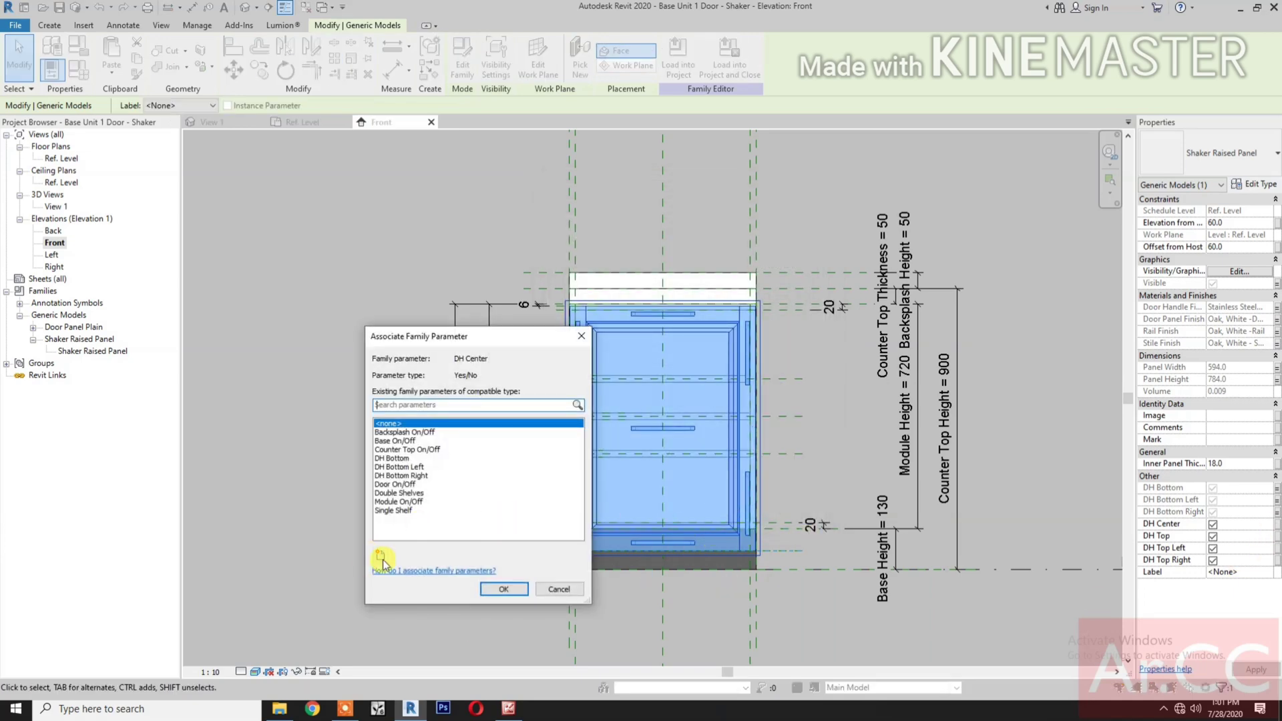
left_click(379, 555)
type("D")
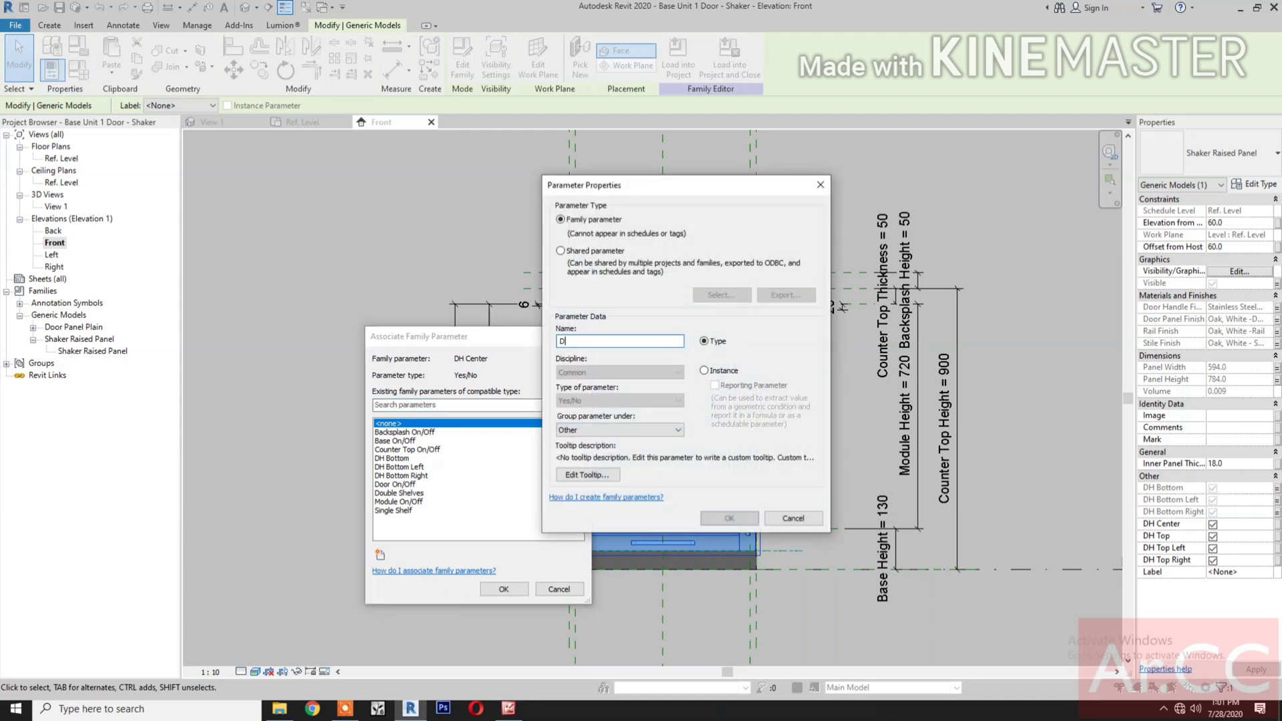
type("H Center")
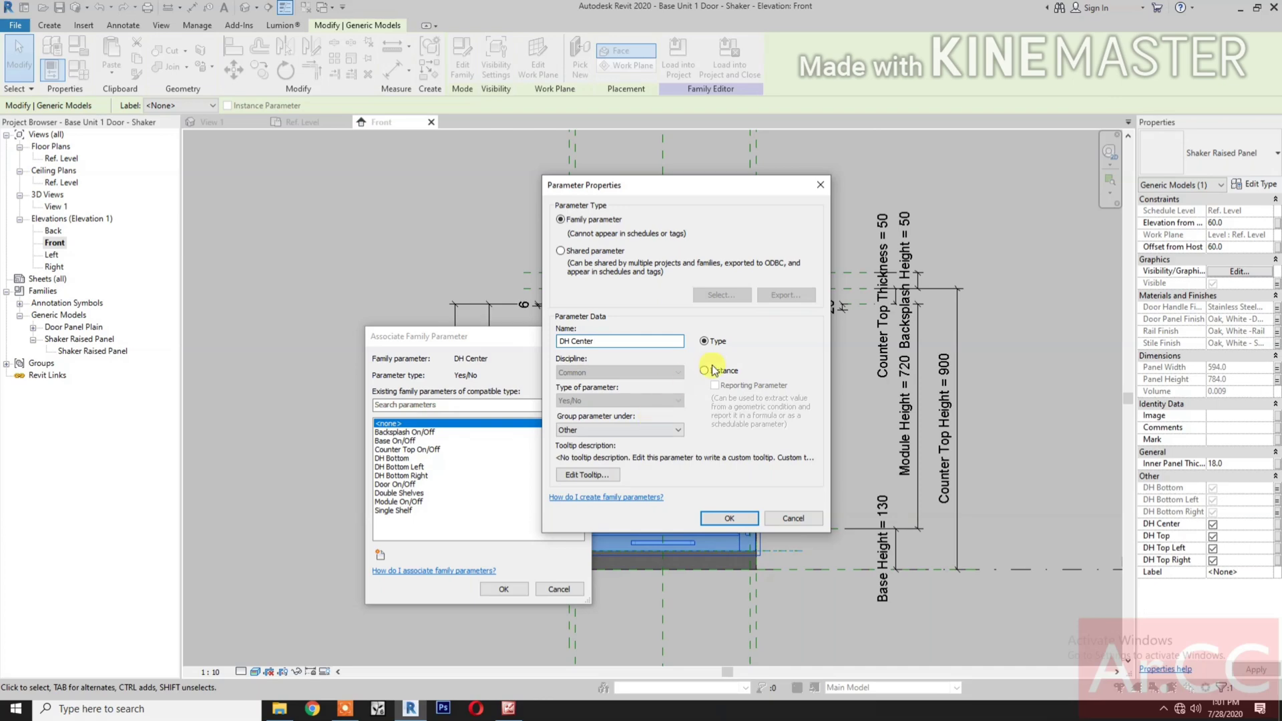
left_click(729, 518)
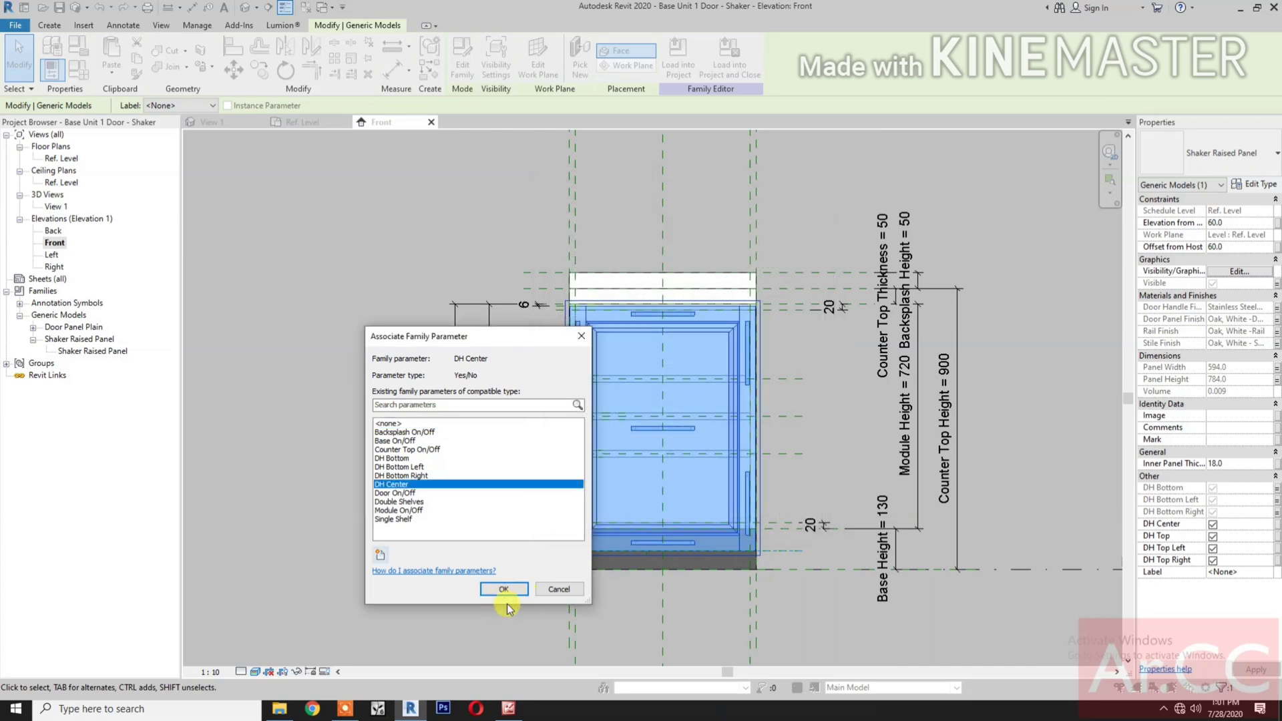
left_click(505, 589)
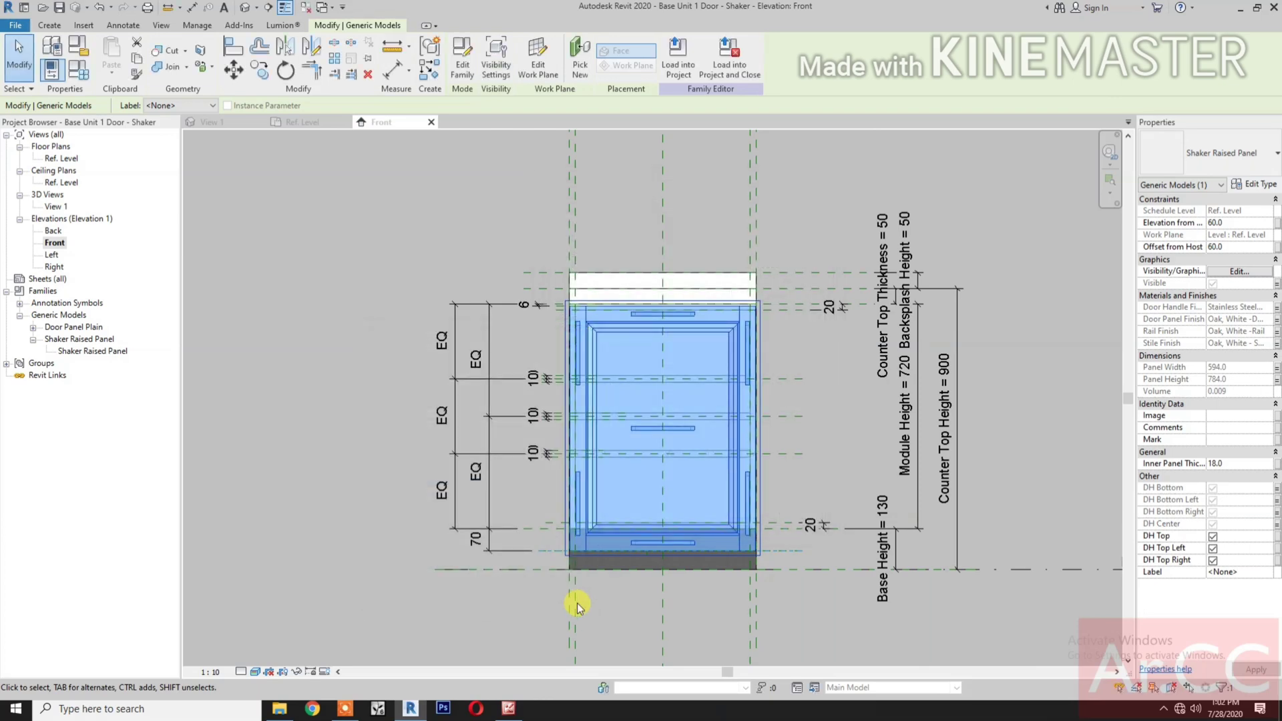
- Associate the shaker panel's DH Top option with a new instance family parameter named DH Top
left_click(1276, 538)
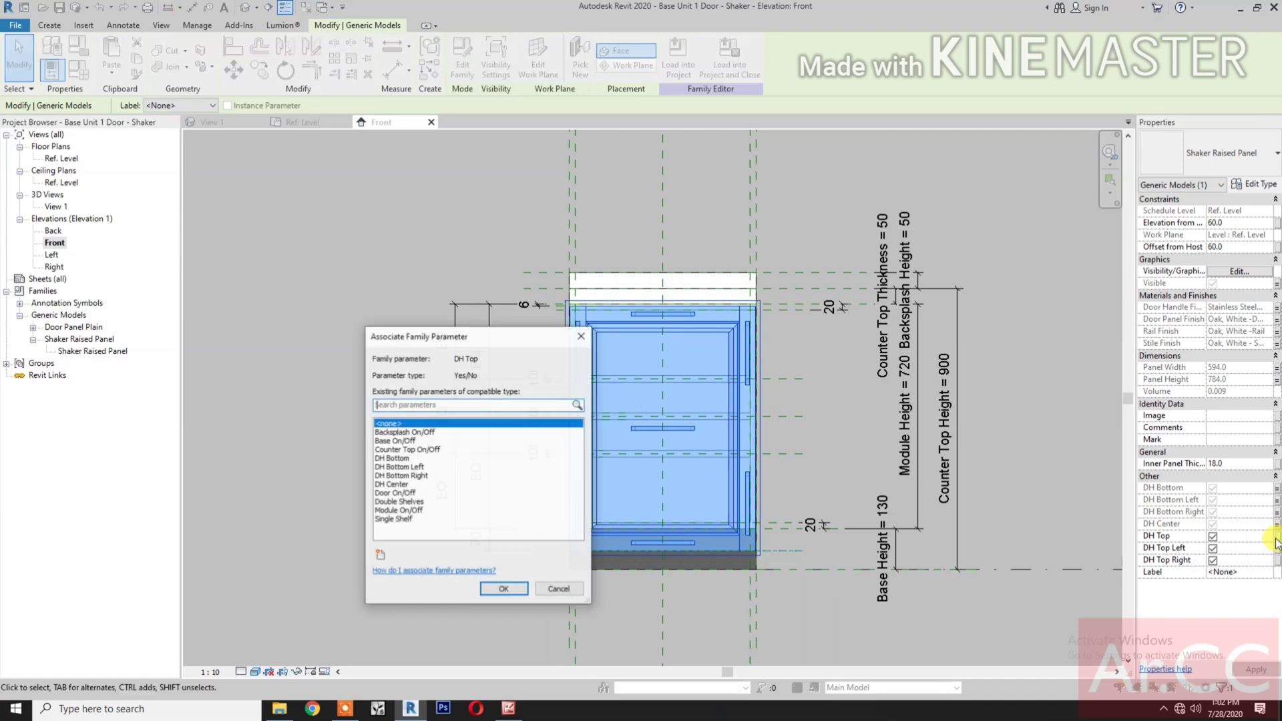
left_click(380, 555)
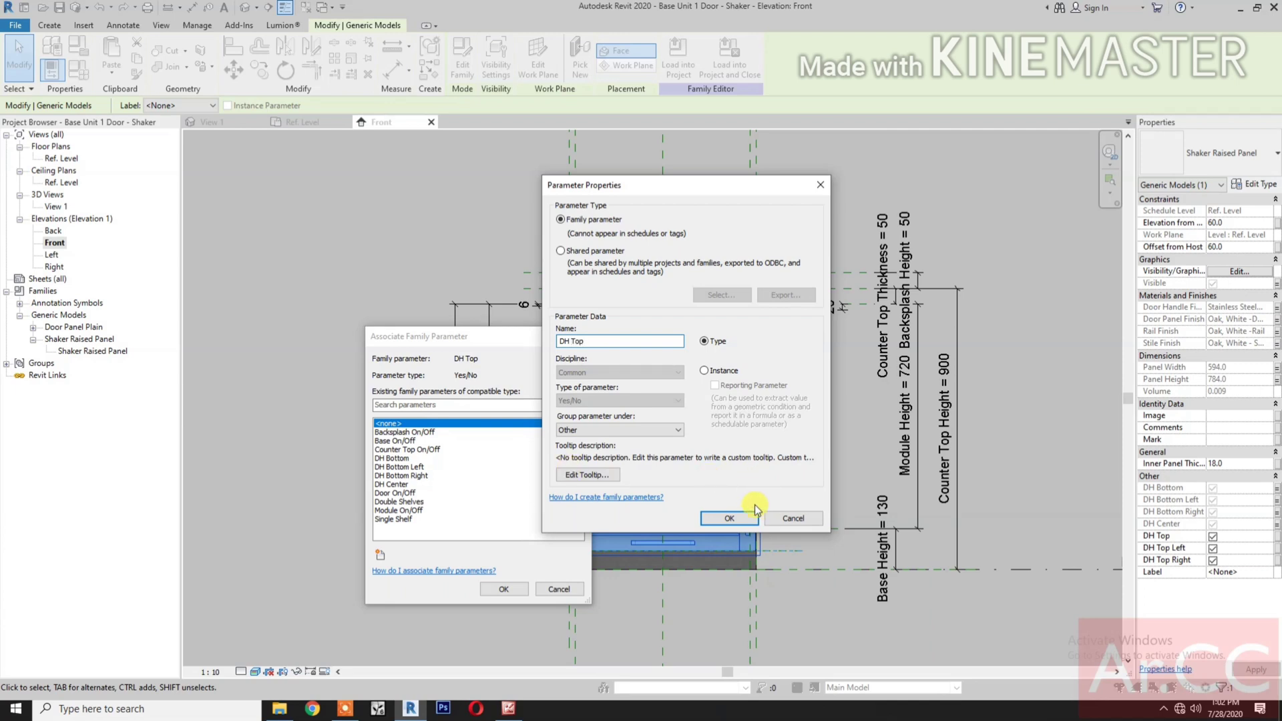
type("DH Top")
left_click(724, 376)
left_click(730, 518)
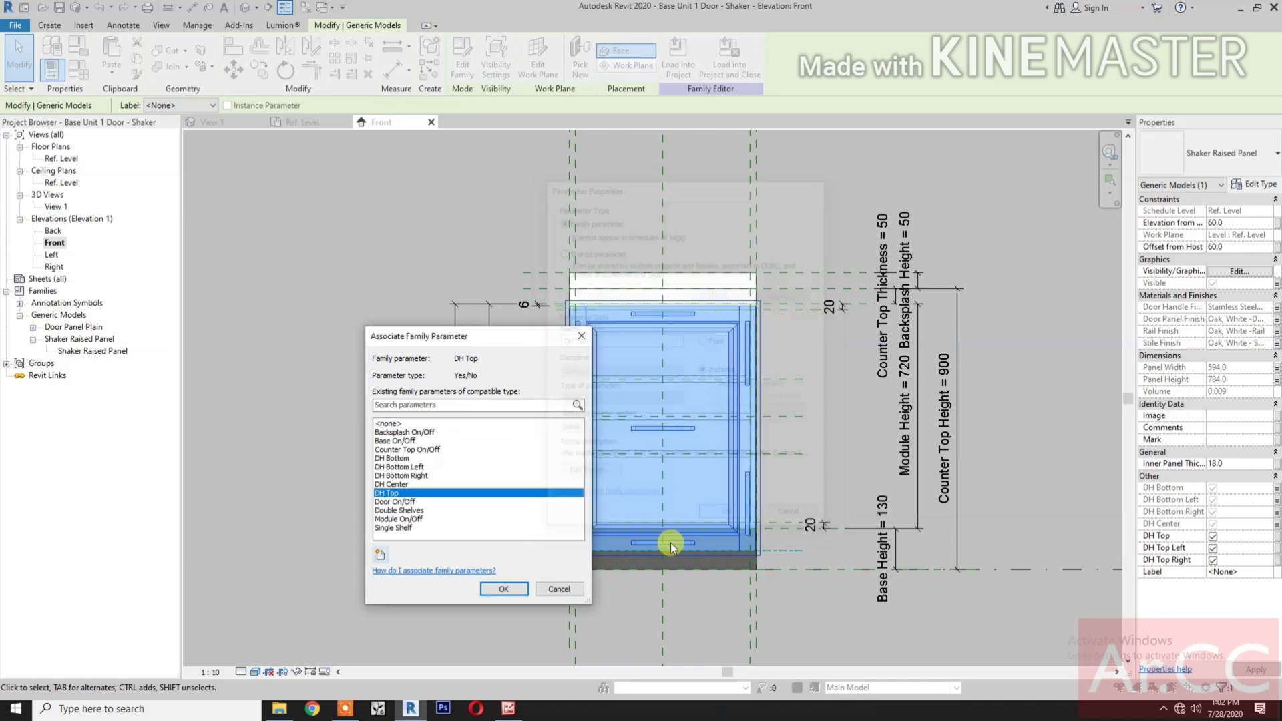
left_click(503, 588)
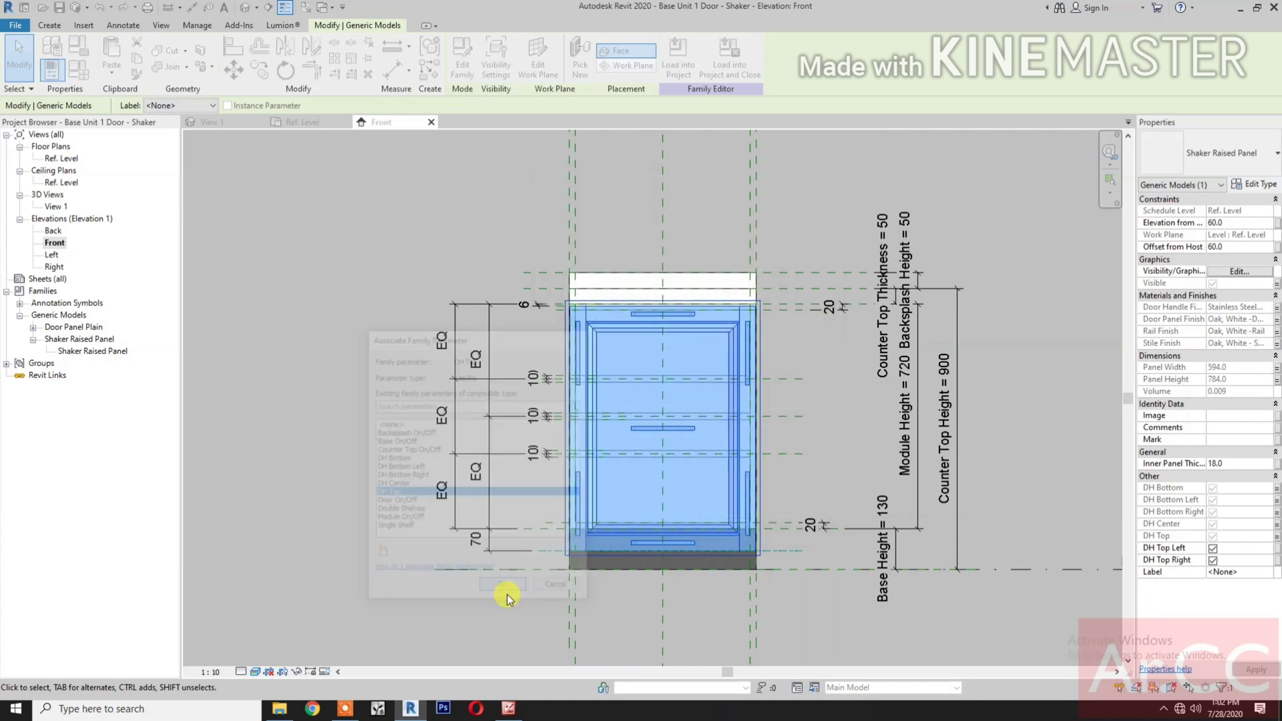
- Associate the shaker panel's DH Top Left option with a new type family parameter named DH Top Left
left_click(1276, 549)
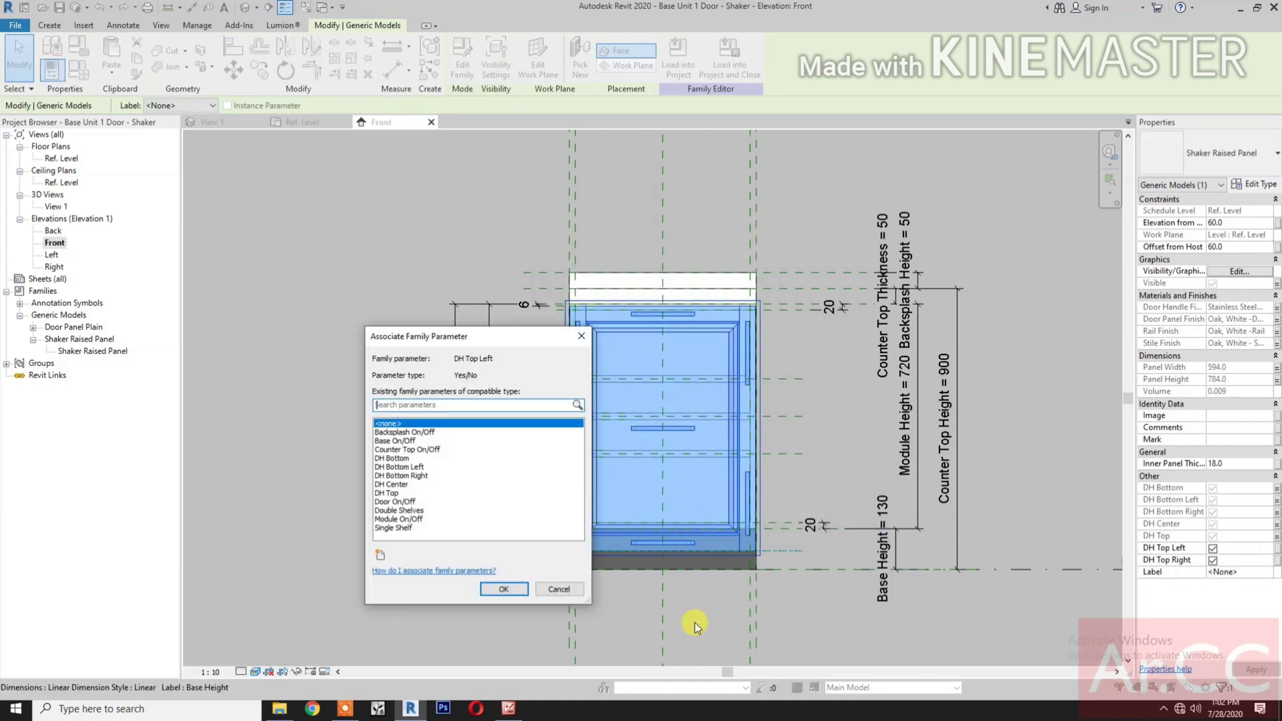
left_click(379, 556)
type("D")
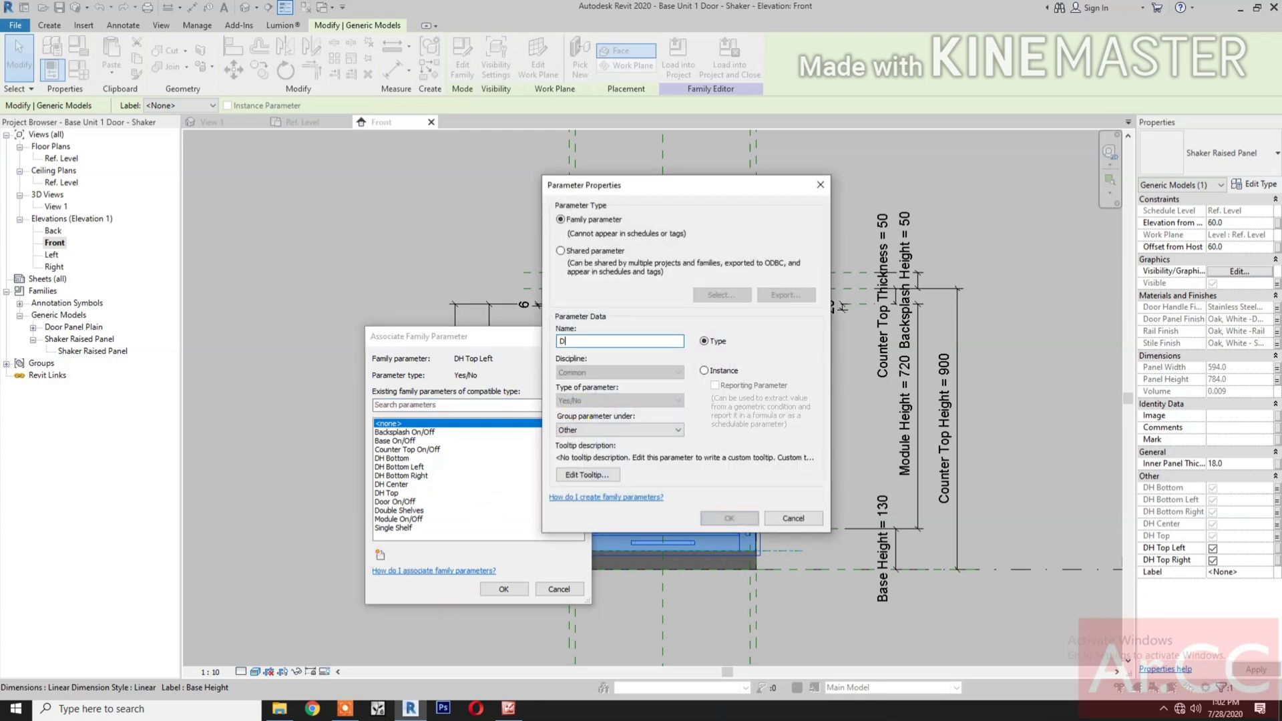
type("H Top Left")
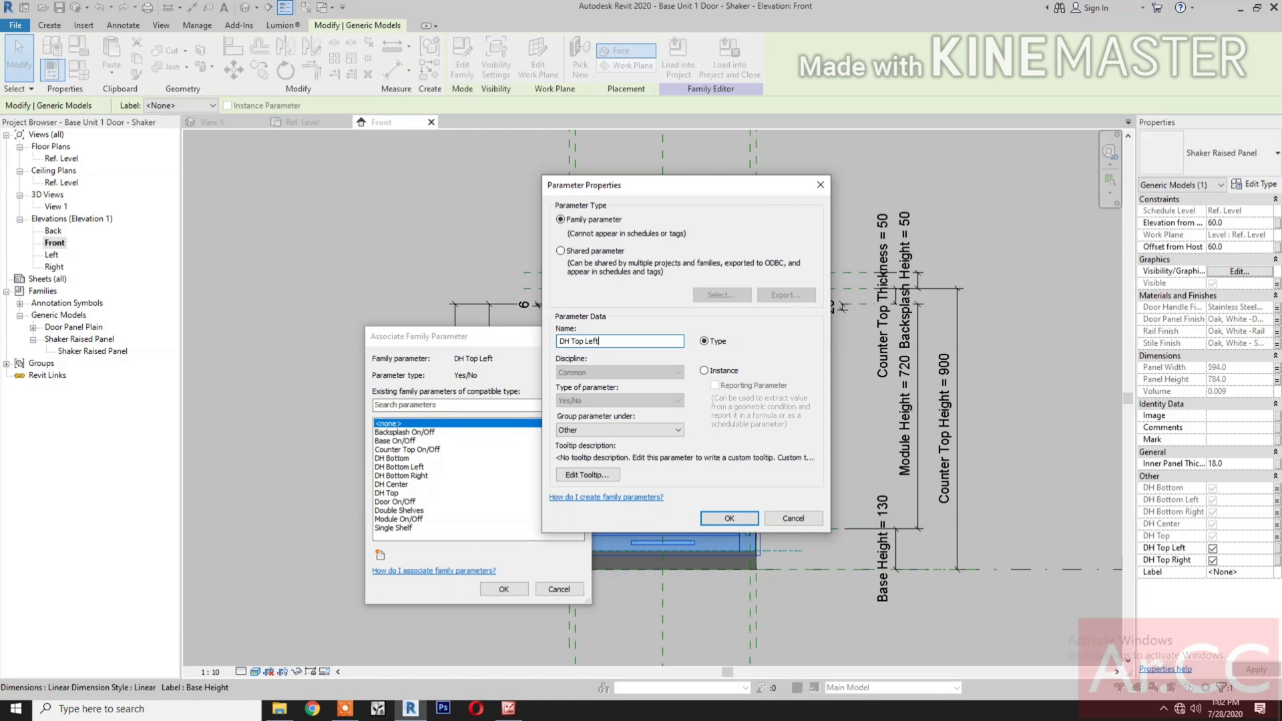
left_click(729, 518)
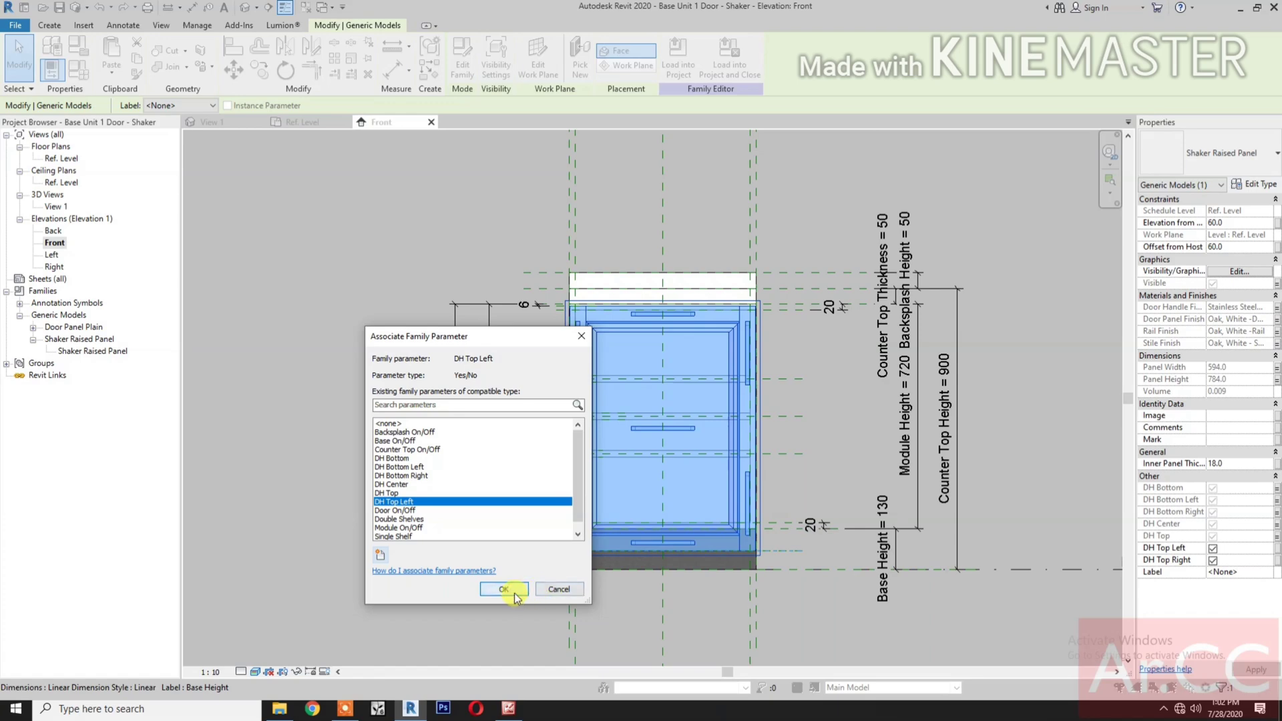
left_click(503, 589)
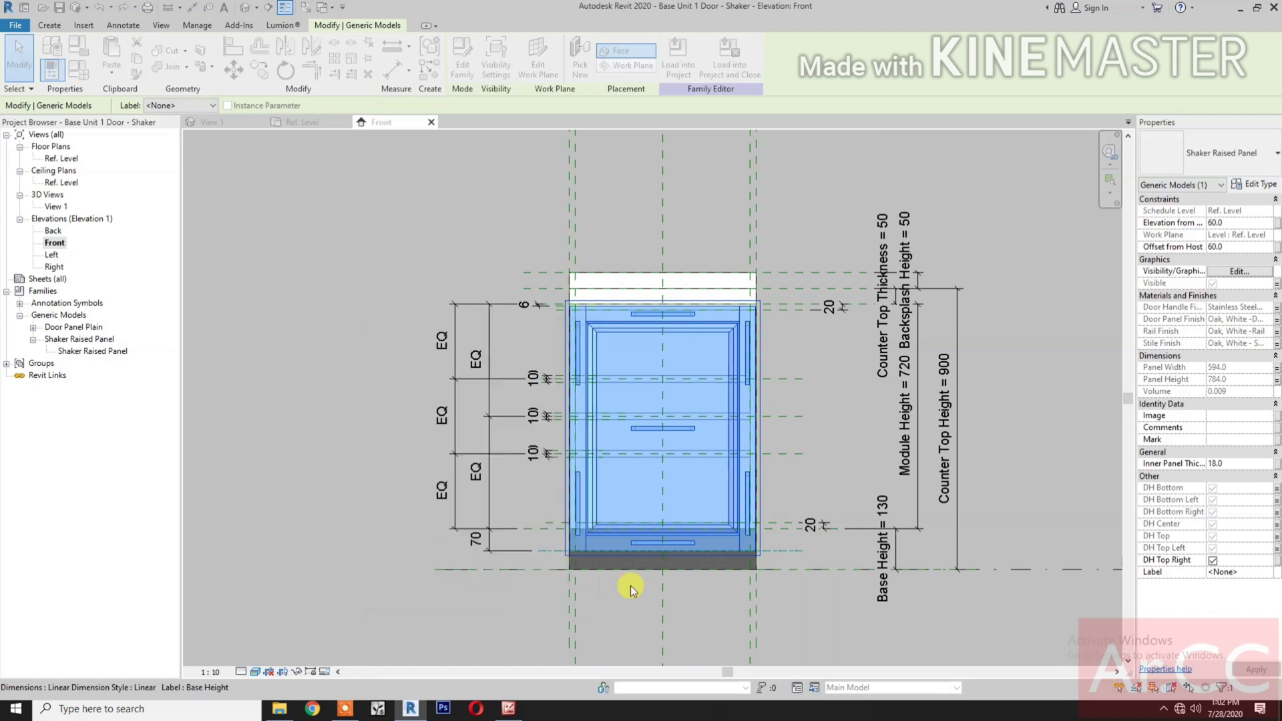
- Associate the shaker panel's DH Top Right option with a new instance family parameter named DH Top Right
left_click(1275, 560)
left_click(380, 554)
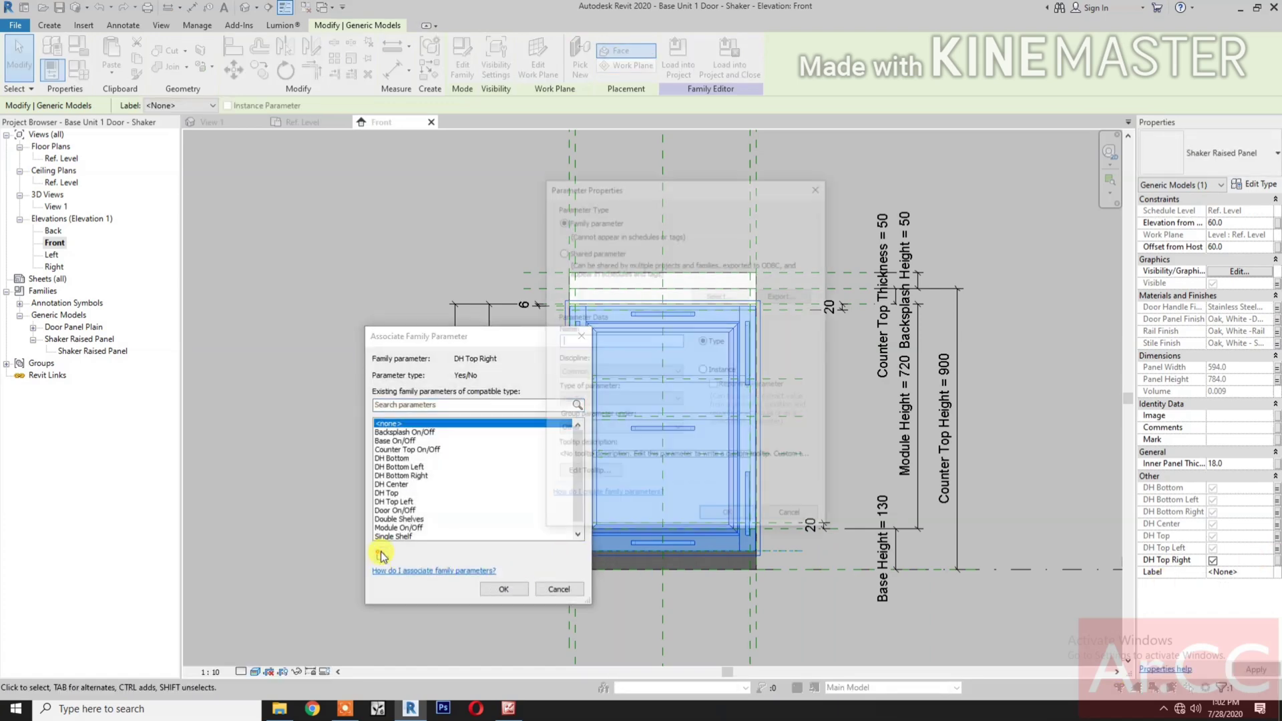
type("DH Top Right")
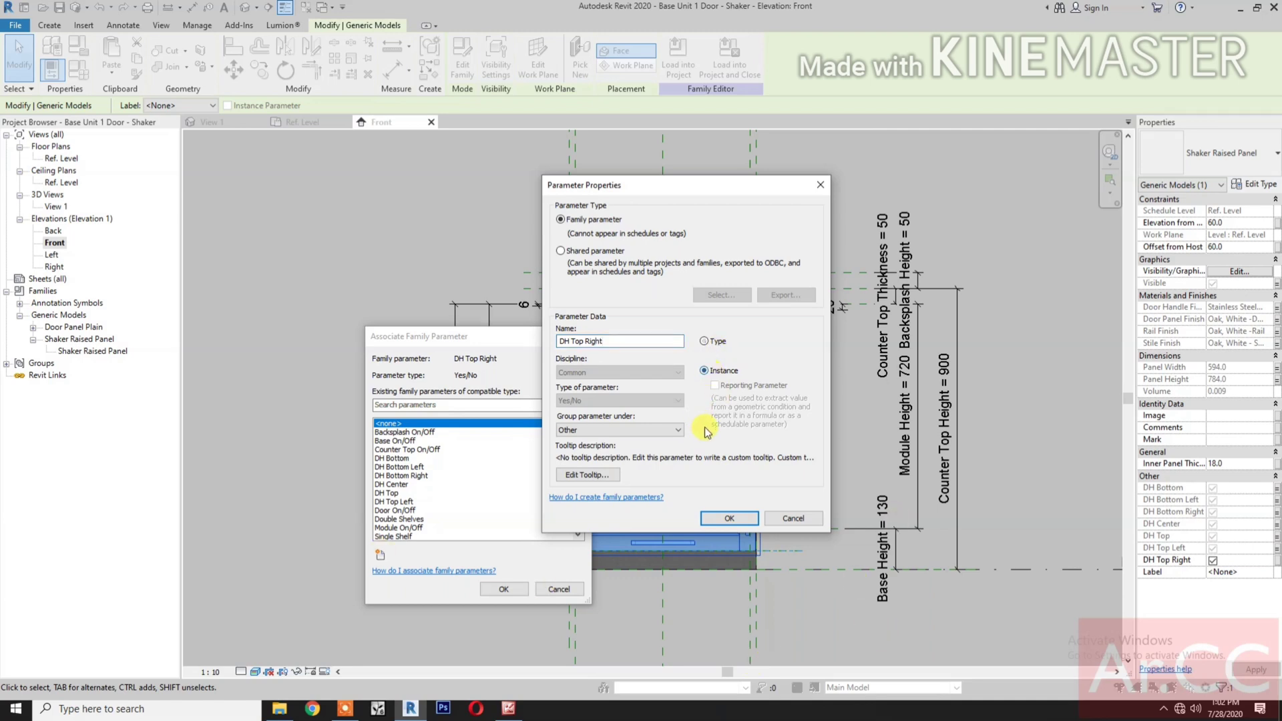
left_click(724, 518)
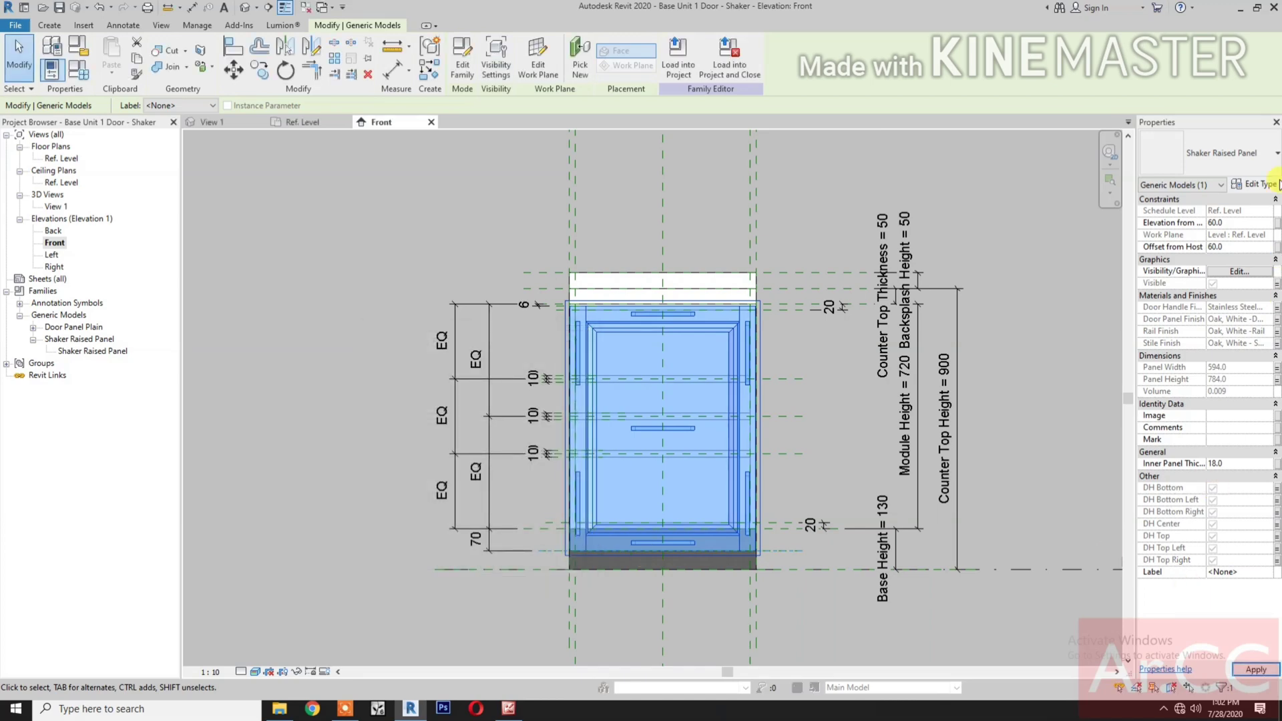
- Review the type properties of the Shaker Raised Panel, from its dimensions through its identity data
left_click(1252, 187)
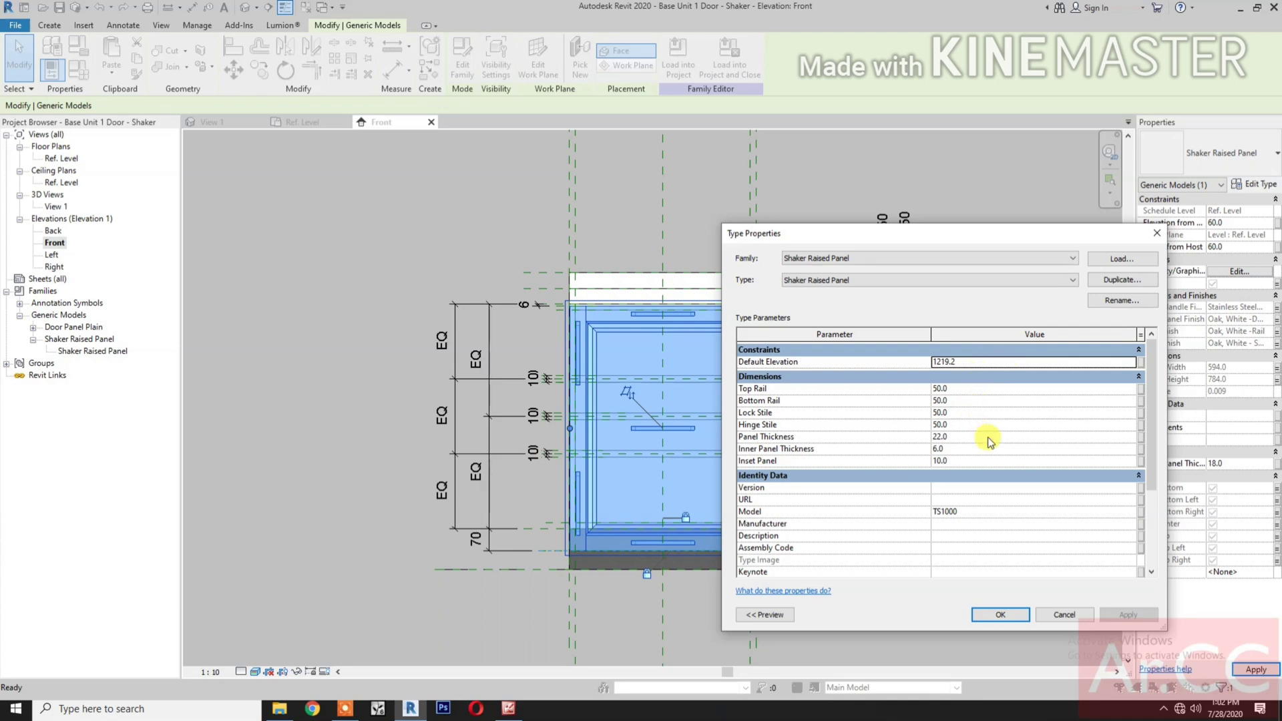
scroll(1068, 546, "down", 4)
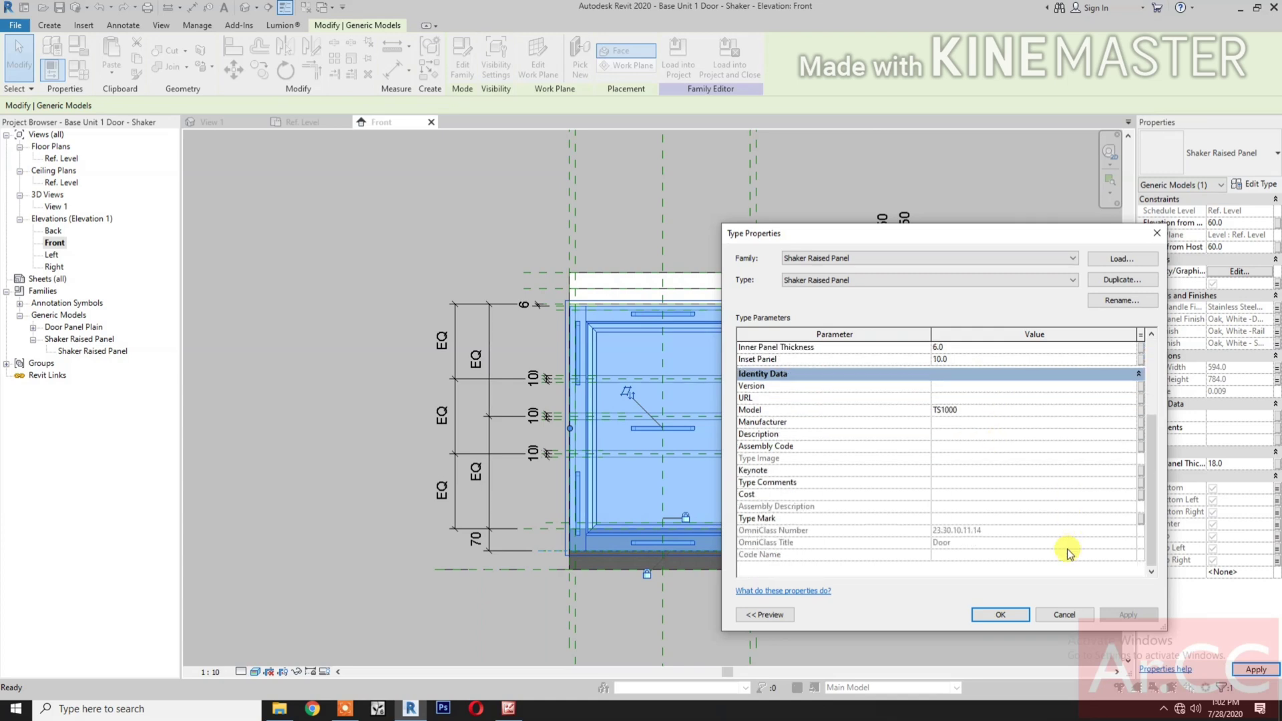
left_click(993, 615)
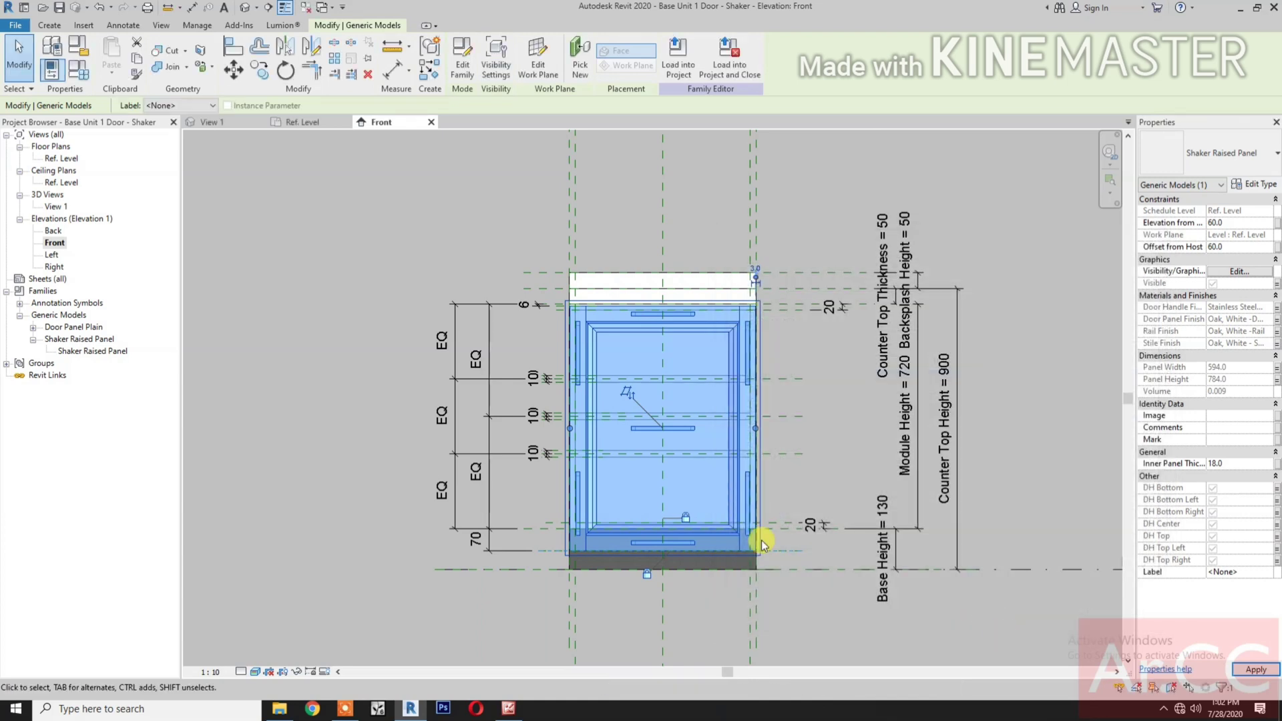
- In the family types, move the DH Top Left parameter down to the end of the Other group
left_click(82, 75)
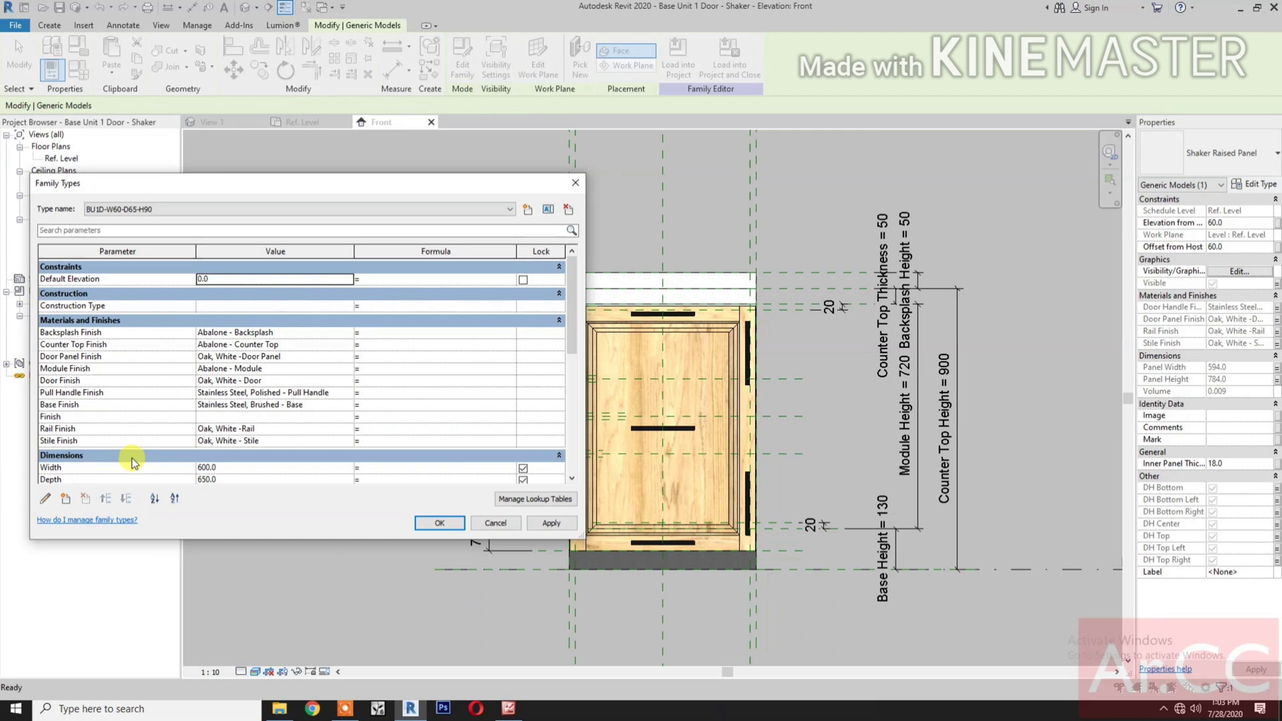
scroll(127, 442, "down", 4)
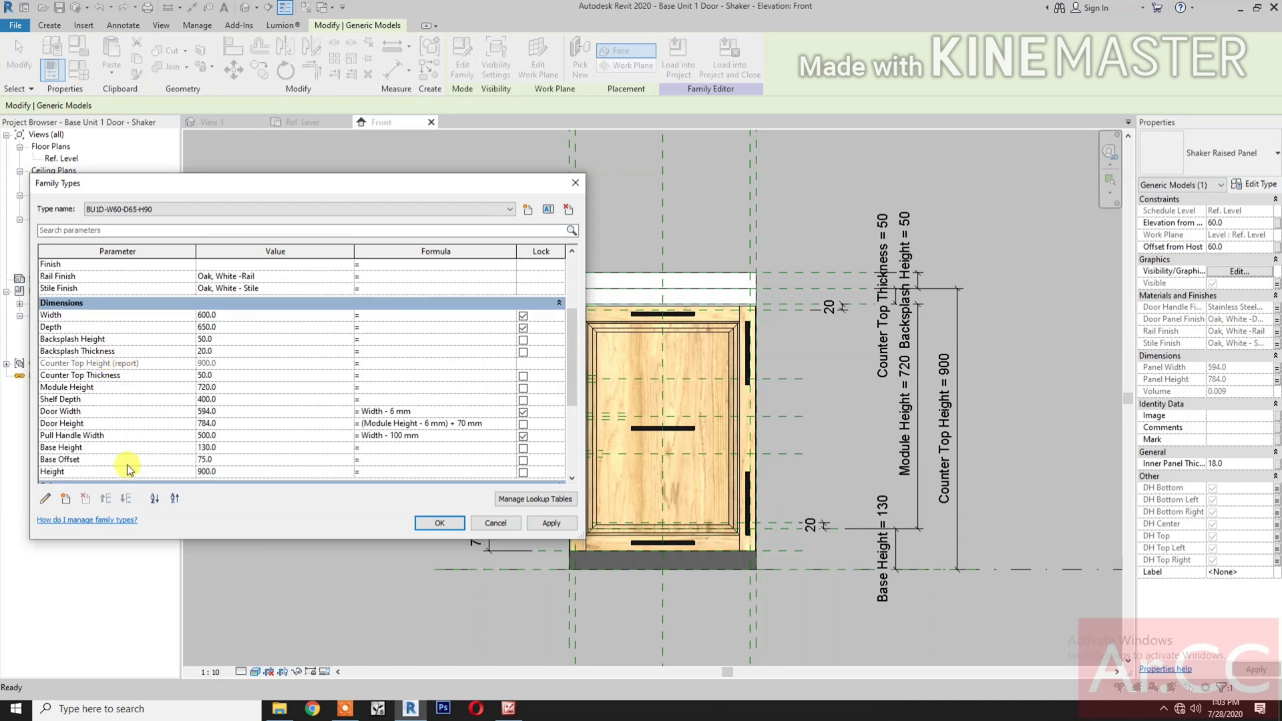
scroll(127, 464, "down", 5)
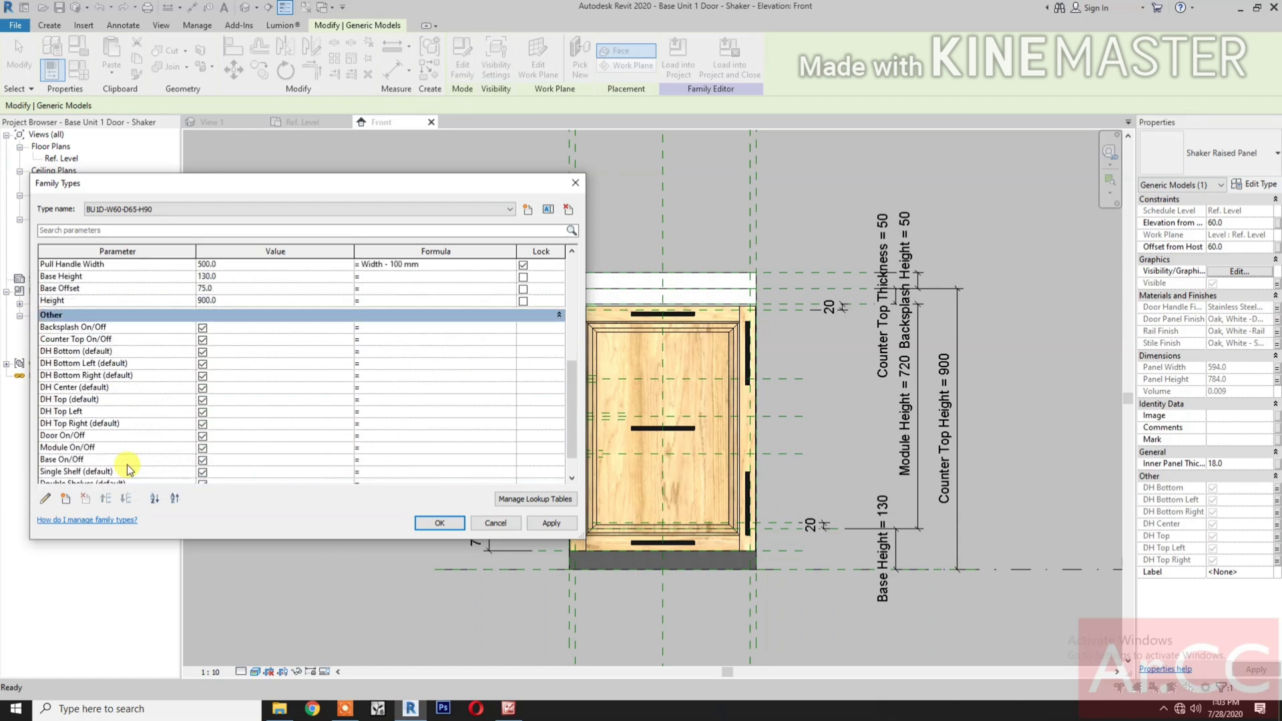
scroll(128, 468, "down", 1)
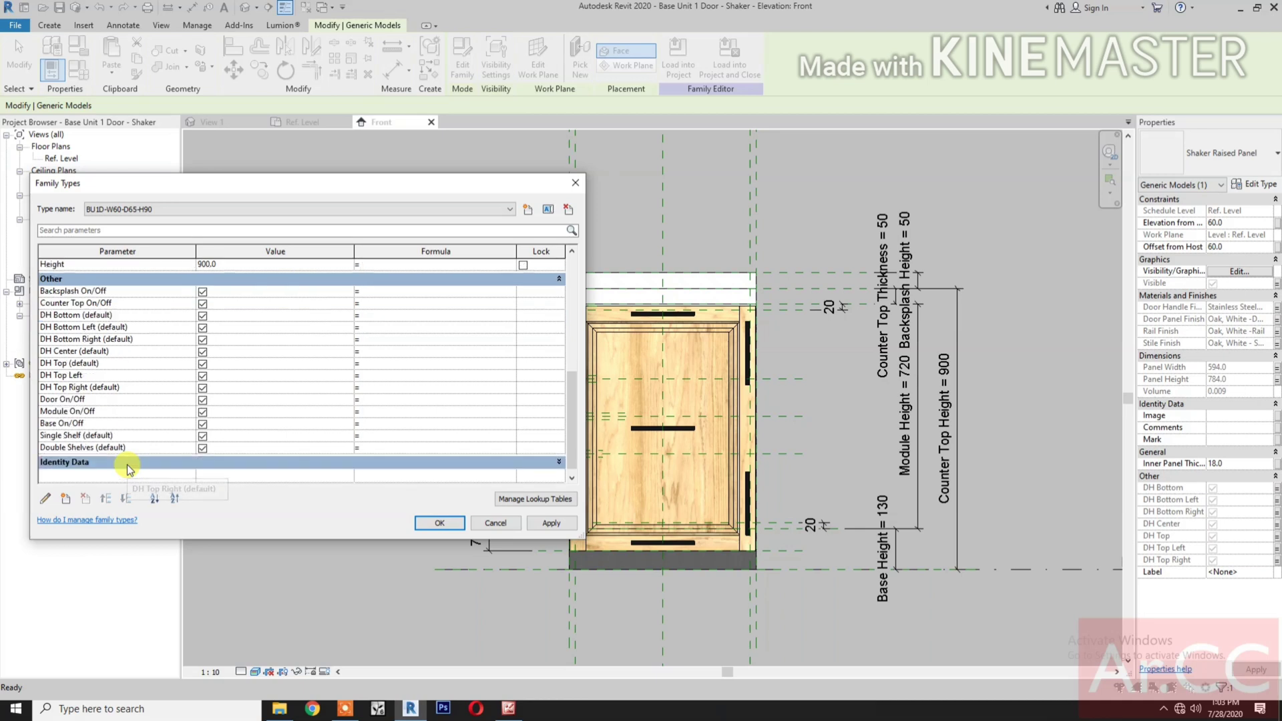
left_click(126, 375)
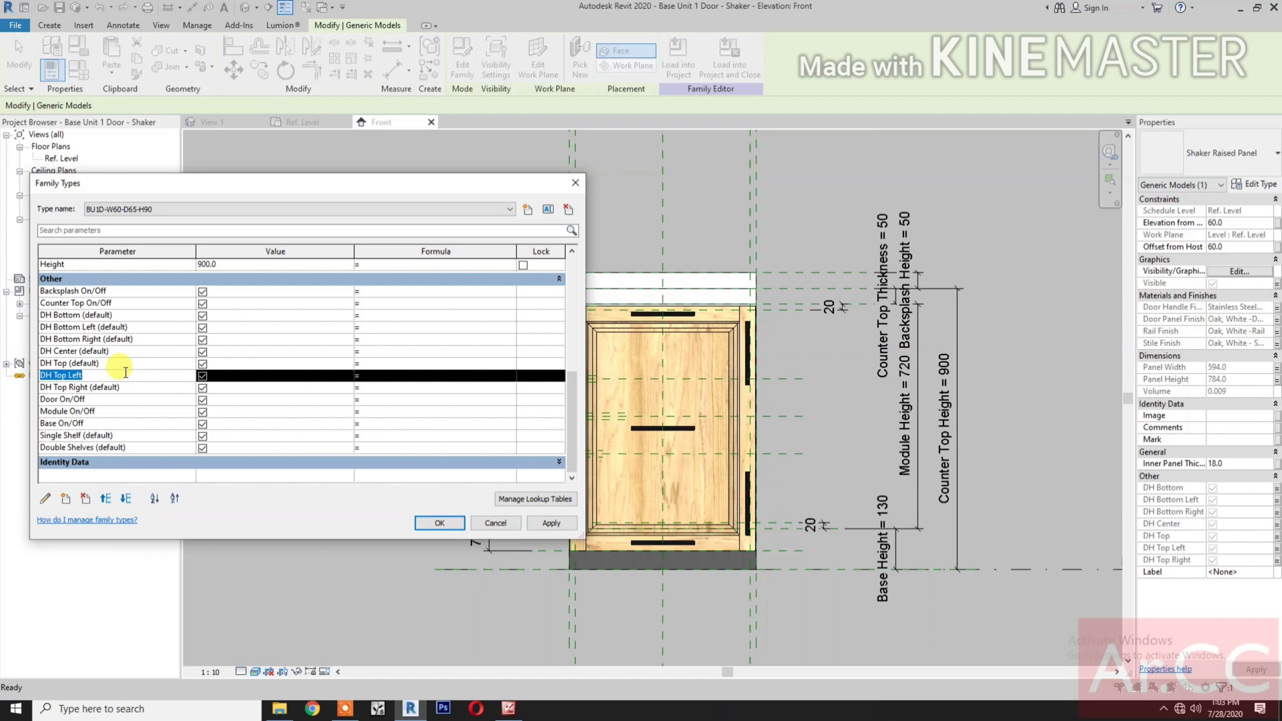
left_click(126, 499)
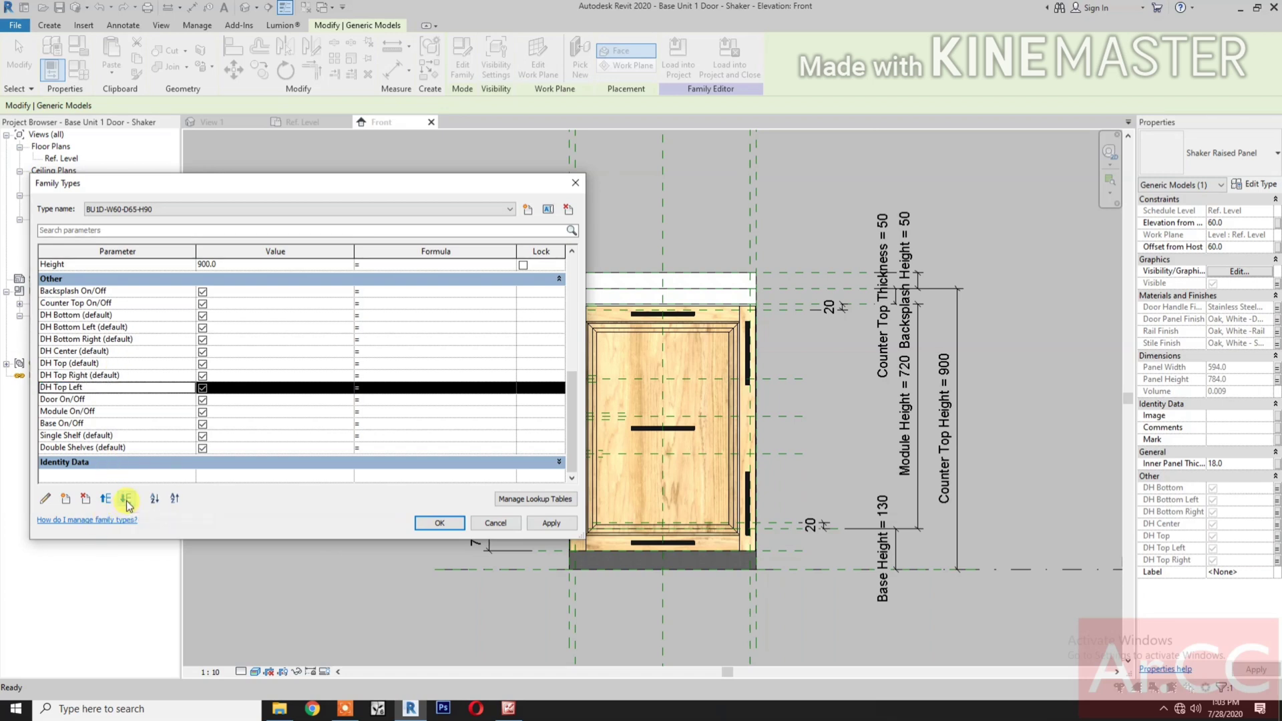
left_click(126, 499)
left_click(127, 498)
left_click(126, 499)
left_click(126, 498)
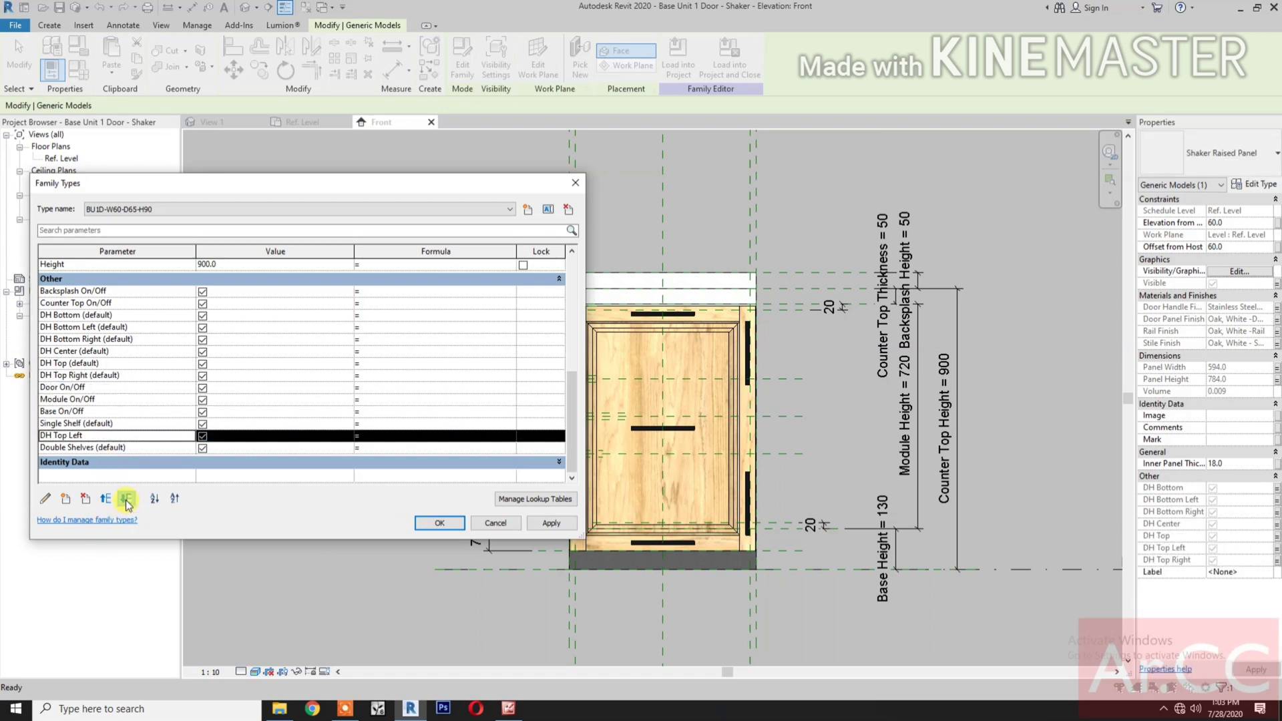
left_click(126, 498)
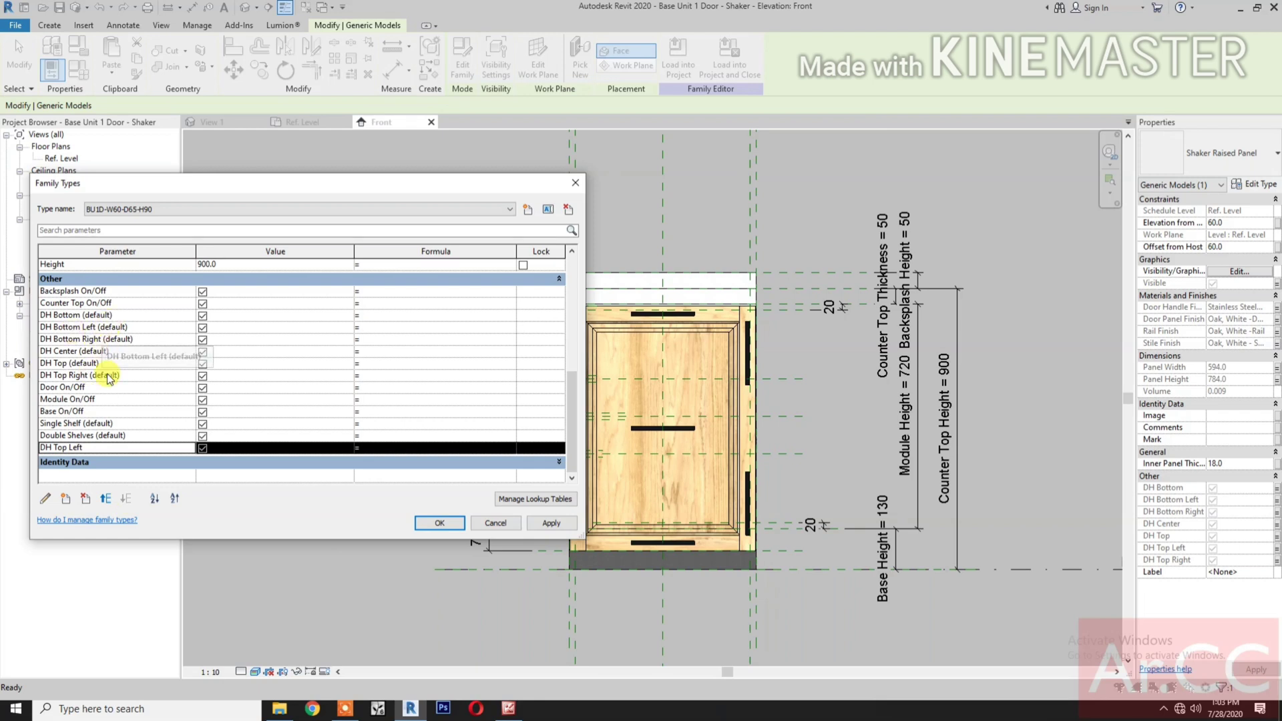
- Move the DH Top parameter down the Other group so it sits directly above DH Top Left
left_click(74, 363)
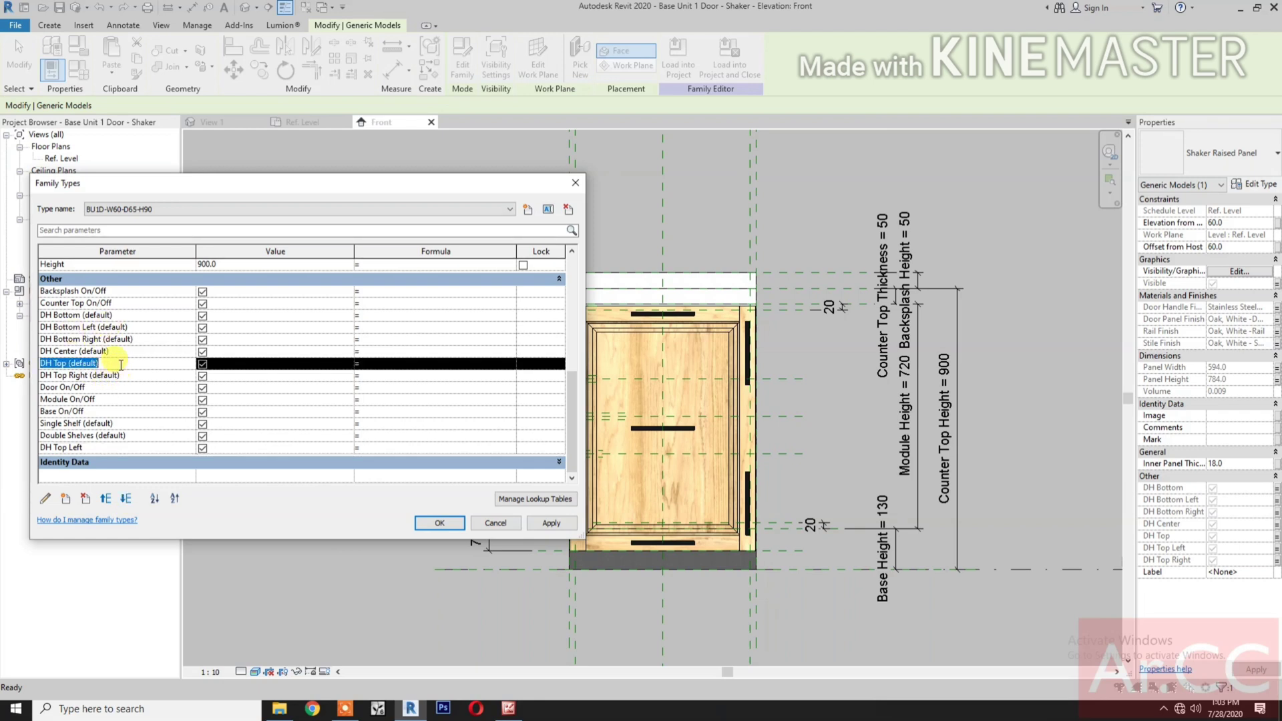
left_click(126, 499)
left_click(126, 499)
left_click(126, 498)
left_click(126, 499)
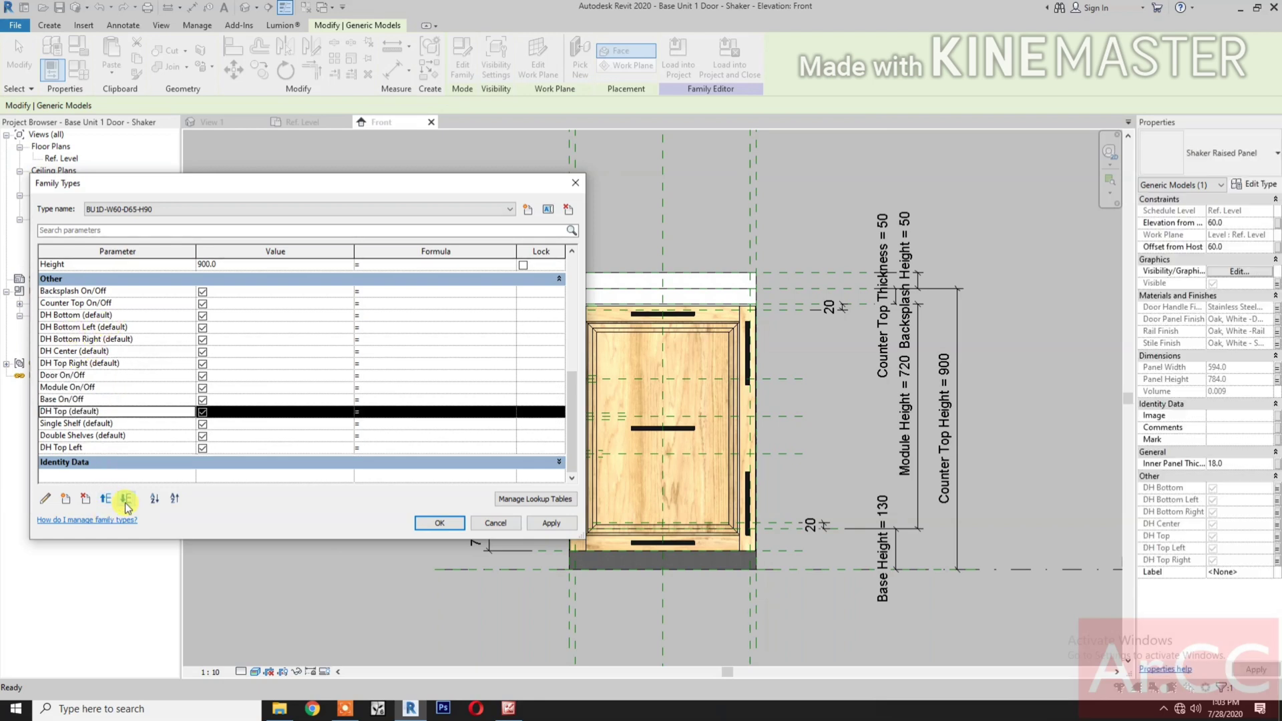
left_click(126, 499)
left_click(126, 499)
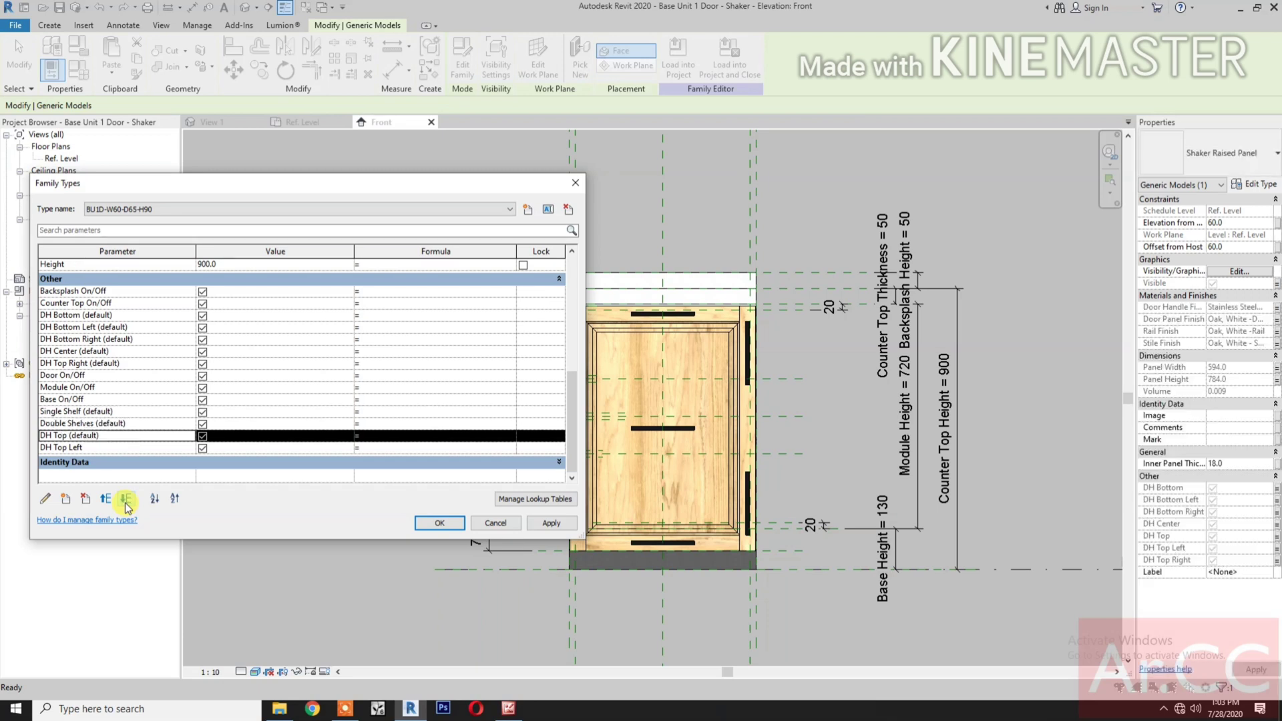
- Move the DH Top Right parameter down to the end of the Other group, directly below DH Top Left
left_click(124, 363)
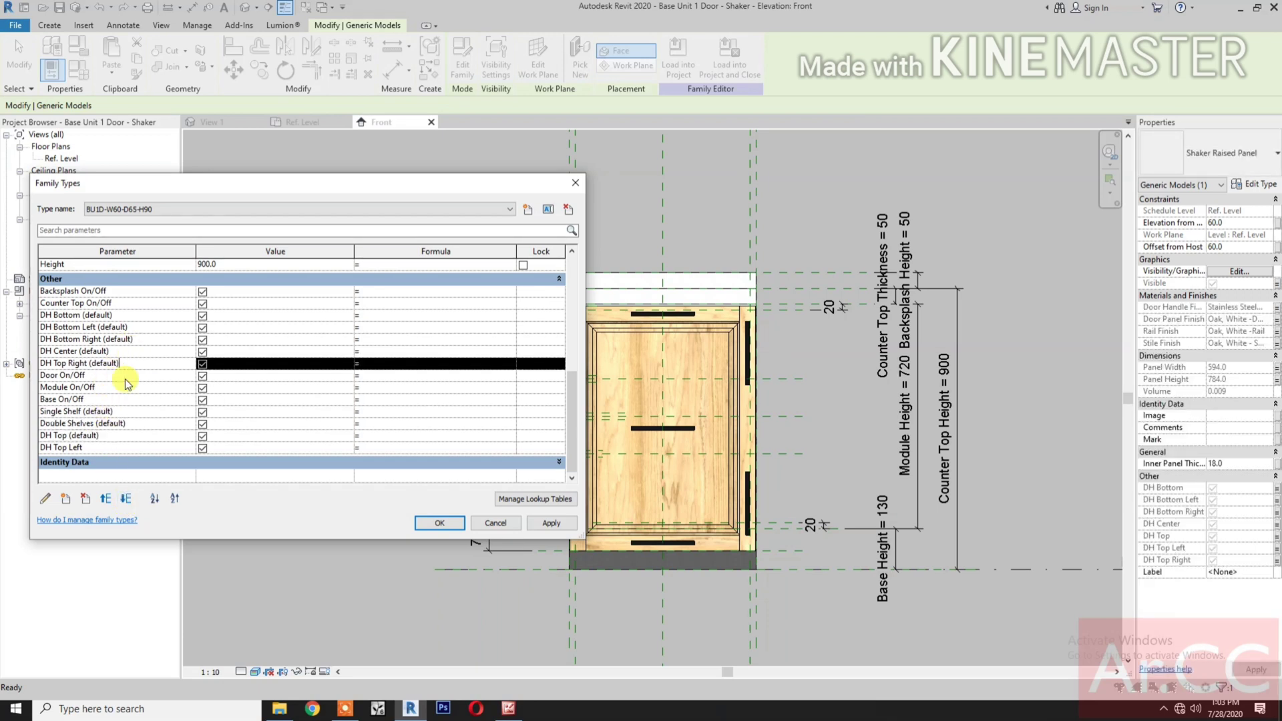
left_click(126, 499)
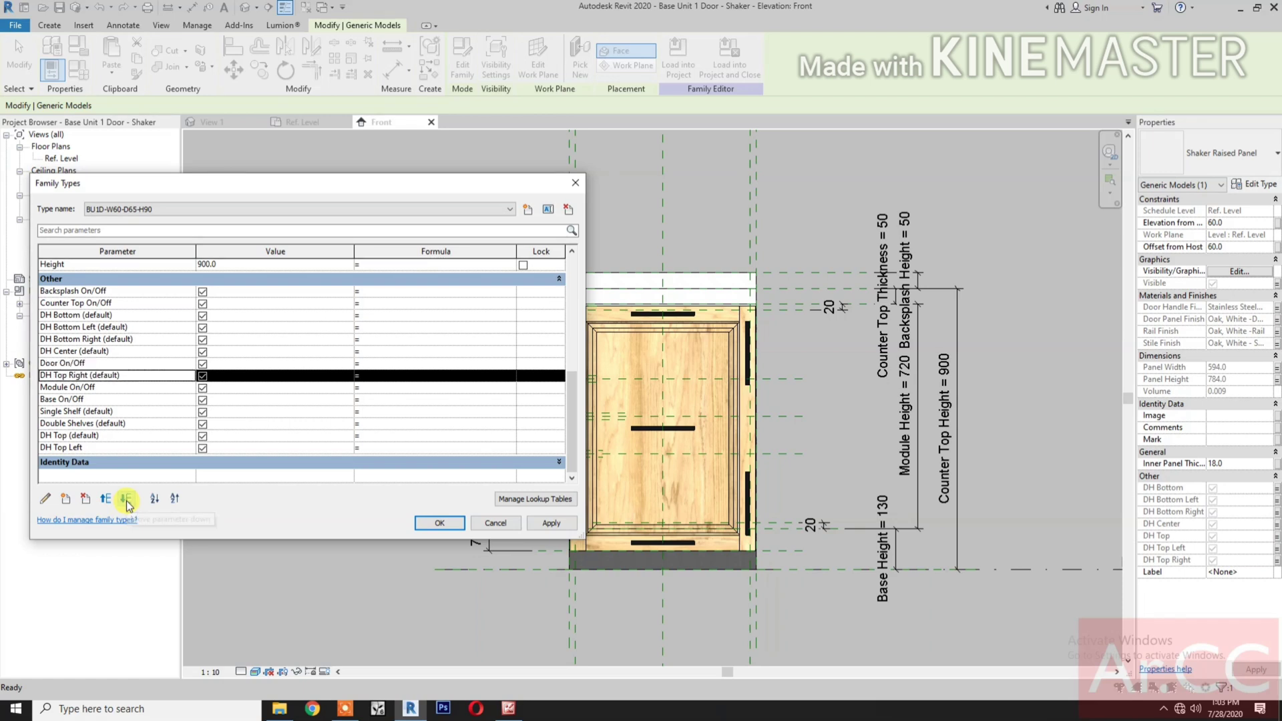
left_click(126, 498)
left_click(126, 499)
left_click(126, 499)
left_click(127, 499)
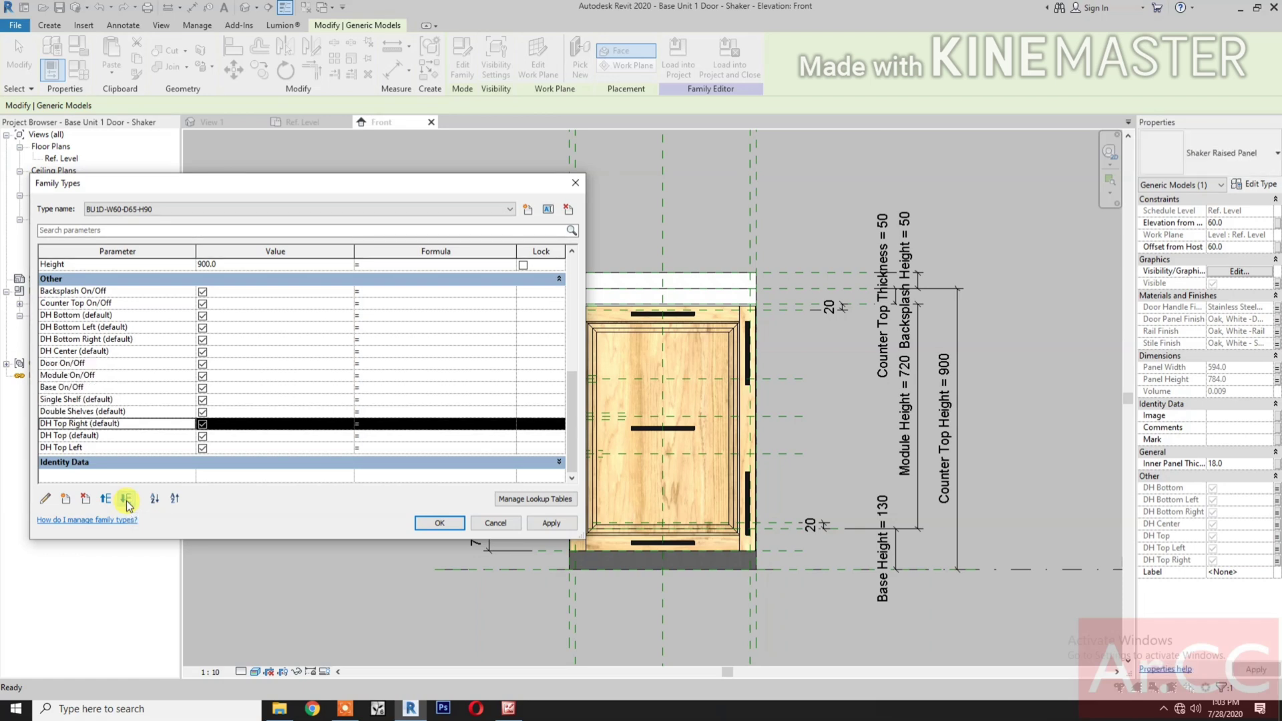
left_click(126, 499)
left_click(126, 498)
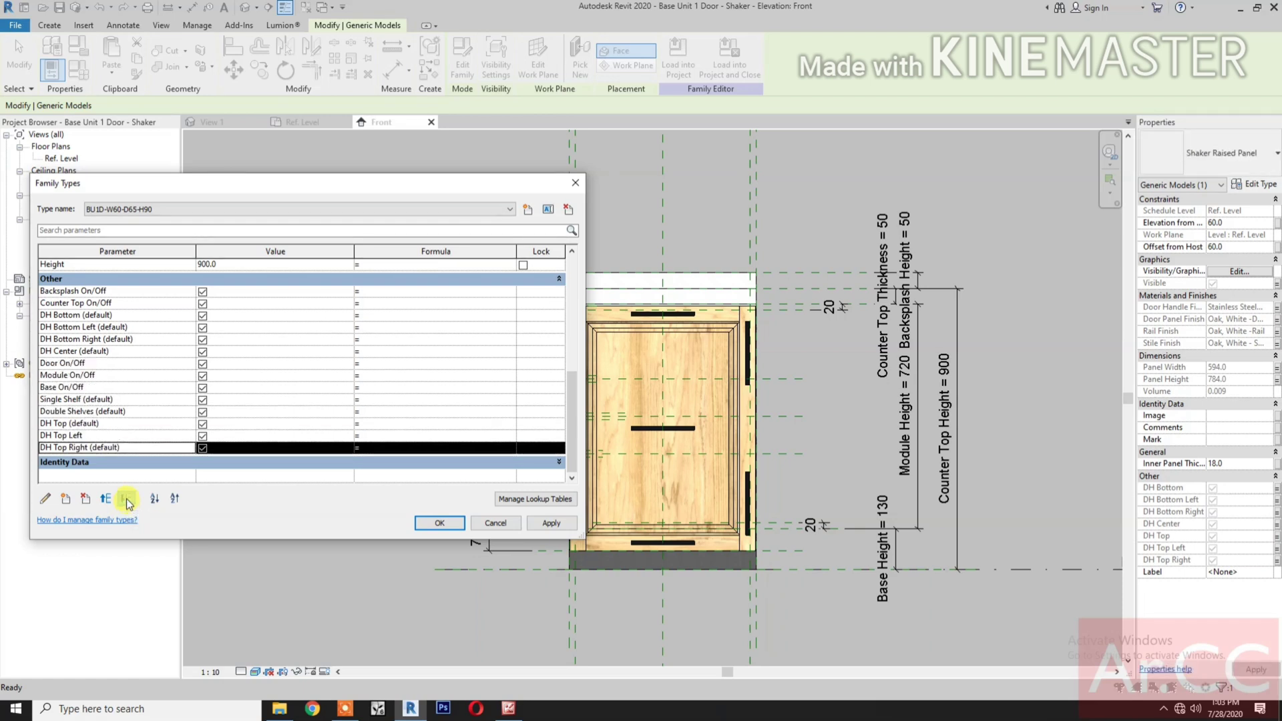
- Move the DH Center parameter down to the end of the Other group, directly below DH Top Right
left_click(110, 351)
left_click(126, 501)
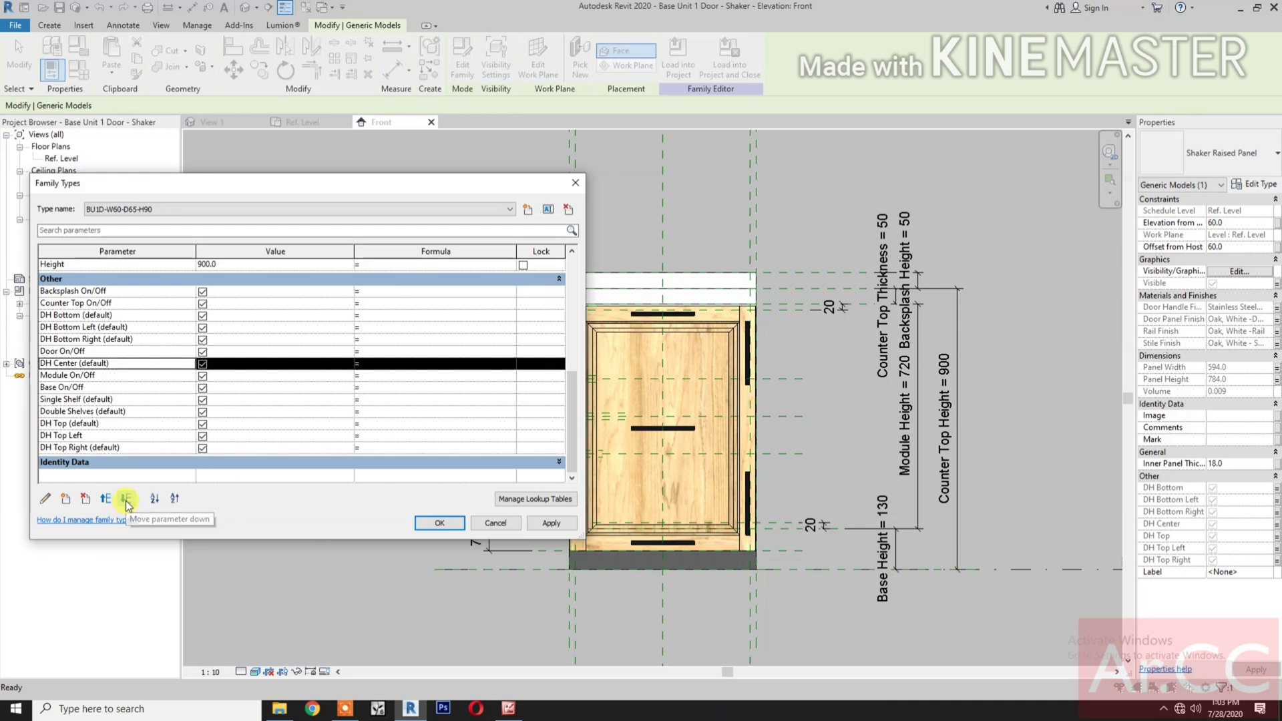
left_click(126, 501)
left_click(126, 500)
left_click(127, 501)
left_click(126, 501)
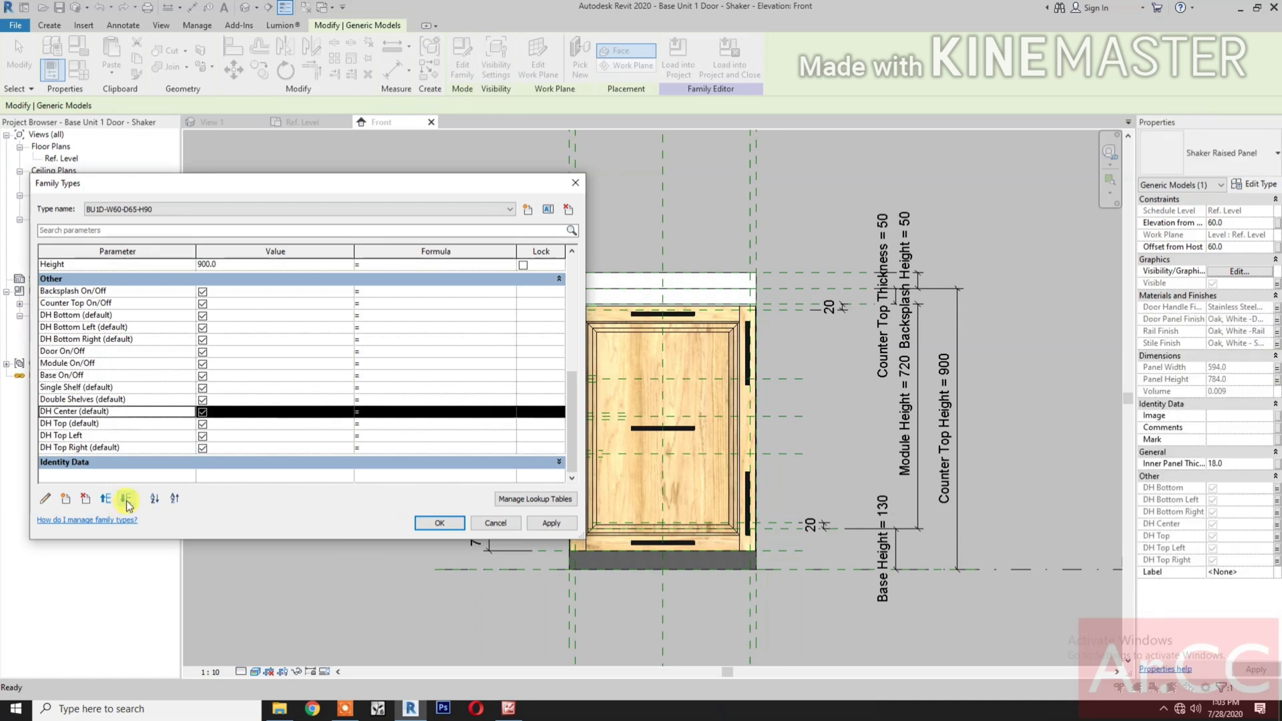
left_click(126, 500)
left_click(126, 501)
left_click(127, 501)
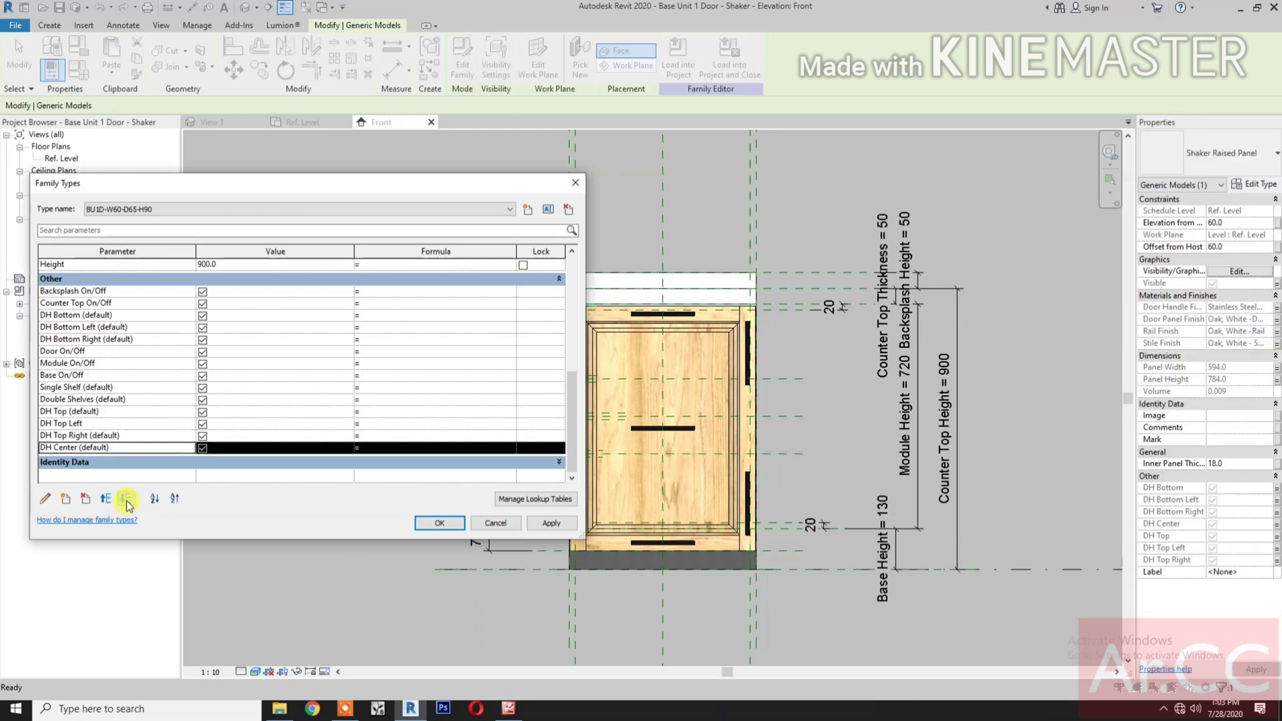
- Move the DH Bottom parameter down to the end of the Other group, directly below DH Center
left_click(136, 315)
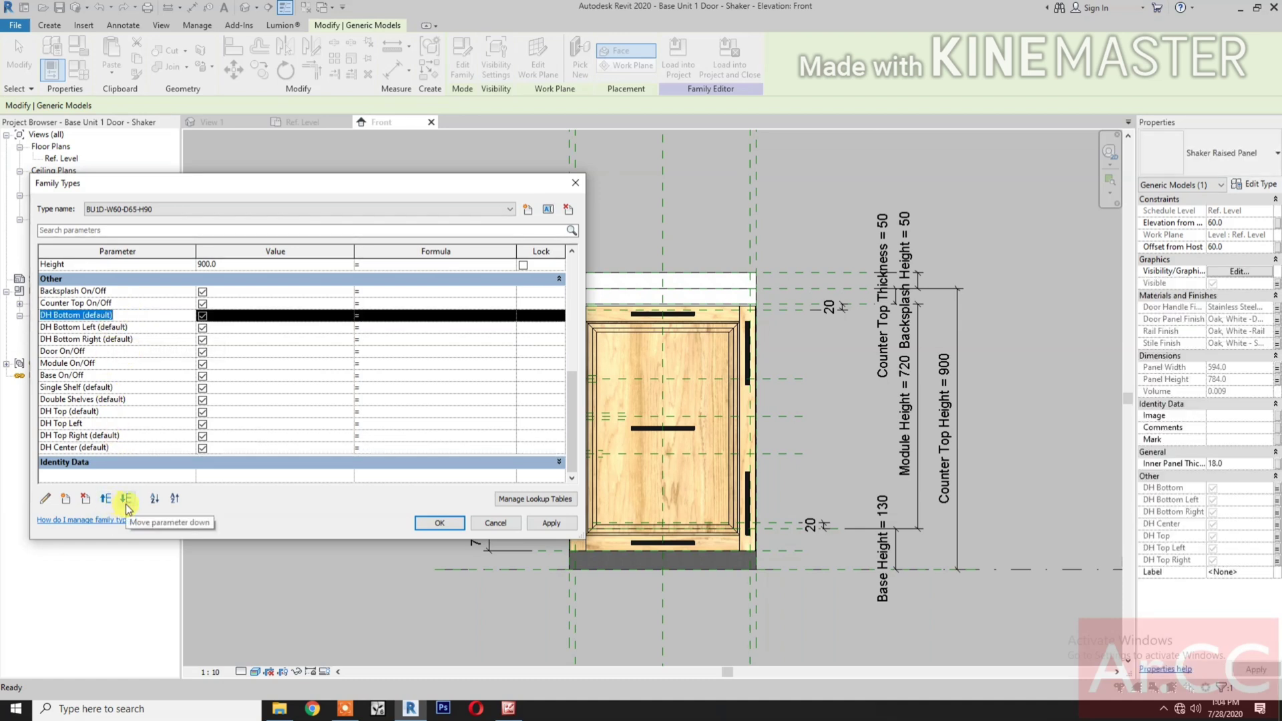
left_click(126, 505)
left_click(127, 500)
left_click(127, 500)
left_click(127, 499)
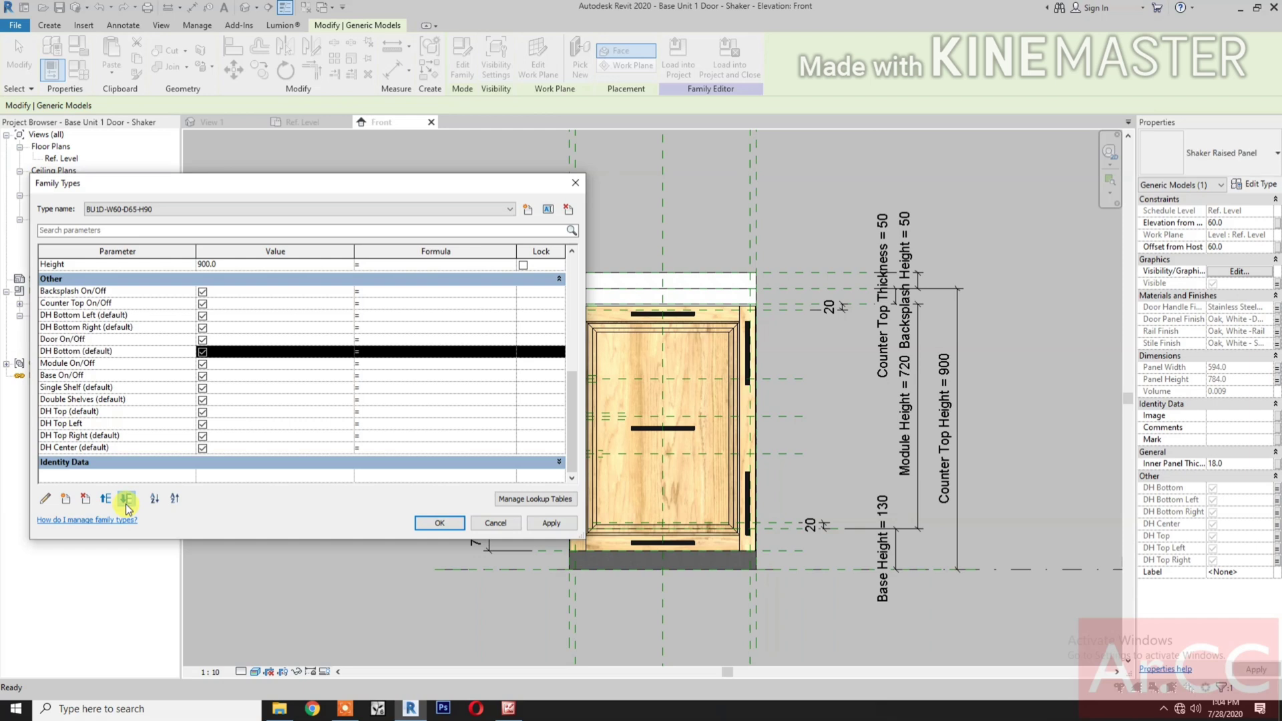
left_click(127, 499)
left_click(127, 499)
left_click(127, 500)
left_click(127, 500)
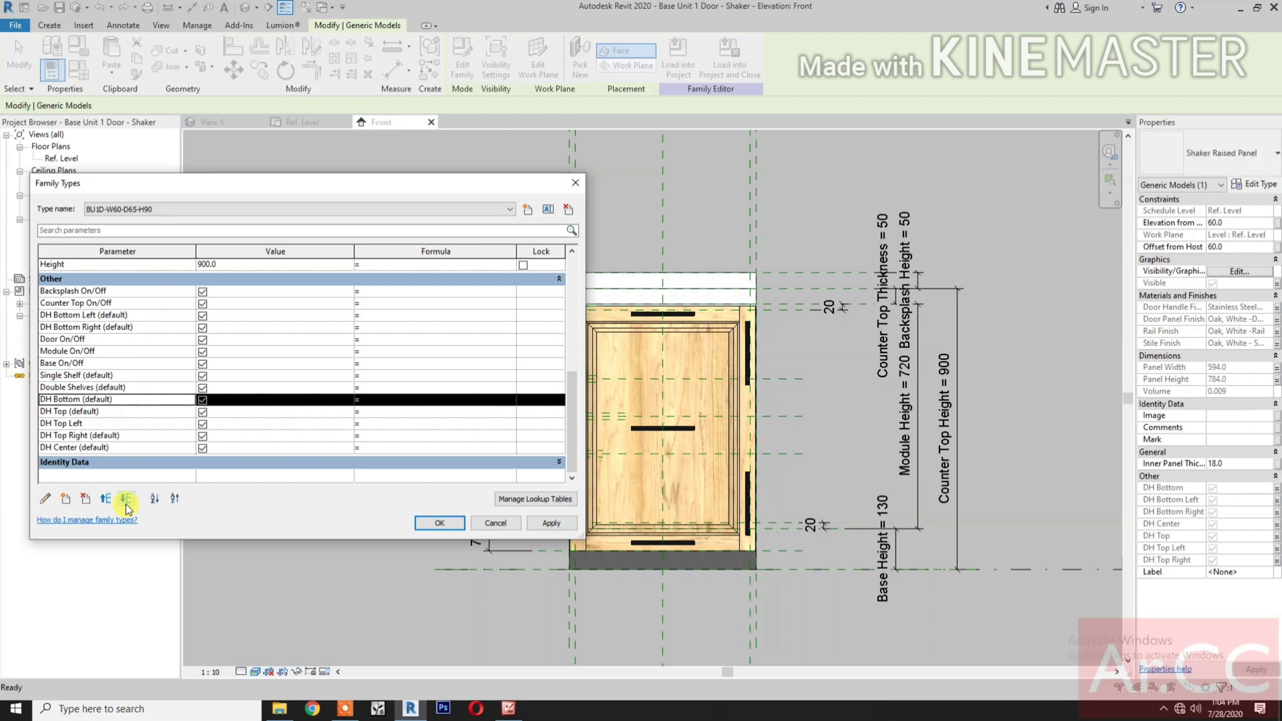
left_click(127, 500)
left_click(127, 501)
left_click(127, 500)
left_click(127, 500)
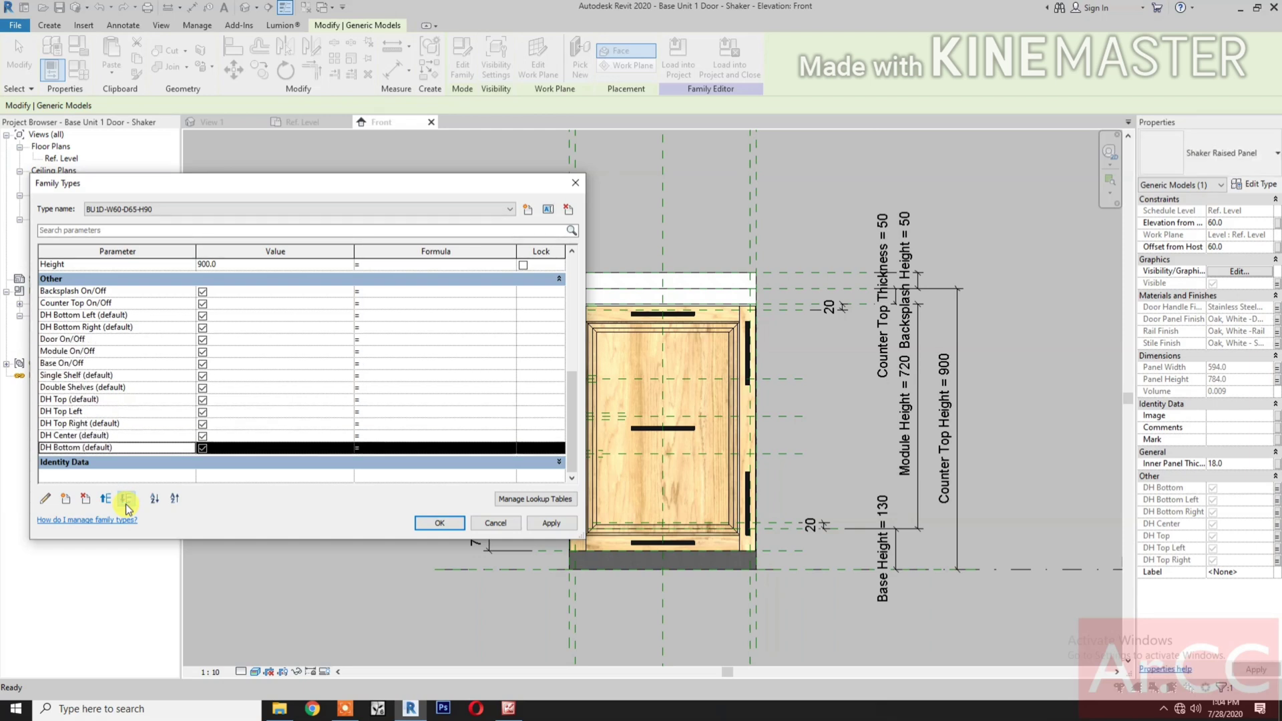
- Move the DH Bottom Left parameter down to the end of the Other group, directly below DH Bottom
left_click(127, 314)
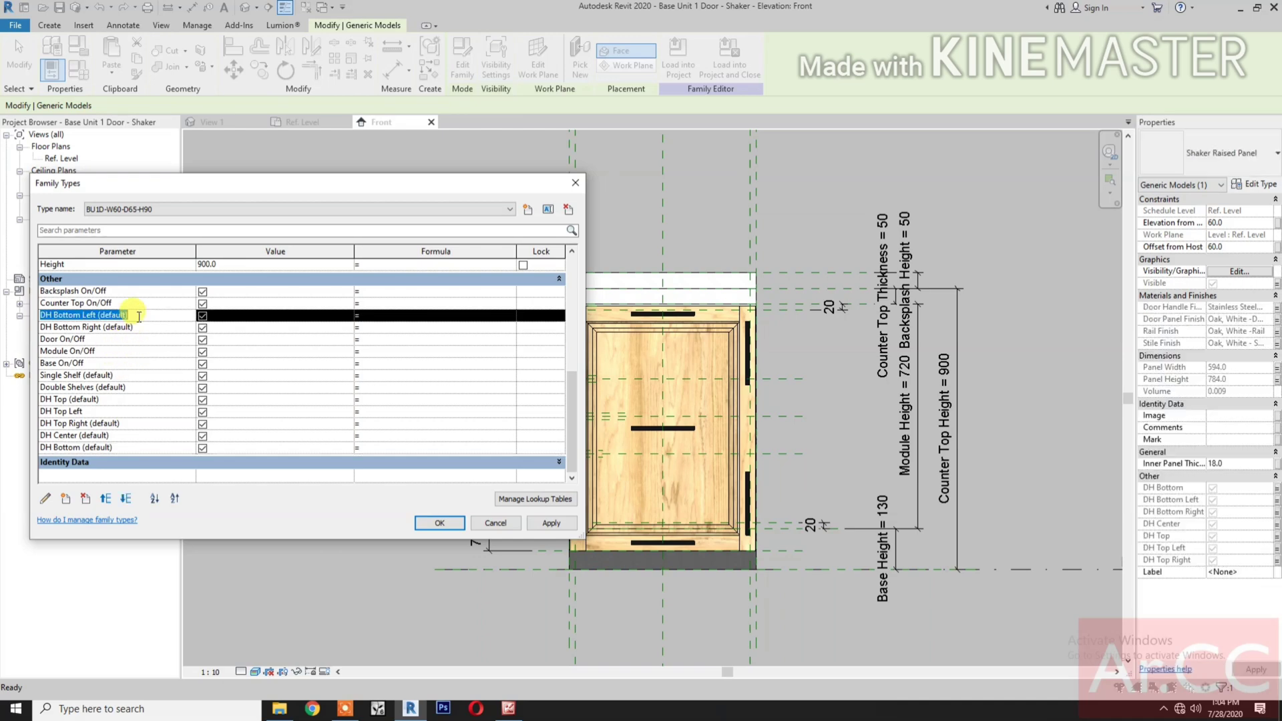
left_click(125, 500)
left_click(126, 500)
left_click(125, 500)
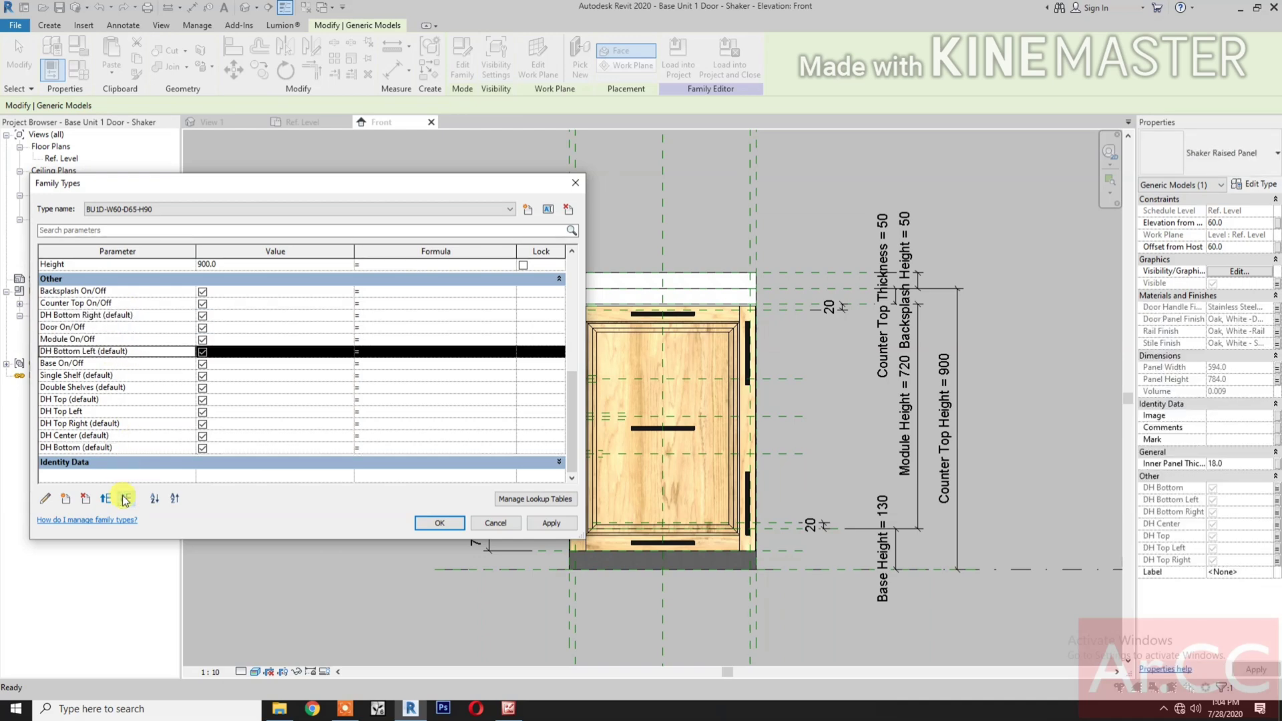
left_click(126, 500)
left_click(126, 500)
left_click(125, 500)
left_click(125, 500)
left_click(125, 500)
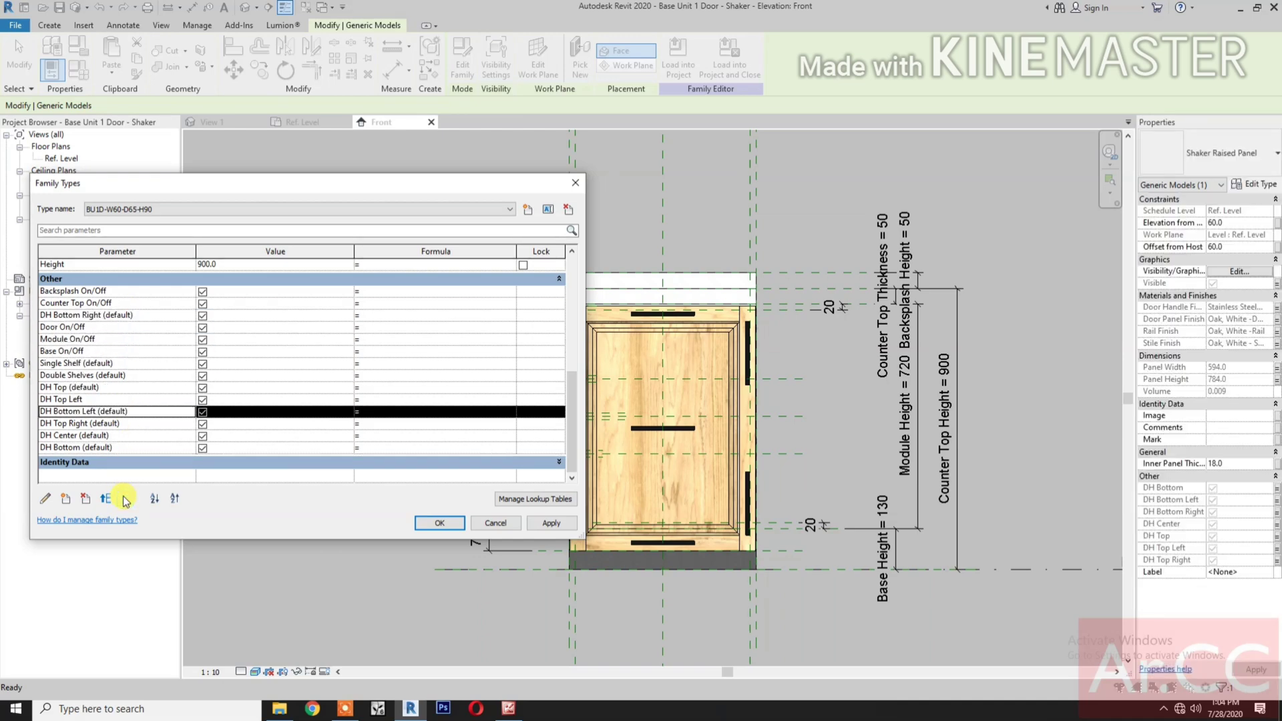
left_click(125, 500)
left_click(126, 499)
left_click(125, 500)
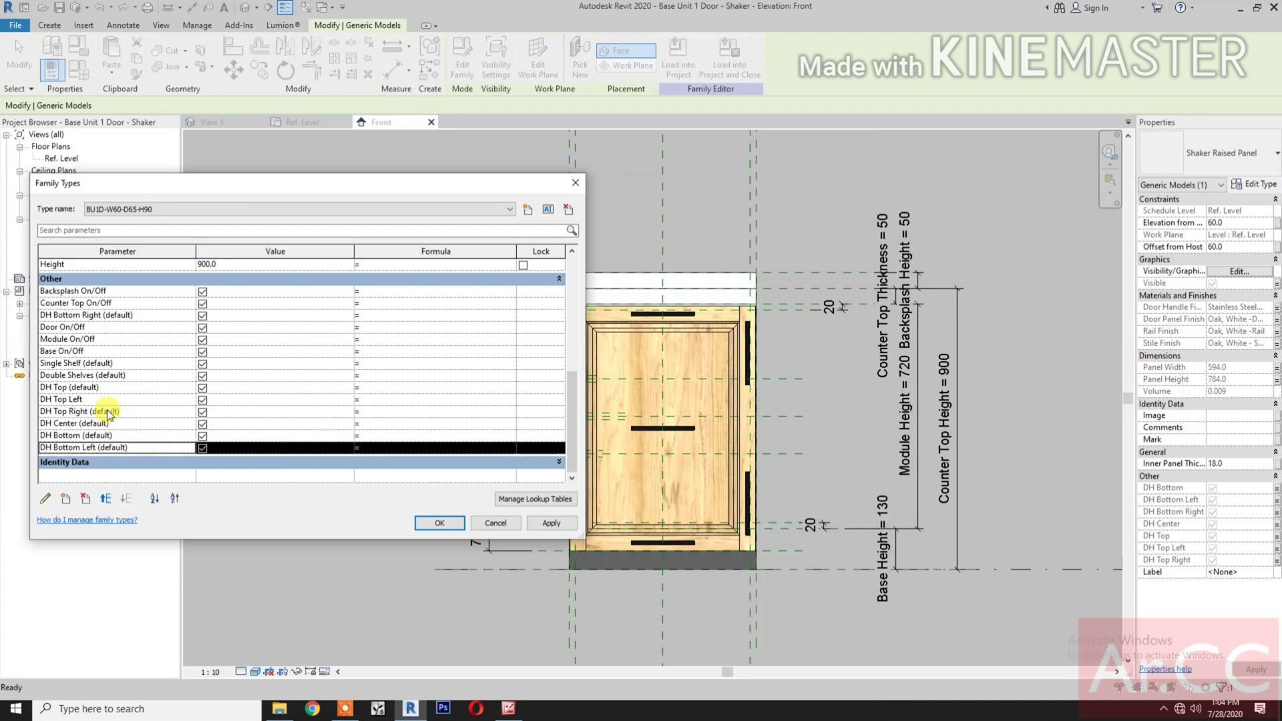
- Move the DH Bottom Right parameter down to the end of the Other group, directly below DH Bottom Left
left_click(107, 339)
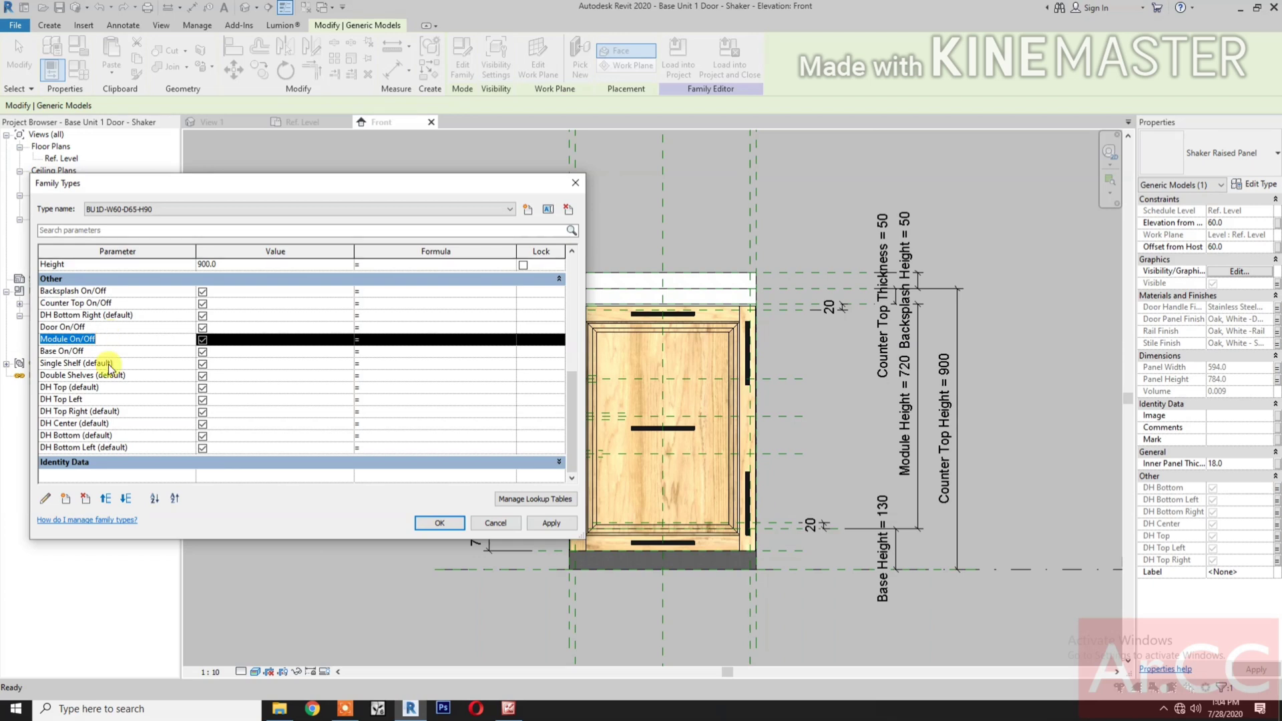
left_click(107, 314)
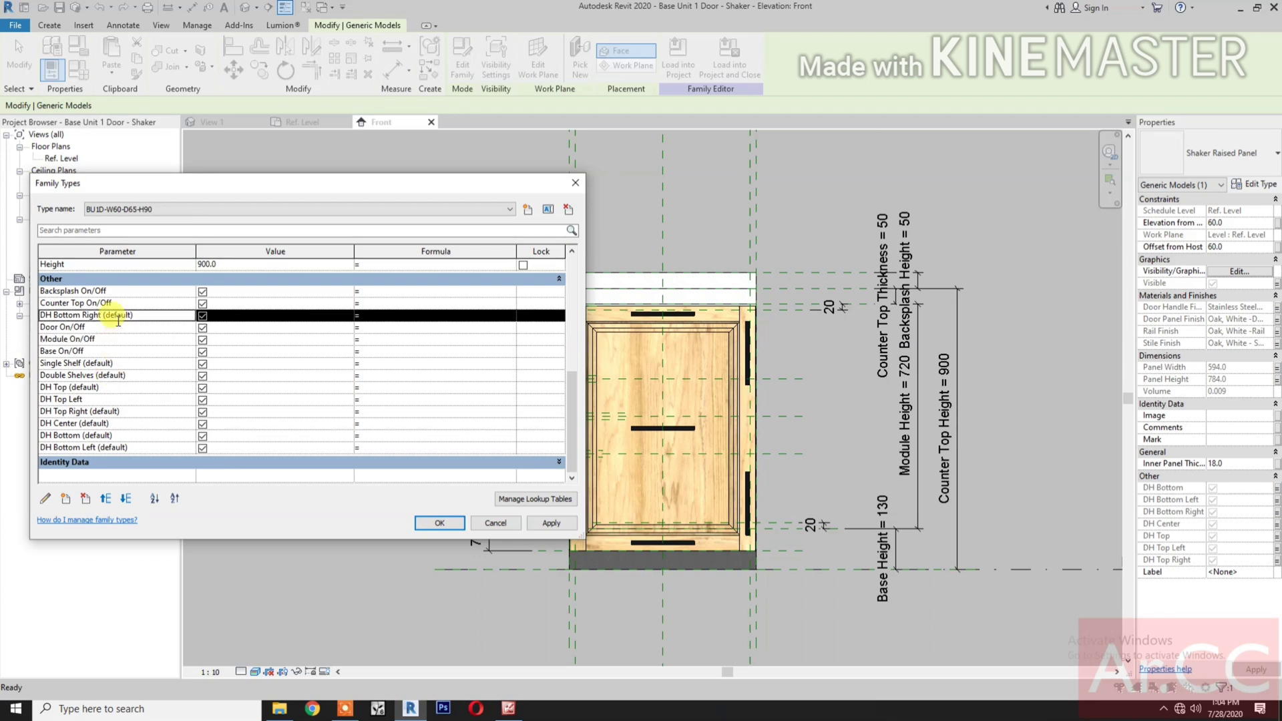
left_click(125, 502)
left_click(125, 502)
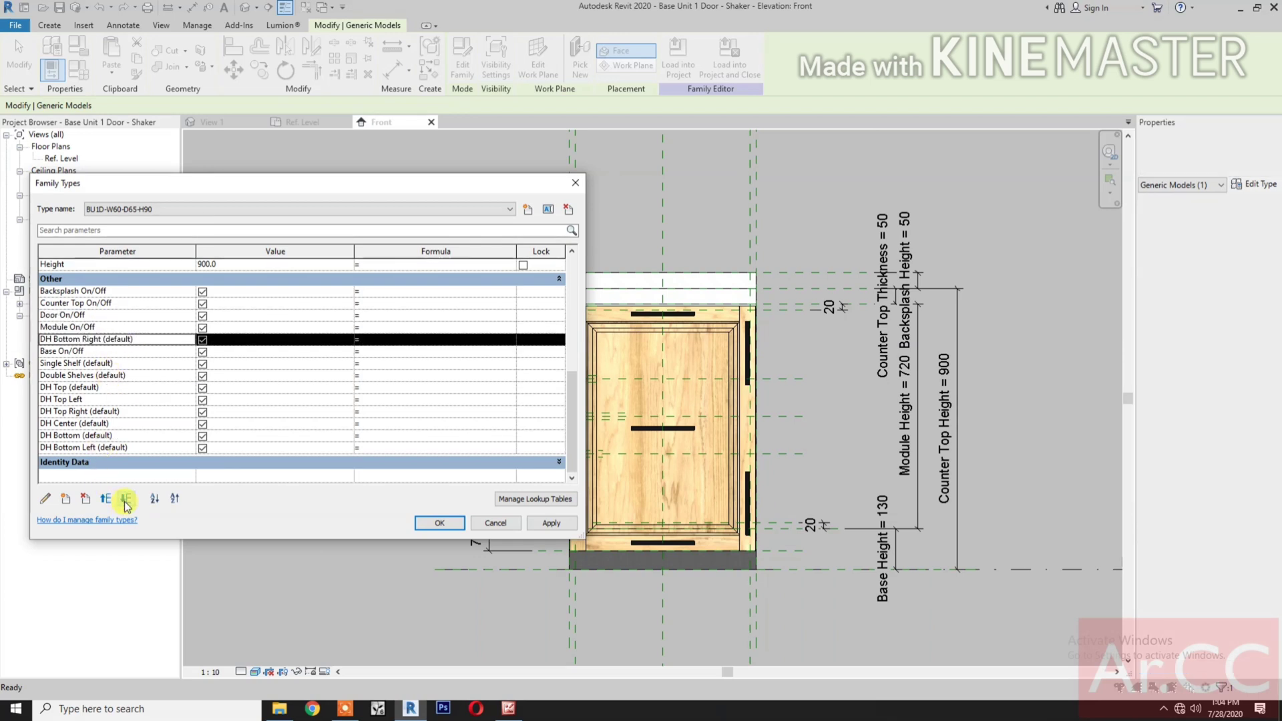
left_click(125, 502)
left_click(125, 502)
left_click(125, 502)
left_click(124, 502)
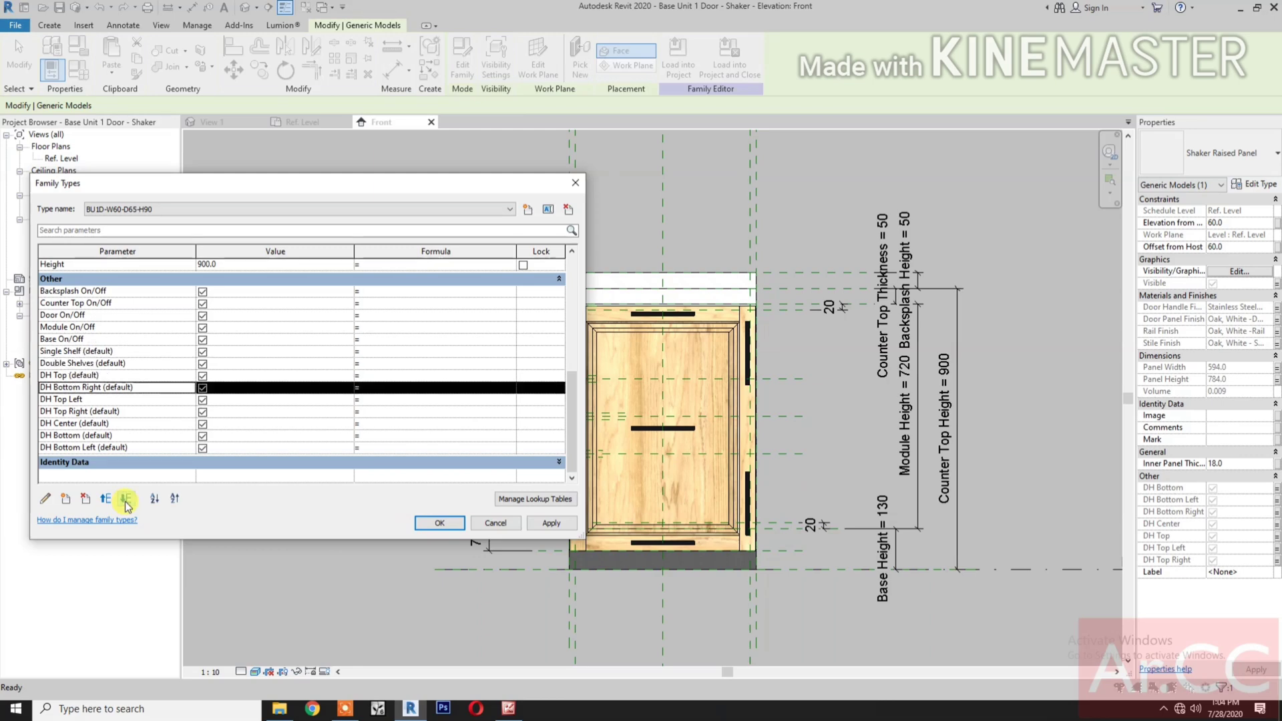
left_click(125, 502)
left_click(125, 502)
left_click(125, 502)
left_click(125, 502)
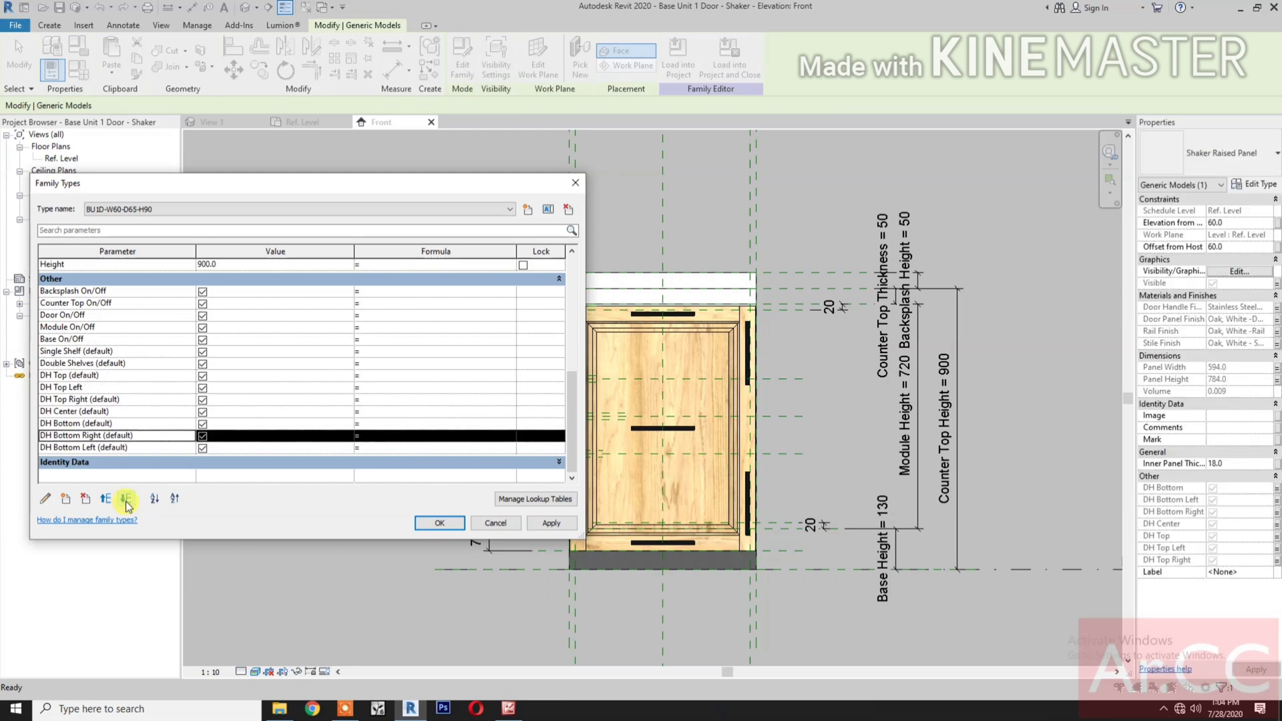
left_click(125, 502)
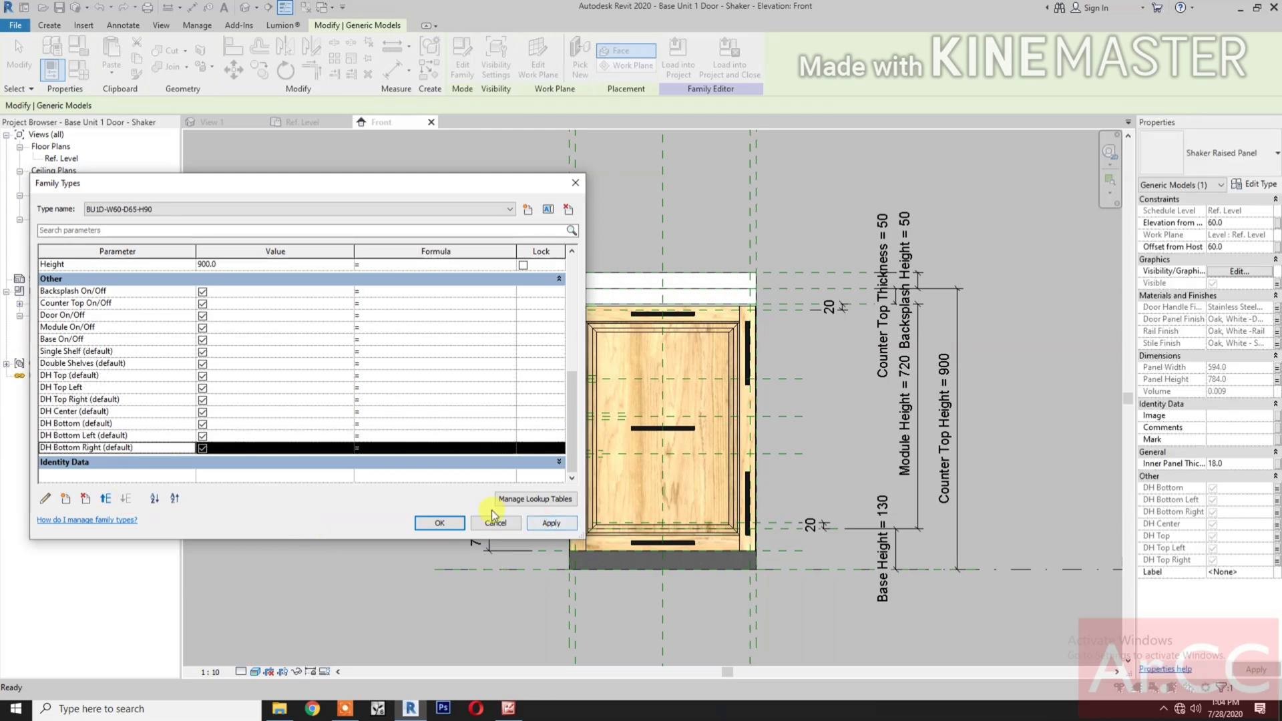
- Turn off all seven DH handle position parameters and Double Shelves, and apply the changes to the family type
left_click(203, 448)
left_click(202, 436)
left_click(202, 424)
left_click(202, 411)
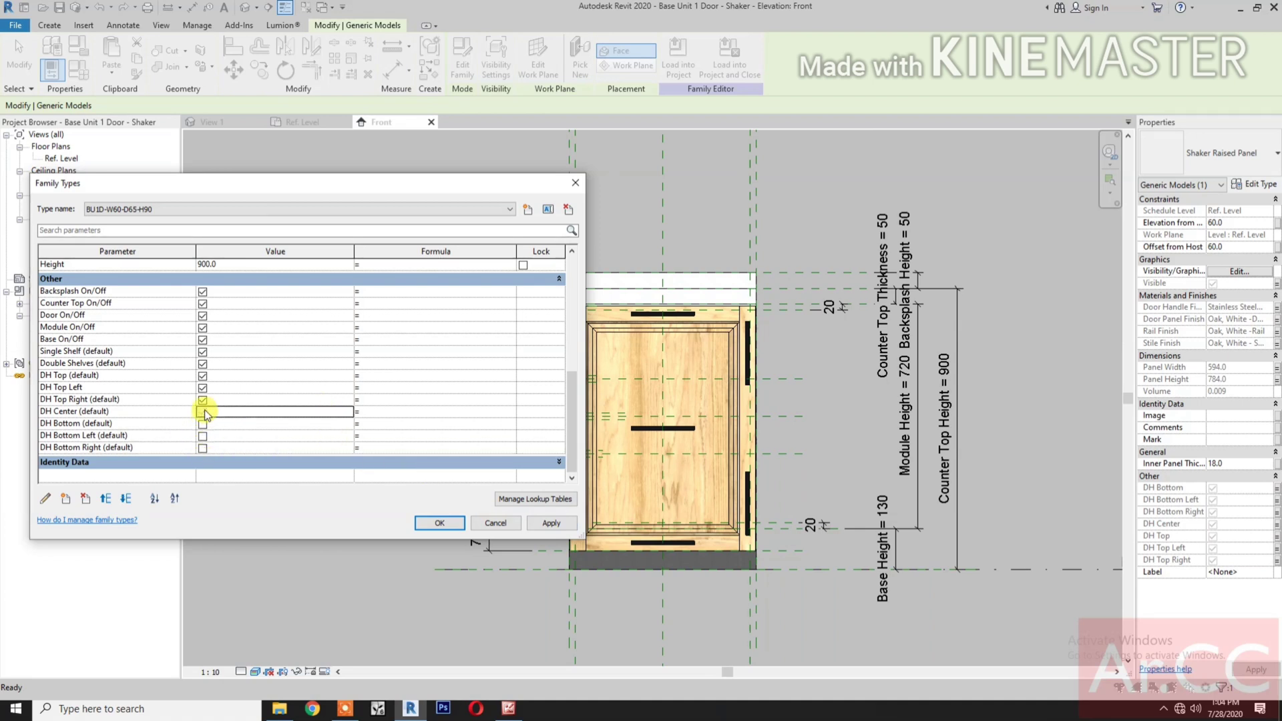
left_click(202, 400)
left_click(202, 388)
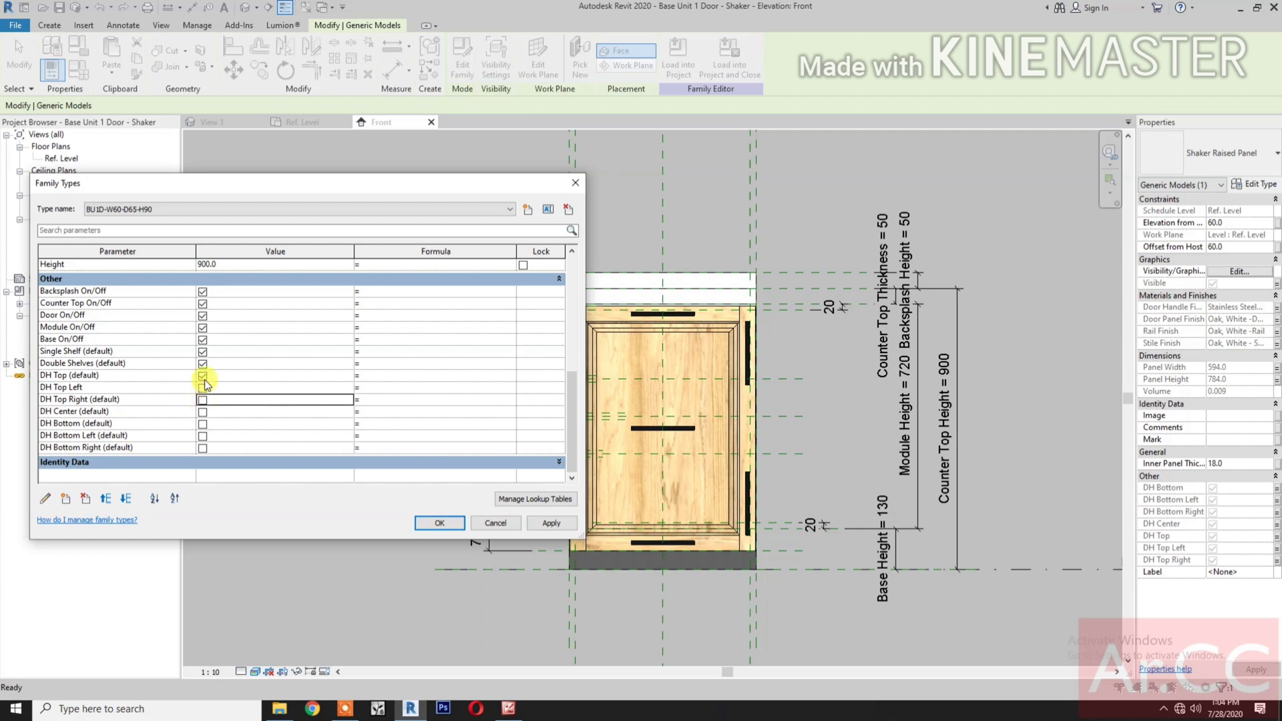
left_click(202, 375)
left_click(203, 364)
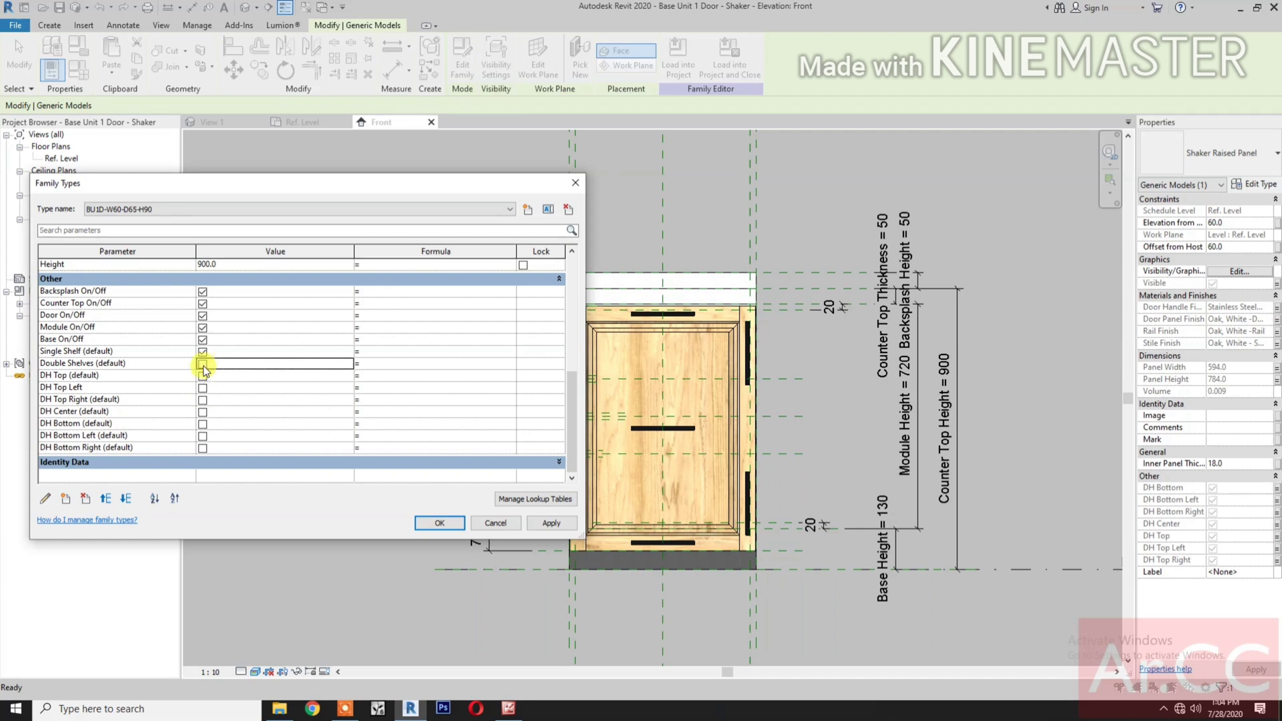
left_click(551, 523)
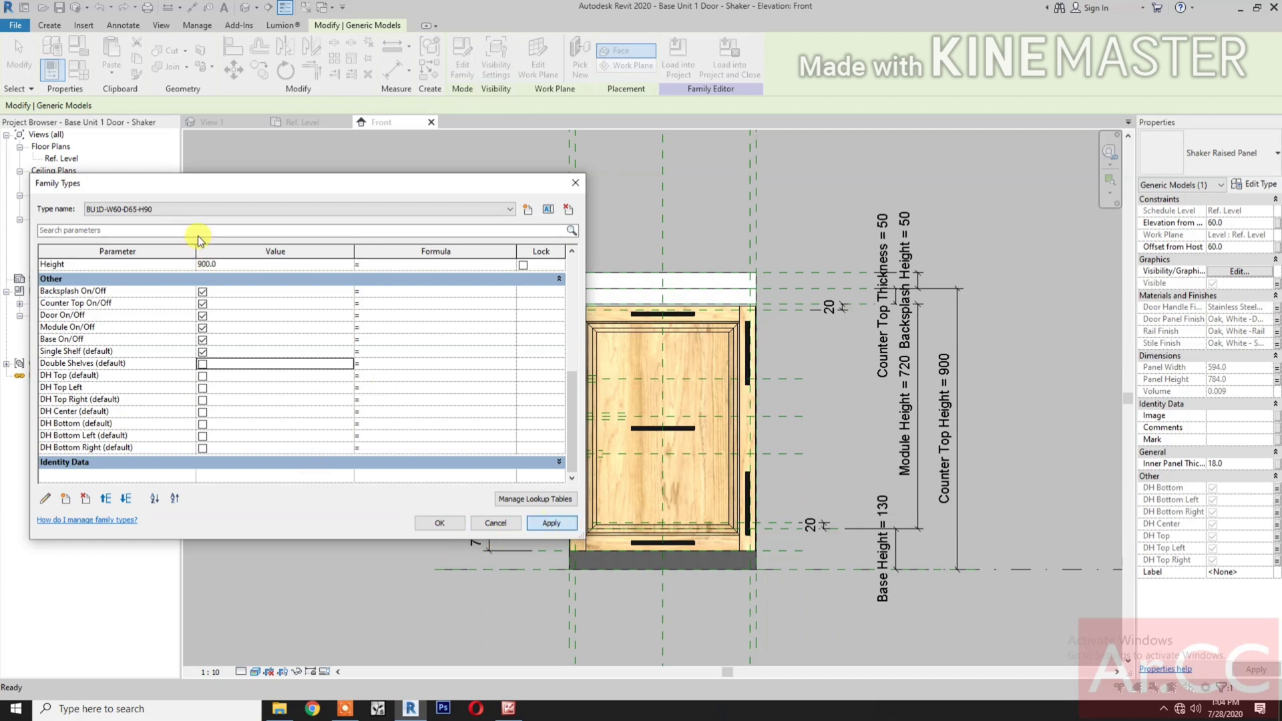
- Turn on only the DH Top Left handle for the BU1D-W60-D65-H90 type, apply it and finish editing the family types
left_click(201, 211)
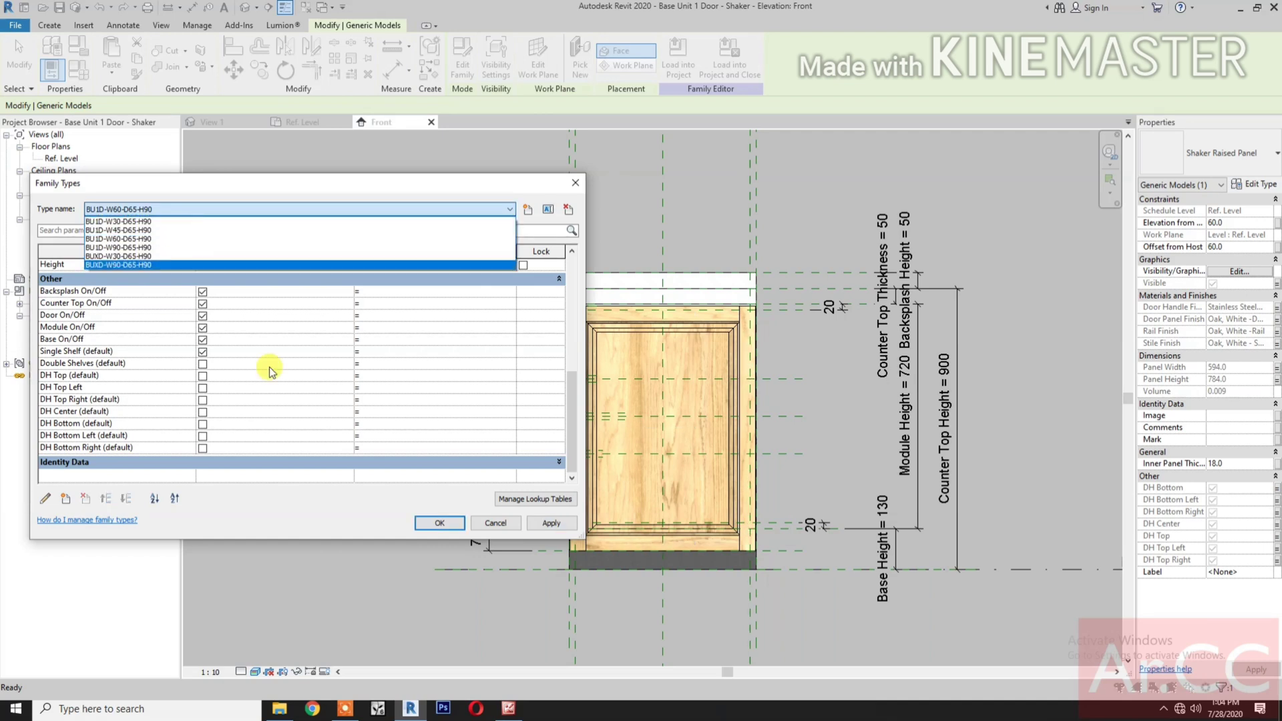
left_click(234, 385)
left_click(202, 389)
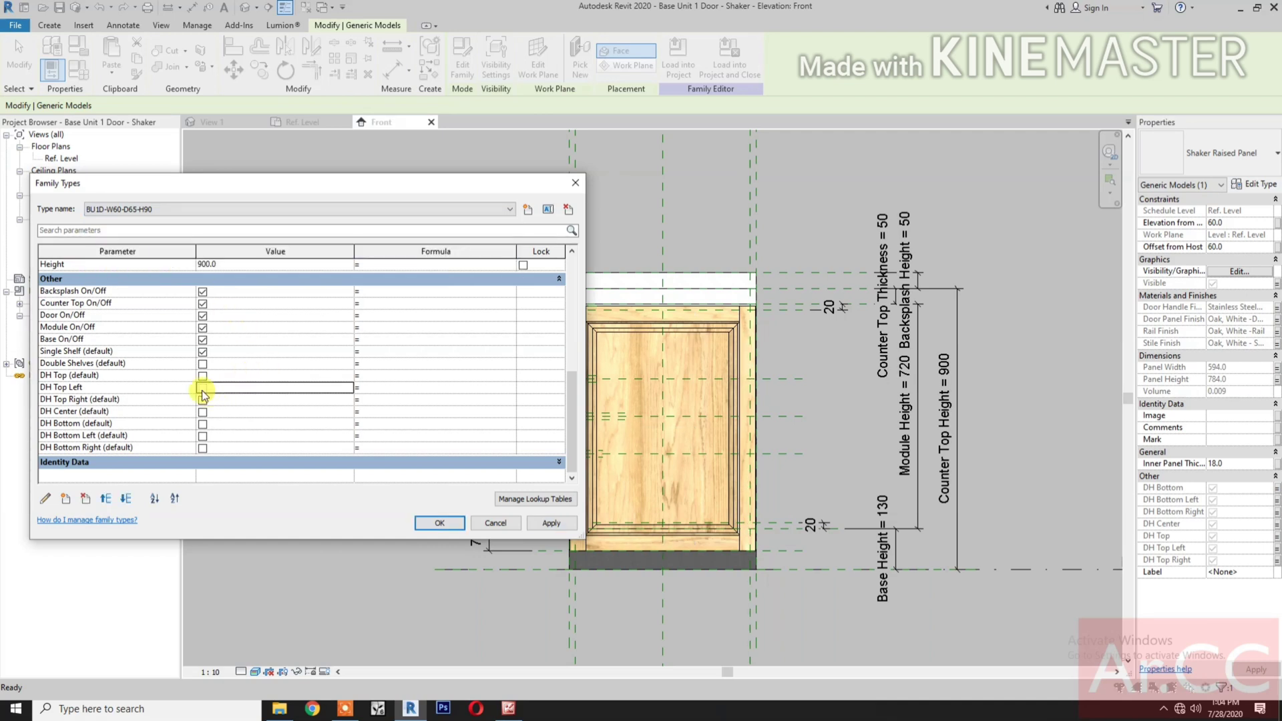
left_click(542, 527)
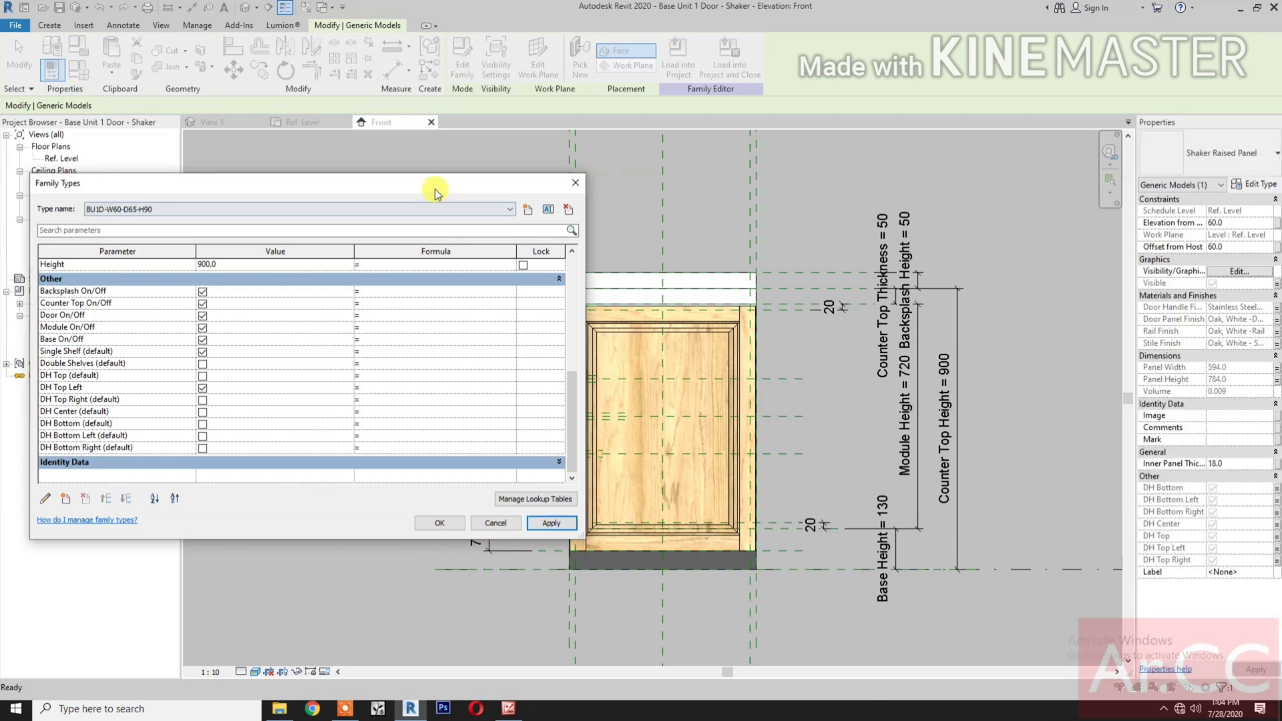
left_click_drag(444, 188, 449, 221)
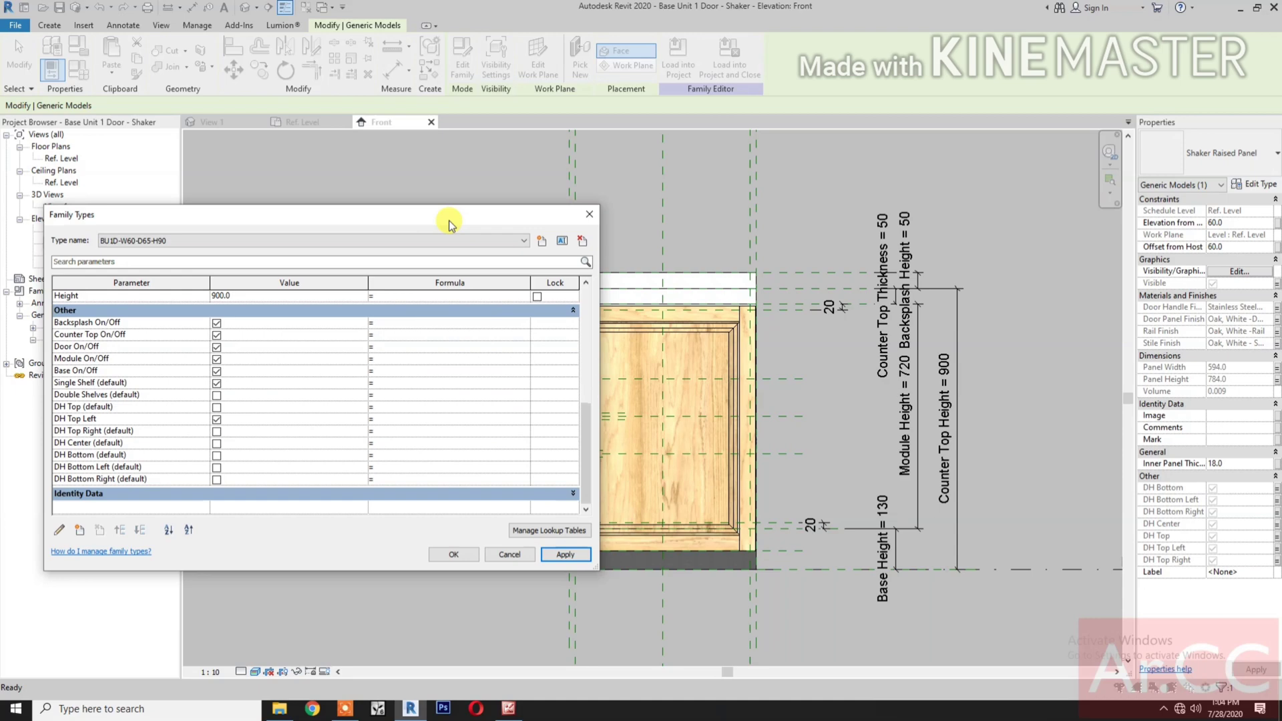
left_click(243, 240)
left_click(242, 239)
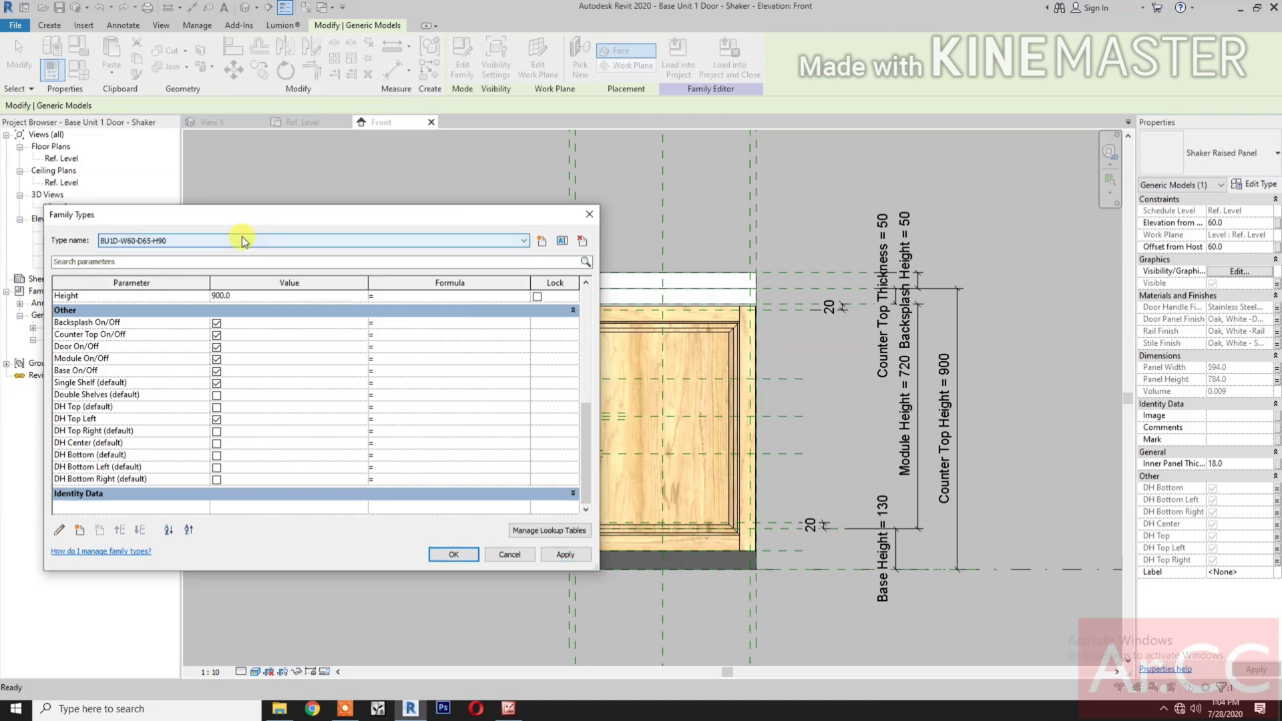
left_click(446, 557)
left_click(422, 573)
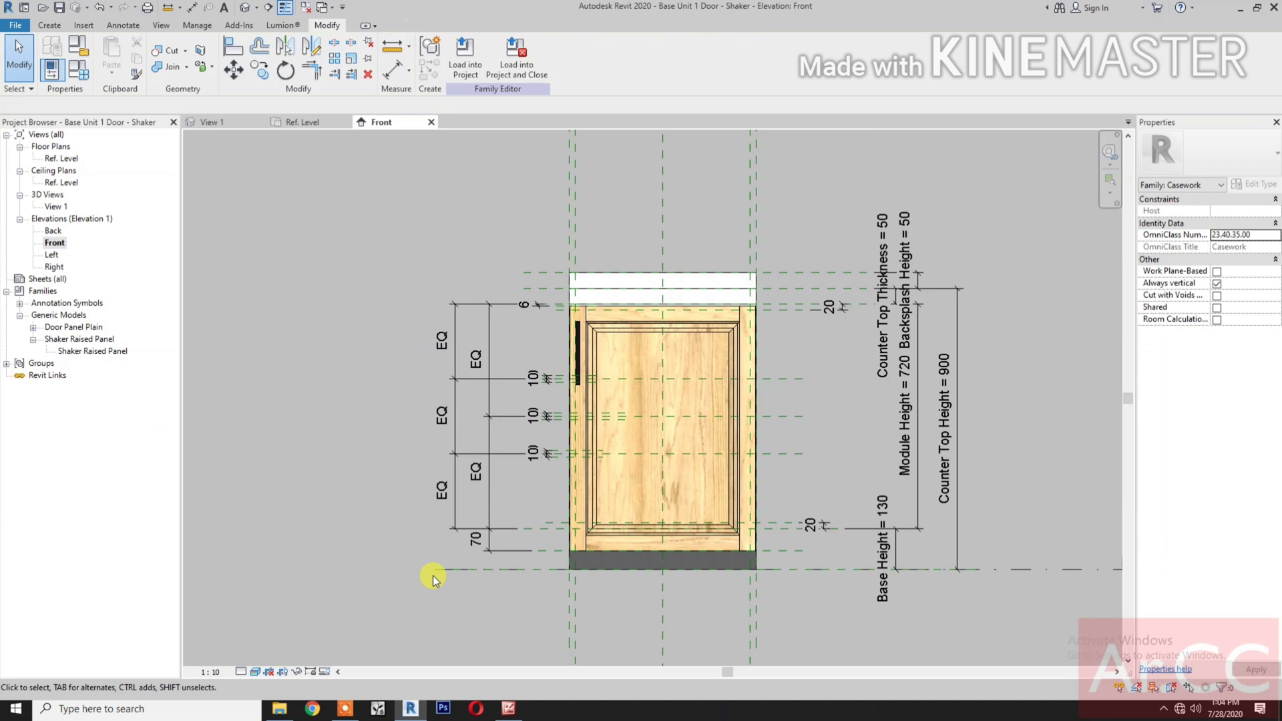
- In the Ref. Level plan, align the back face of the shaker door panel to the Module Front Face reference plane
left_click(225, 126)
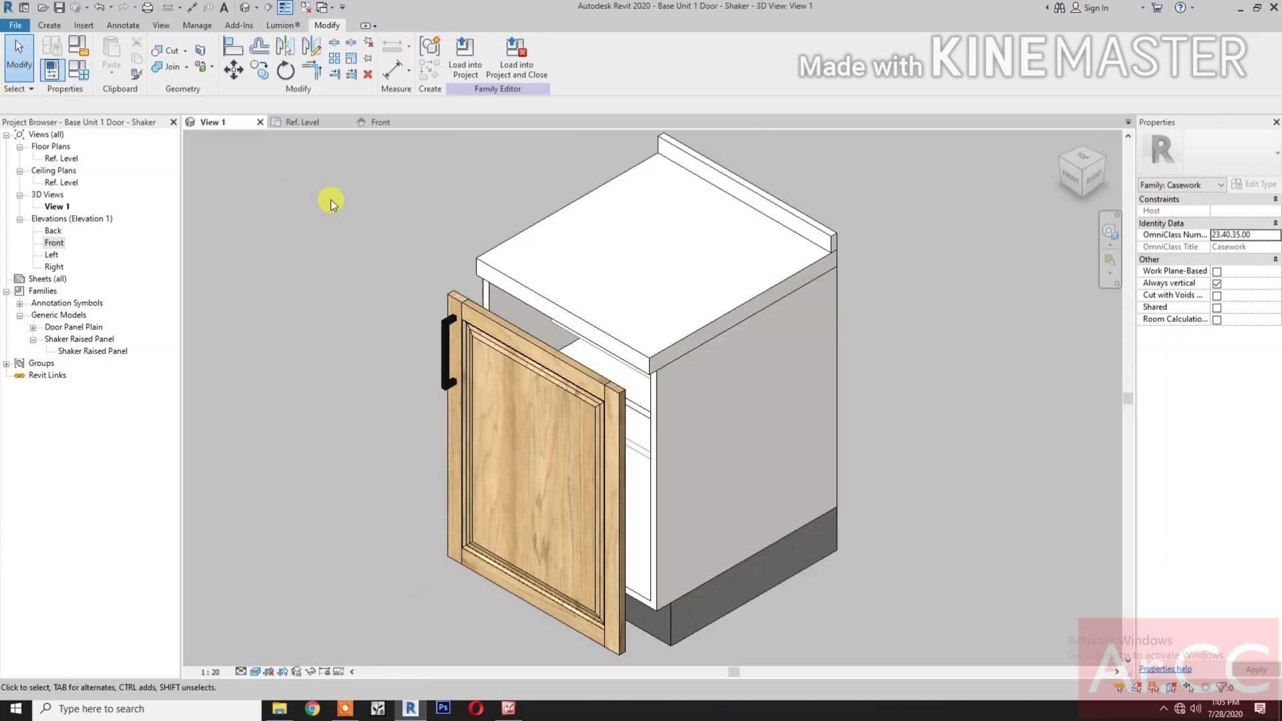
left_click(303, 123)
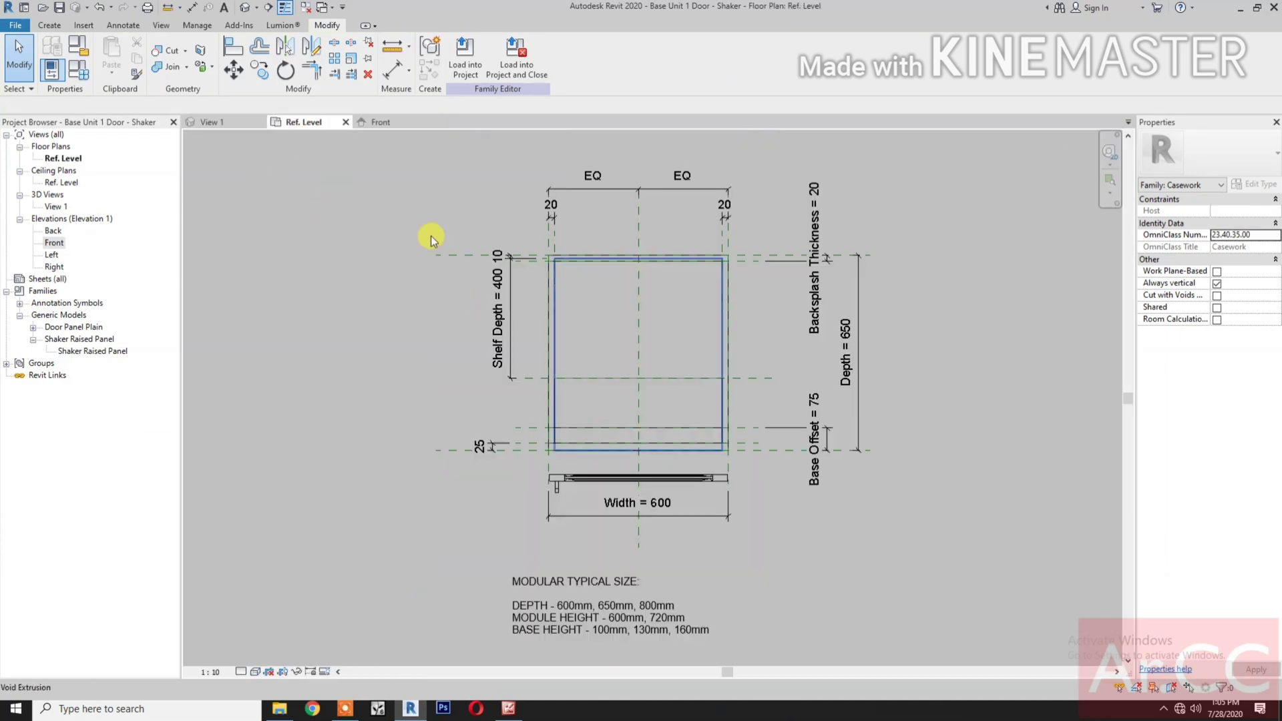
left_click(227, 48)
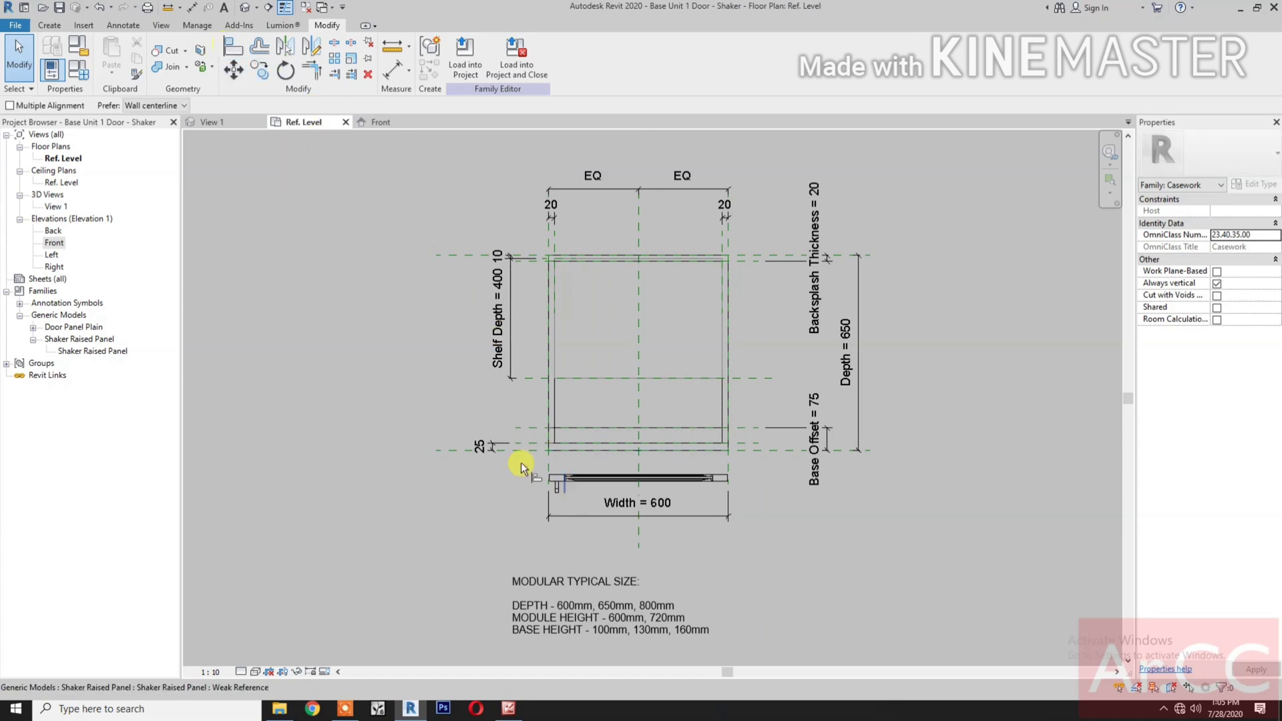
scroll(524, 454, "up", 2)
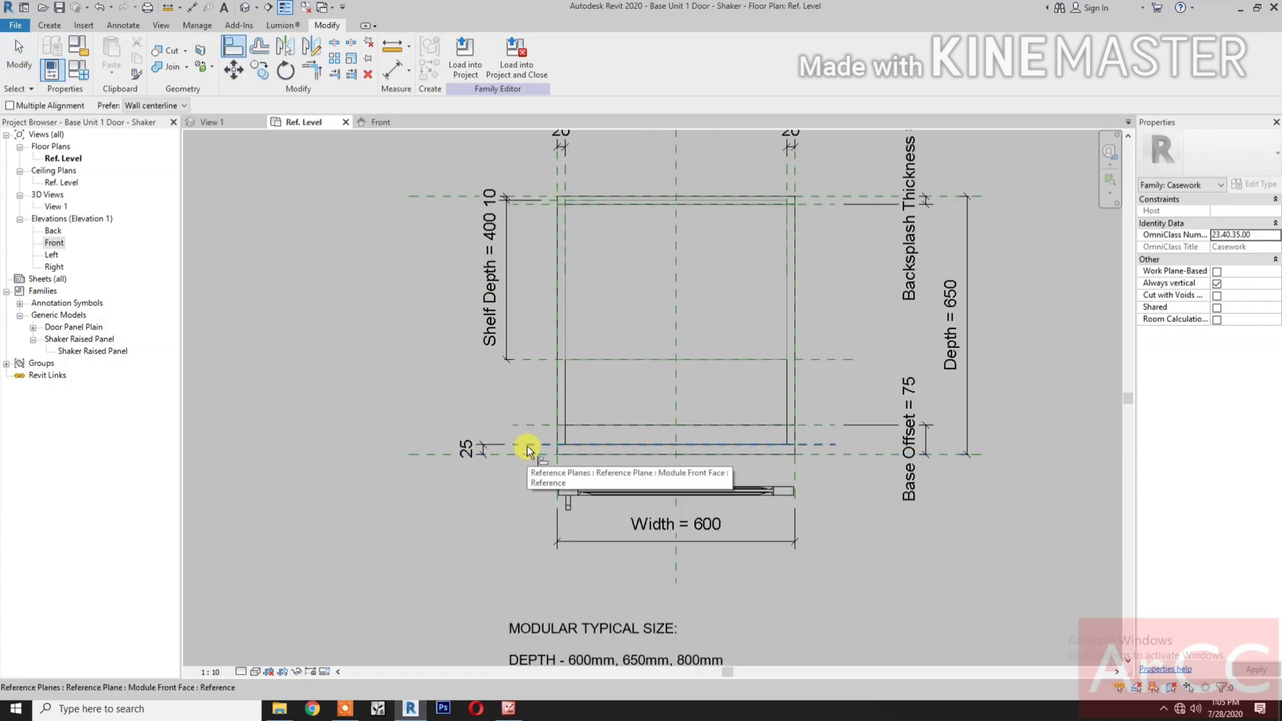
left_click(527, 446)
left_click(571, 486)
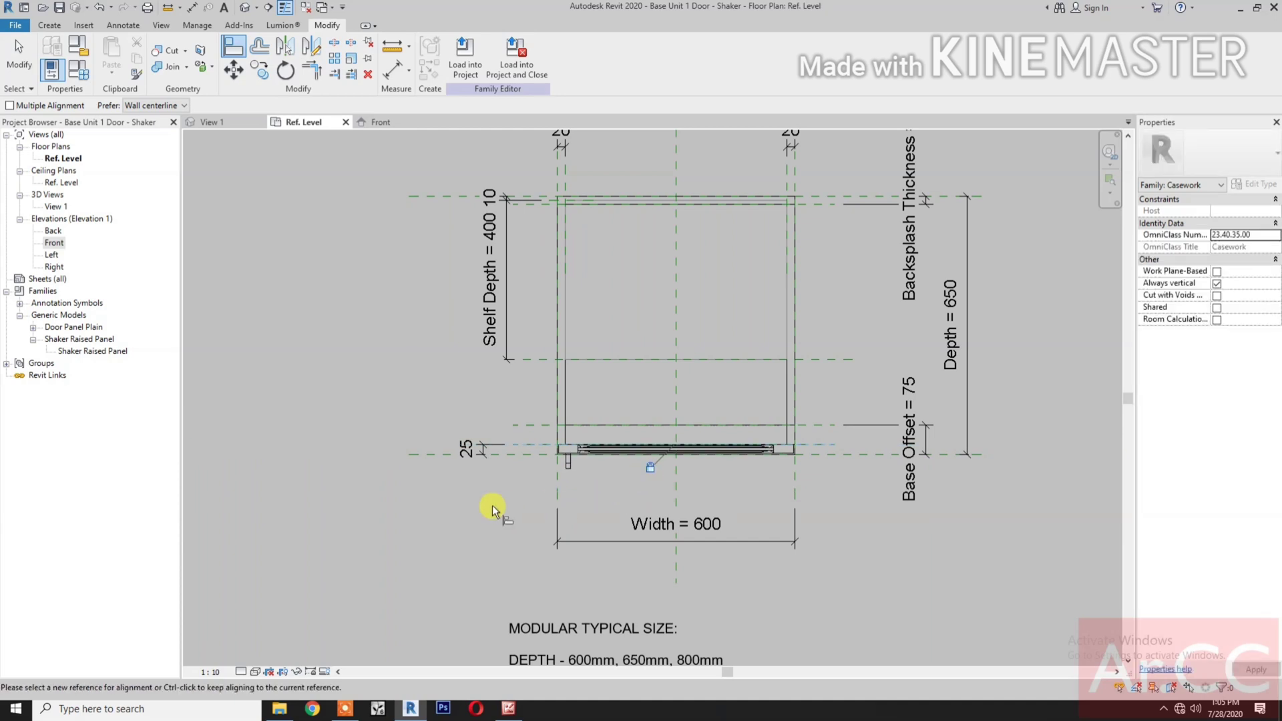
- Check the aligned door in the 3D view and select the shaker panel to inspect its properties
left_click(215, 122)
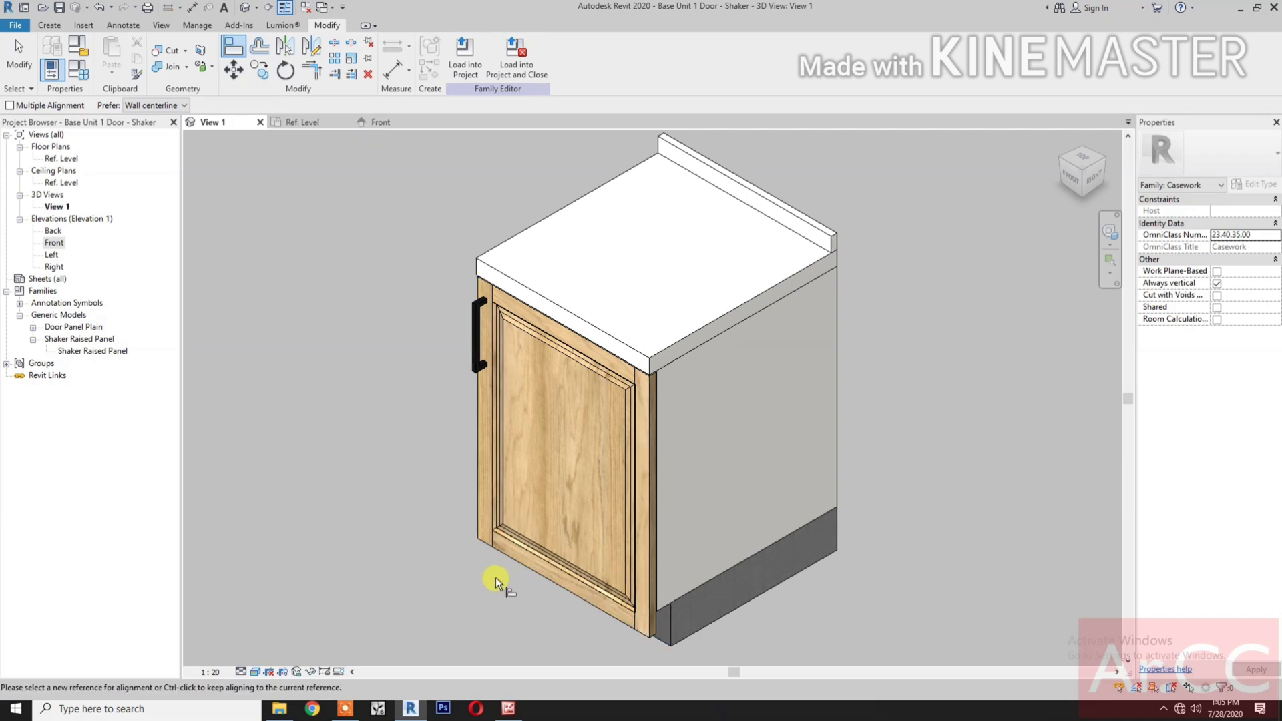
key("Escape")
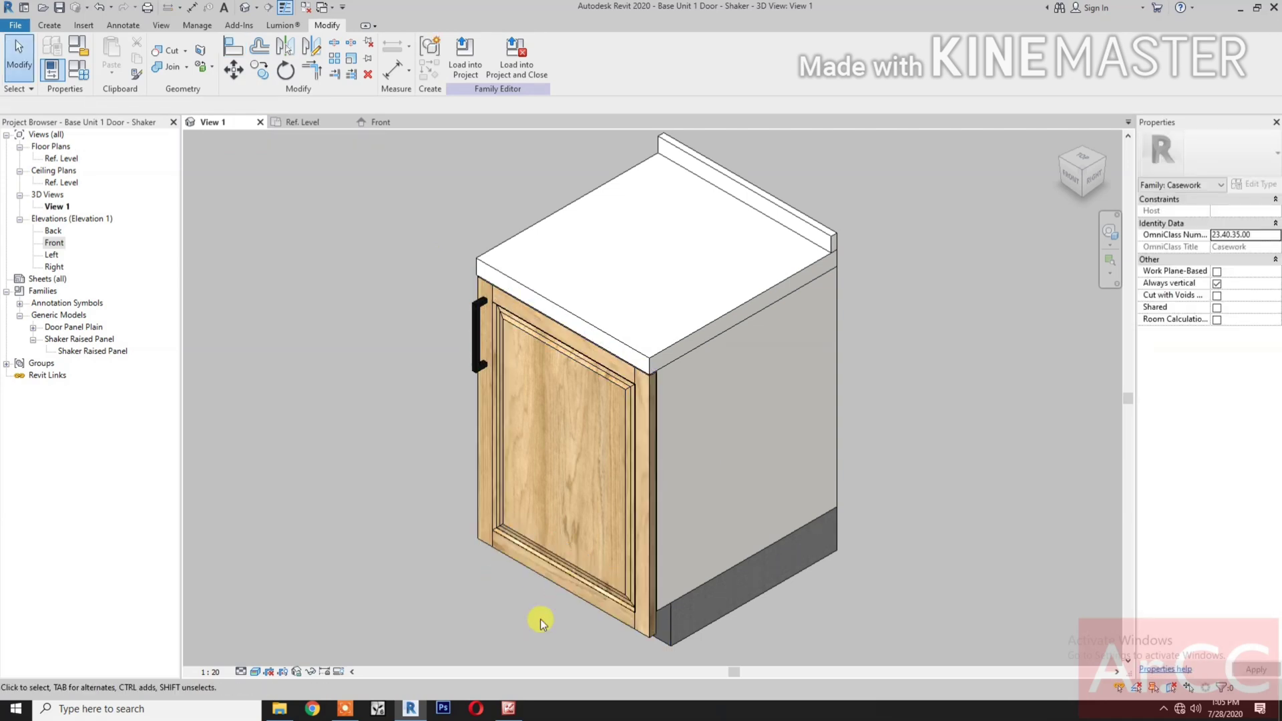
left_click(660, 612)
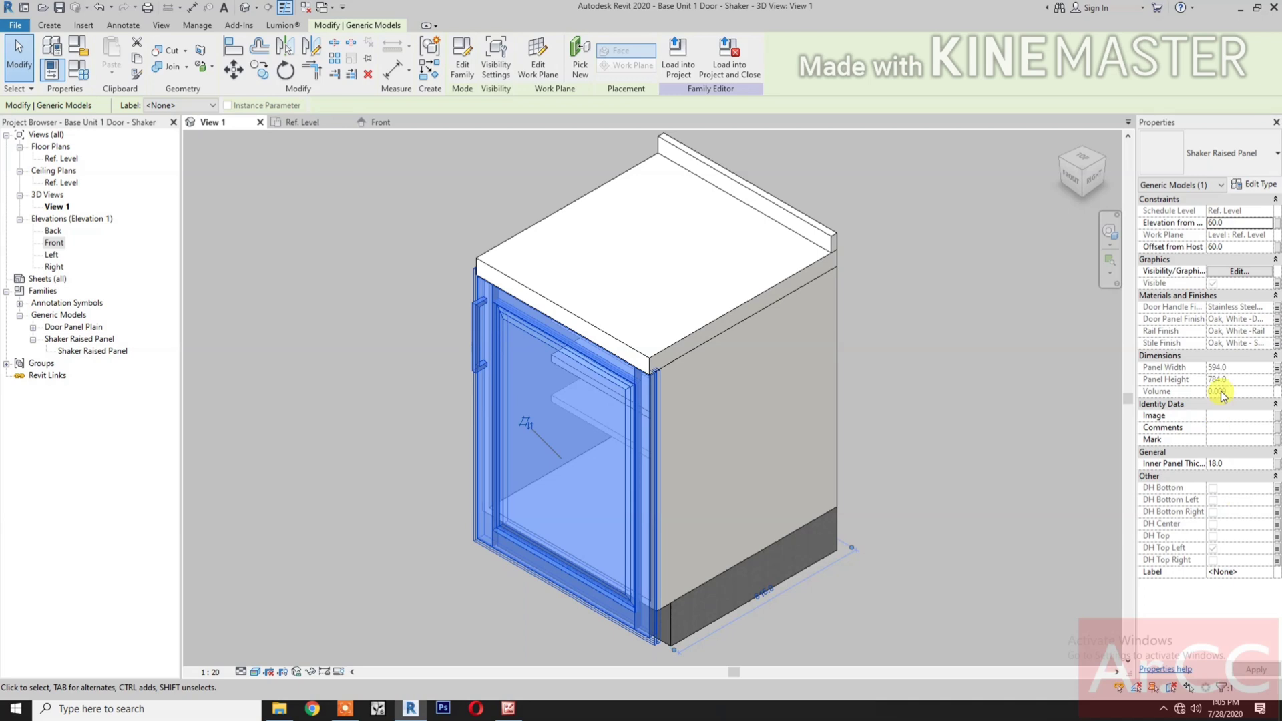
- Clear the selection and save the Base Unit 1 Door - Shaker family
left_click(964, 387)
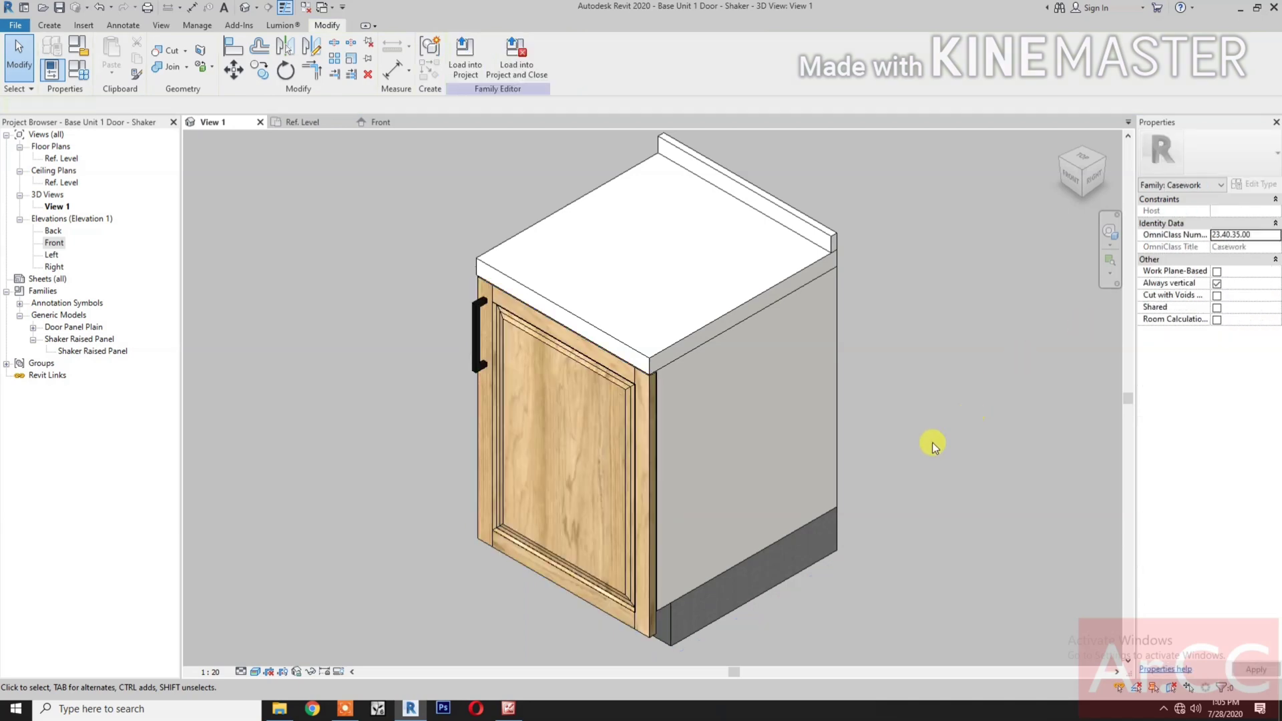
middle_click_drag(919, 440, 915, 466)
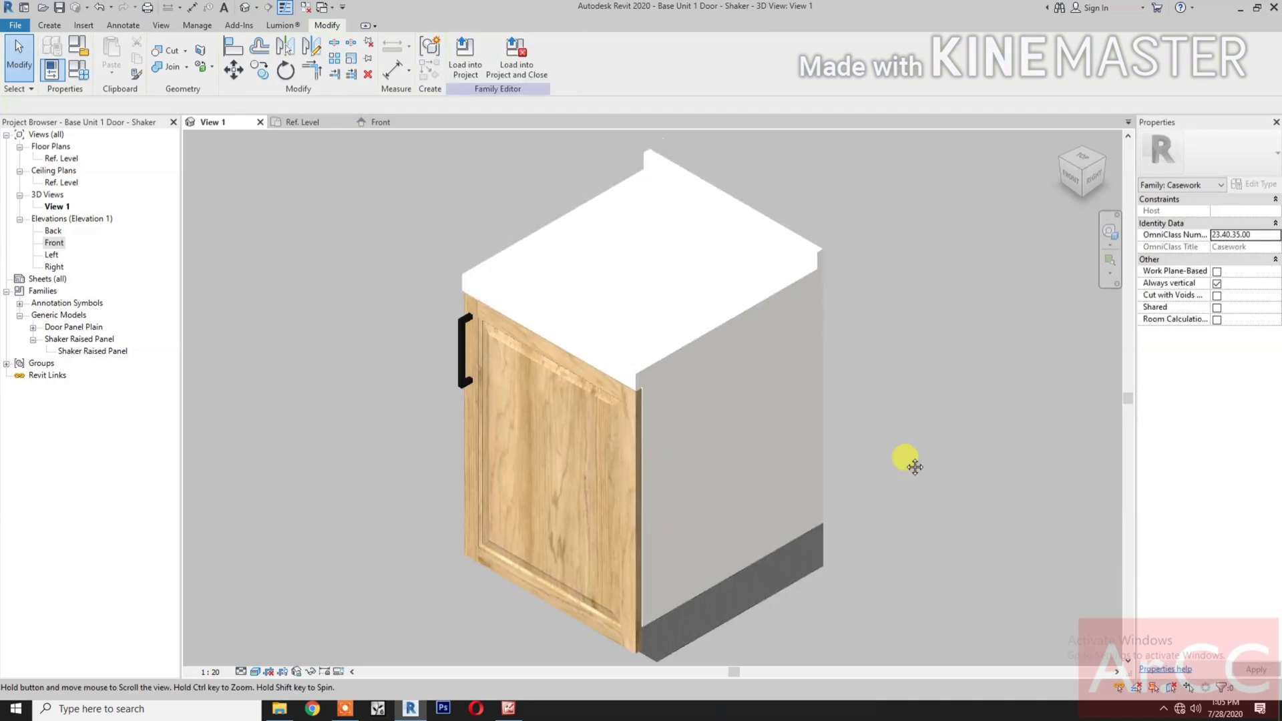
left_click(60, 8)
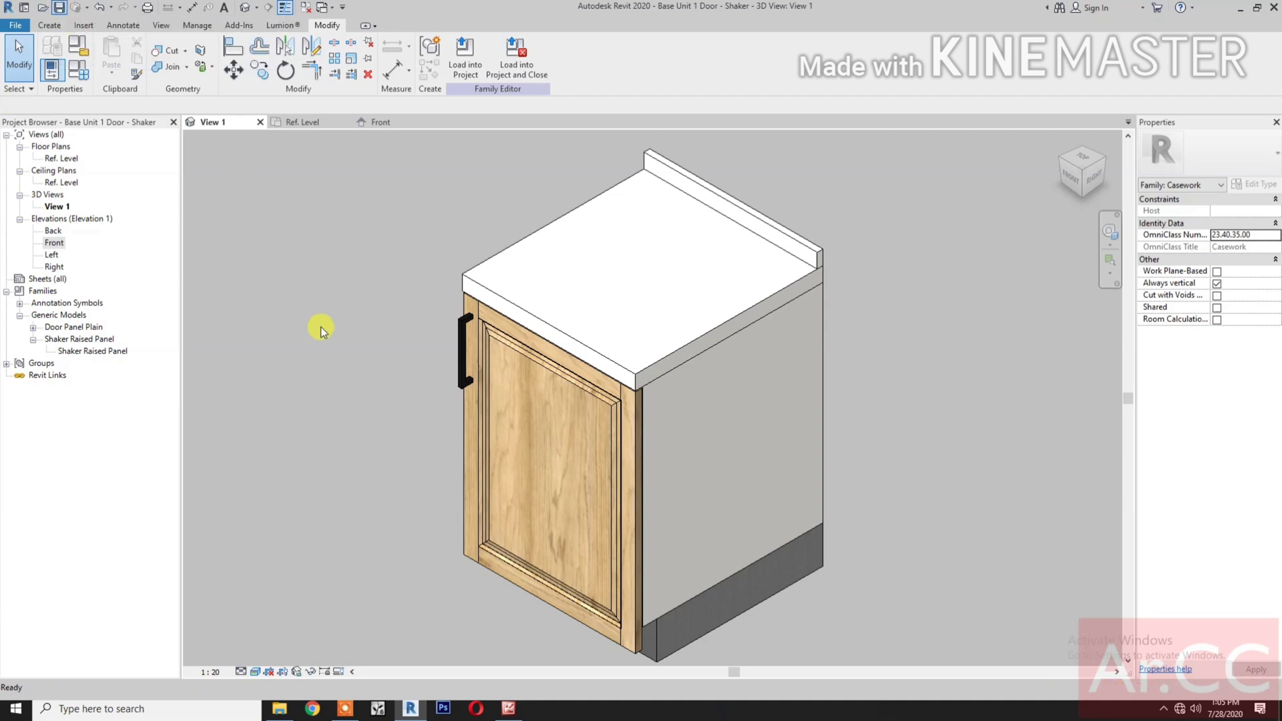
- Open the 061Design.rte project template from the Desktop
left_click(16, 25)
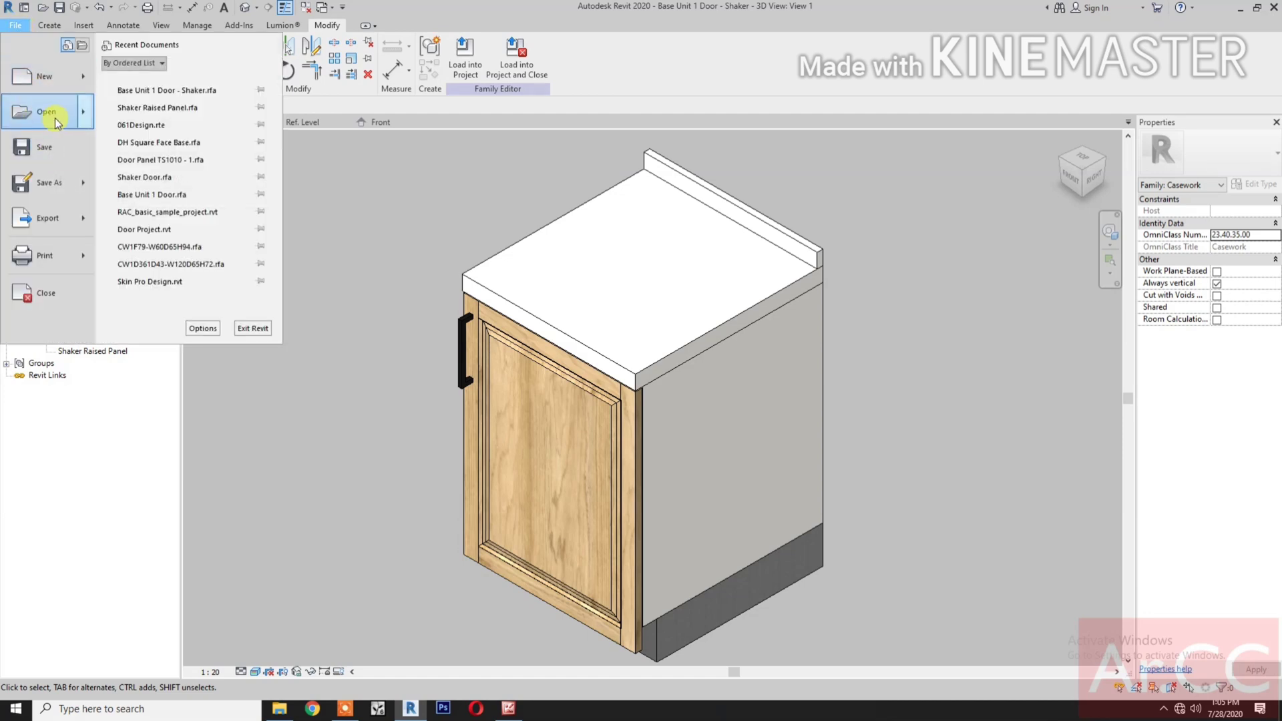
left_click(209, 139)
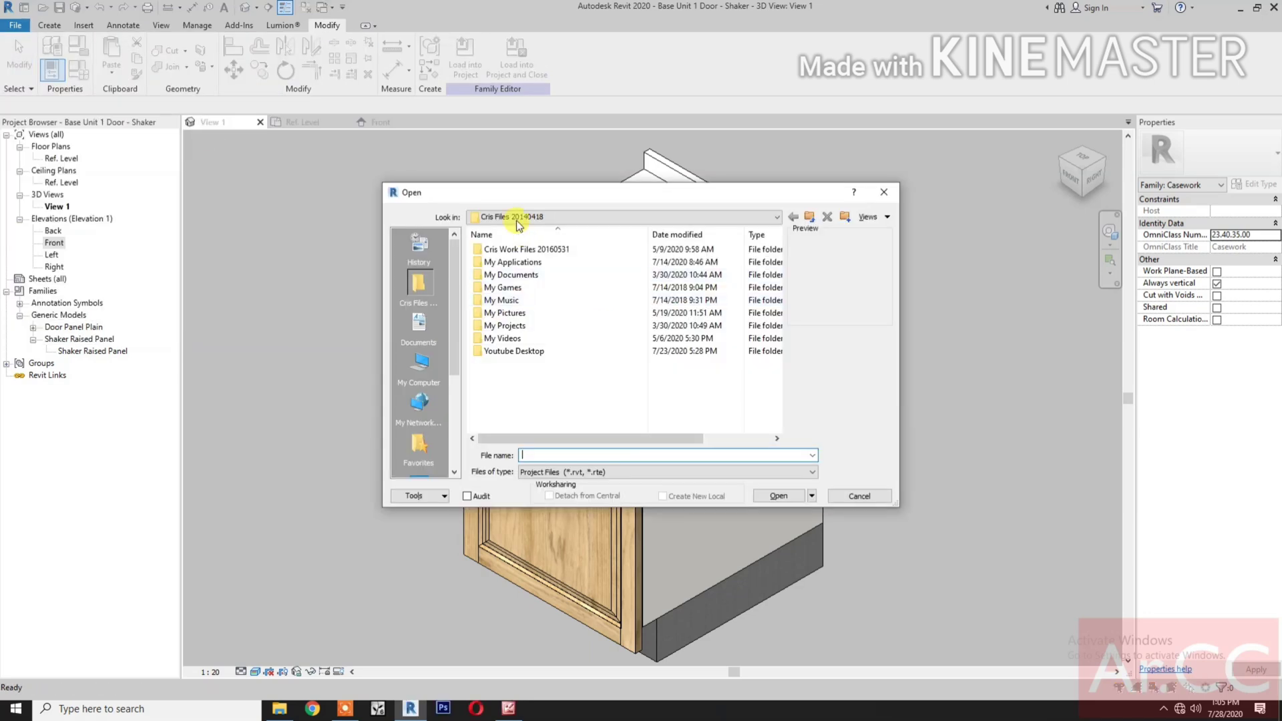
left_click(527, 217)
left_click(519, 227)
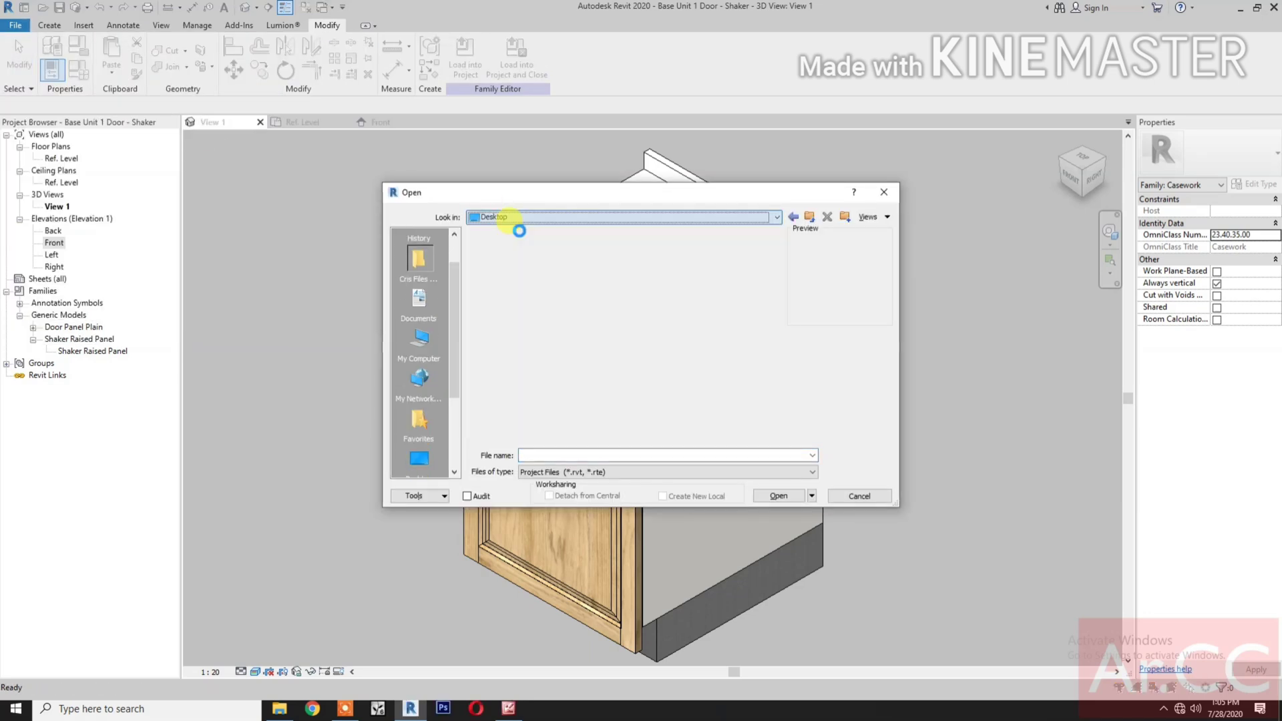
left_click(512, 313)
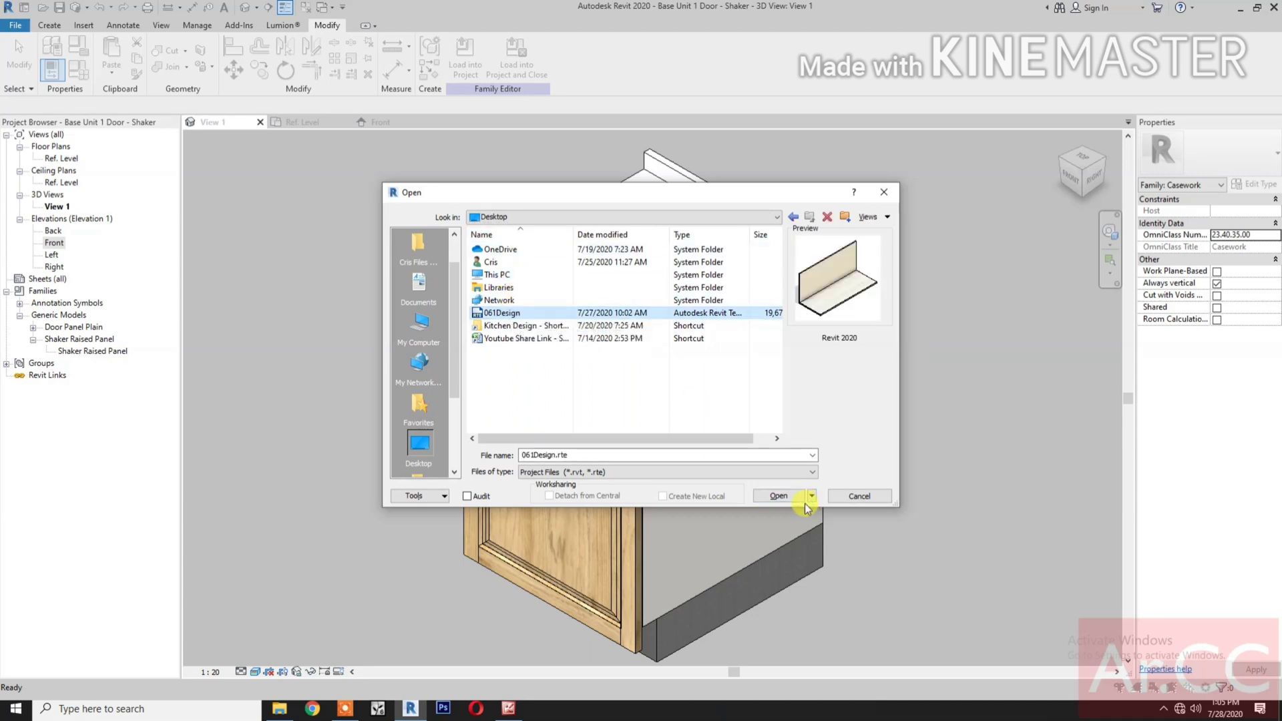
left_click(776, 496)
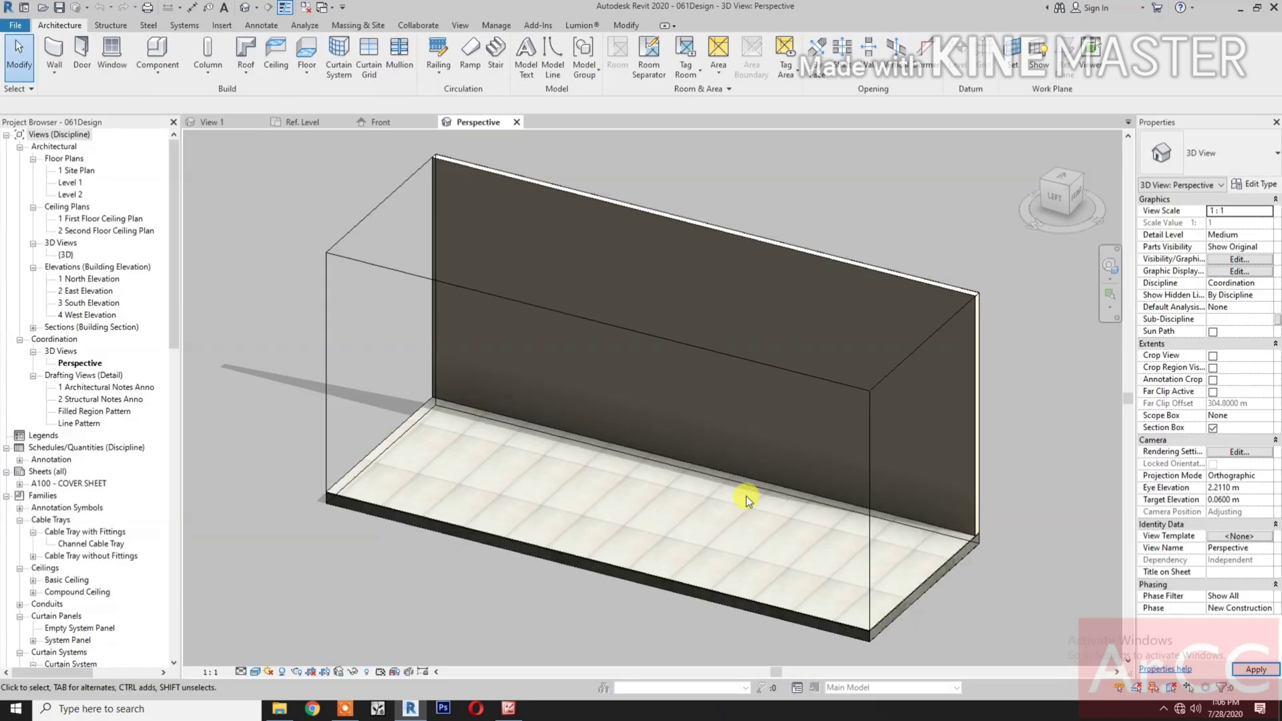
- Orient the Perspective view to the front-left corner and temporarily hide the section box element
left_click(1073, 191)
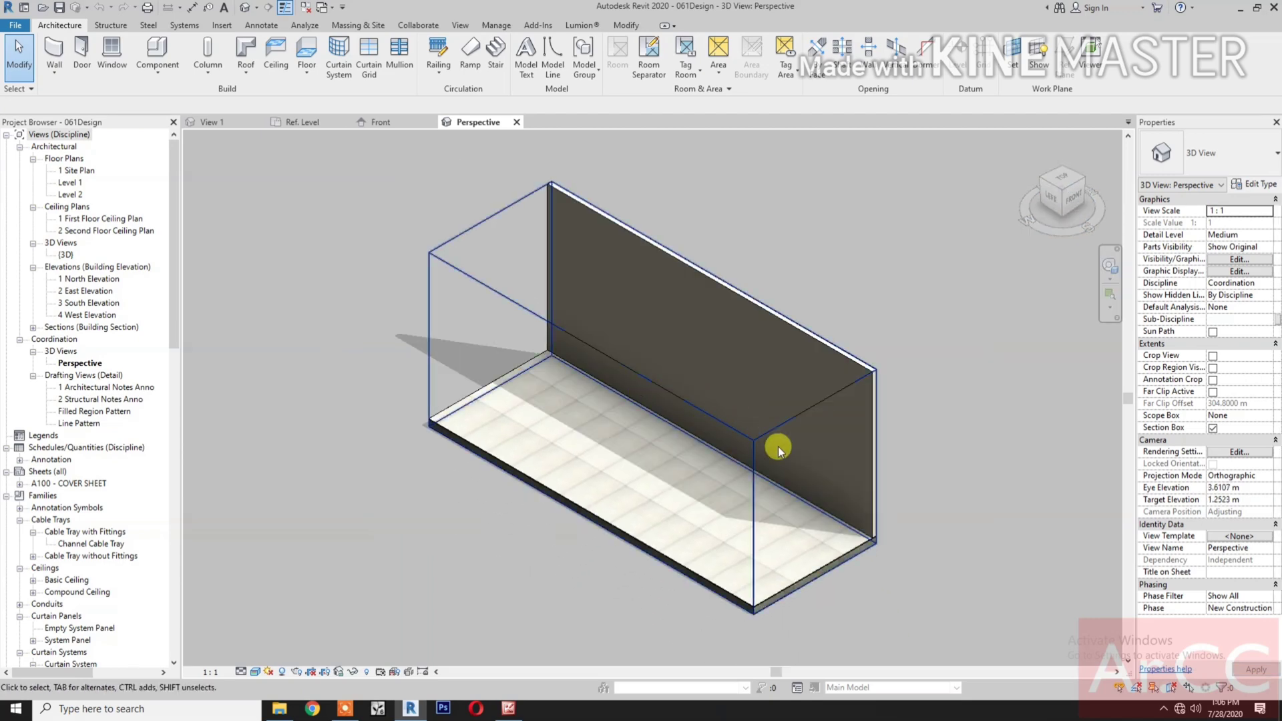
left_click(440, 257)
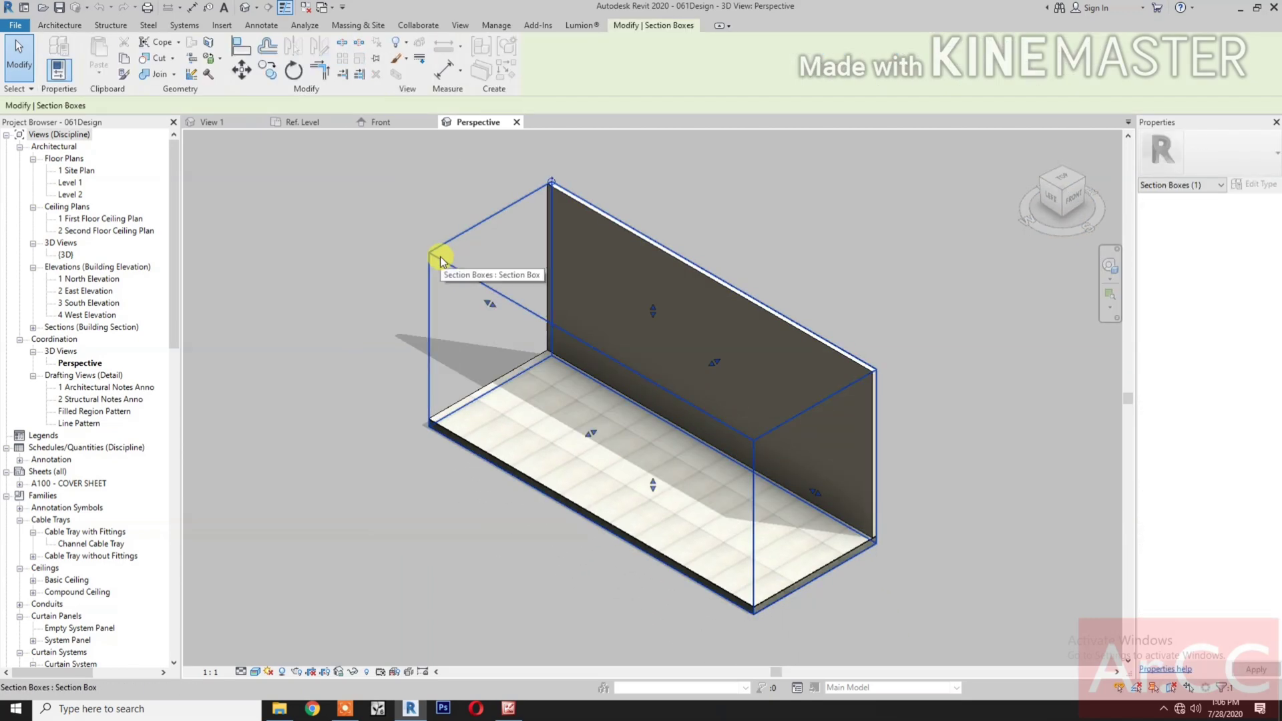
left_click(358, 671)
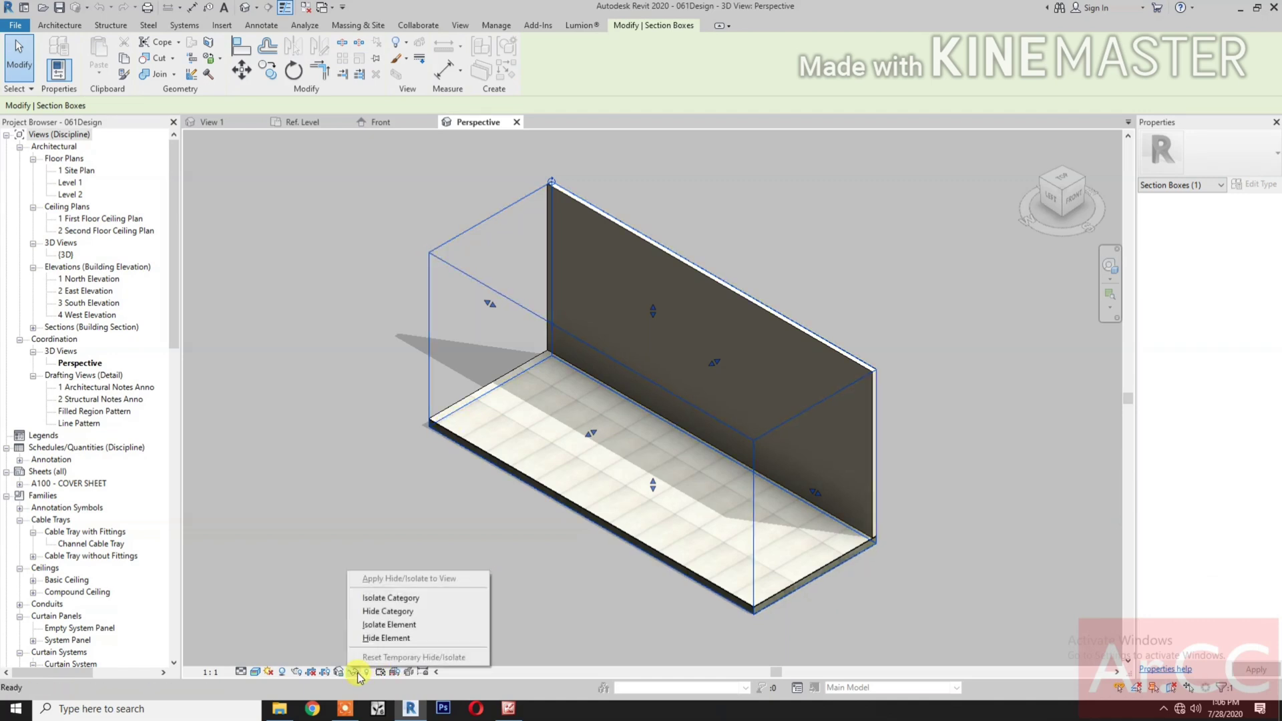
left_click(366, 637)
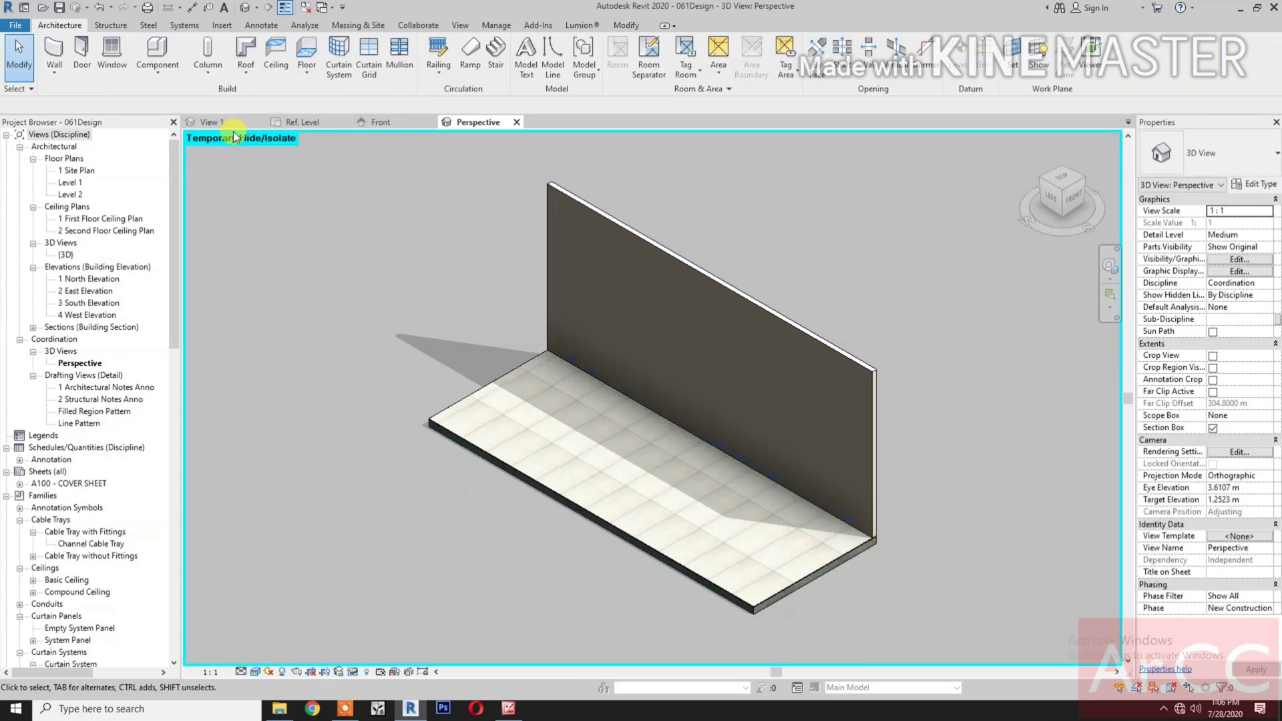
- Load the Base Unit 1 Door - Shaker family into 061Design and place one BU1D-W60-D65-H90 unit on the tiled floor
left_click(212, 122)
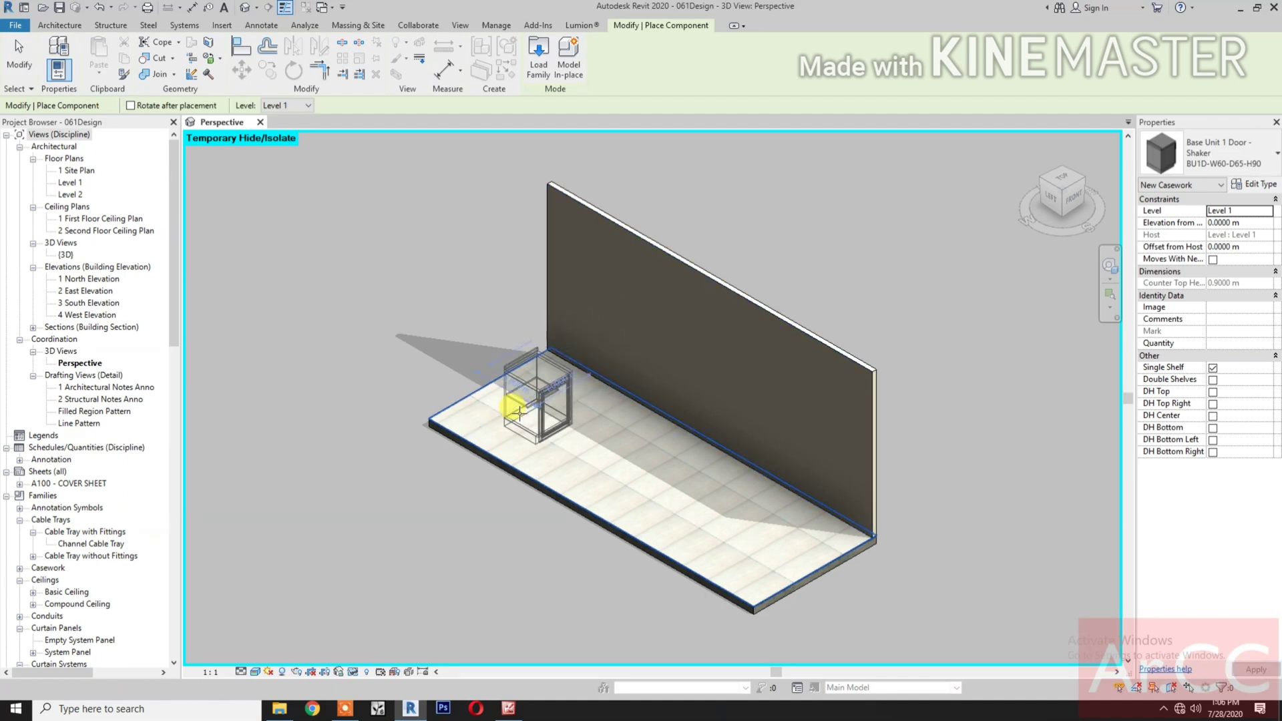
left_click(527, 454)
scroll(518, 471, "up", 1)
scroll(514, 394, "up", 1)
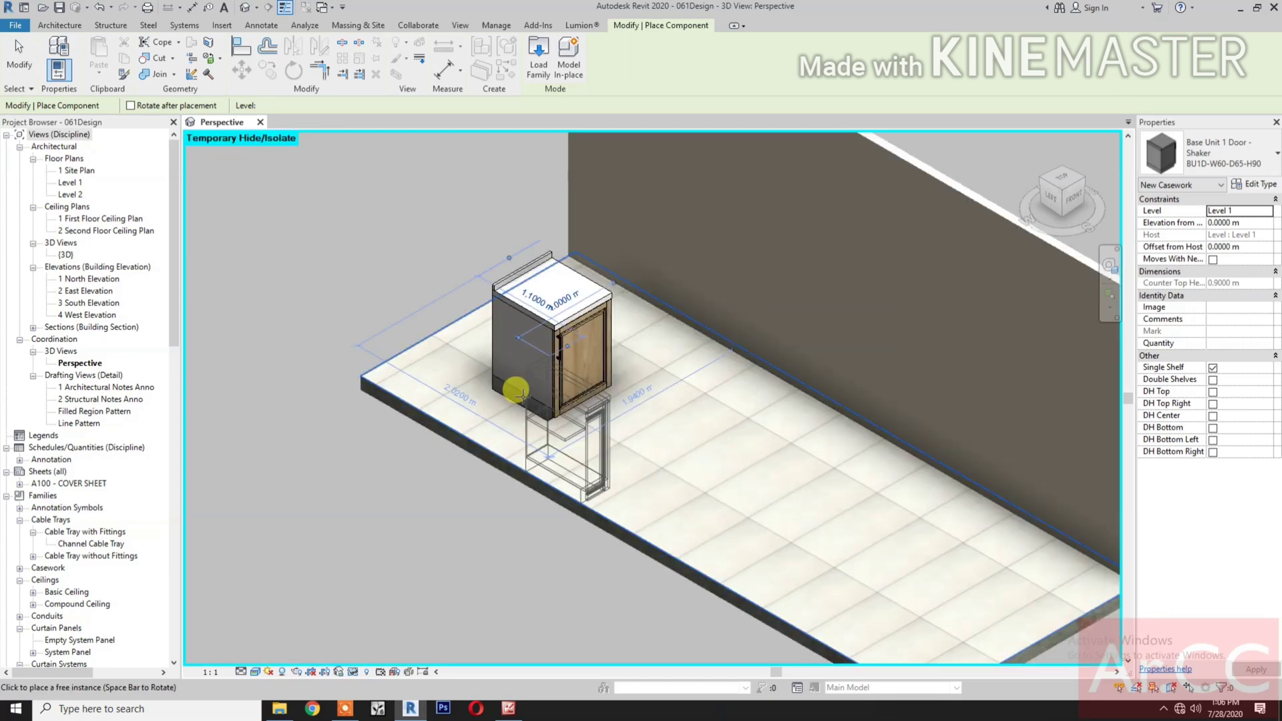
scroll(558, 352, "up", 1)
key("Escape")
- Rotate the placed base unit so its backsplash faces the wall and its door faces the room
left_click(553, 409)
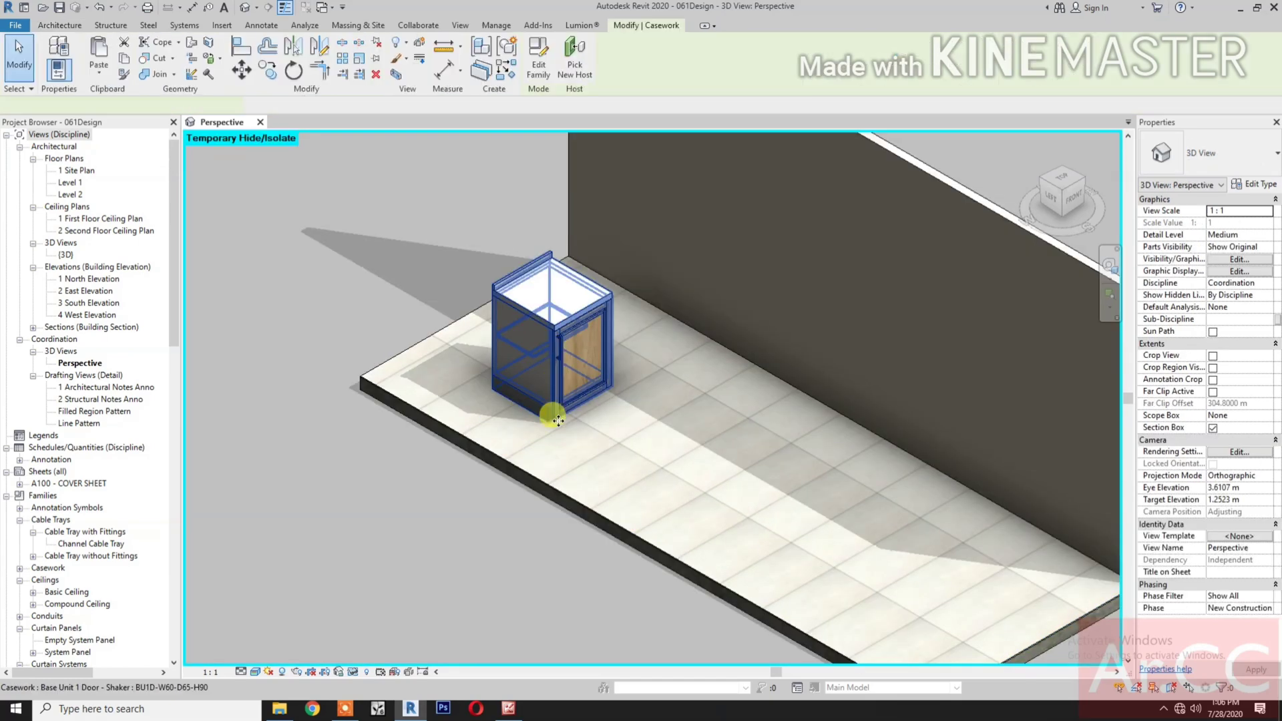
key("space")
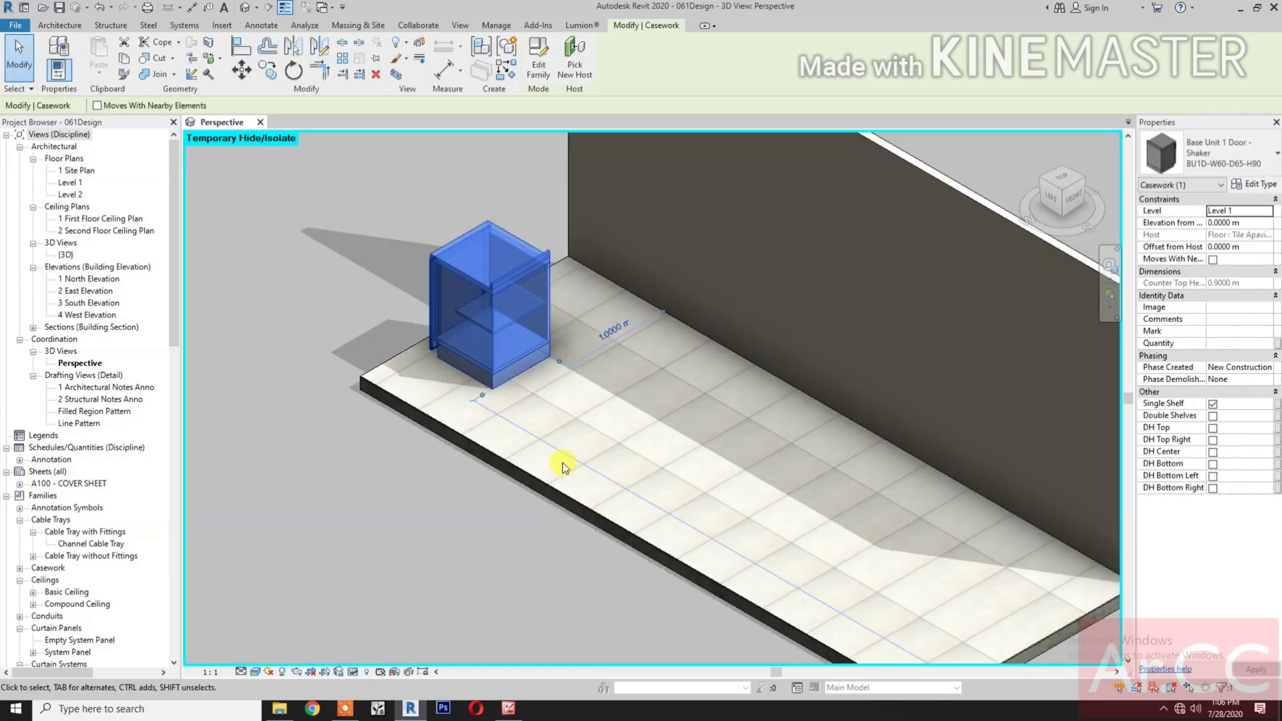
key("space")
left_click(506, 532)
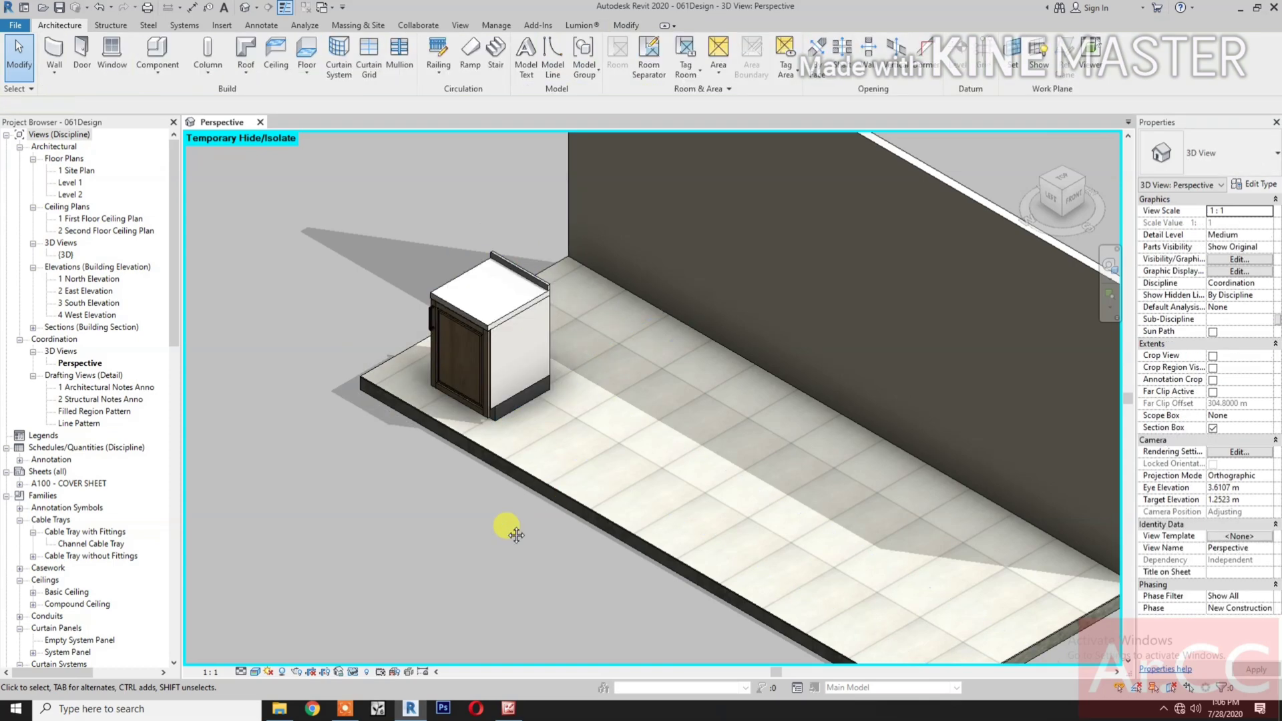
middle_click_drag(504, 526, 502, 561)
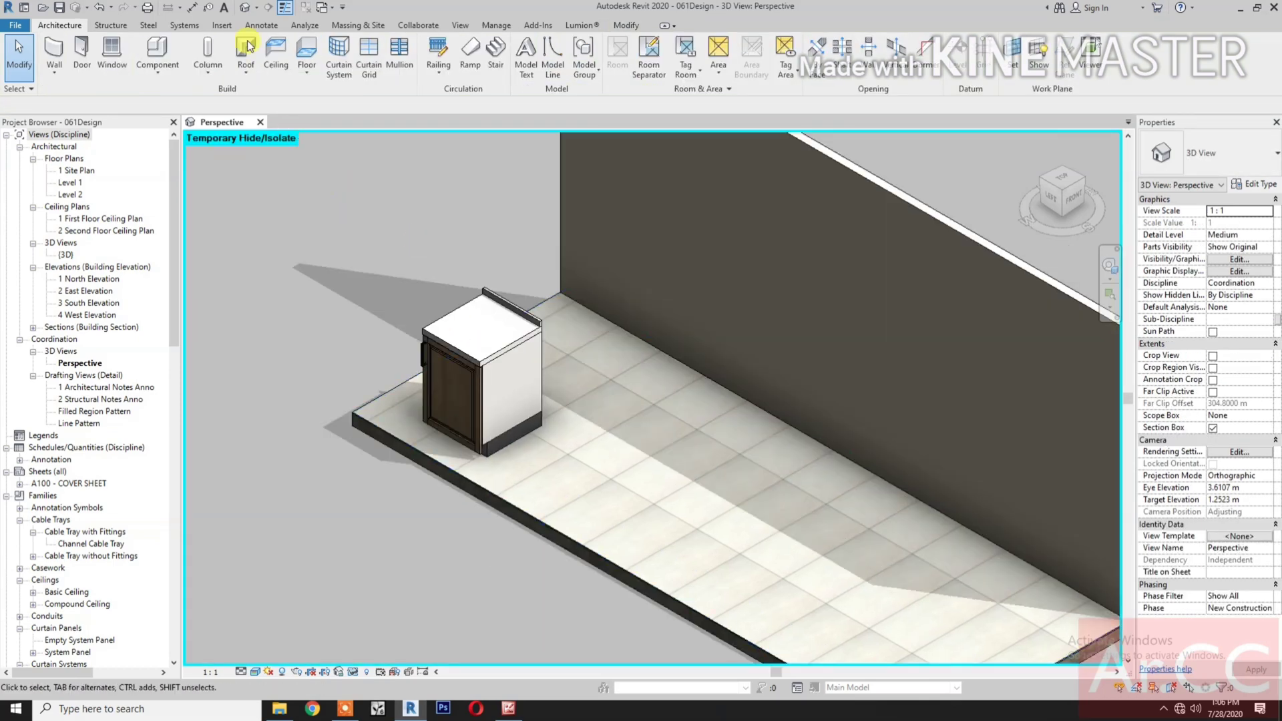
- Align the back edge of the base unit's backsplash to the inner face of the wall
key("a")
key("l")
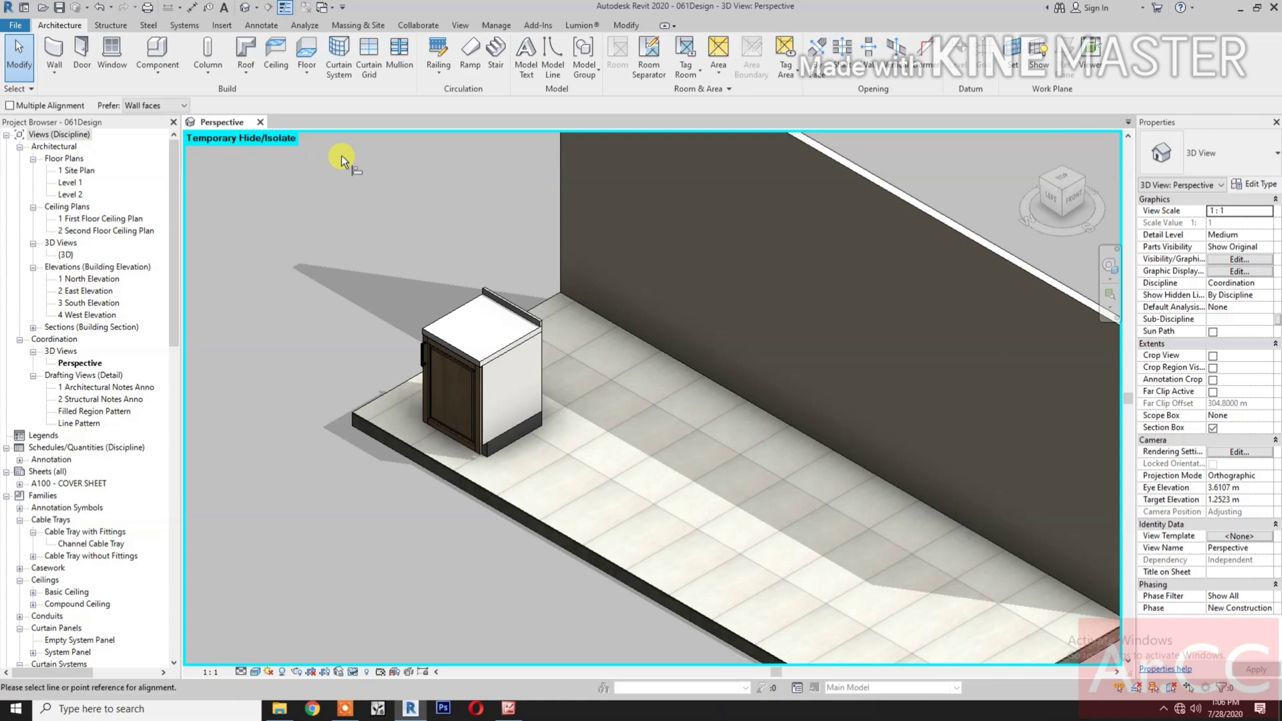
left_click(562, 186)
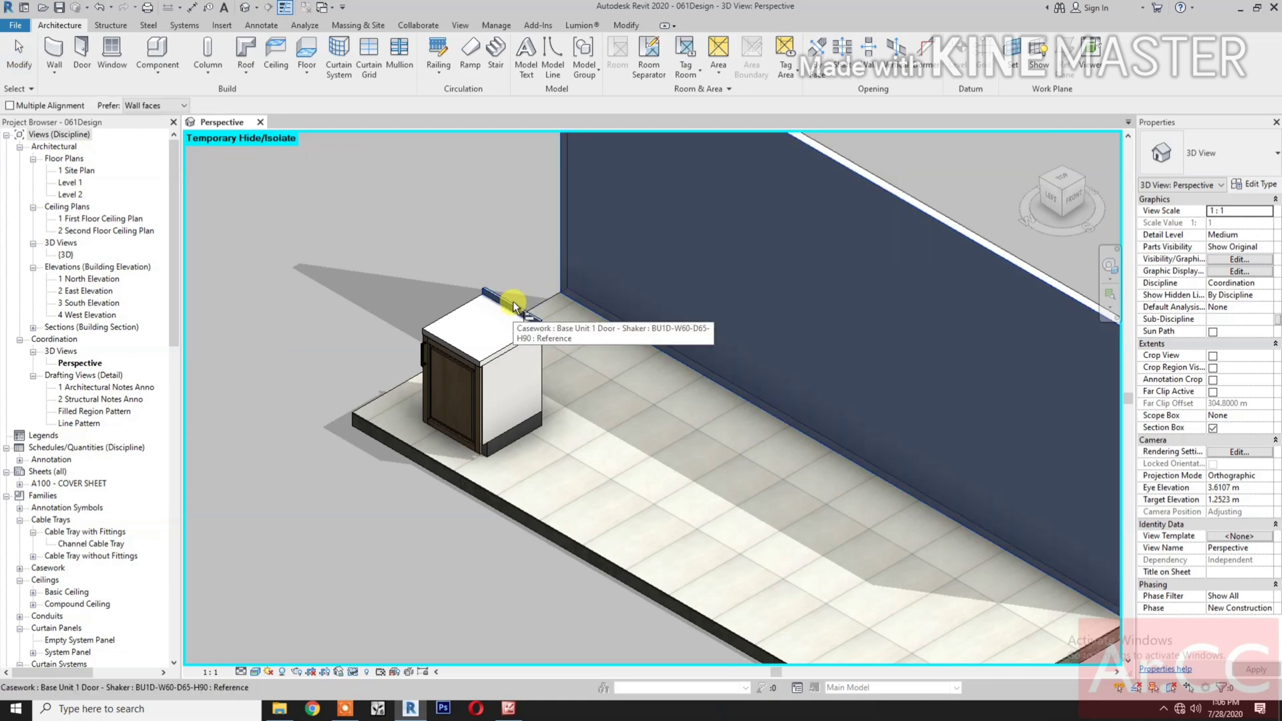
scroll(529, 327, "up", 2)
left_click(534, 324)
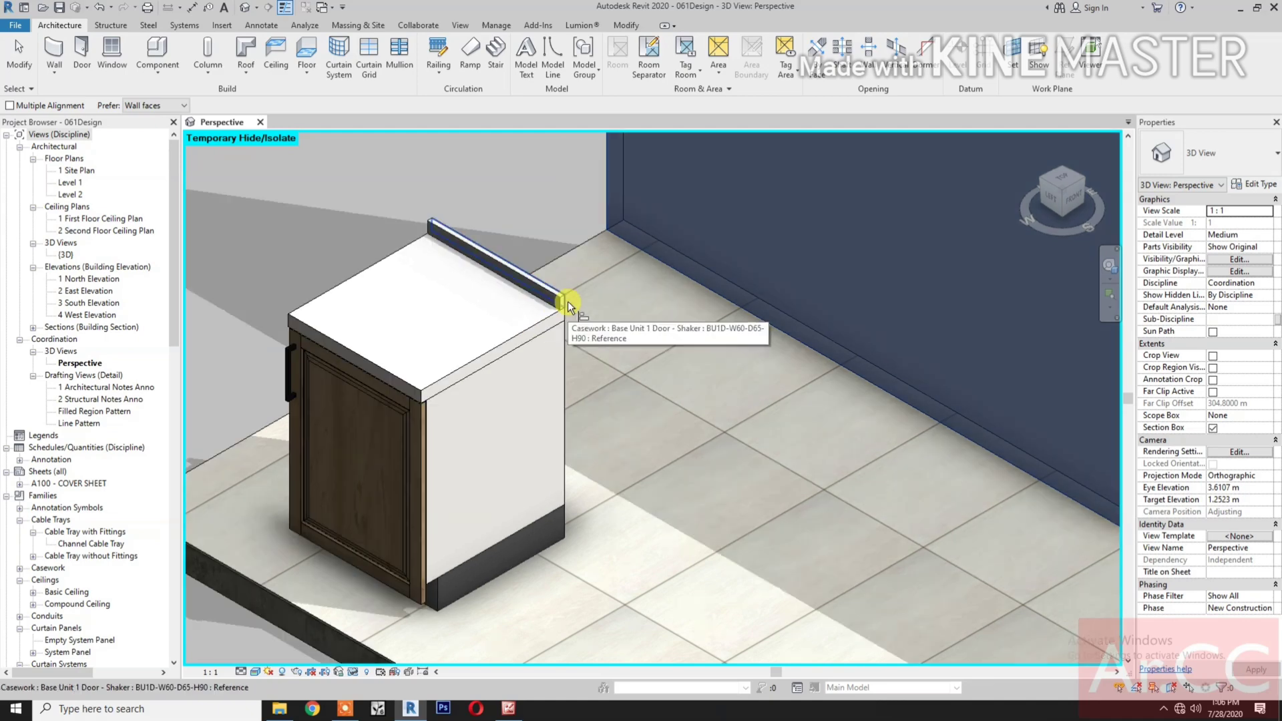
scroll(646, 361, "up", 3)
scroll(646, 359, "down", 3)
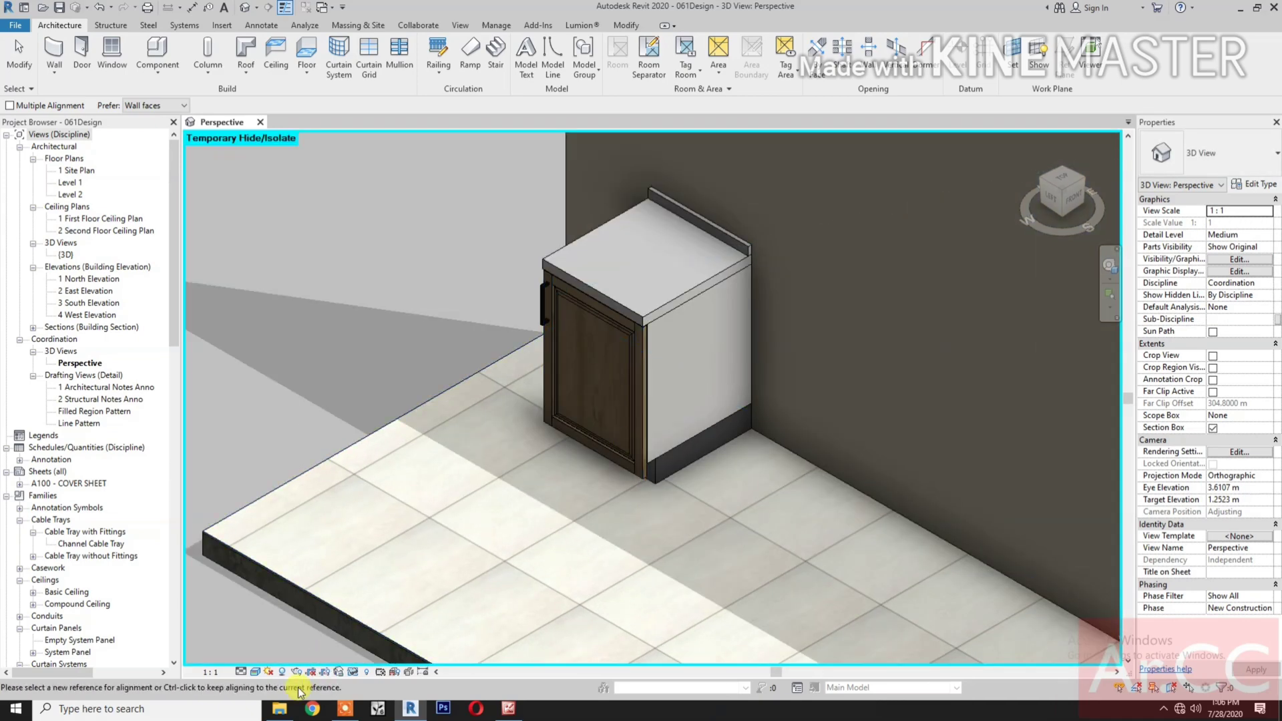
key("Escape")
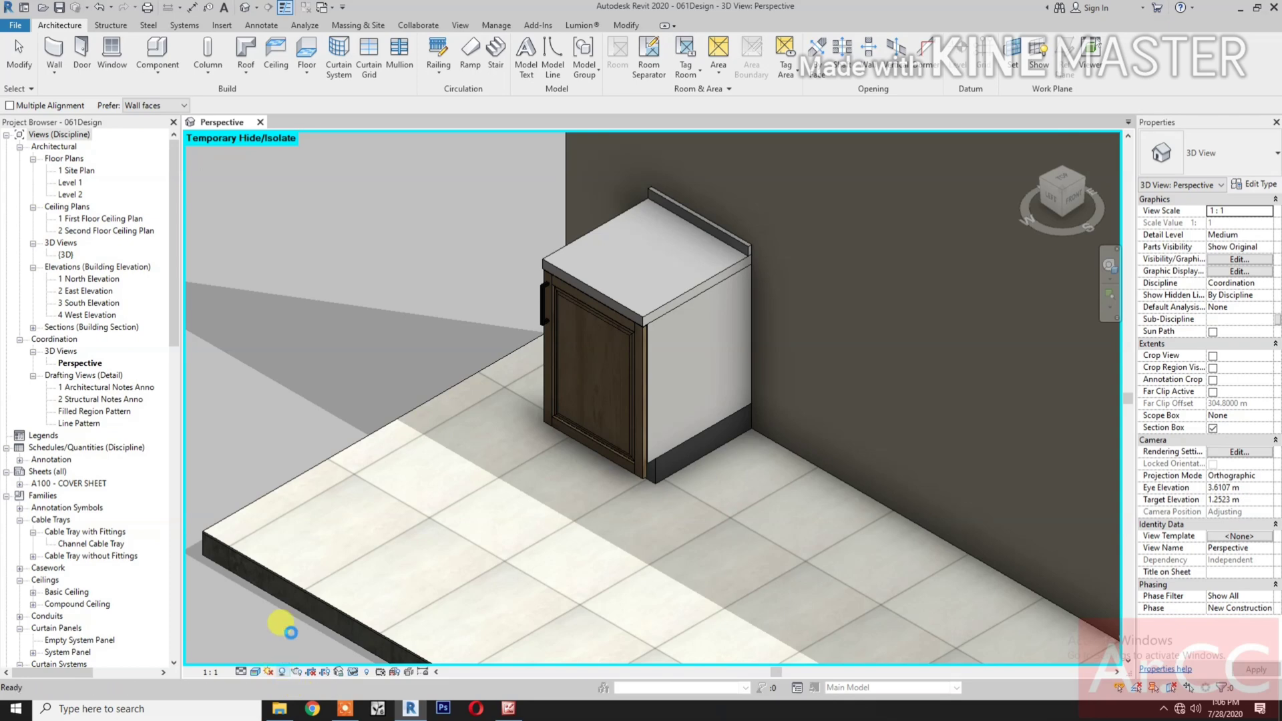
middle_click_drag(287, 624, 587, 581)
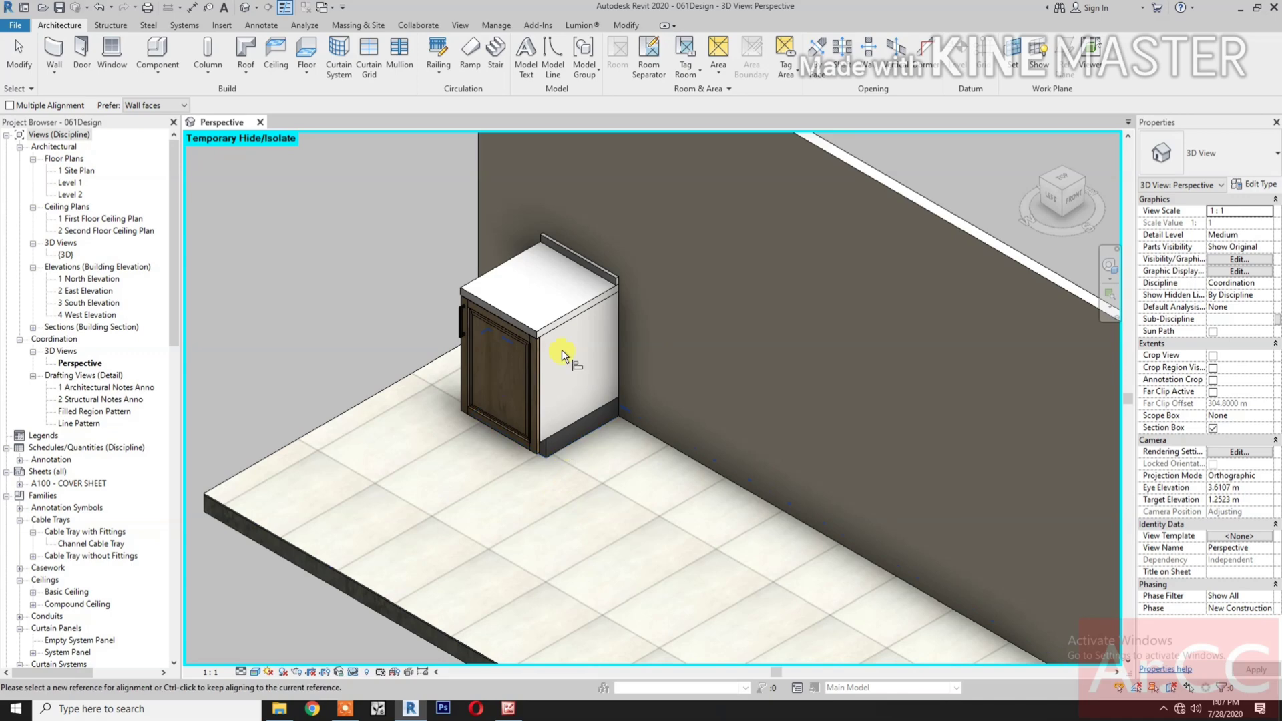
- Mirror a copy of the base unit about its exposed side face to make an adjoining second unit
key("m")
key("v")
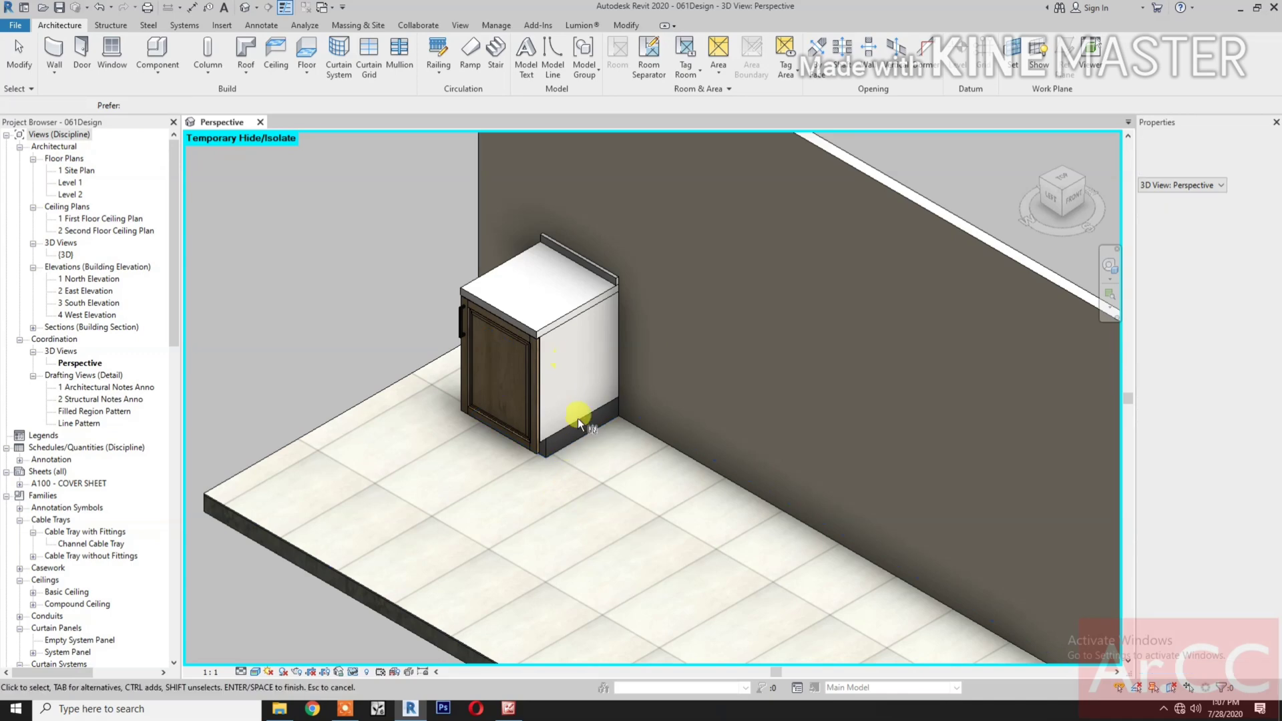
left_click(570, 317)
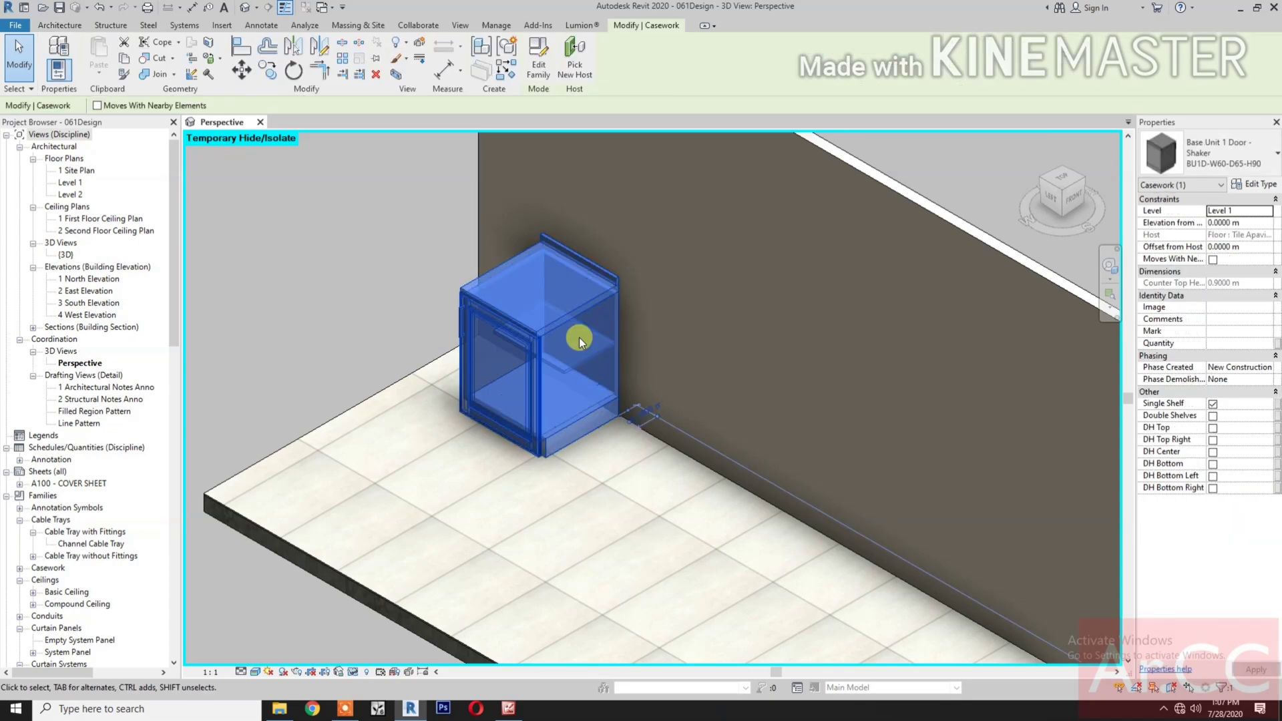
key("m")
key("m")
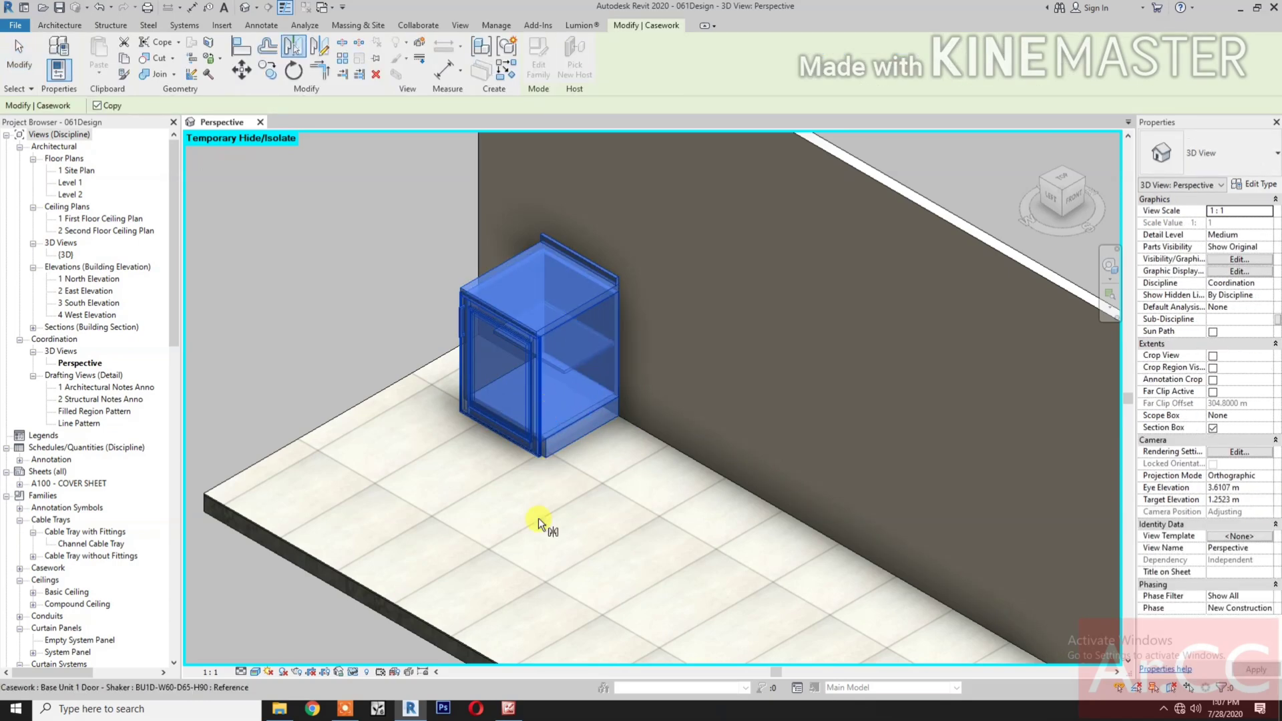
key("Escape")
key("Escape")
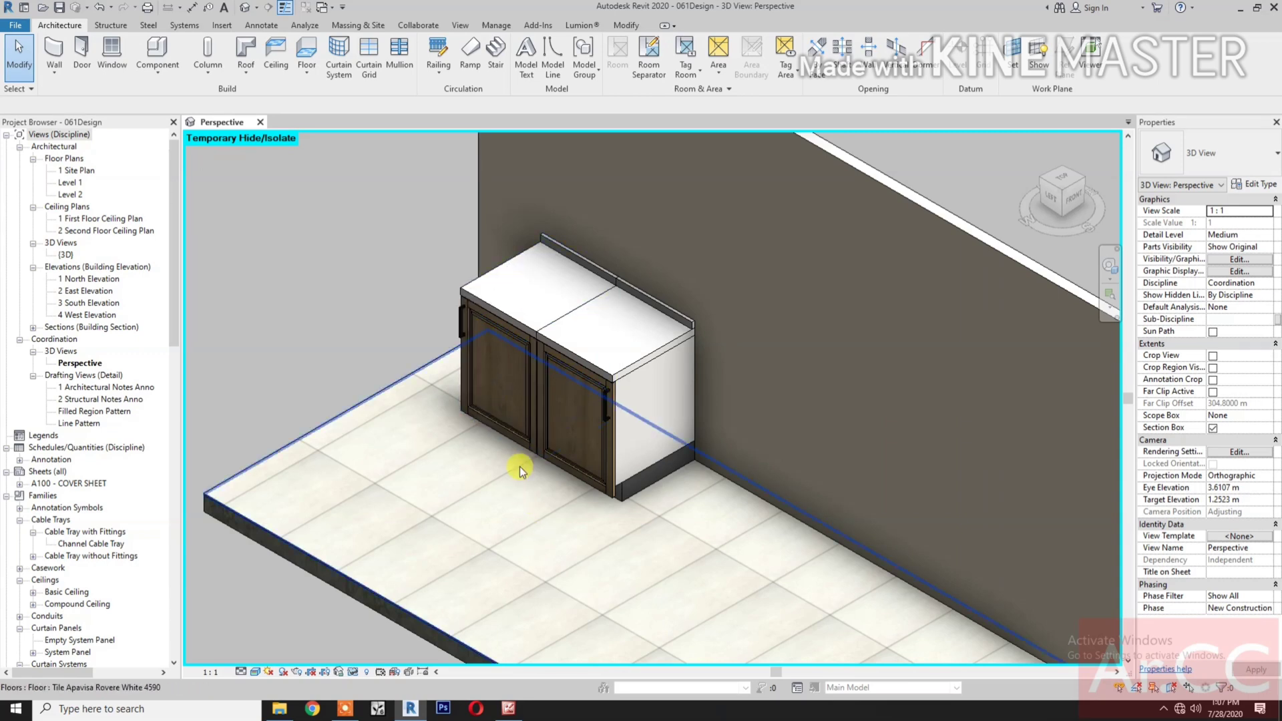
- Align the original unit's outer side to the mirrored unit's free side so the two door handles meet in the middle
key("a")
key("l")
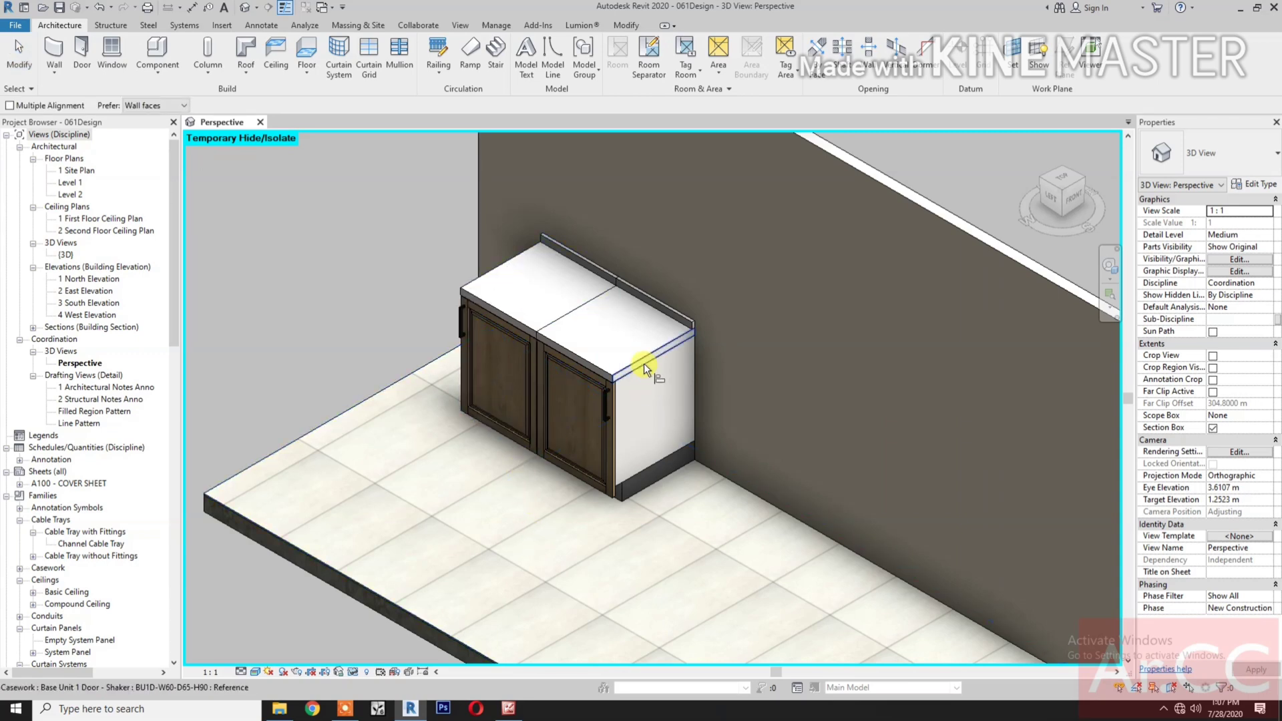
left_click(644, 363)
left_click(494, 268)
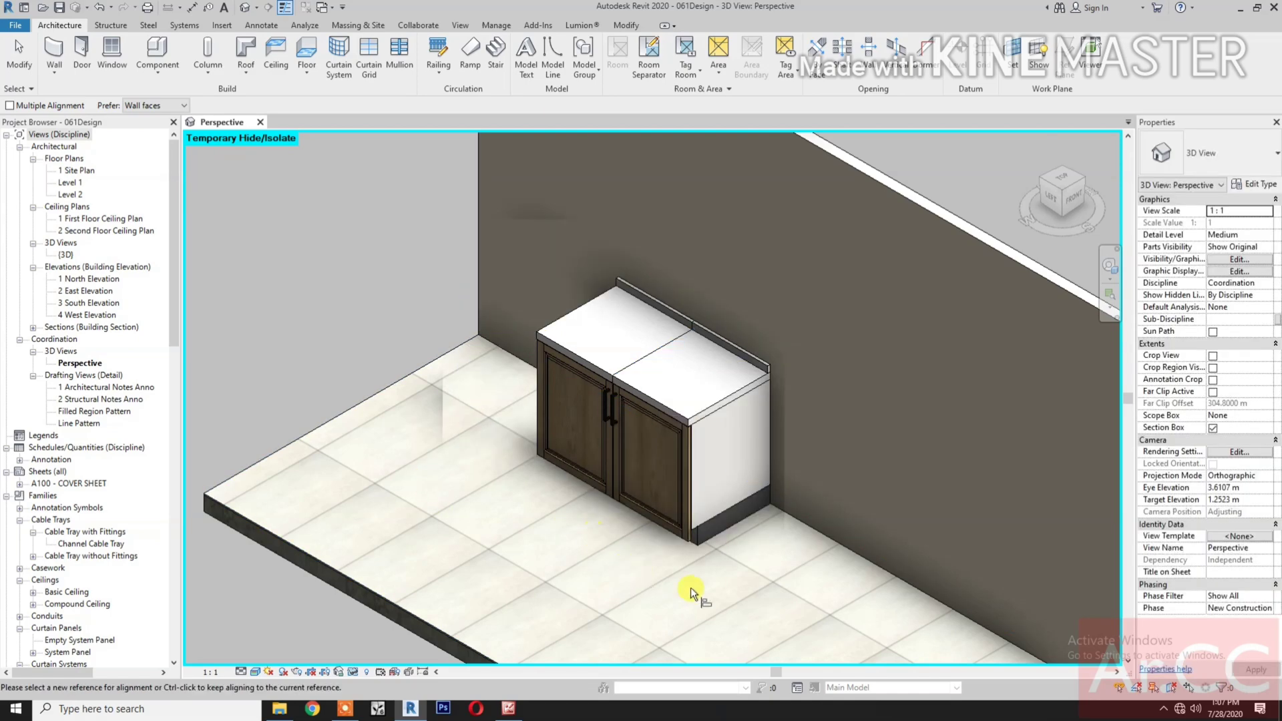
middle_click(669, 590)
middle_click_drag(668, 591, 653, 578)
key("Escape")
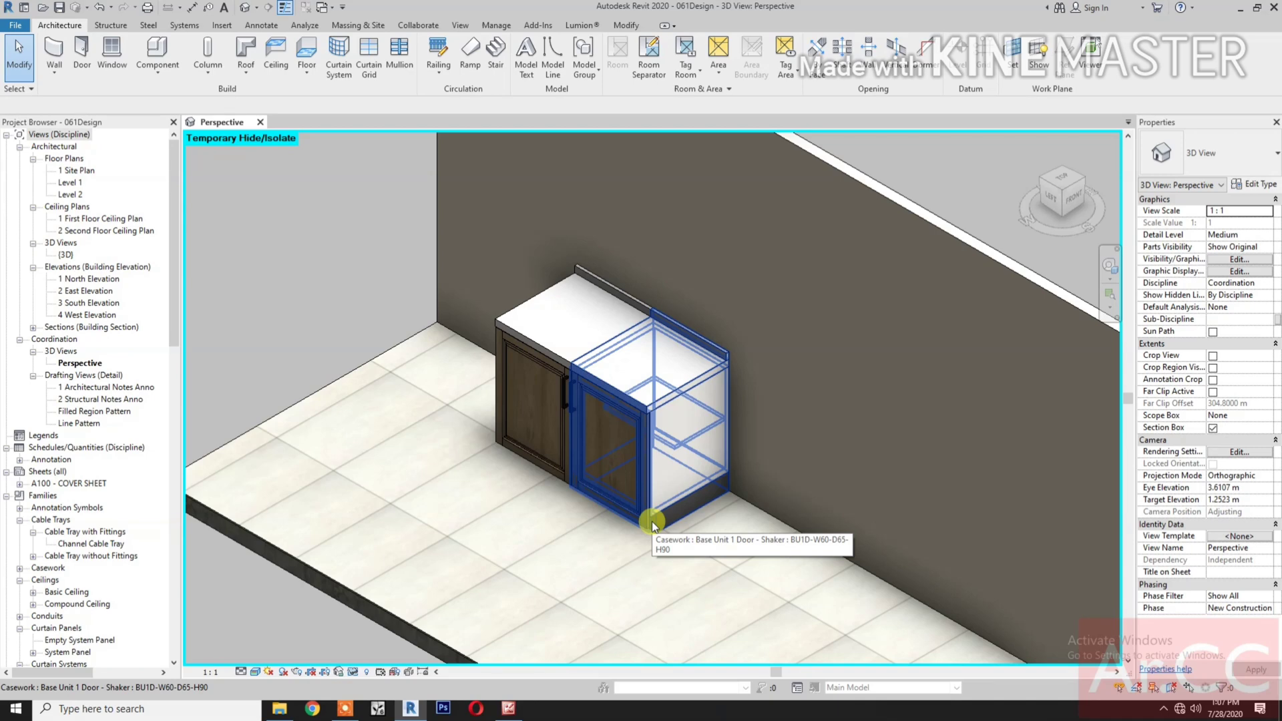
- Mirror a copy of the right-hand base unit about its exposed side face to make a third unit in the row
left_click(651, 522)
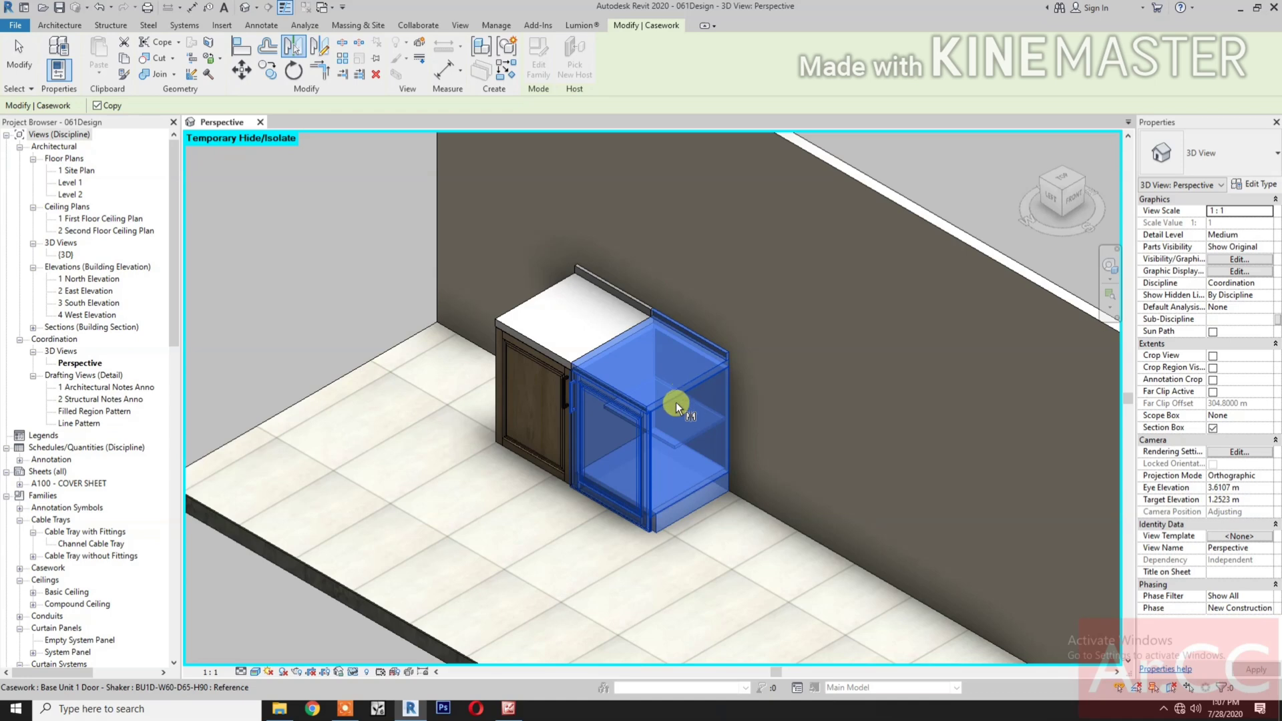
left_click_drag(675, 402, 685, 599)
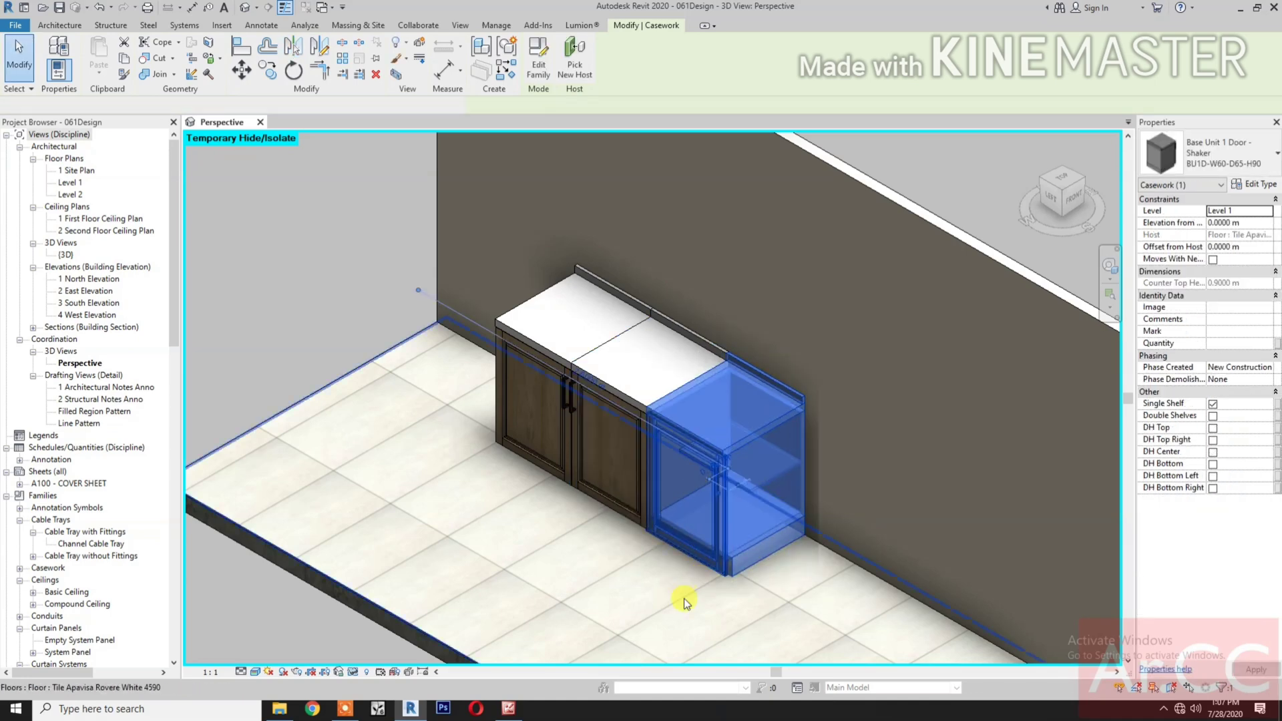
key("Escape")
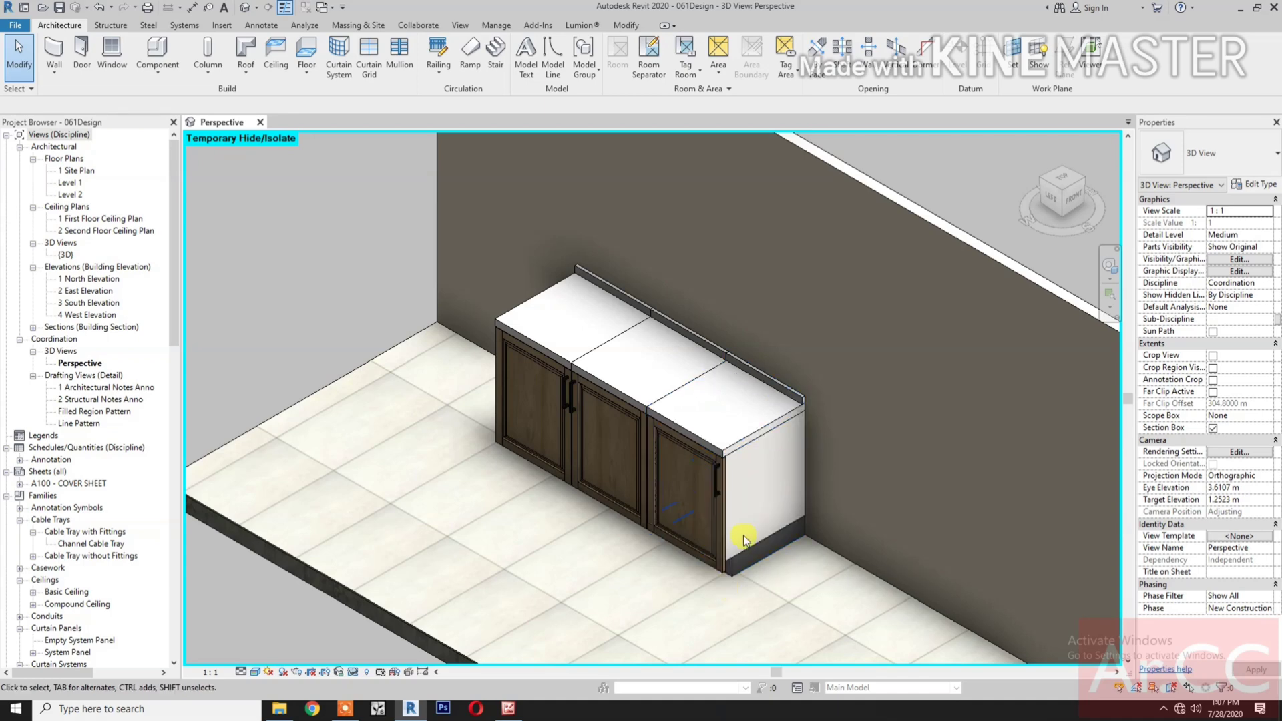
- Change the third base unit at the open end of the row to type BU1D-W30-D65-H90
left_click(723, 572)
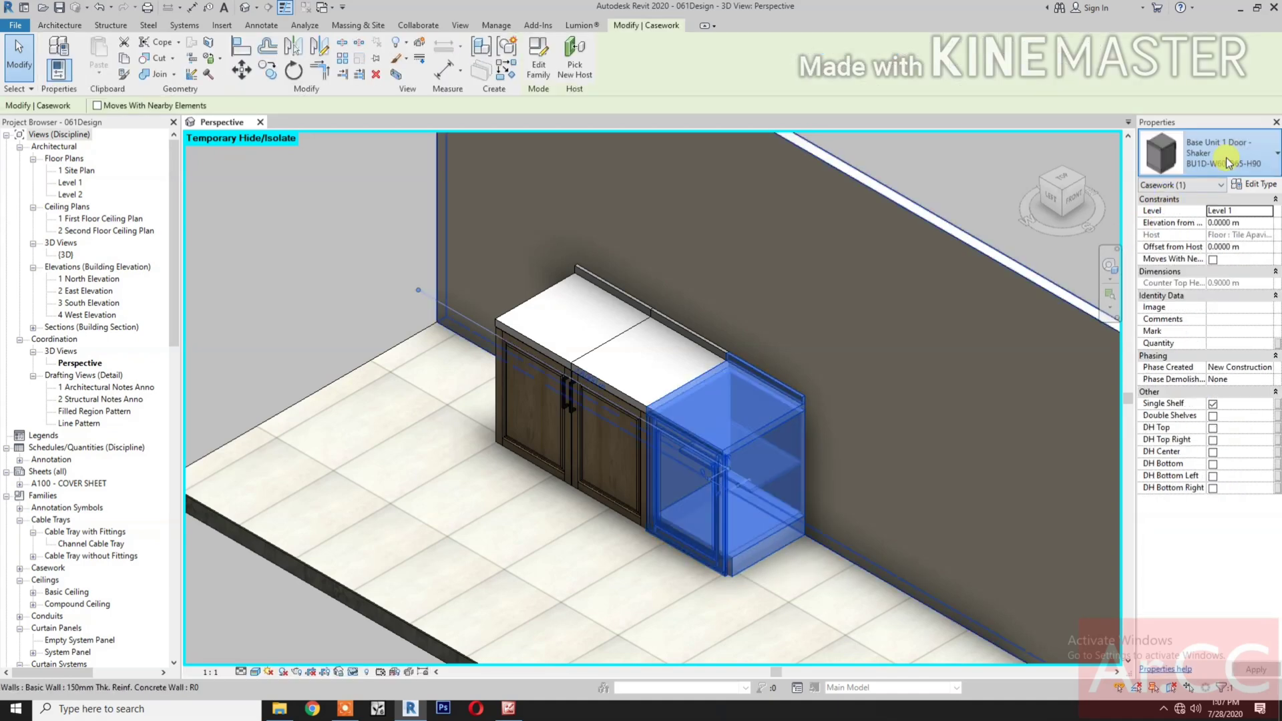
left_click(1226, 163)
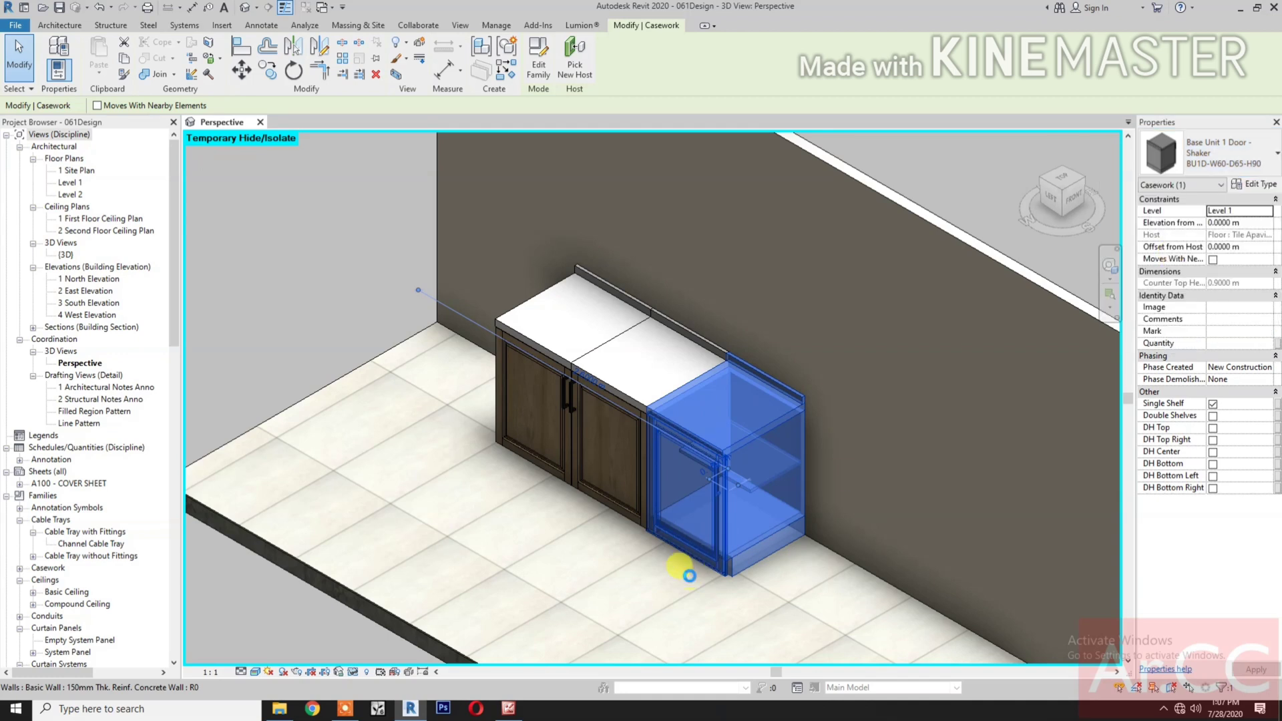
left_click(657, 587)
middle_click_drag(676, 598, 654, 582)
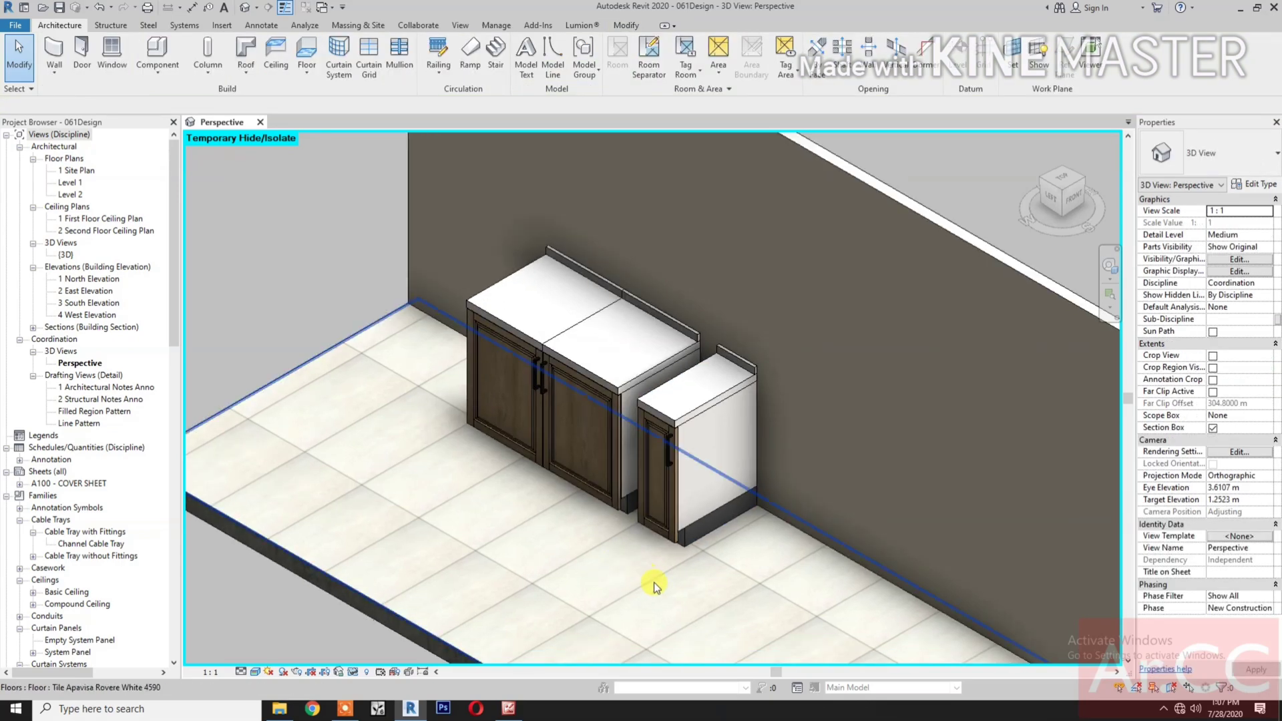
- Align the narrow unit's near countertop edge to the second unit's exposed countertop side to close the gap
key("a")
key("l")
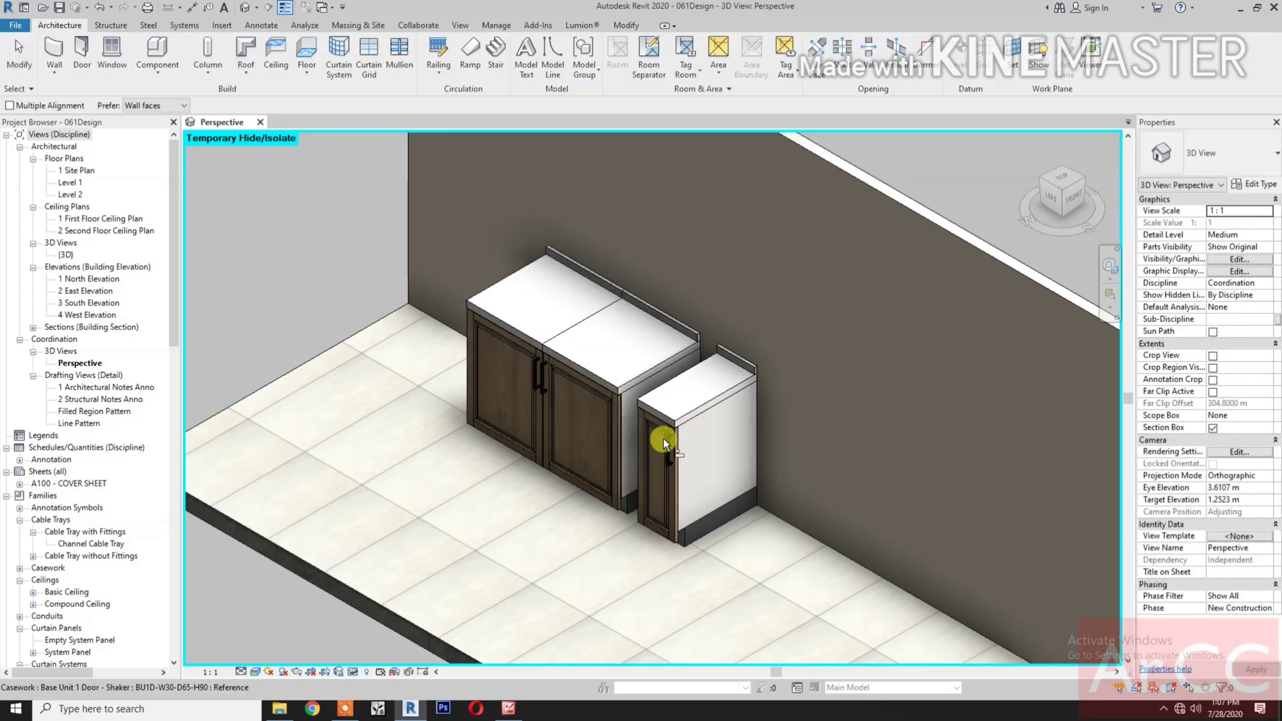
left_click(650, 370)
left_click(655, 383)
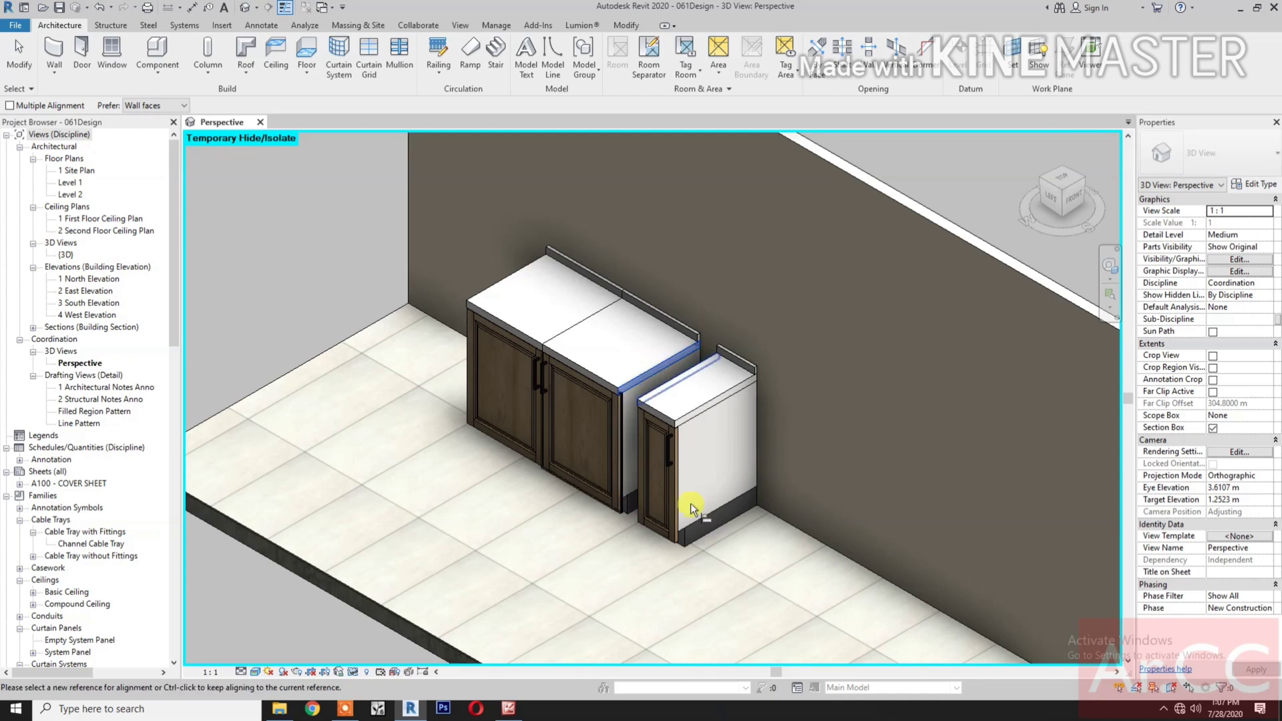
key("Escape")
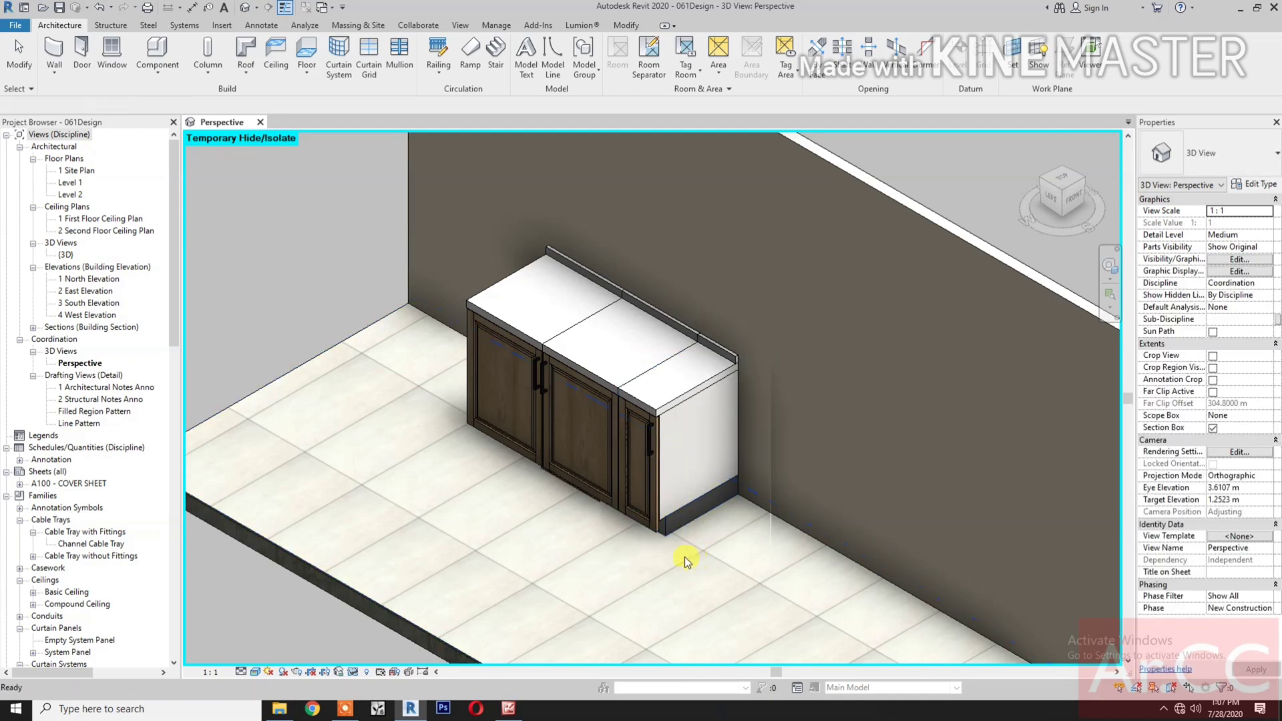
key("Escape")
- Mirror a copy of the W30 end unit about its exposed side face to make a fourth unit
left_click(667, 519)
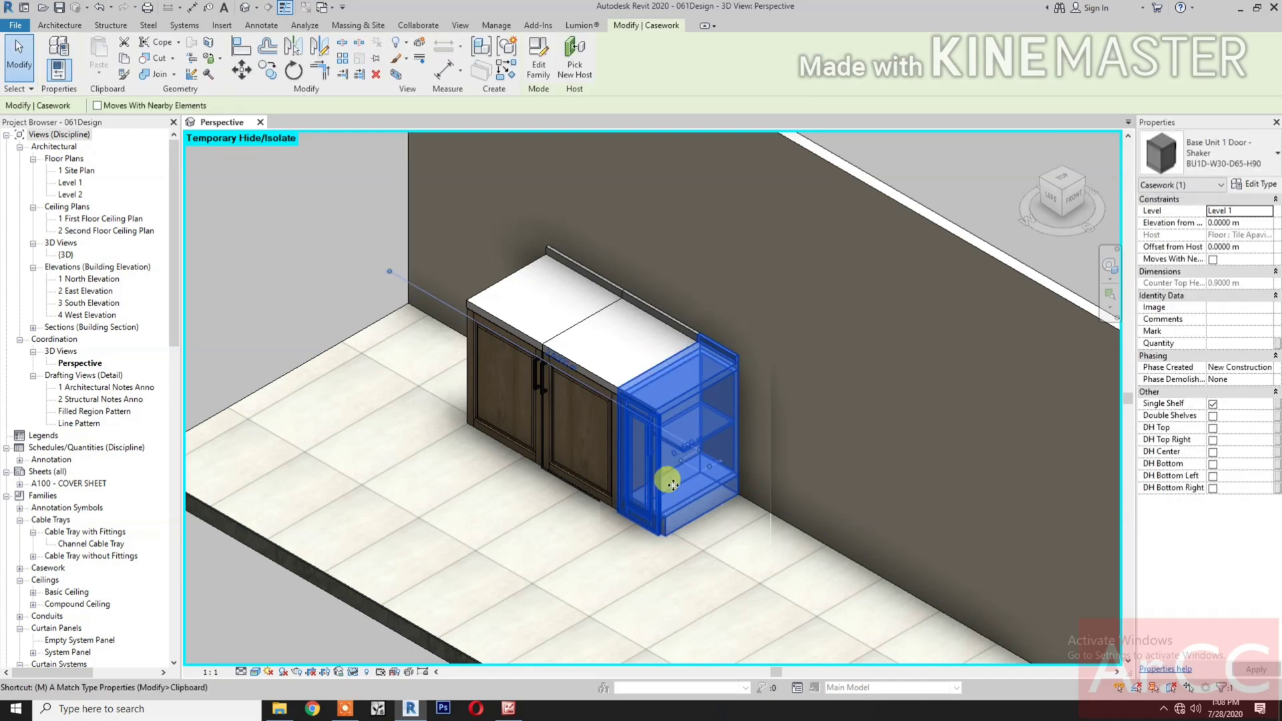
key("m")
key("m")
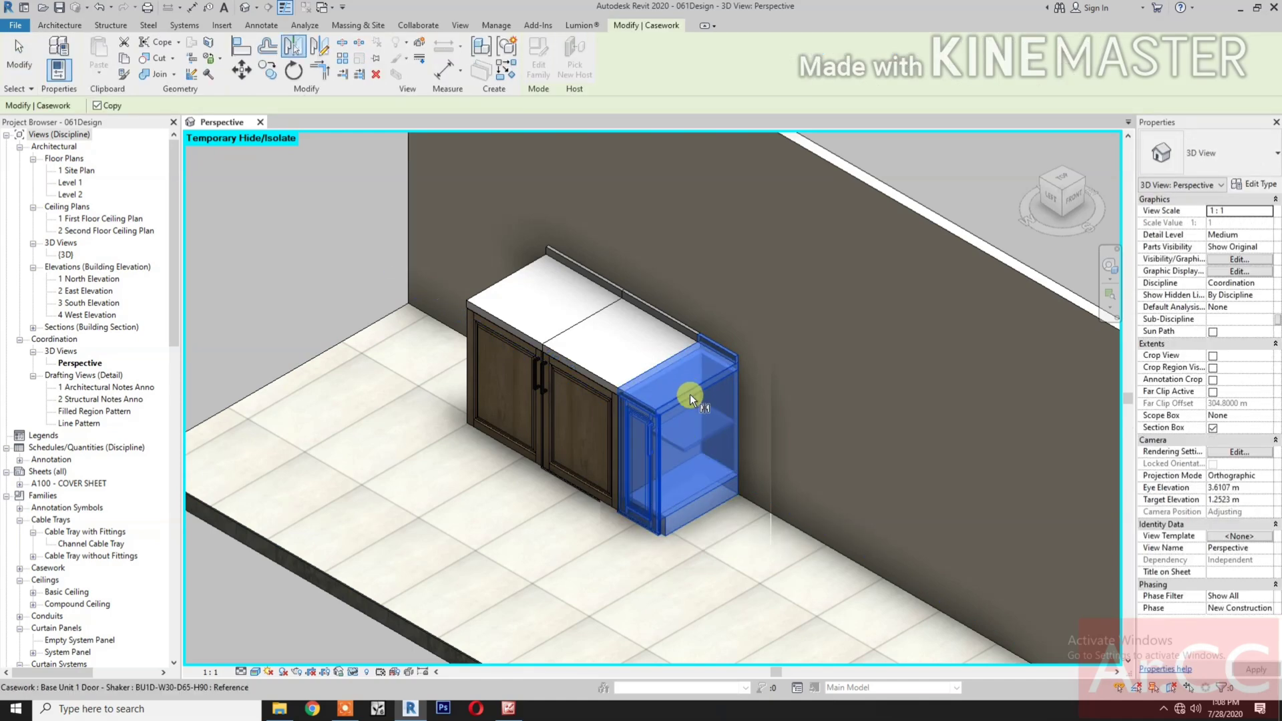
left_click(556, 521)
key("Escape")
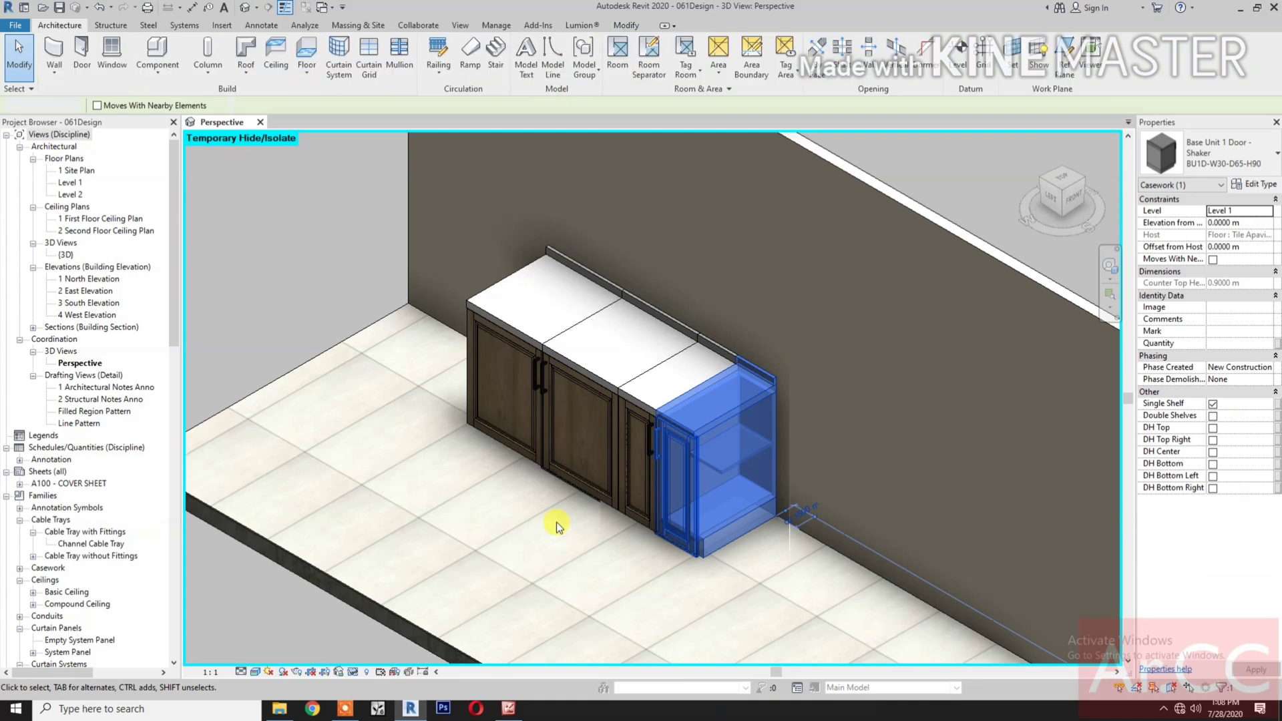
middle_click_drag(698, 610, 658, 581)
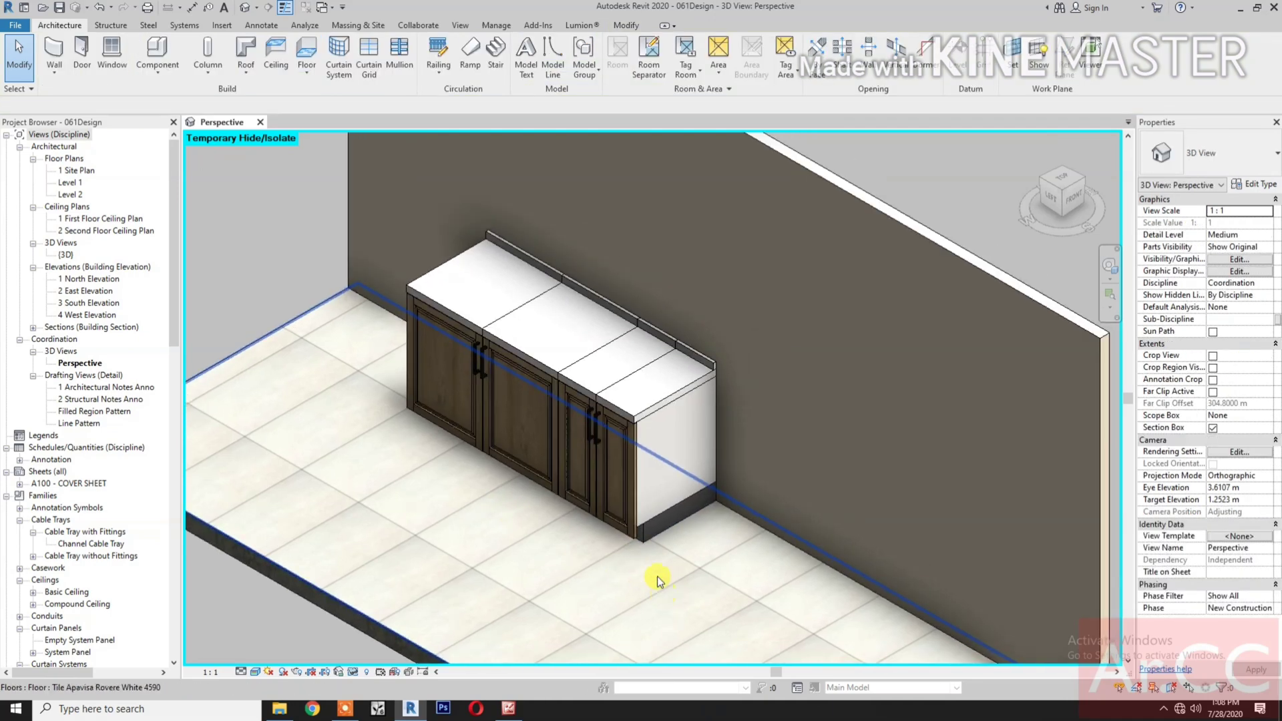
- Mirror a copy of the fourth unit about its exposed side face to make a fifth unit in the row
left_click(646, 531)
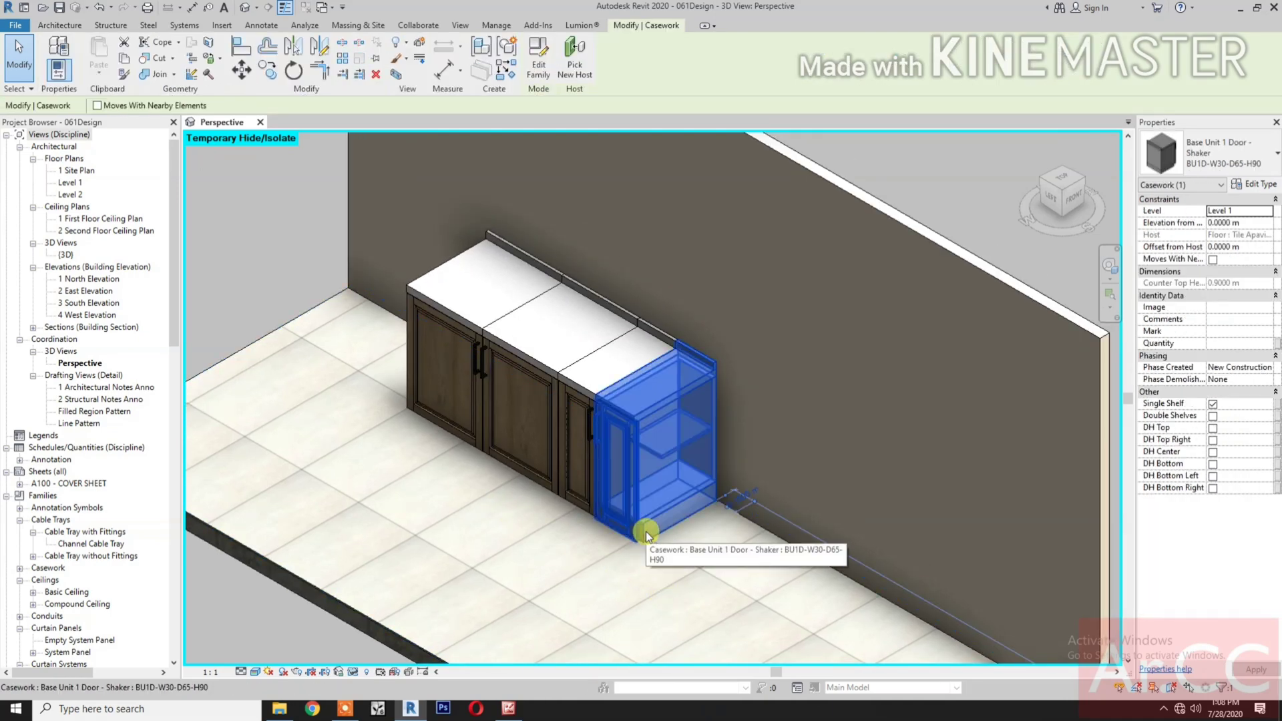
key("m")
key("m")
left_click(680, 518)
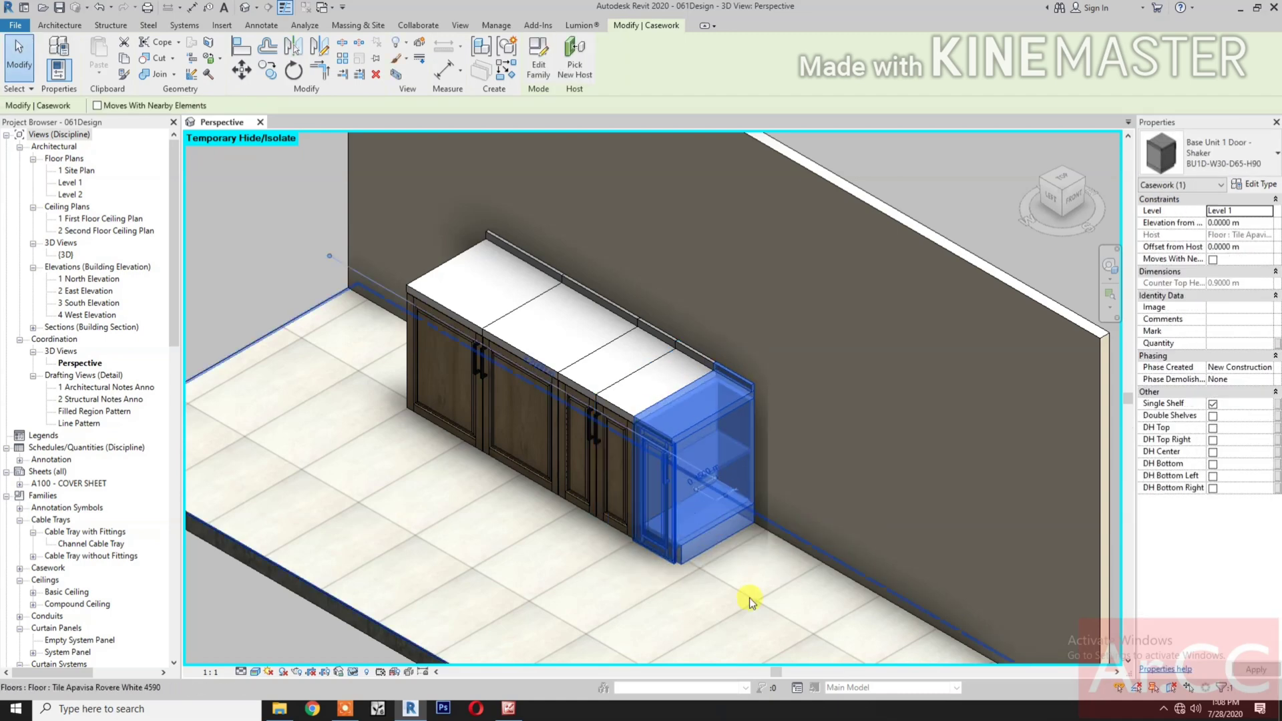
key("Escape")
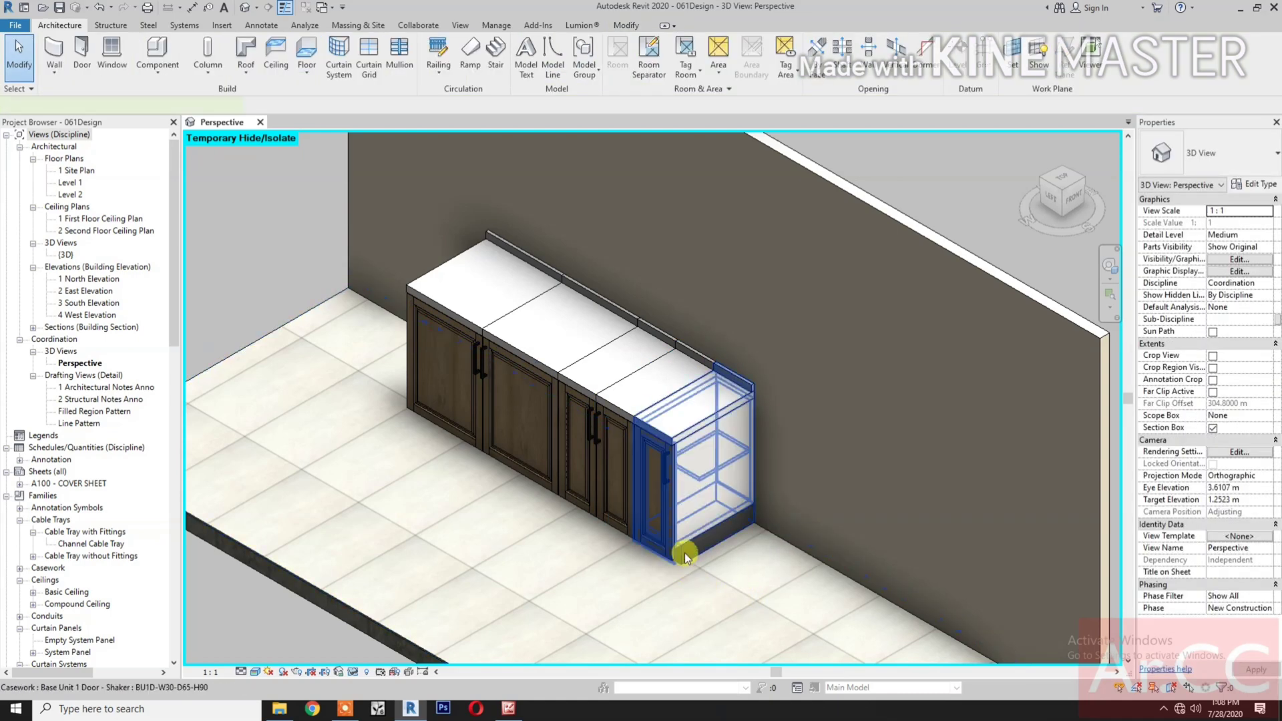
- Change the fifth unit at the end of the row to type BU1D-W45-D65-H90
left_click(689, 555)
left_click(1218, 163)
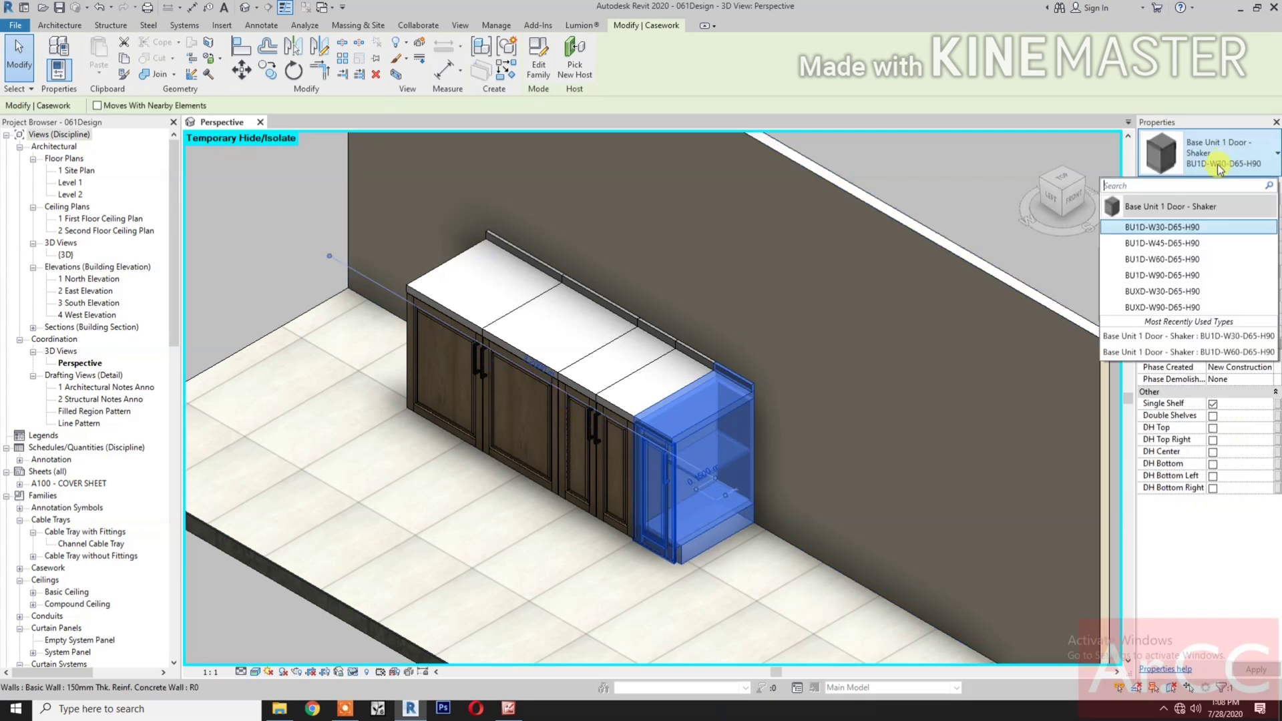
left_click(636, 601)
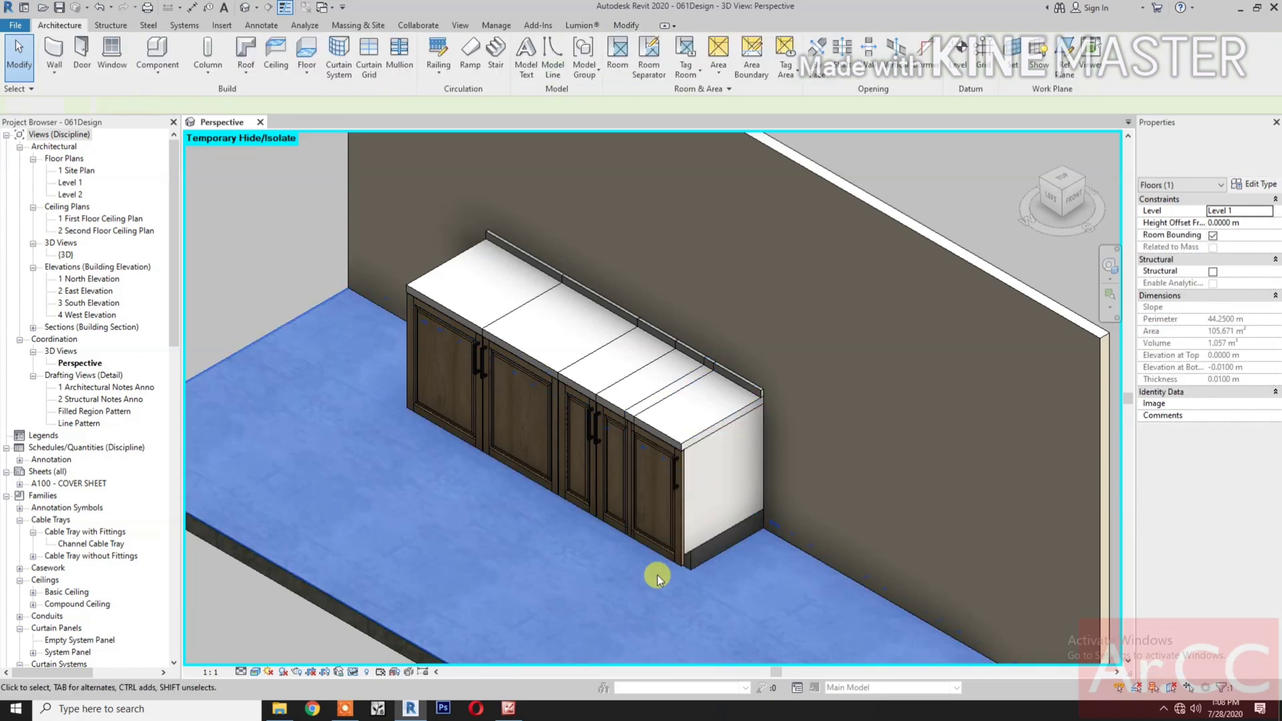
- Move the W45 unit about 0.46 m along the wall, away from the overlapped fourth unit
left_click(668, 556)
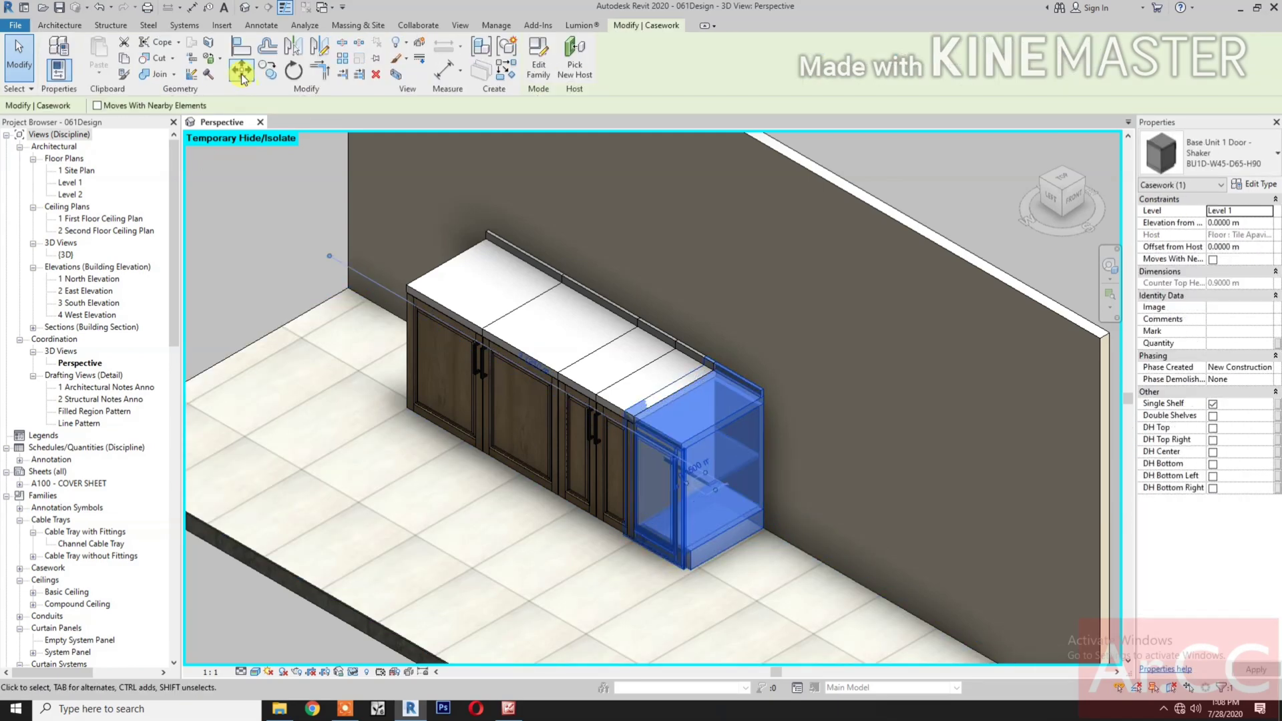
key("m")
key("v")
left_click(472, 521)
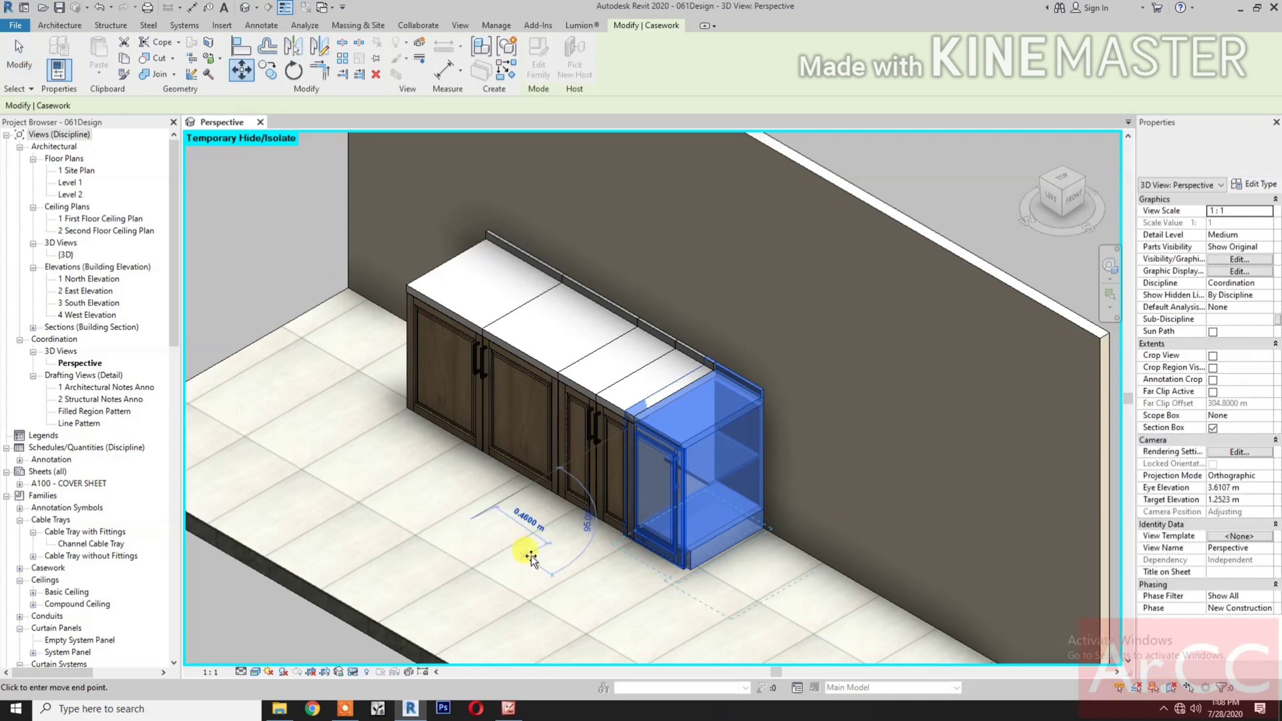
left_click(530, 553)
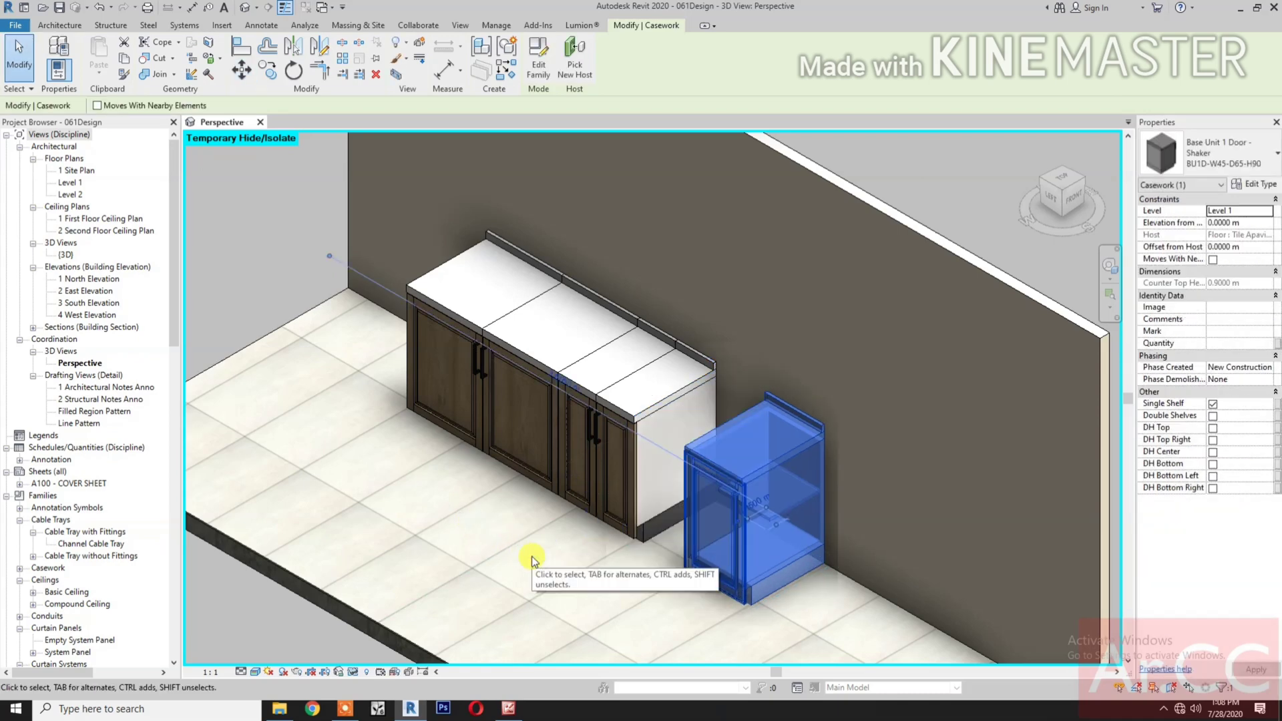
key("Escape")
- Align the W45 unit's near countertop edge to the fourth unit's exposed countertop side
key("a")
key("l")
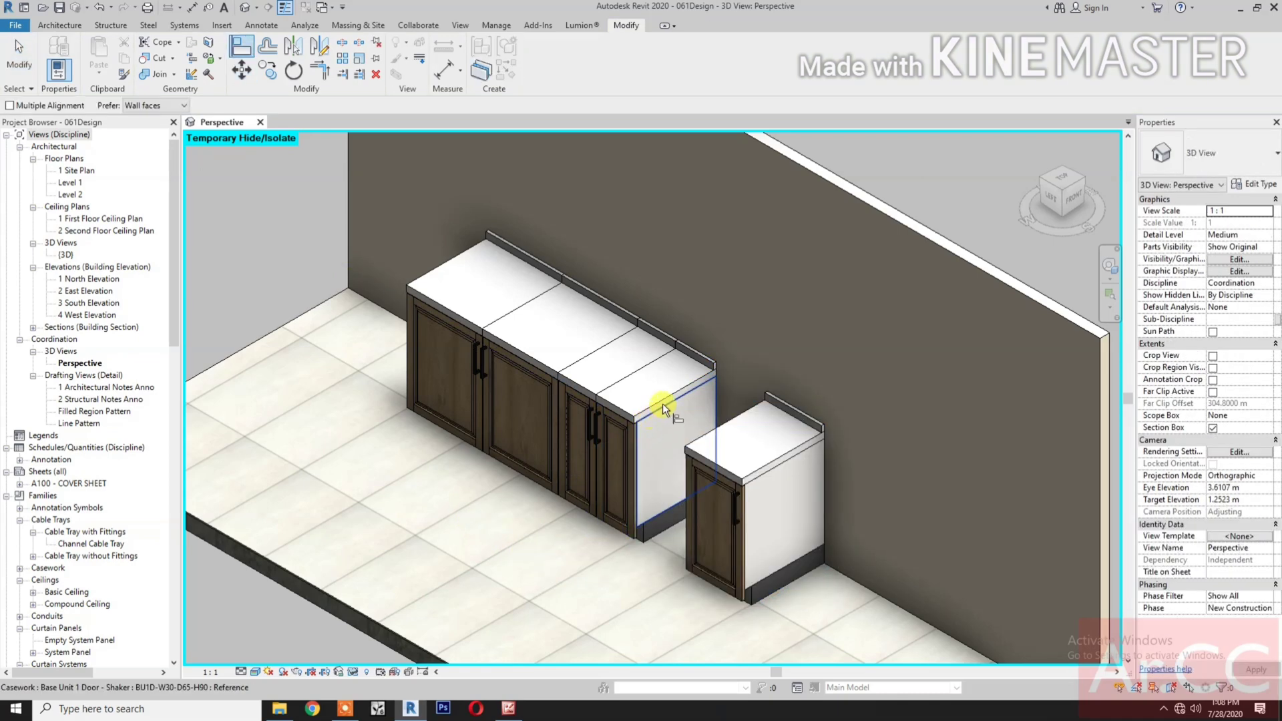
left_click(662, 404)
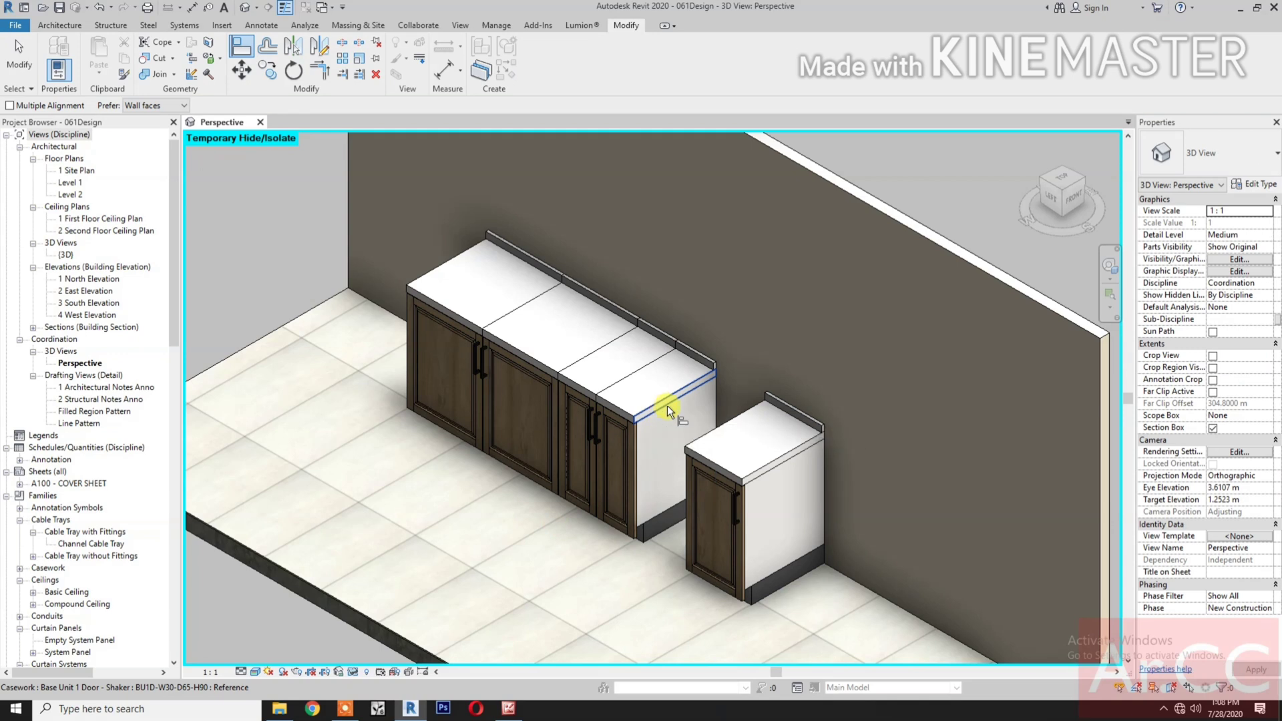
left_click(685, 439)
key("Escape")
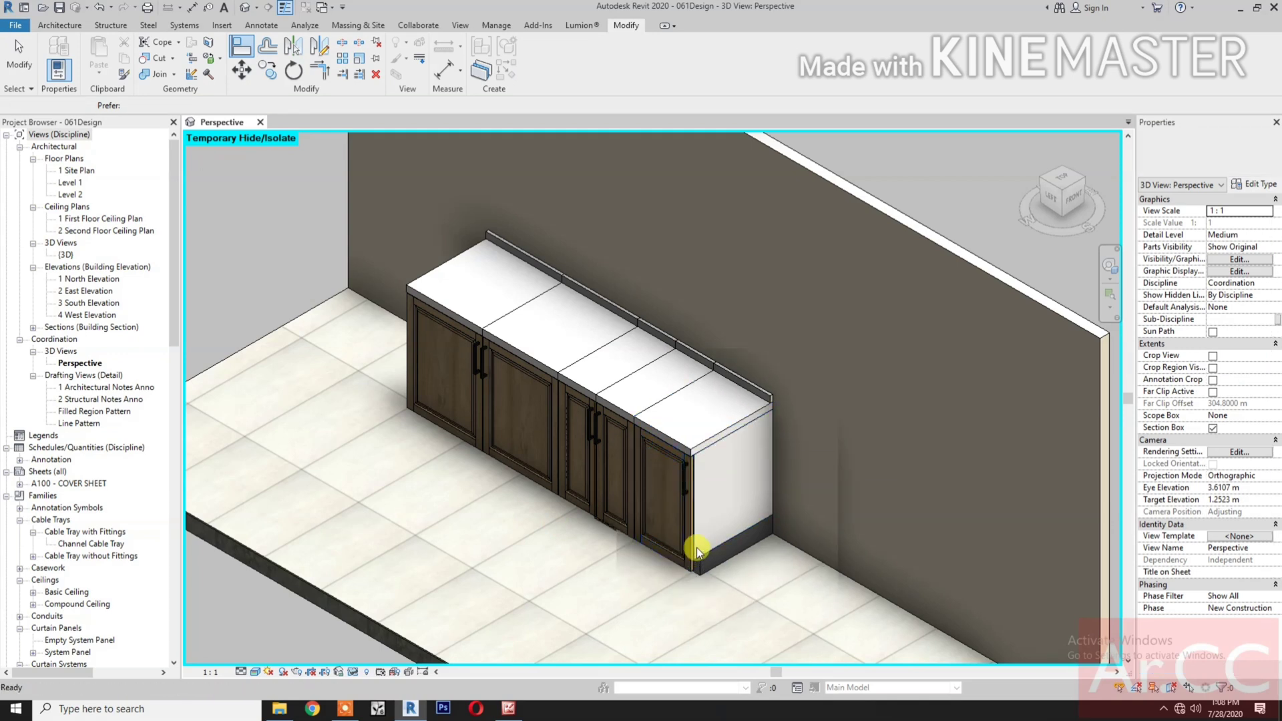
- Mirror a copy of the W45 unit about its exposed side face to make a sixth unit
left_click(695, 547)
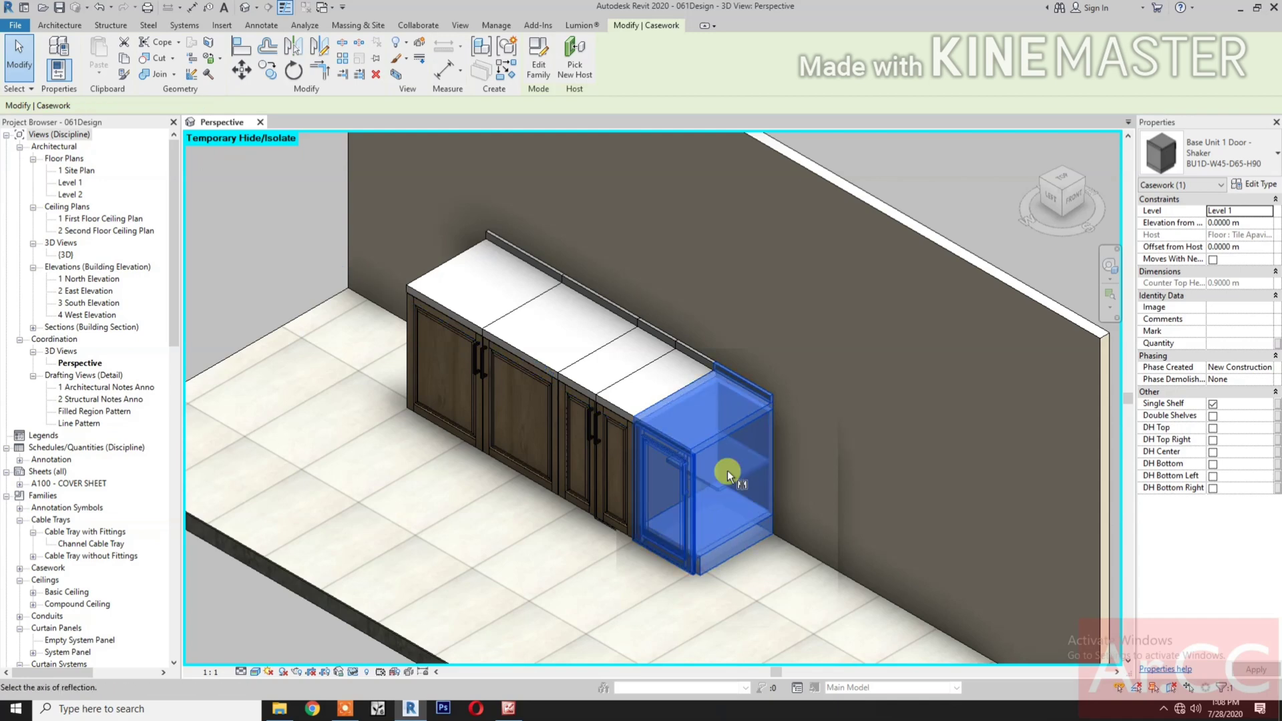
key("m")
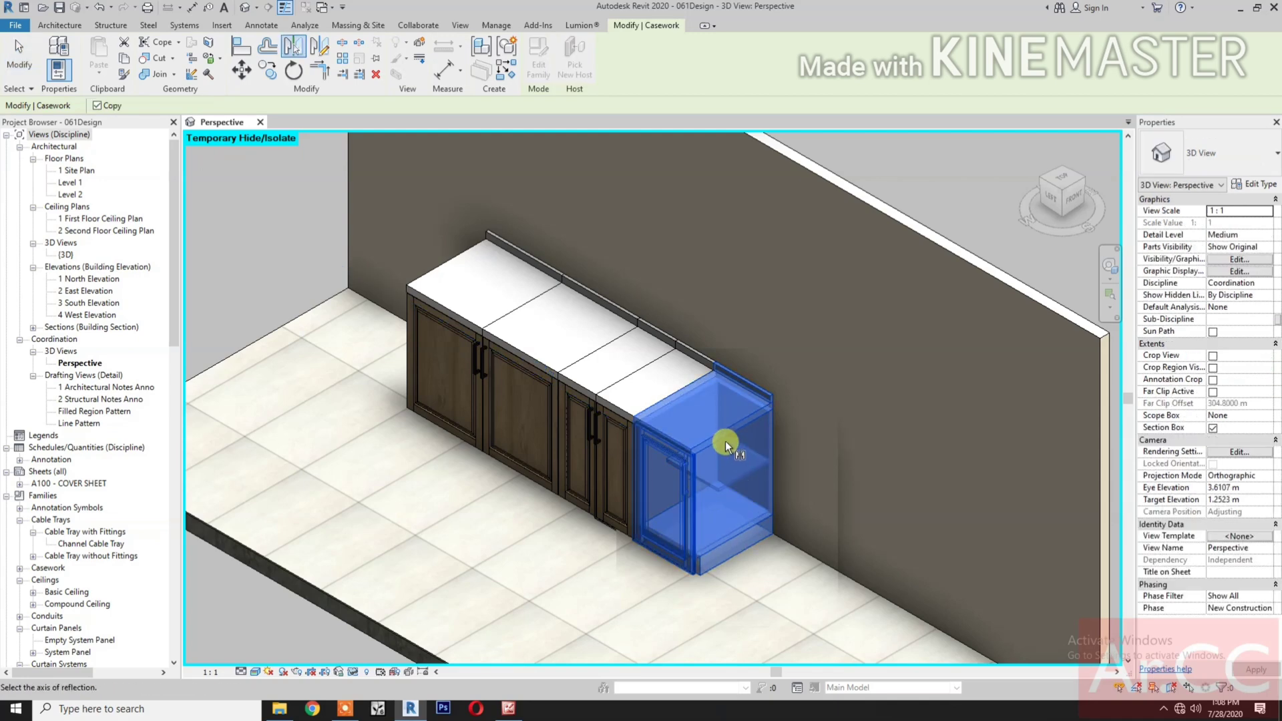
left_click(563, 567)
left_click(576, 591)
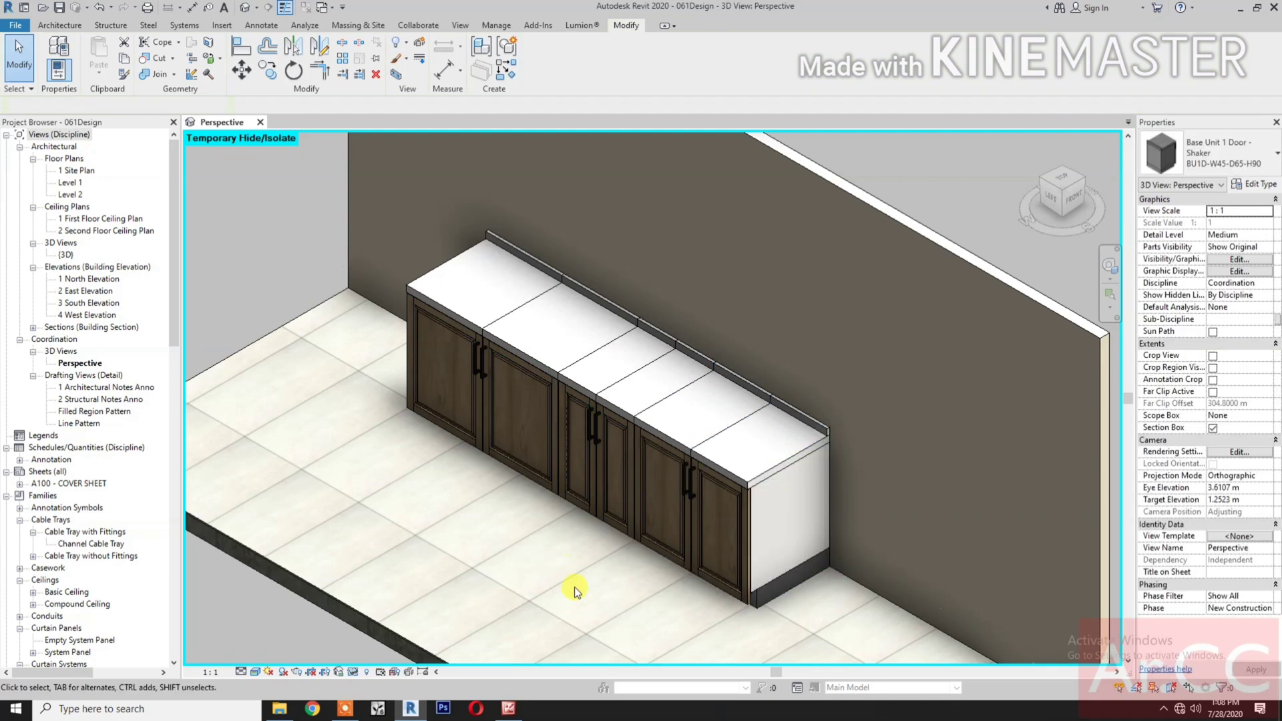
middle_click_drag(543, 586, 572, 586)
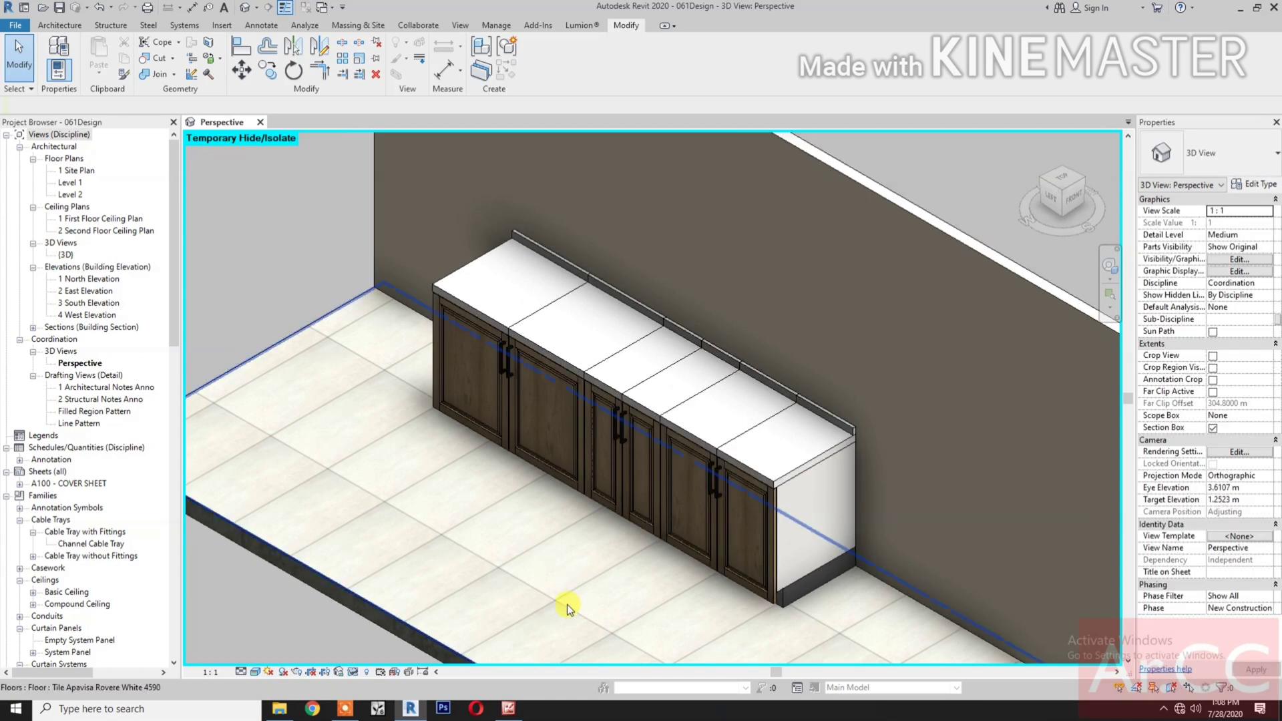